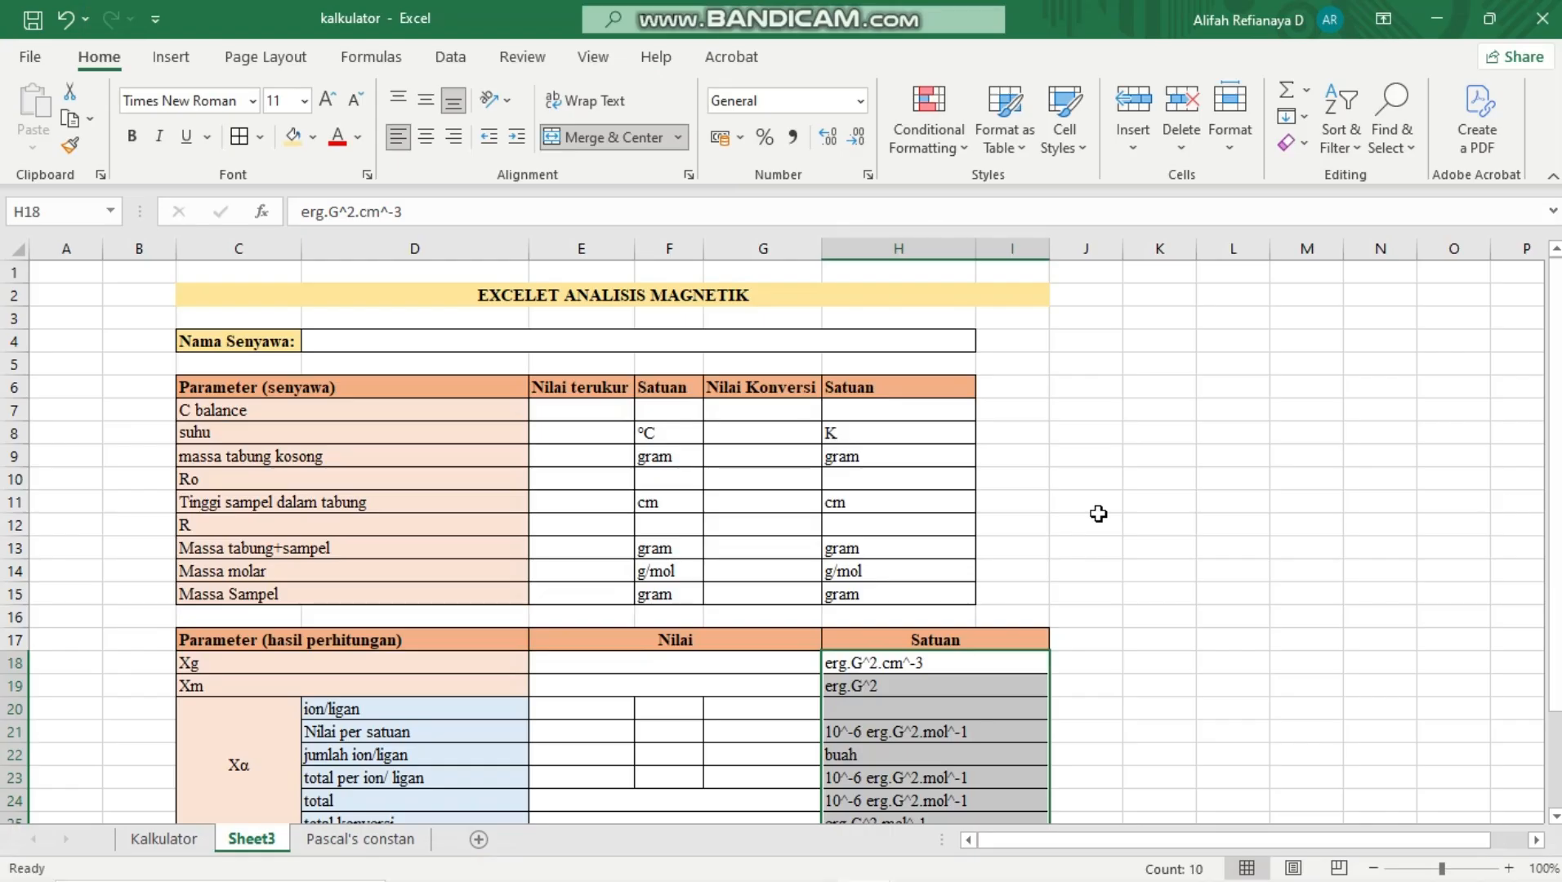
# Compare the blank magnetic analysis template on Sheet3 with the filled-in example on the Kalkulator sheet
pyautogui.click(1098, 514)
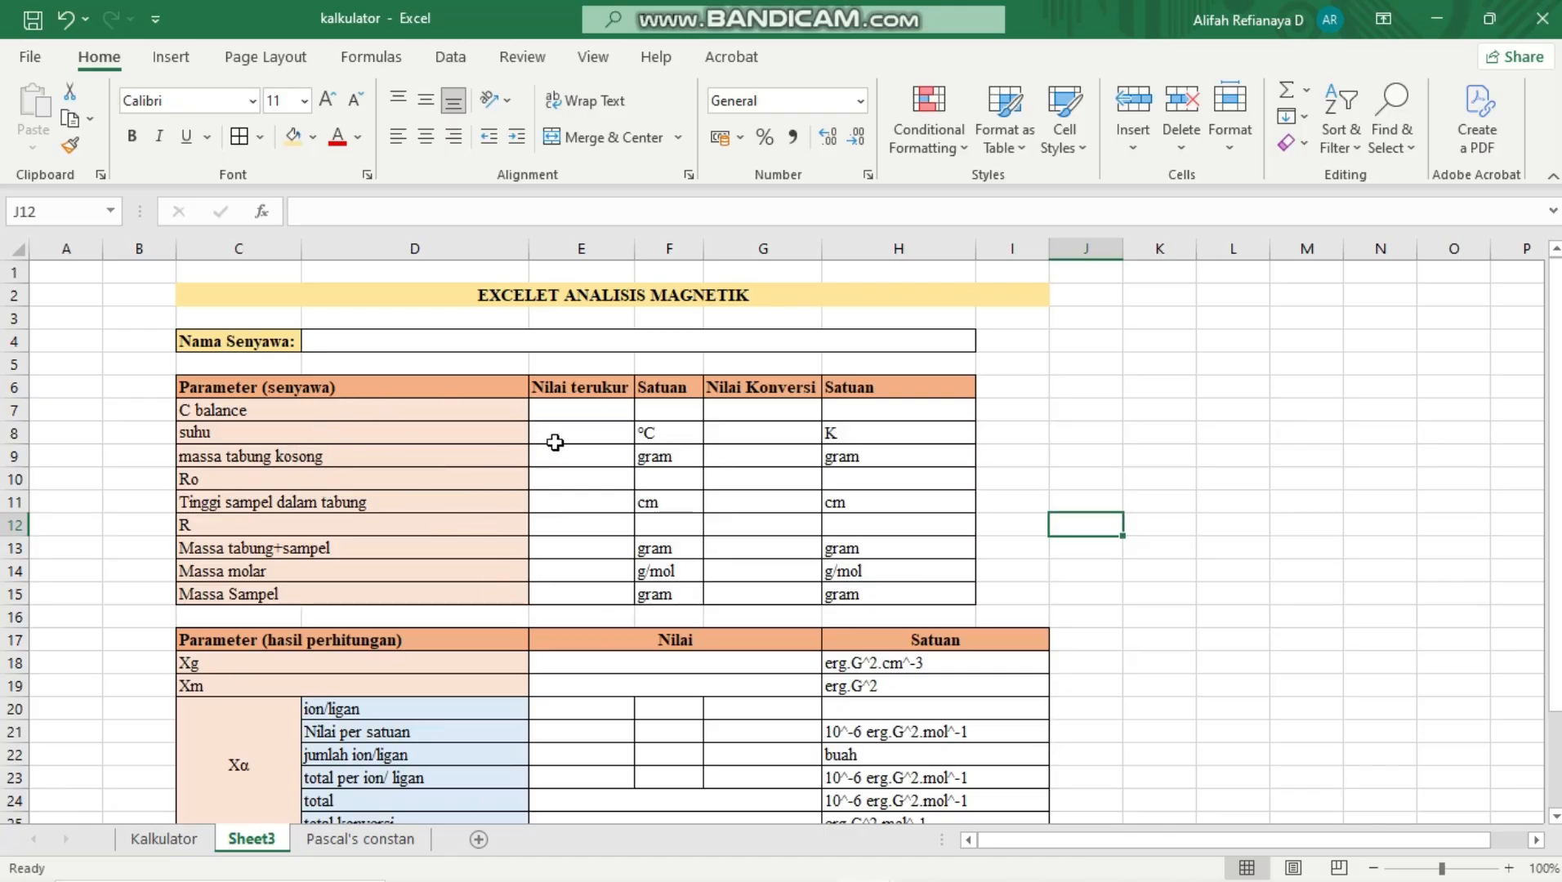
pyautogui.scroll(-2, 501, 768)
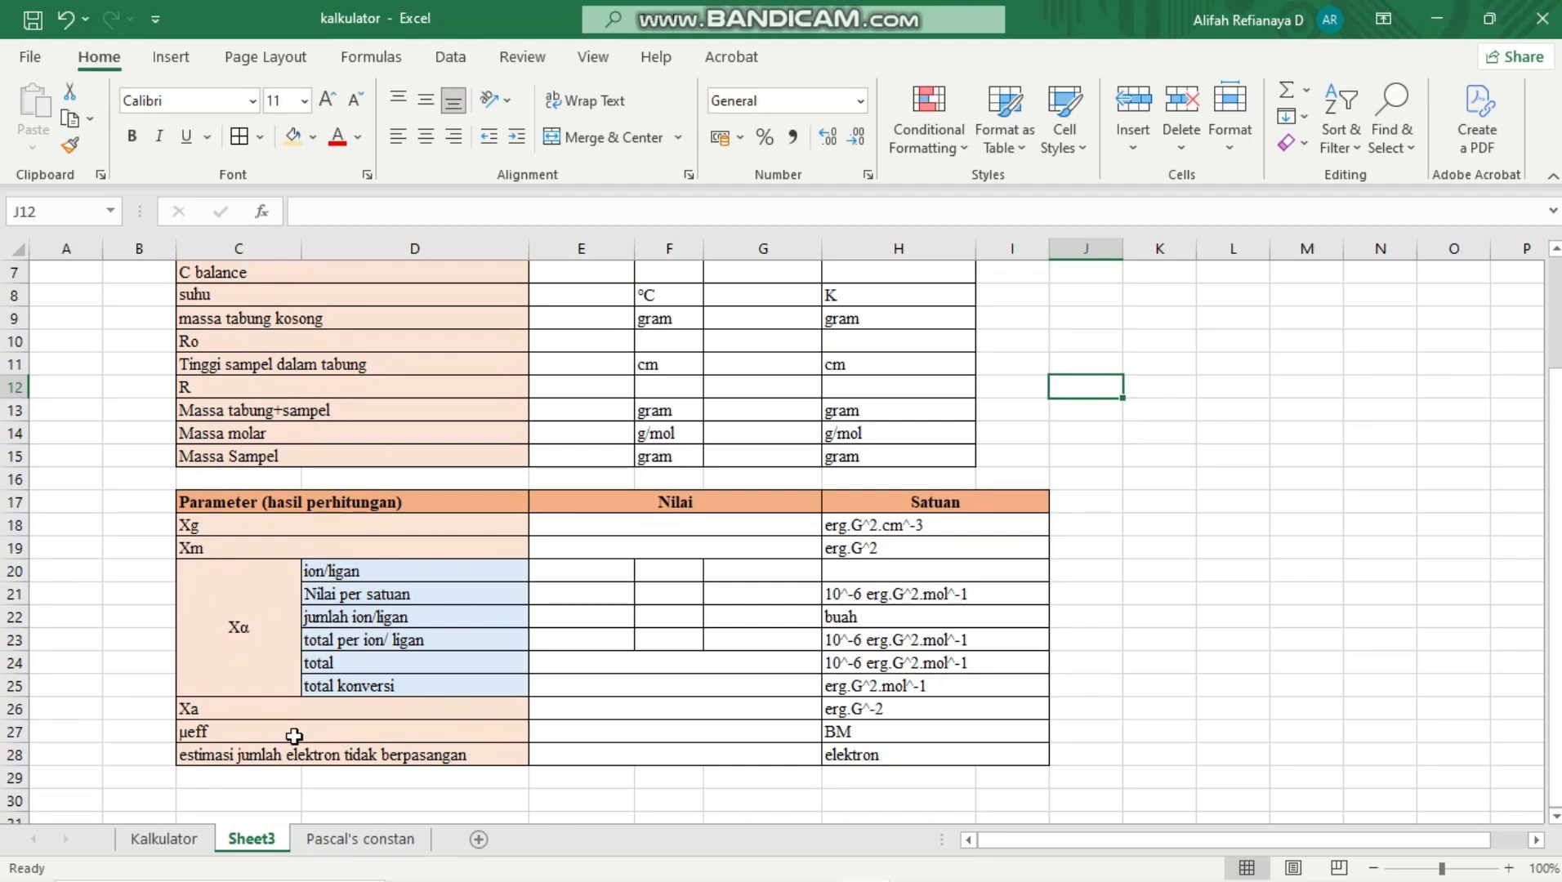
pyautogui.click(183, 844)
pyautogui.scroll(-3, 464, 704)
pyautogui.scroll(2, 464, 706)
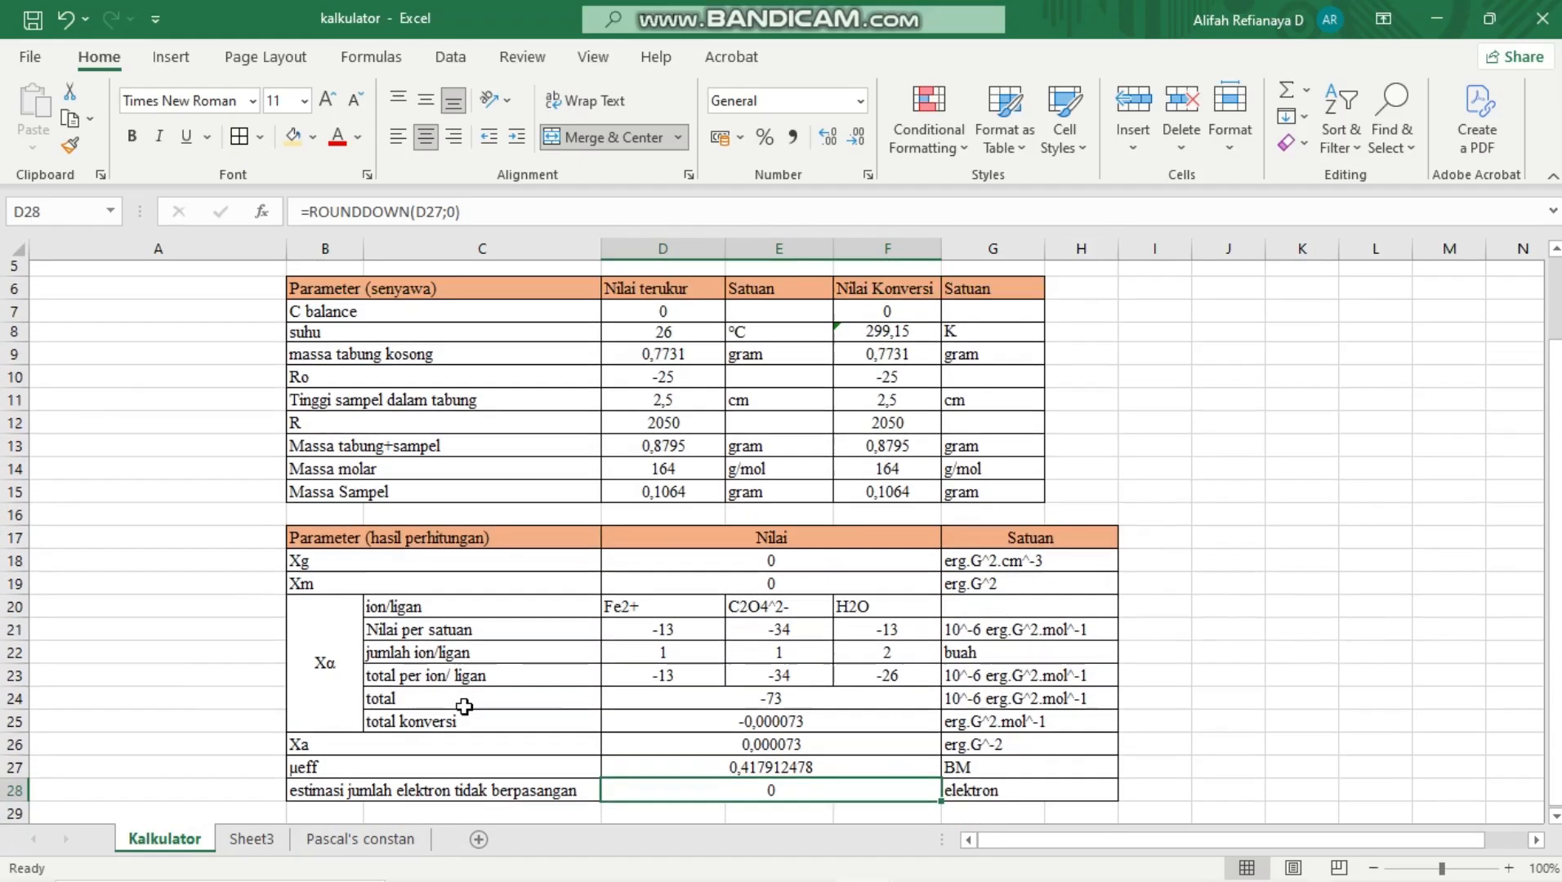
pyautogui.scroll(2, 464, 706)
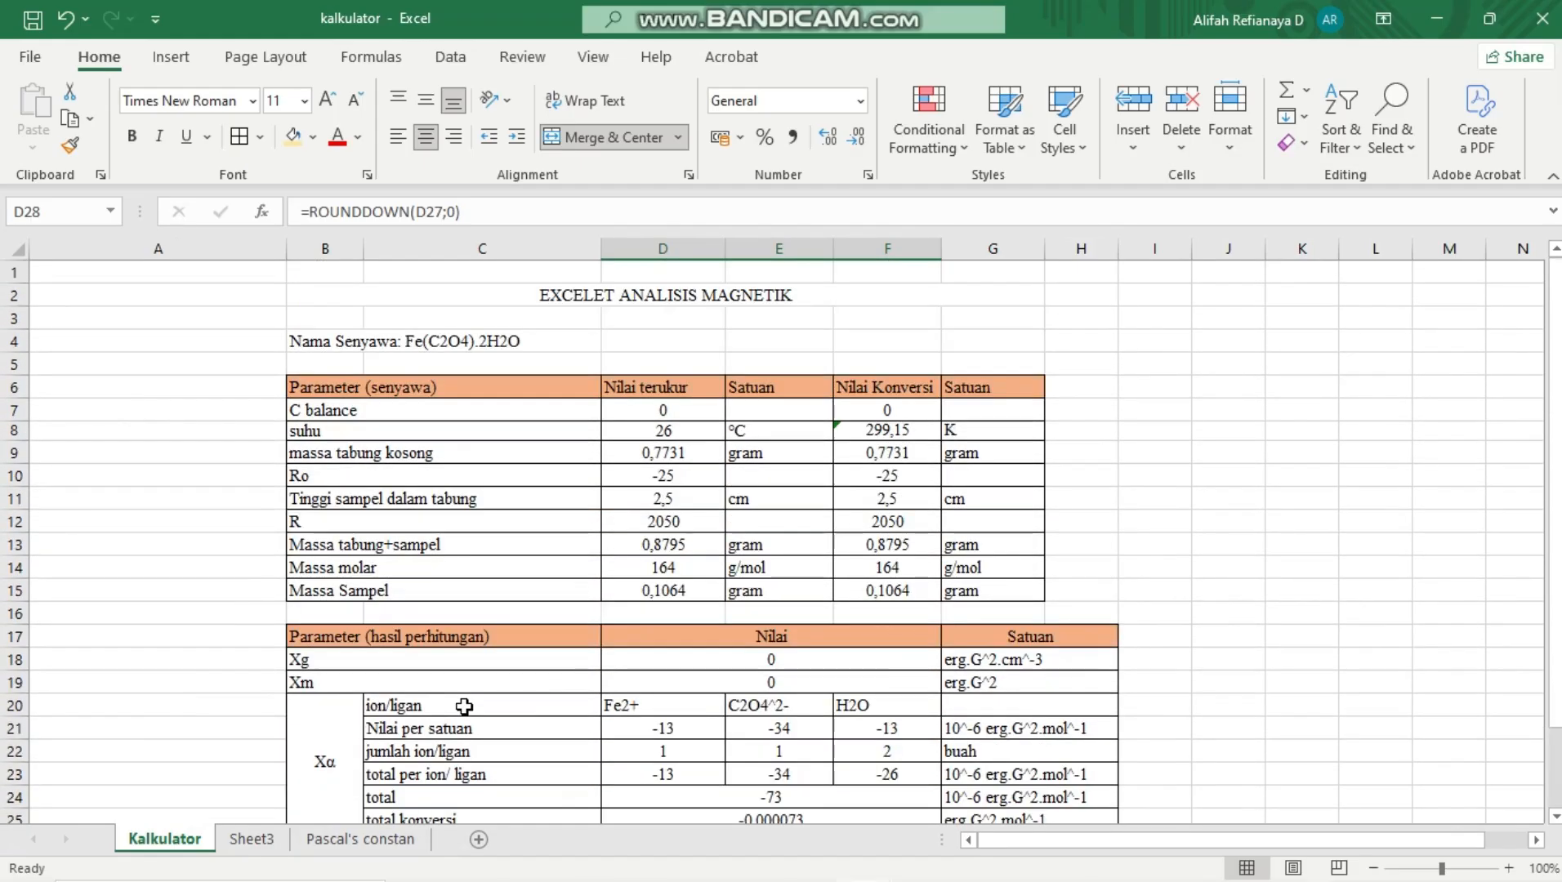
pyautogui.click(263, 843)
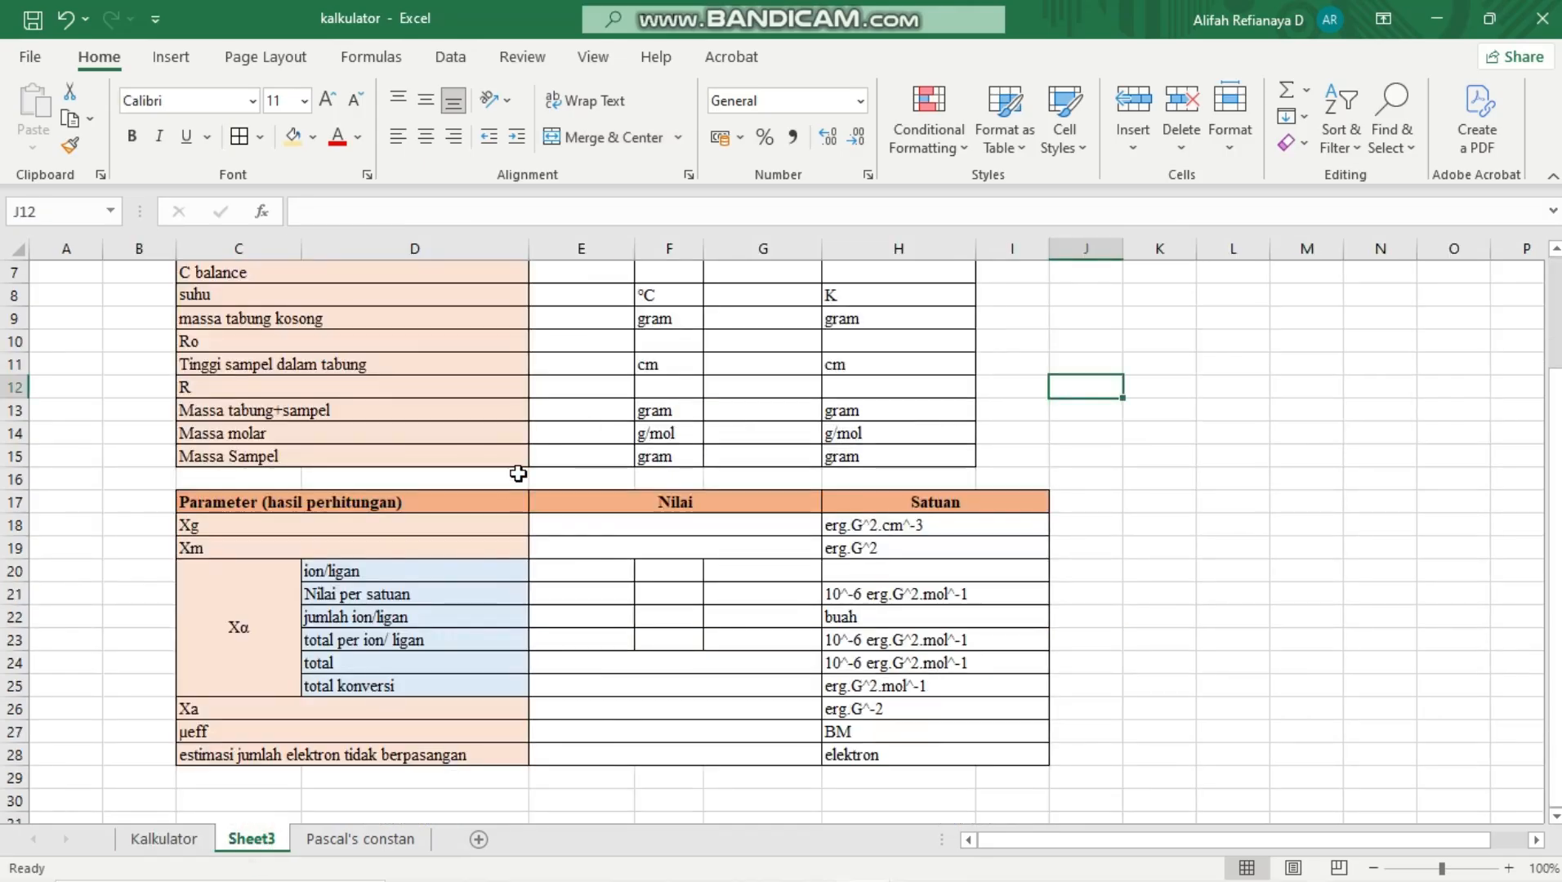
pyautogui.scroll(2, 516, 476)
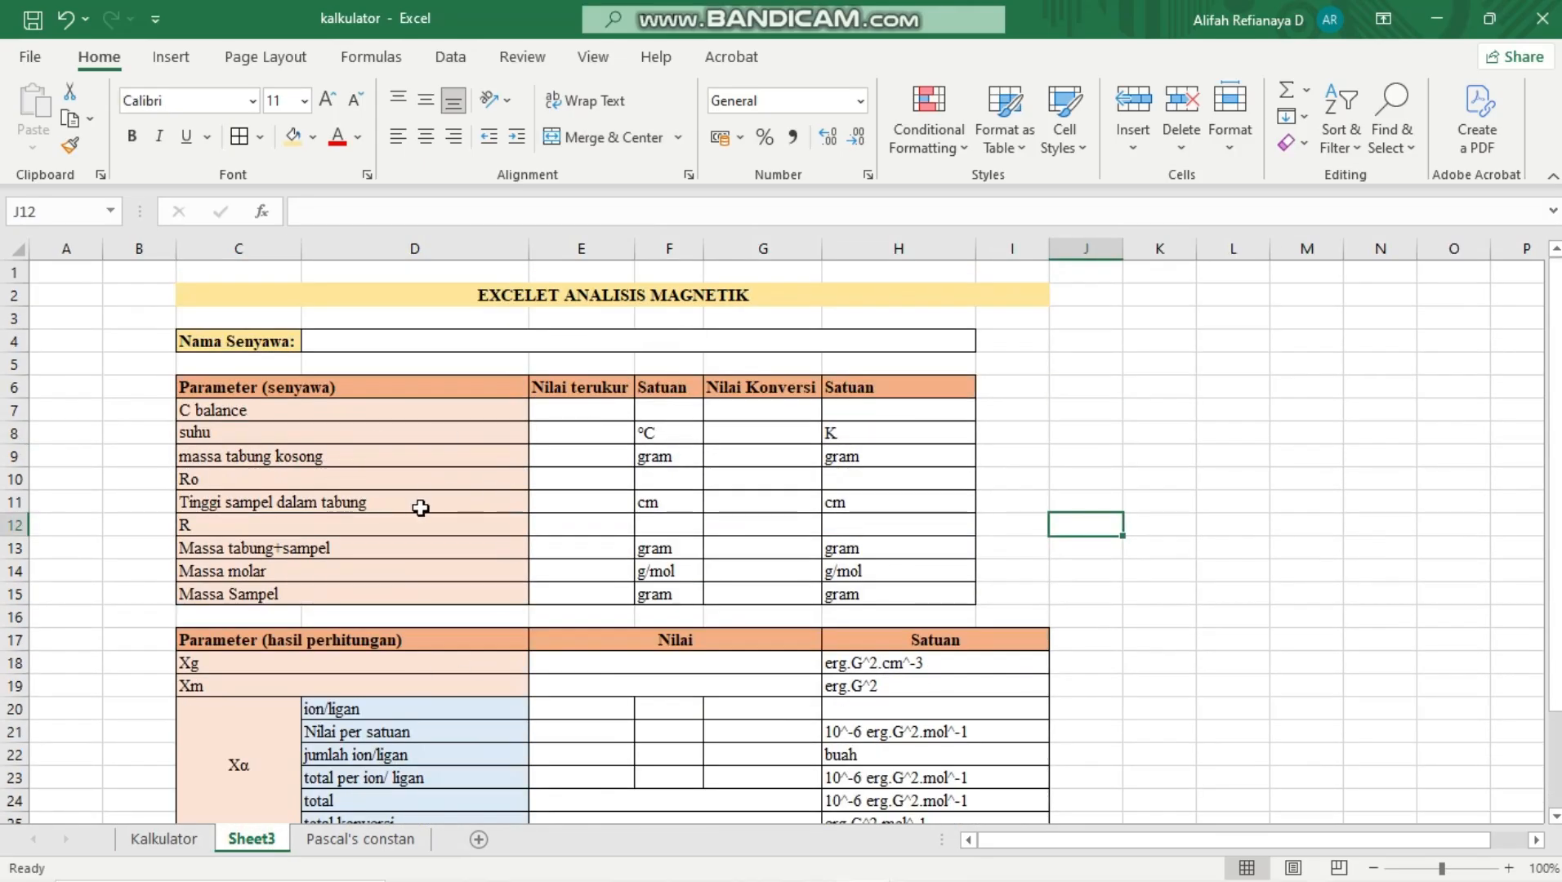
pyautogui.click(180, 839)
pyautogui.scroll(-1, 444, 681)
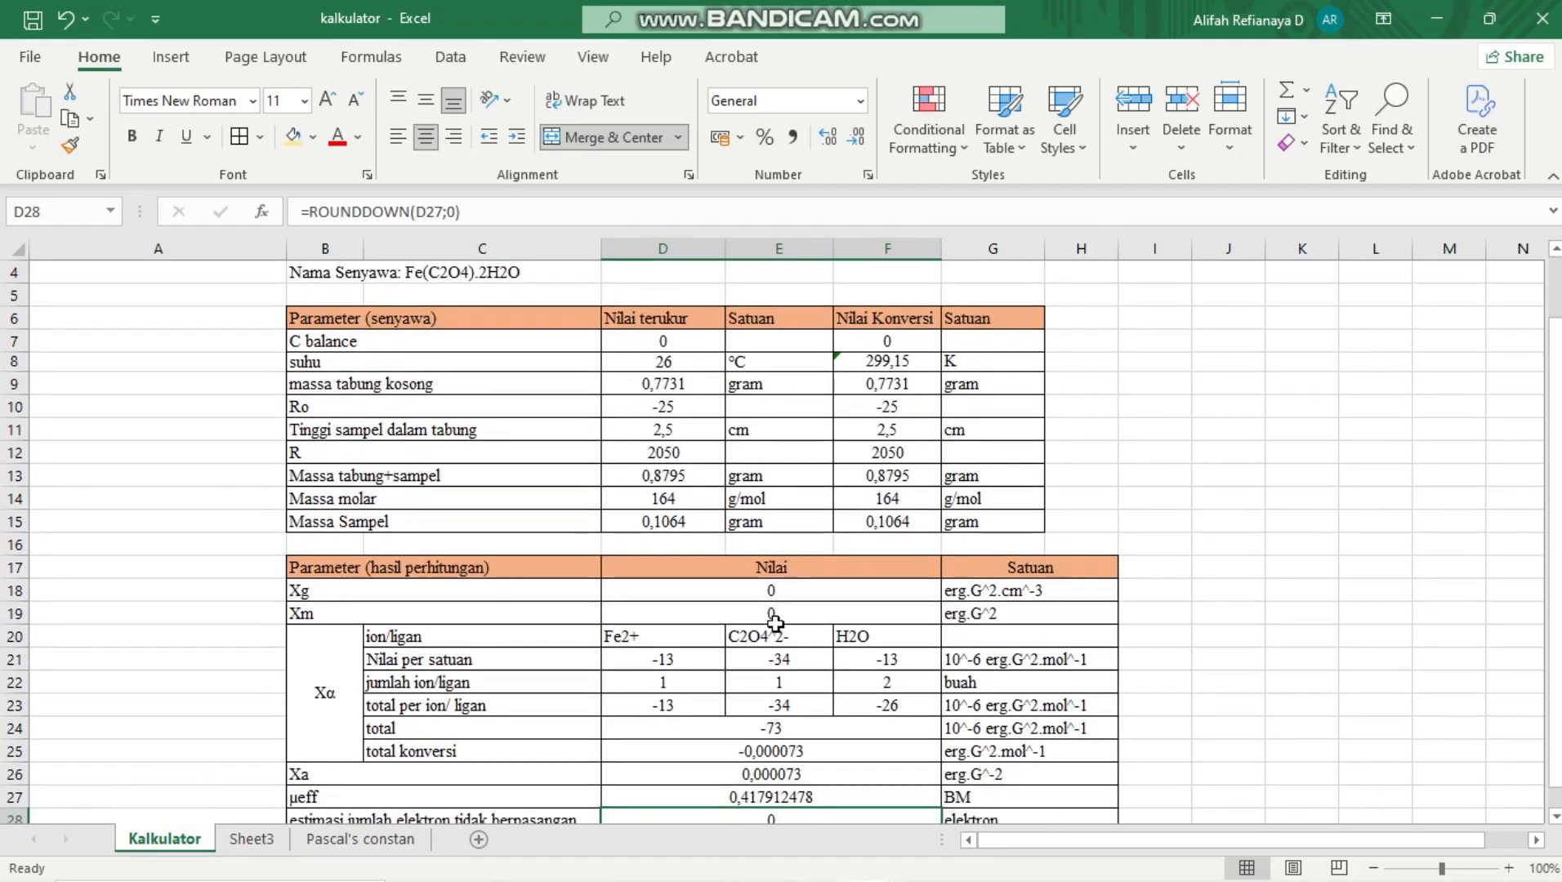
pyautogui.click(711, 638)
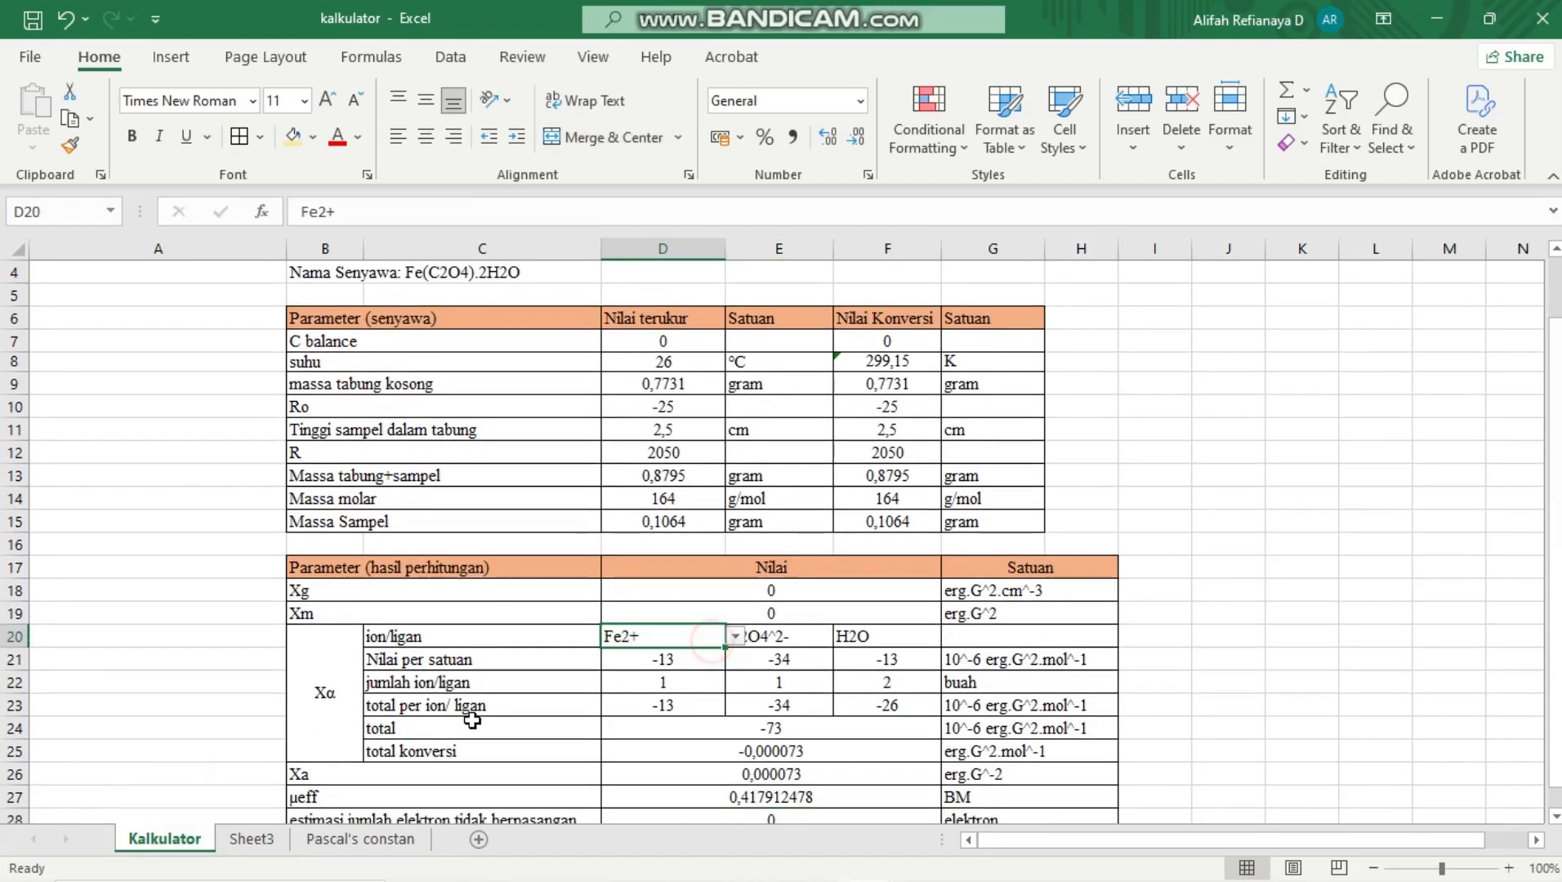
pyautogui.click(246, 844)
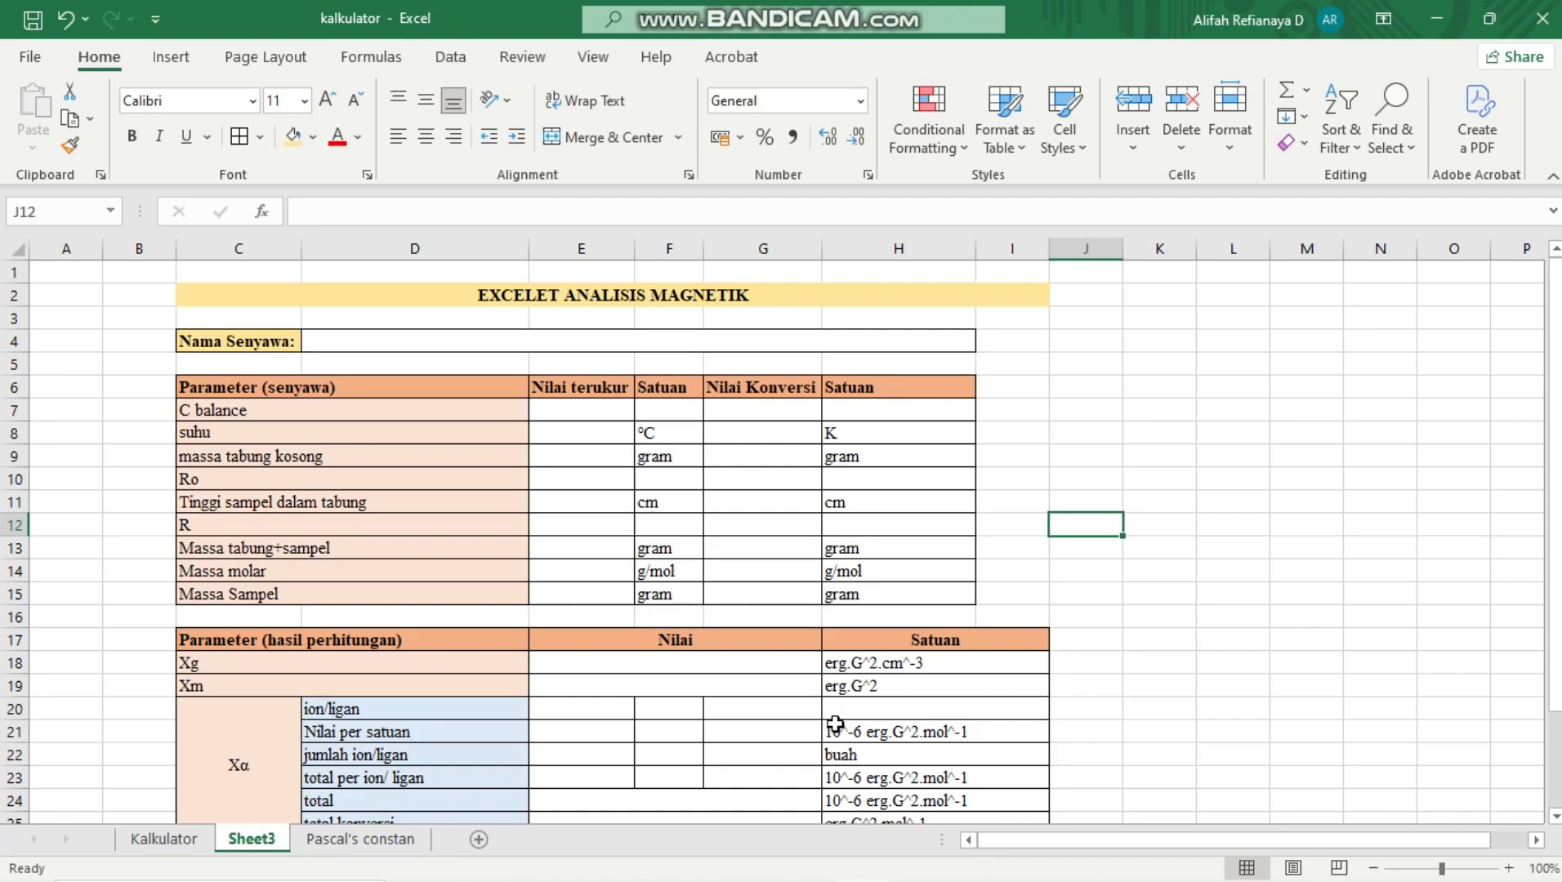
# Review the Xg, Xm, μeff and XA equations in the Word report and return to the kalkulator workbook in Excel
pyautogui.scroll(-2, 835, 723)
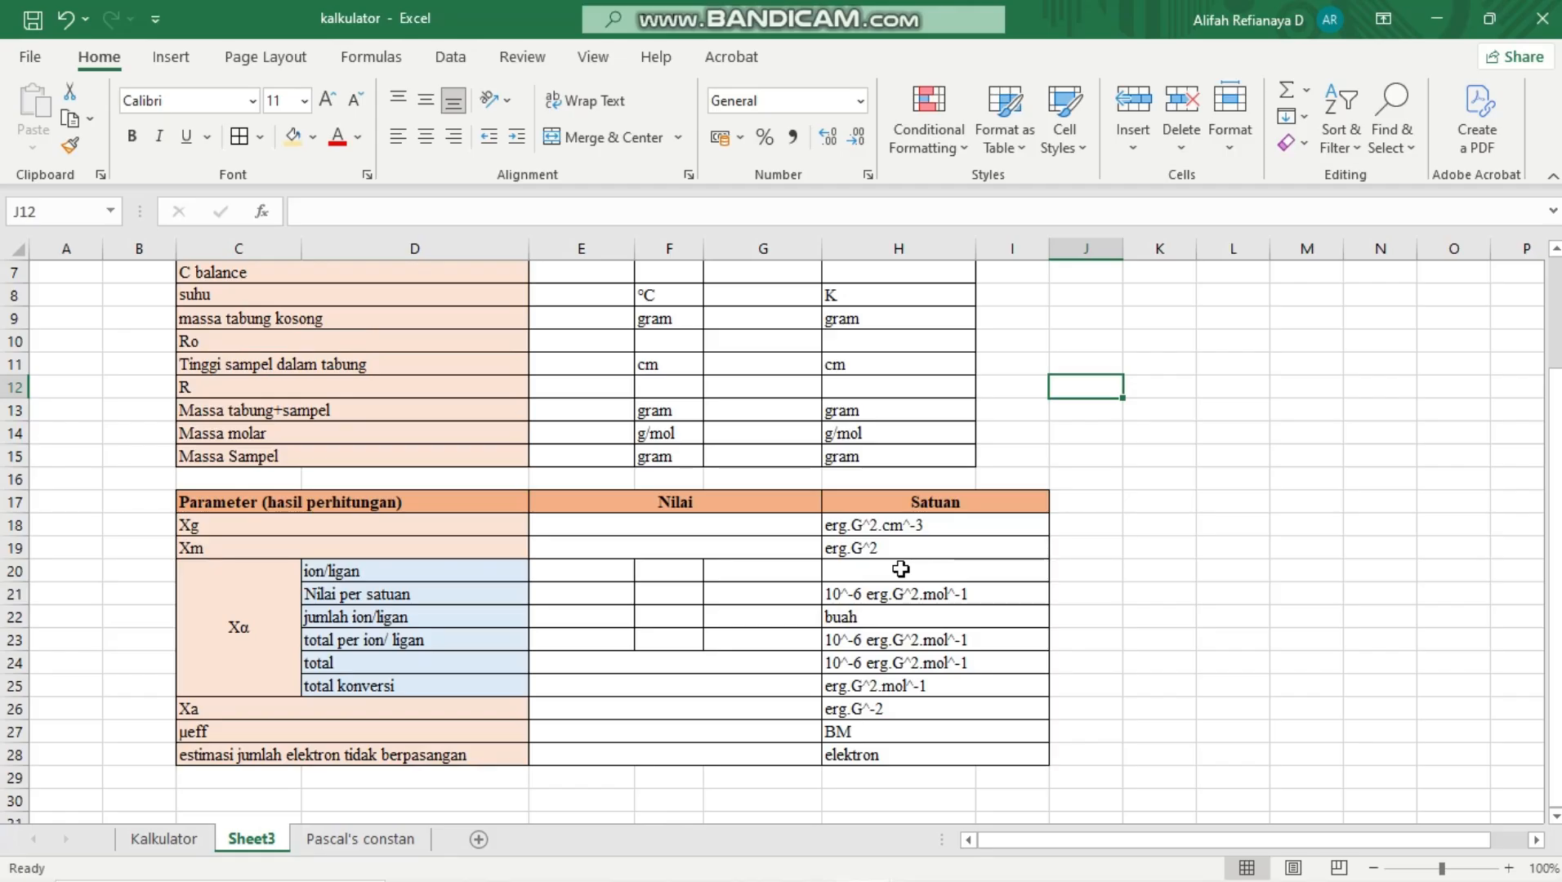
pyautogui.moveTo(930, 864)
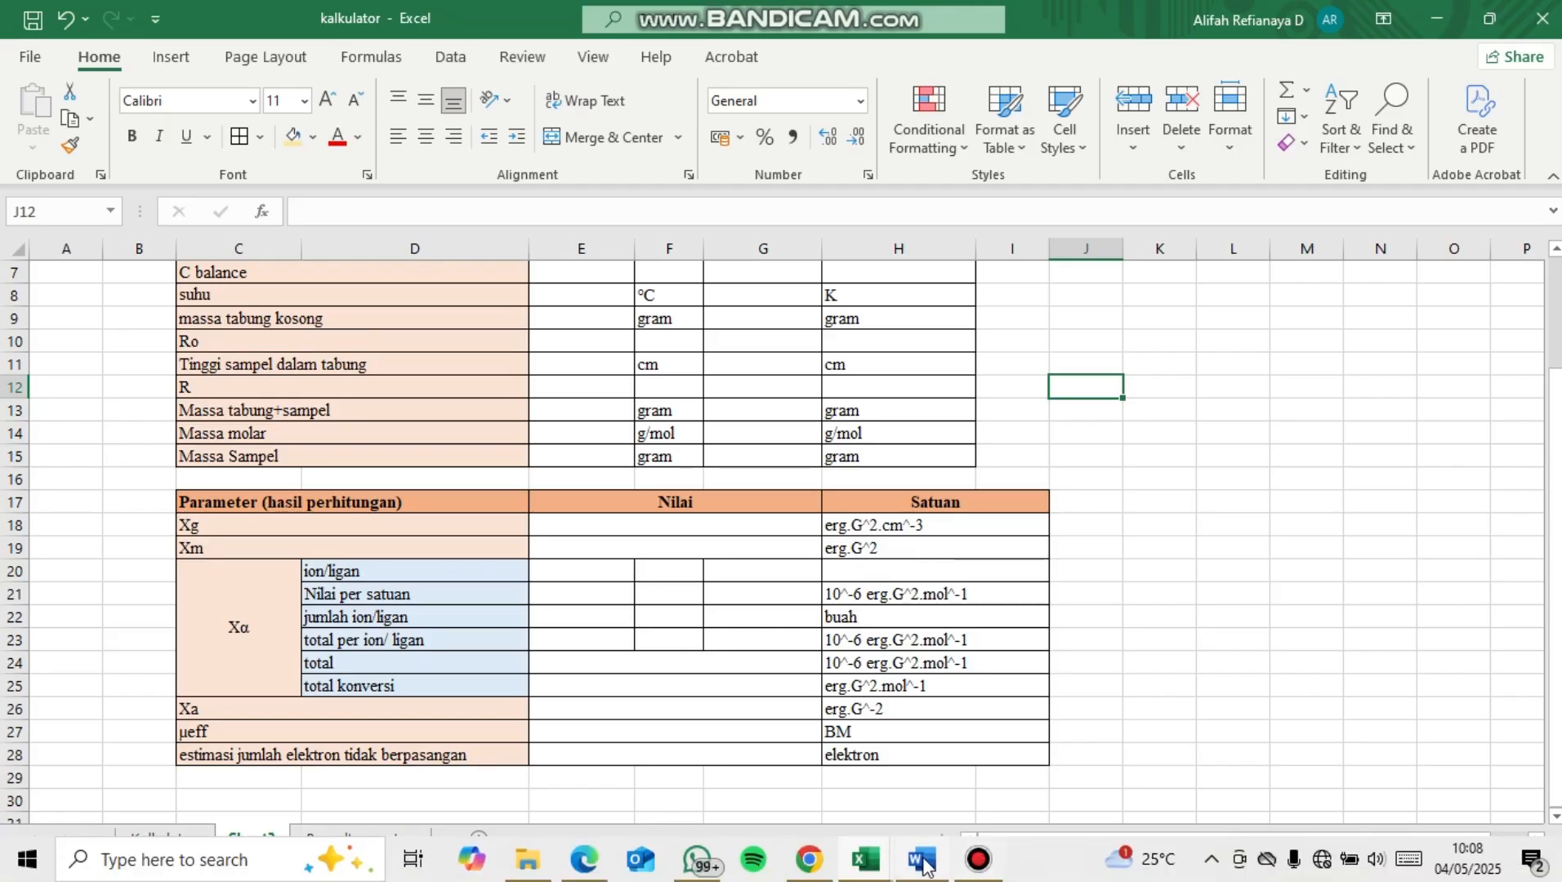
pyautogui.moveTo(976, 795)
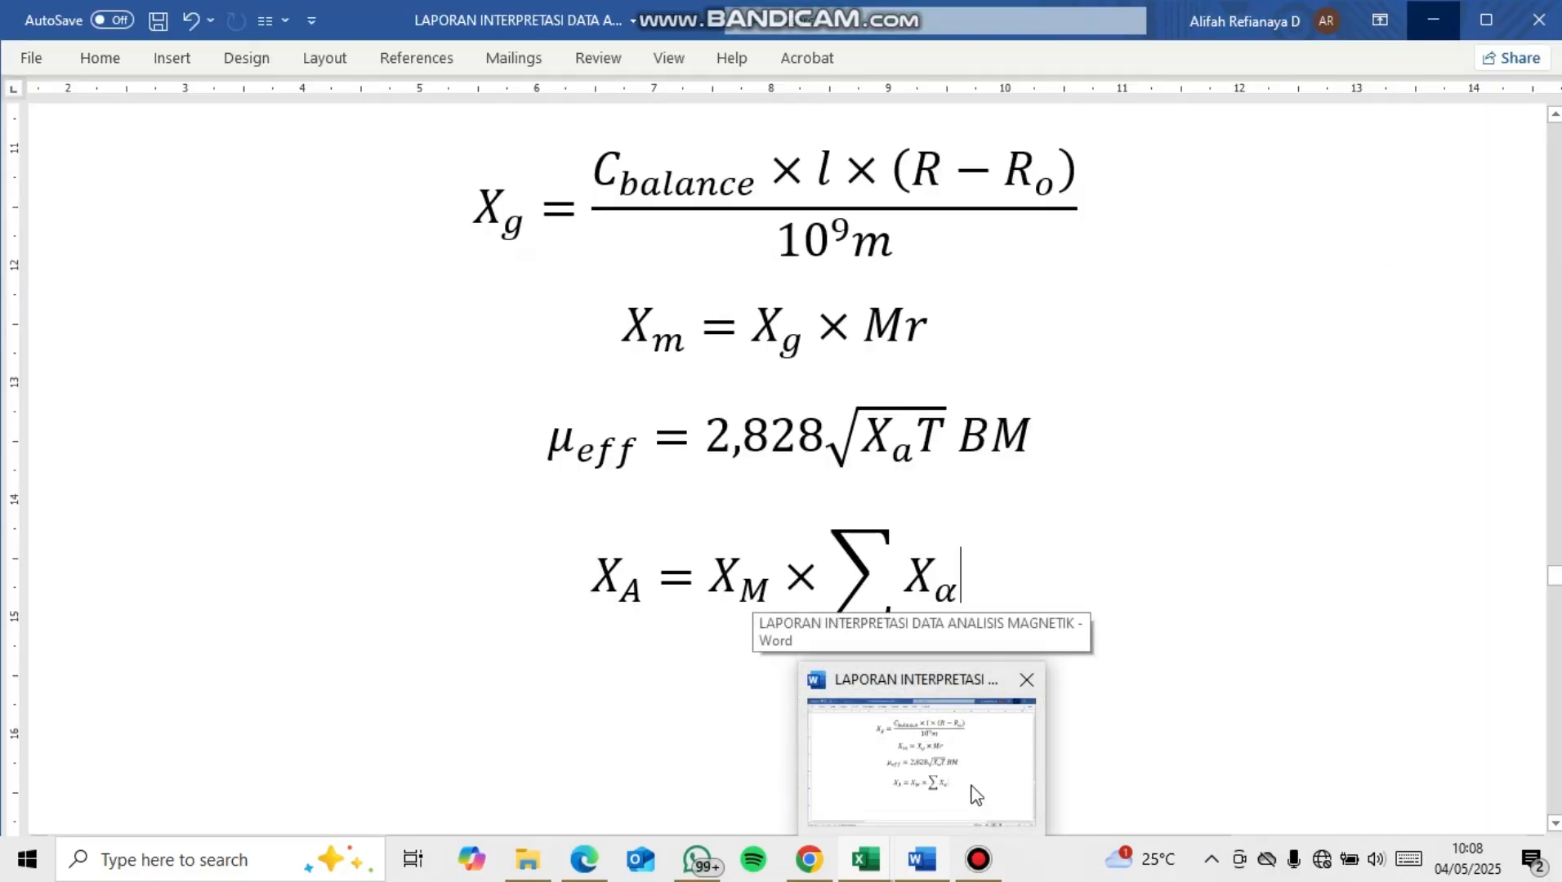
pyautogui.click(972, 788)
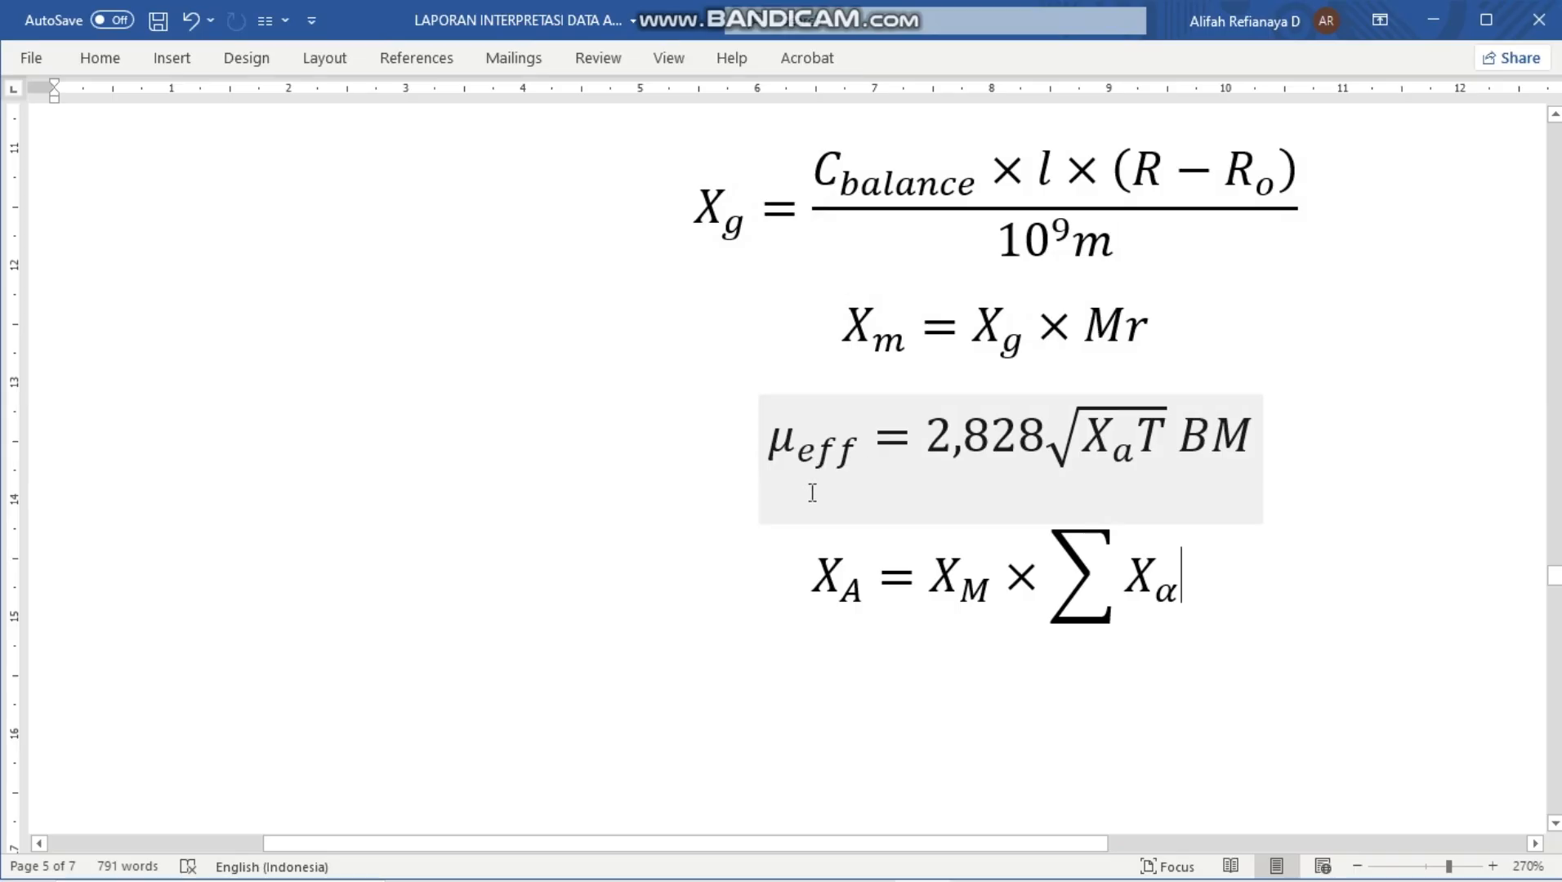
pyautogui.moveTo(874, 876)
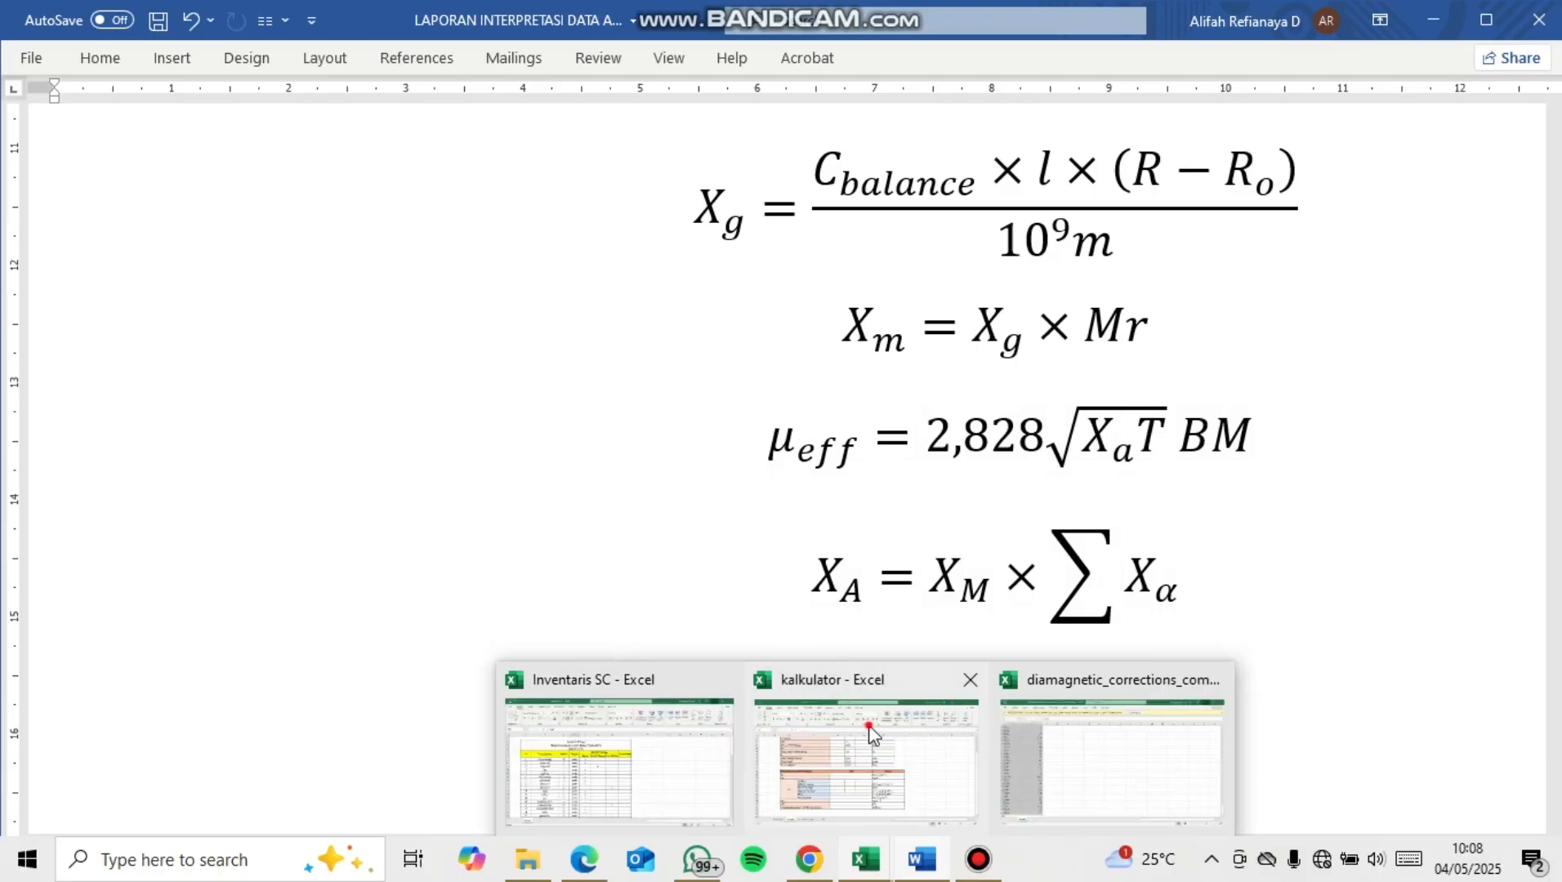
pyautogui.click(866, 760)
# Link the converted C balance value in G7 to its measured value with the formula =E7
pyautogui.scroll(2, 668, 566)
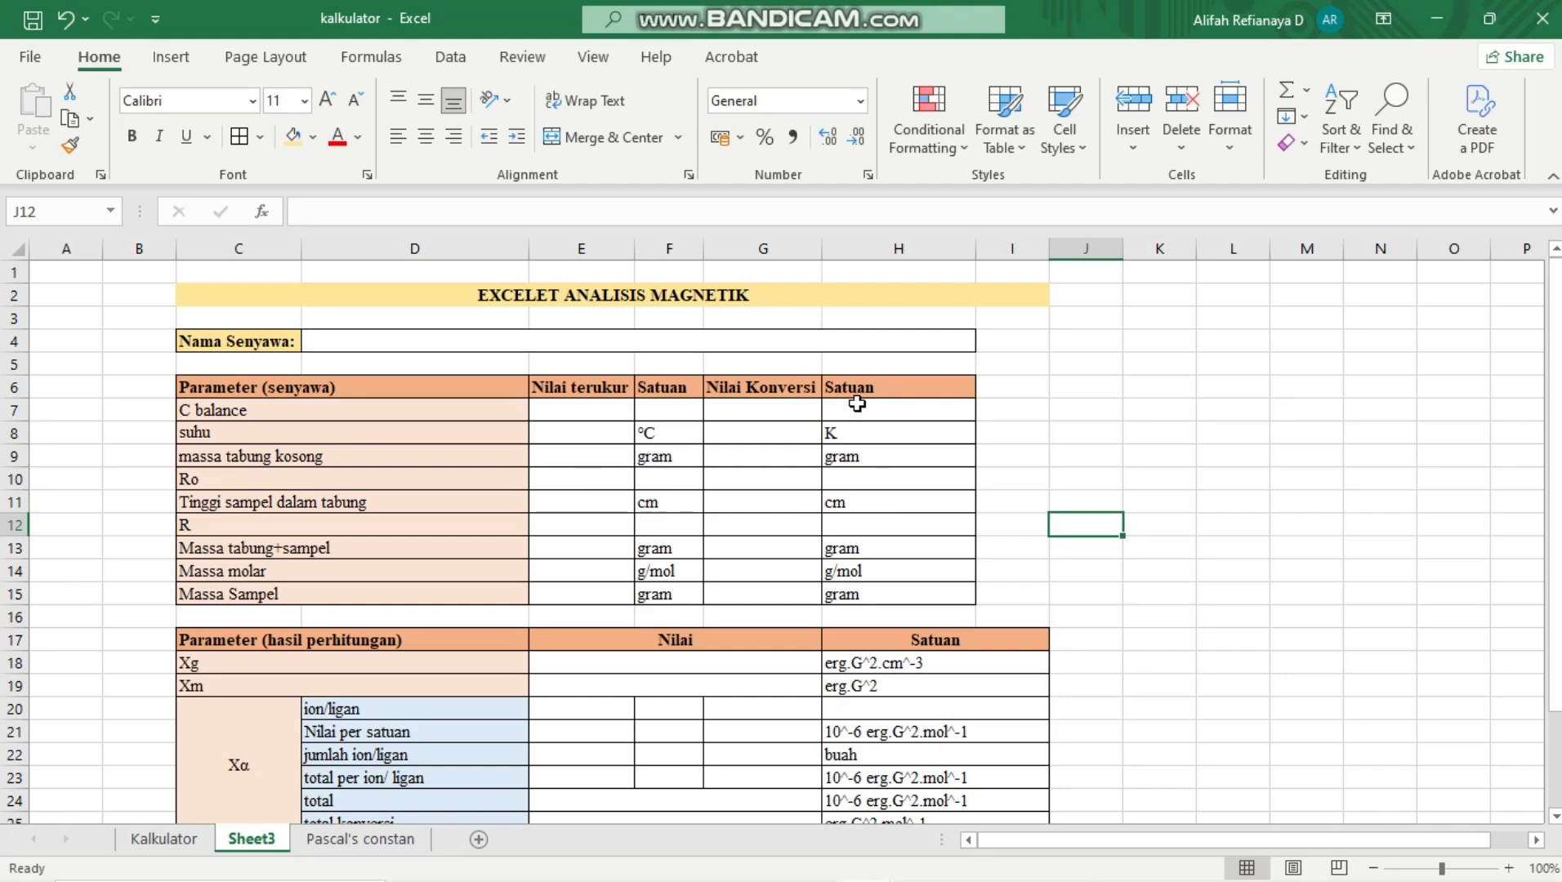
pyautogui.click(752, 417)
pyautogui.write('=')
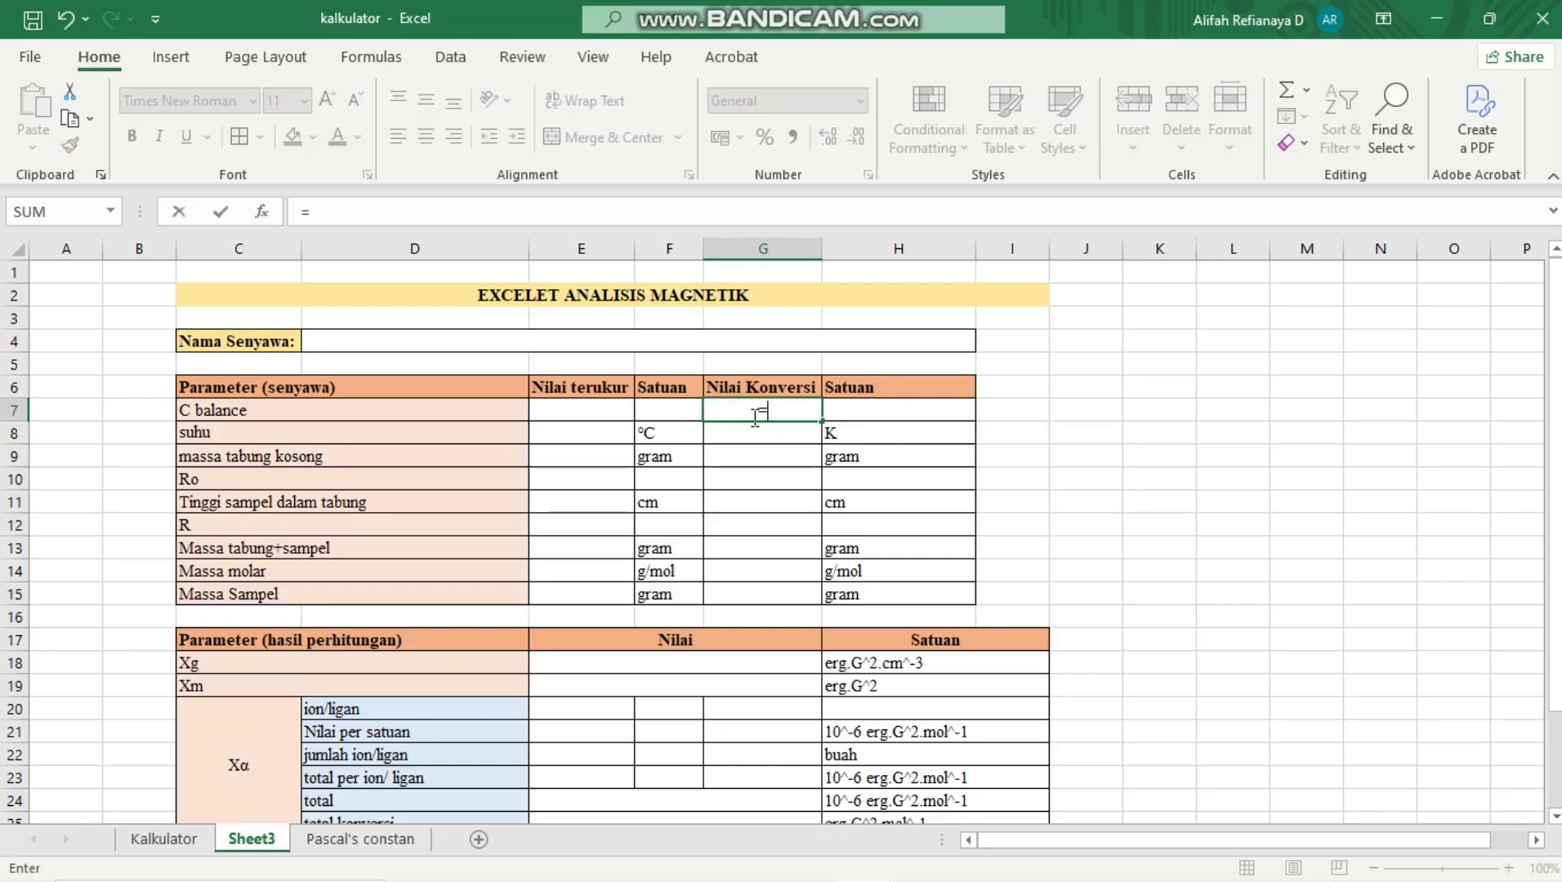
pyautogui.click(600, 413)
pyautogui.press('Return')
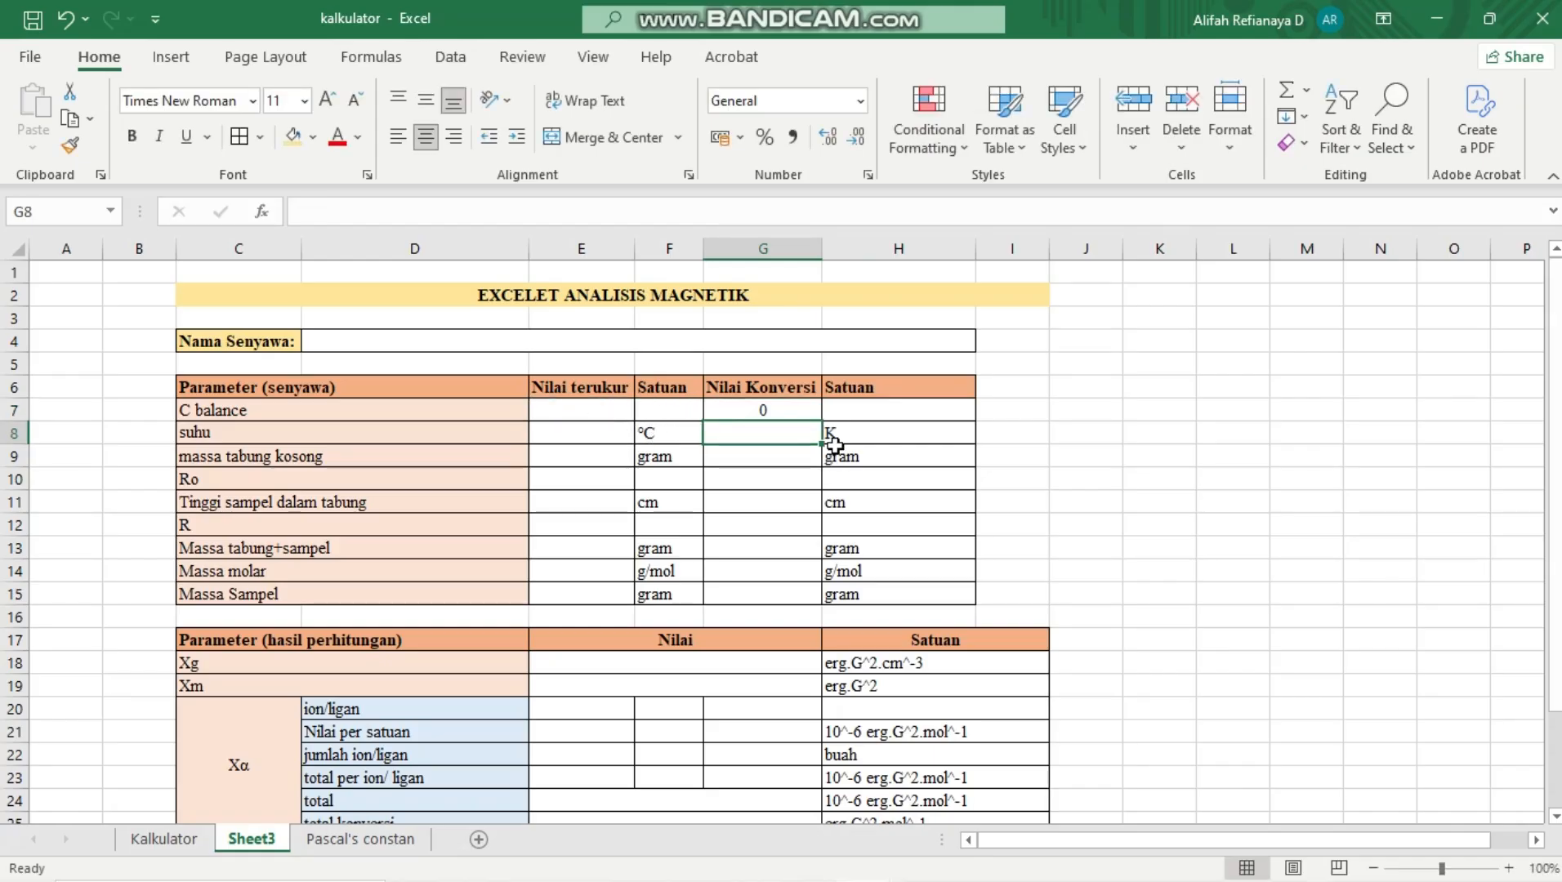
# Convert the measured temperature (suhu) to kelvin in G8 with the formula =E8+273,15
pyautogui.write('=')
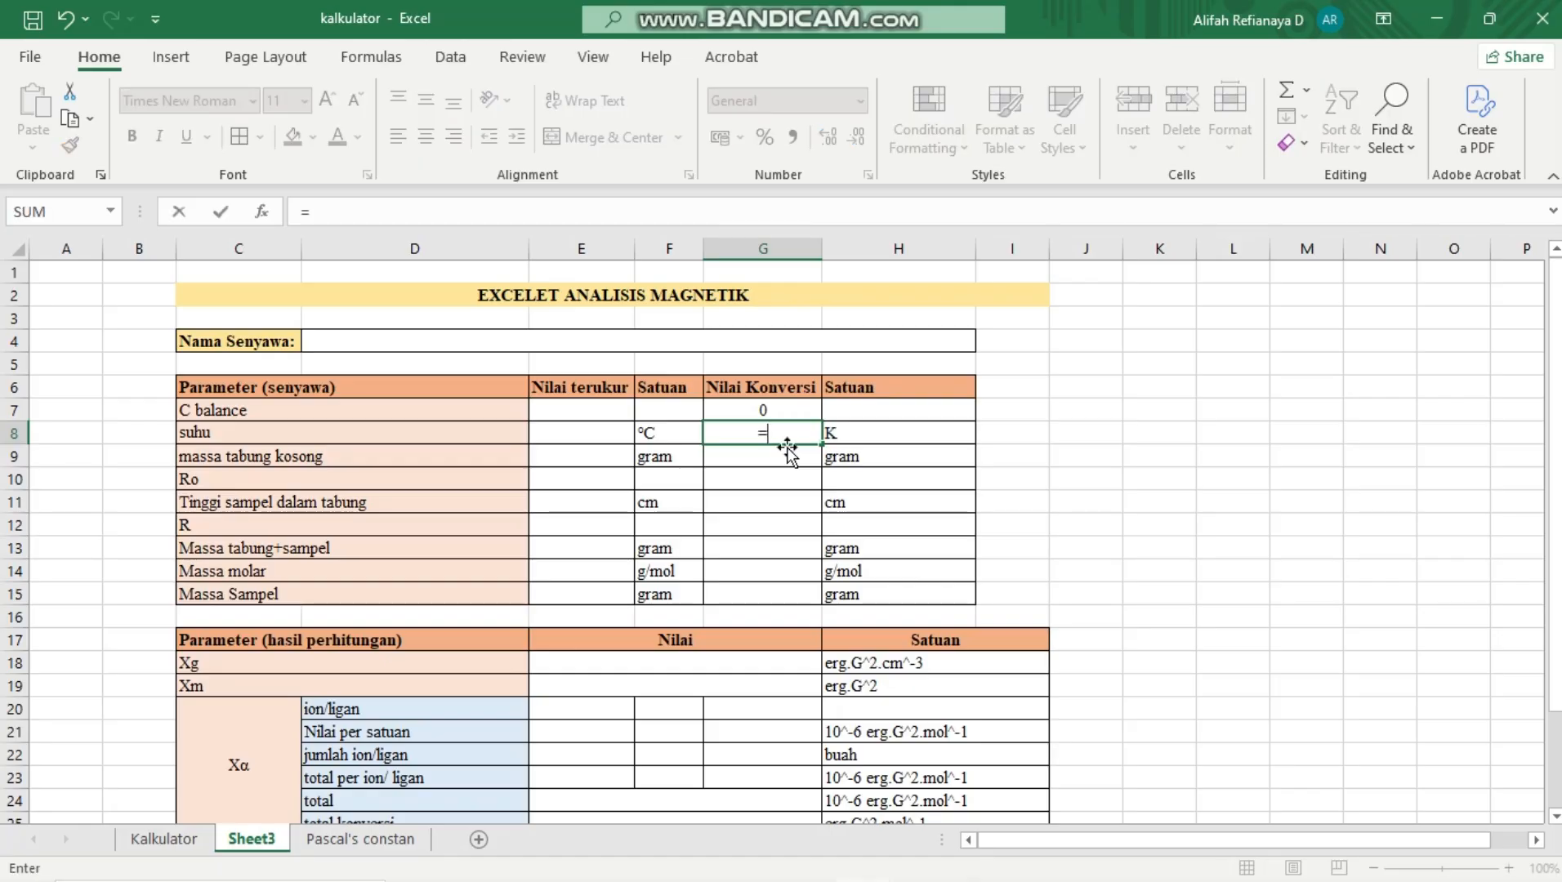
pyautogui.click(615, 433)
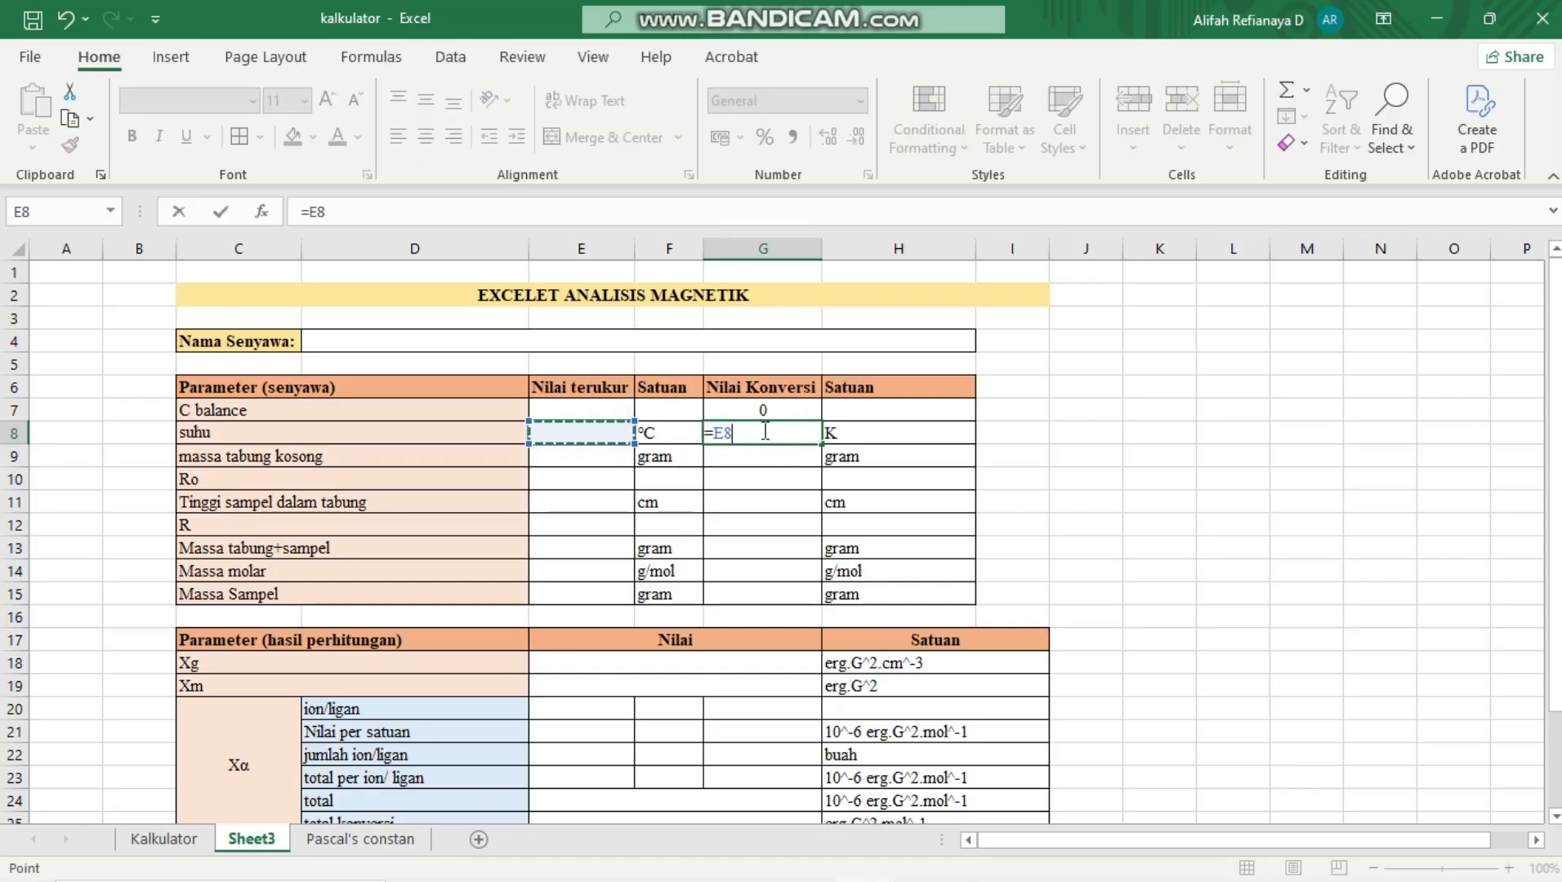
pyautogui.write('+273,15')
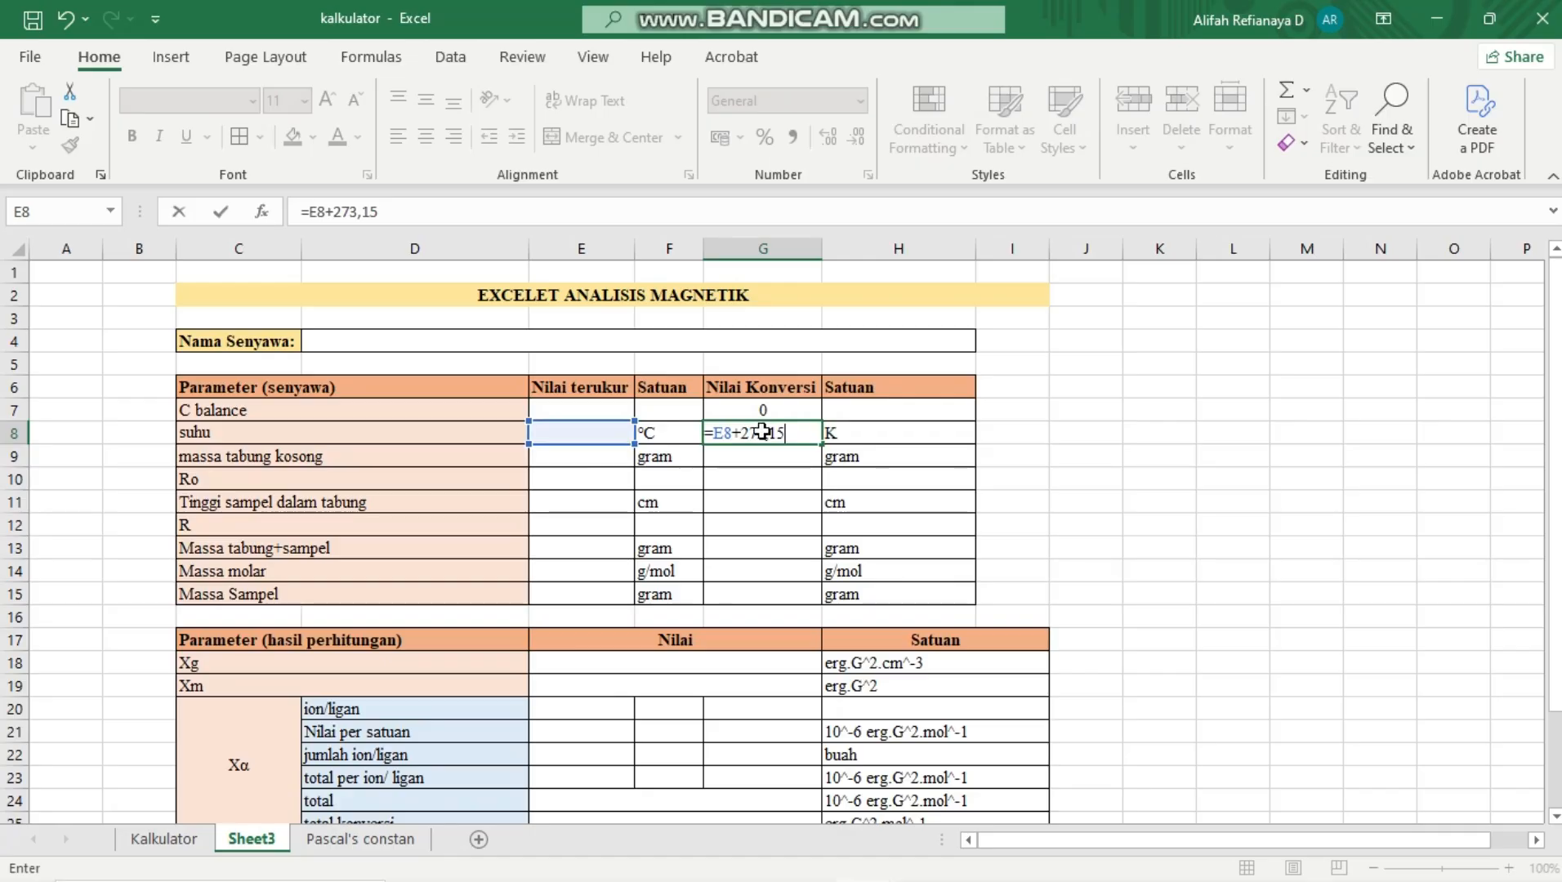
pyautogui.press('Return')
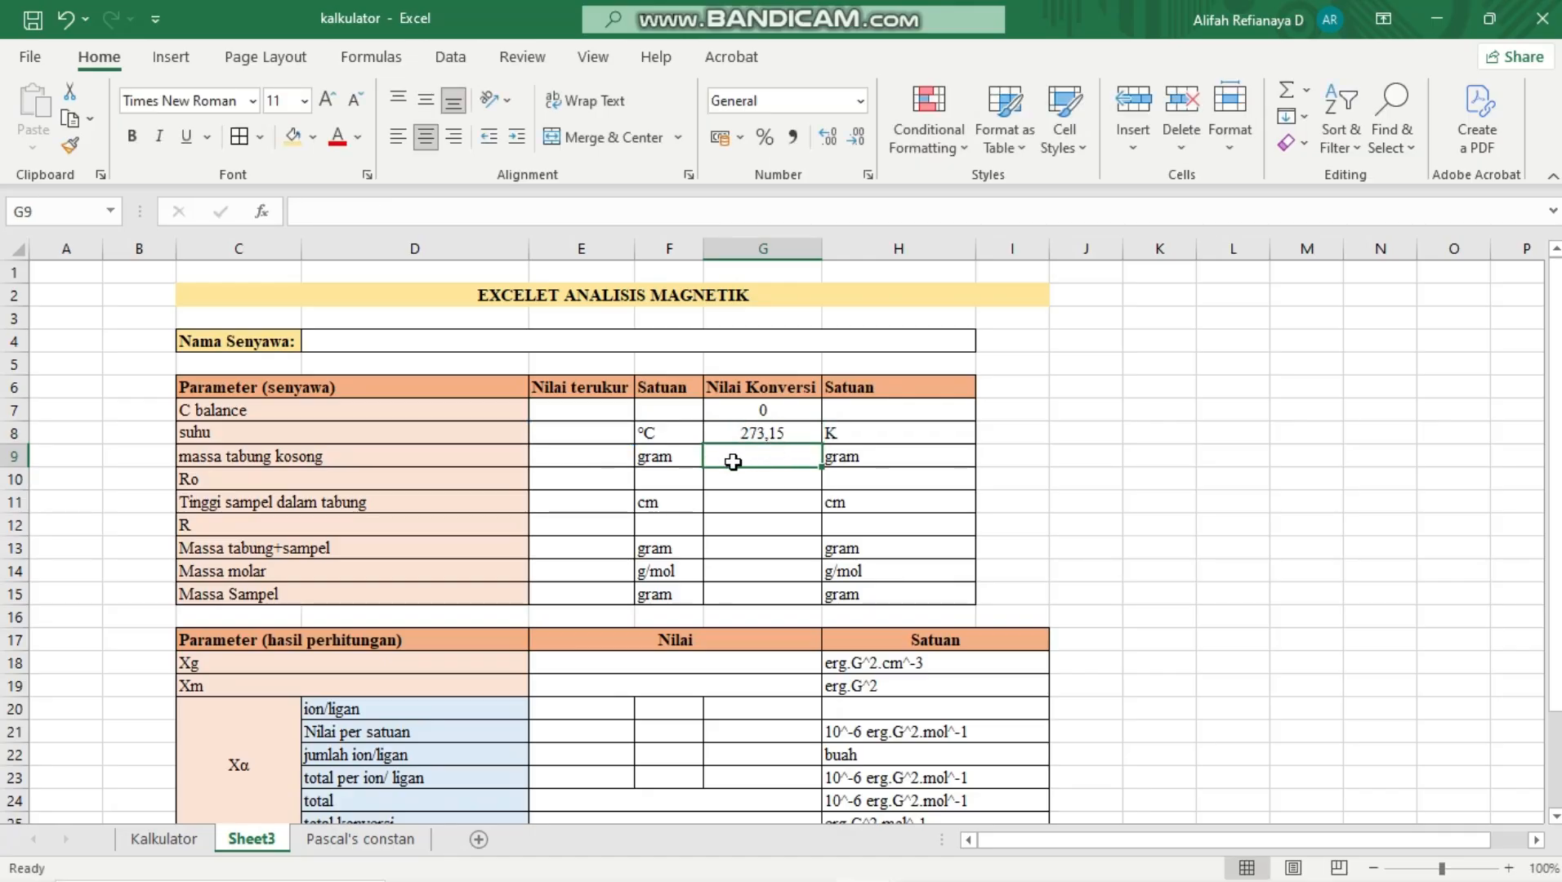
# Link the converted values of massa tabung kosong and Ro to their measured cells with =E9 in G9 and =E10 in G10
pyautogui.write('=')
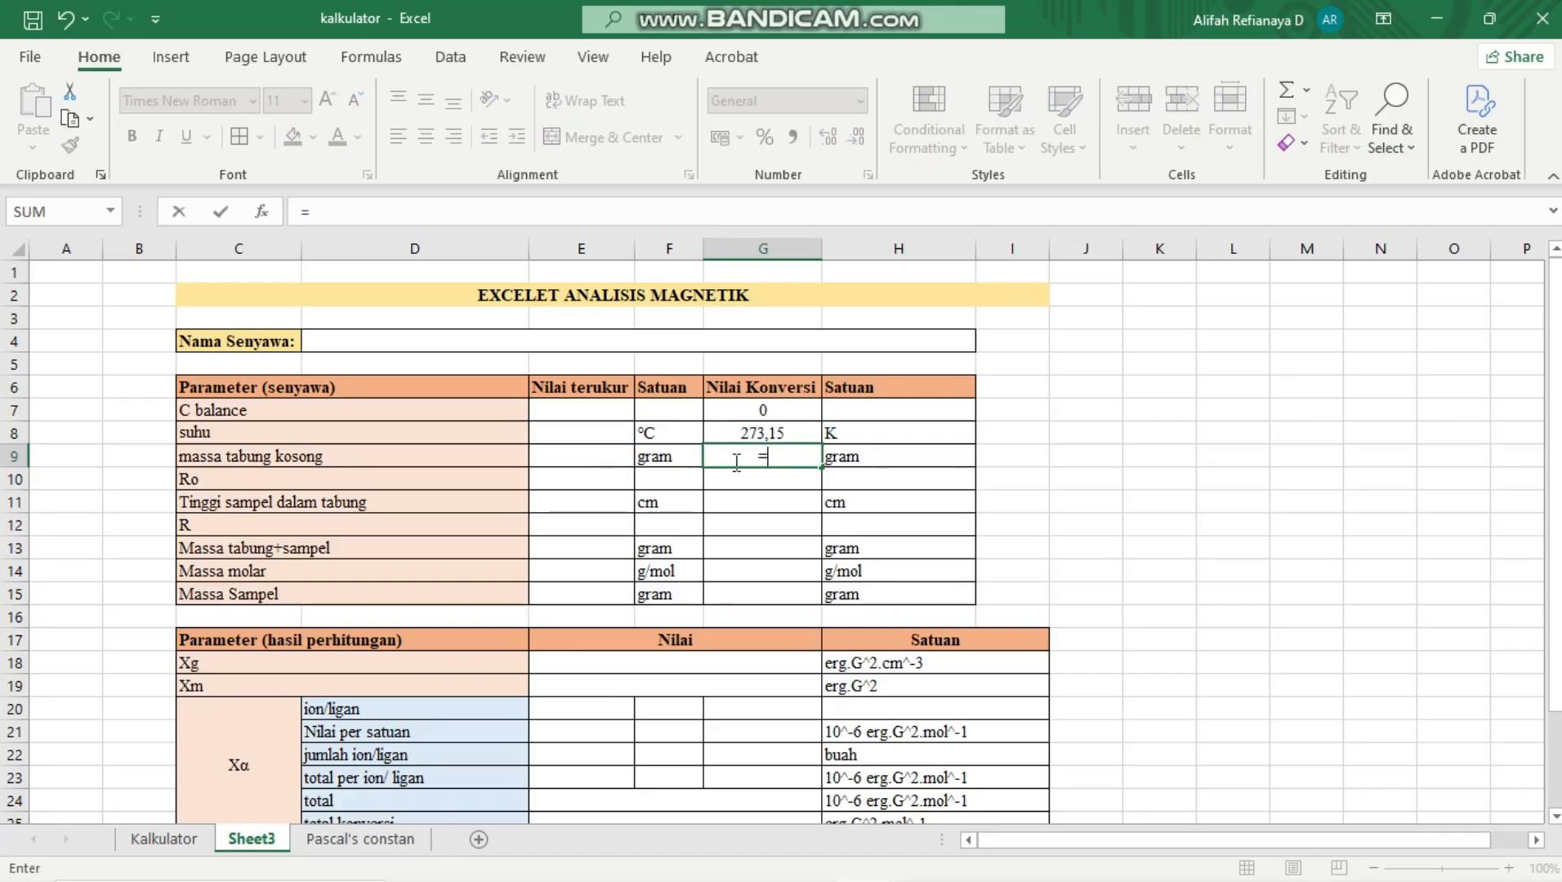
pyautogui.click(605, 456)
pyautogui.press('Return')
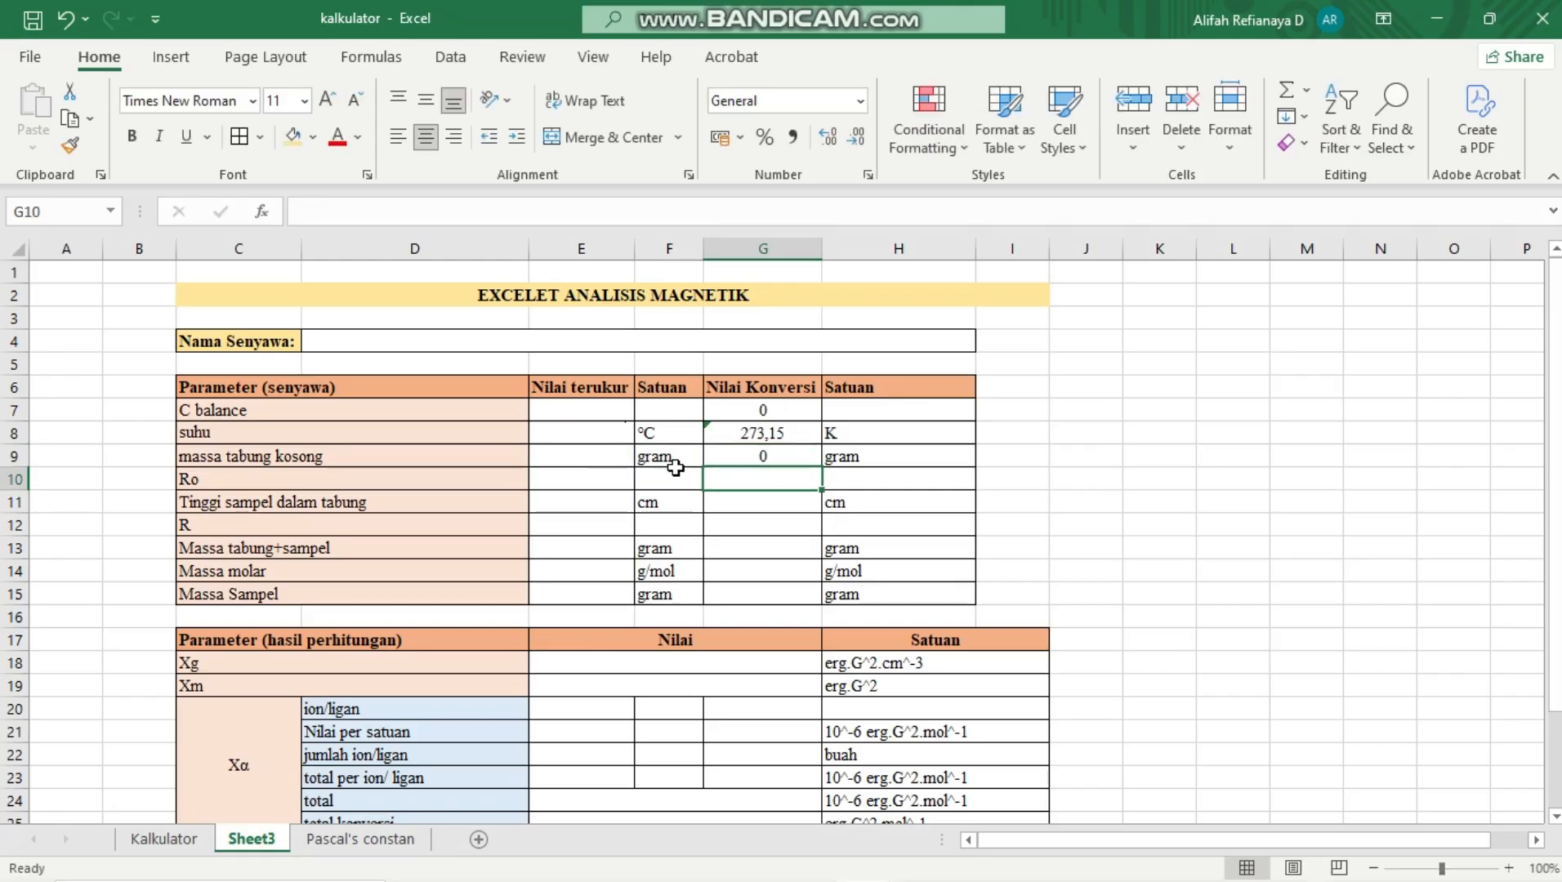
pyautogui.write('=')
pyautogui.click(618, 480)
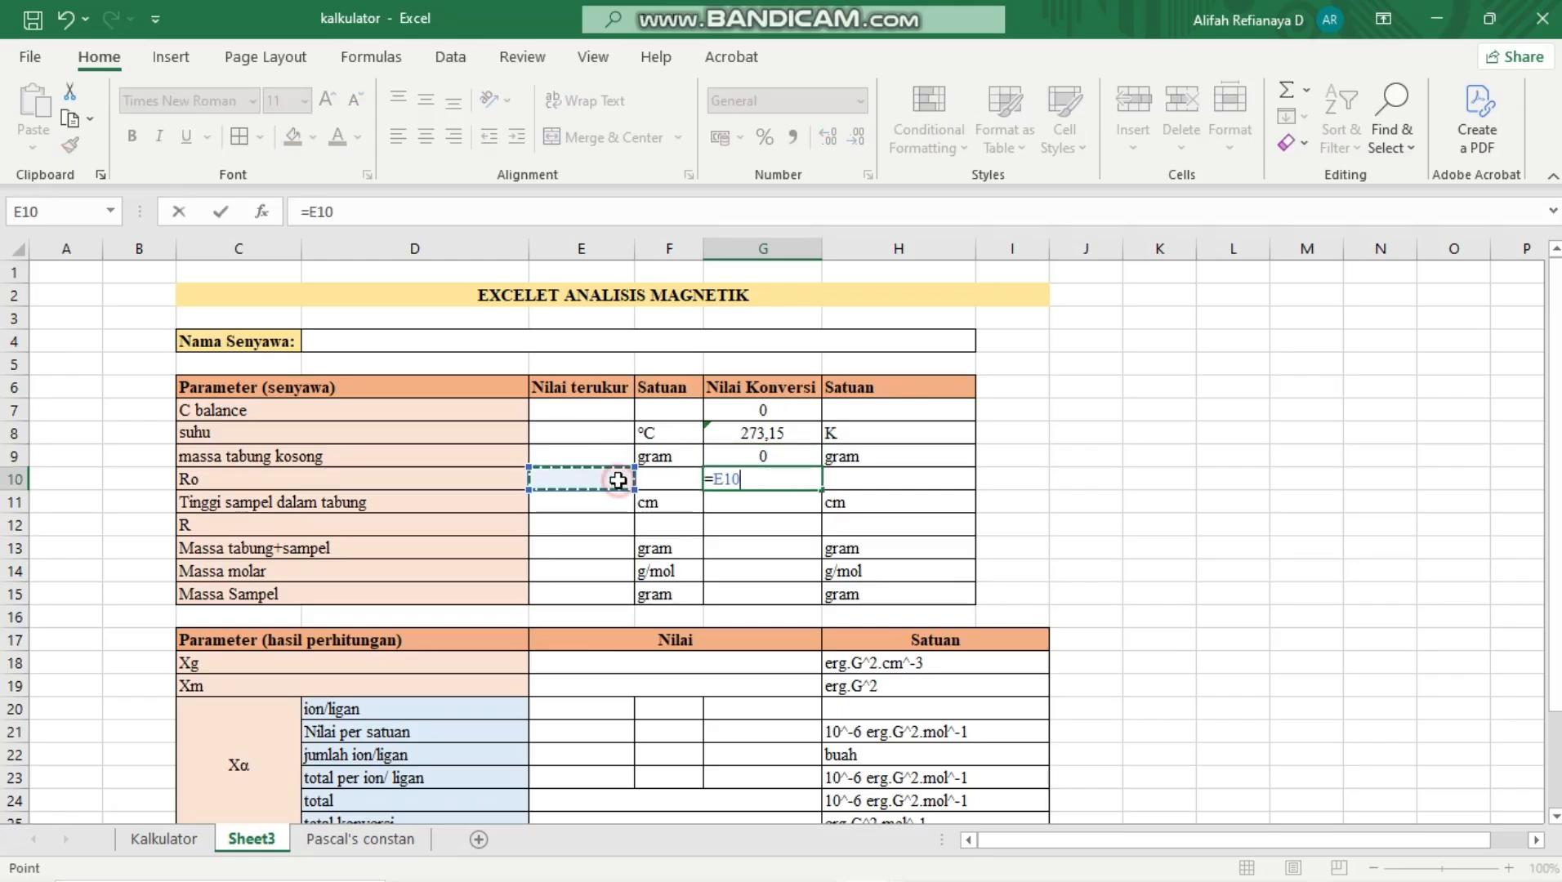
pyautogui.press('Return')
# Link the converted sample height and R values to their measured cells with =E11 in G11 and =E12 in G12
pyautogui.write('=')
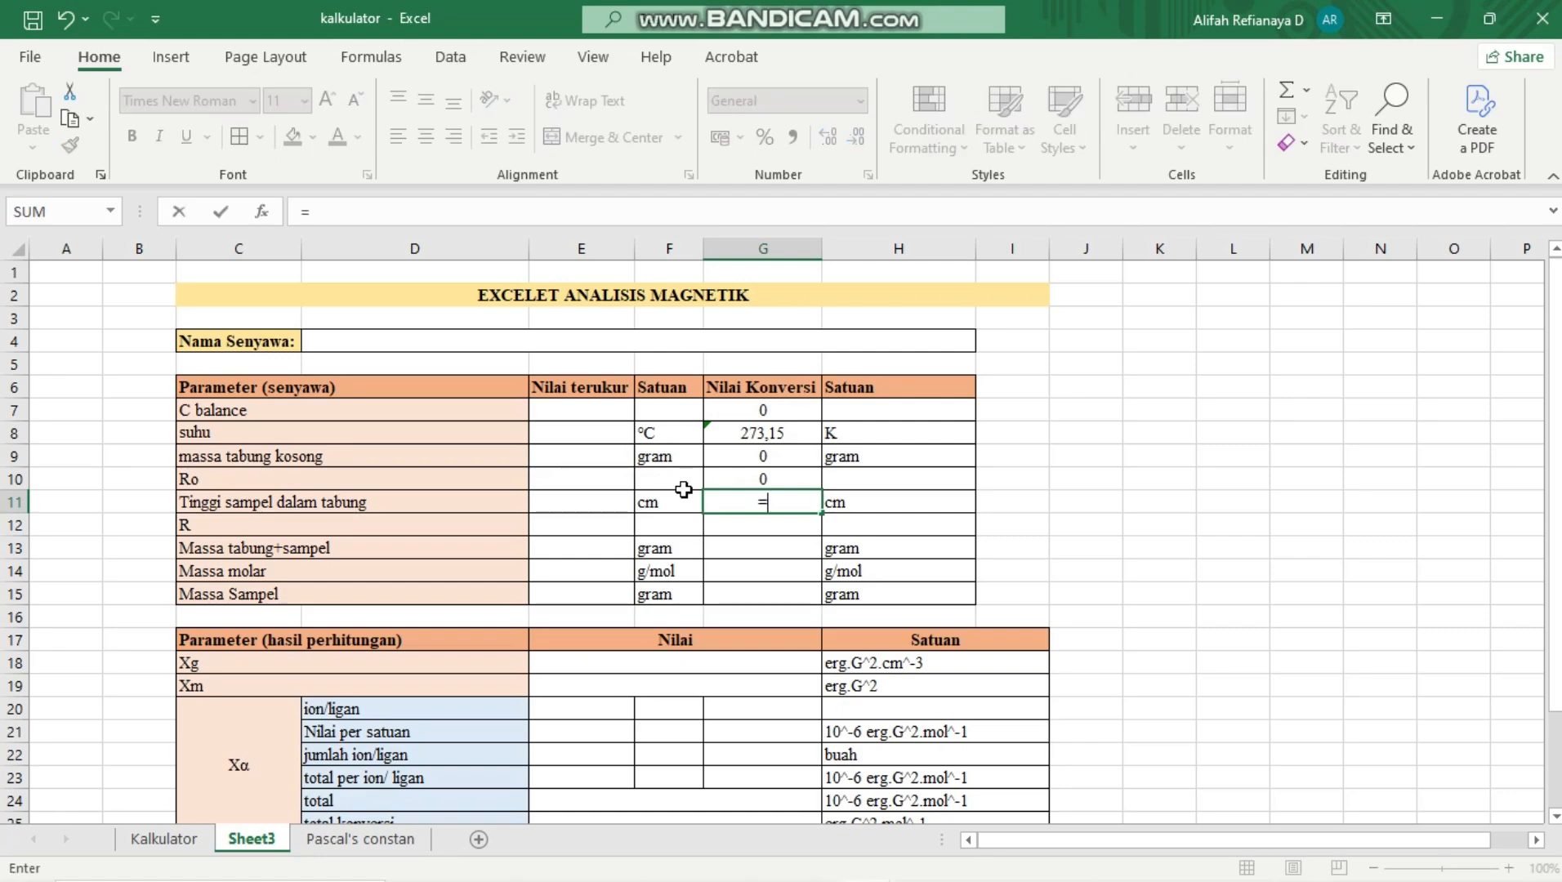
pyautogui.click(618, 499)
pyautogui.press('Return')
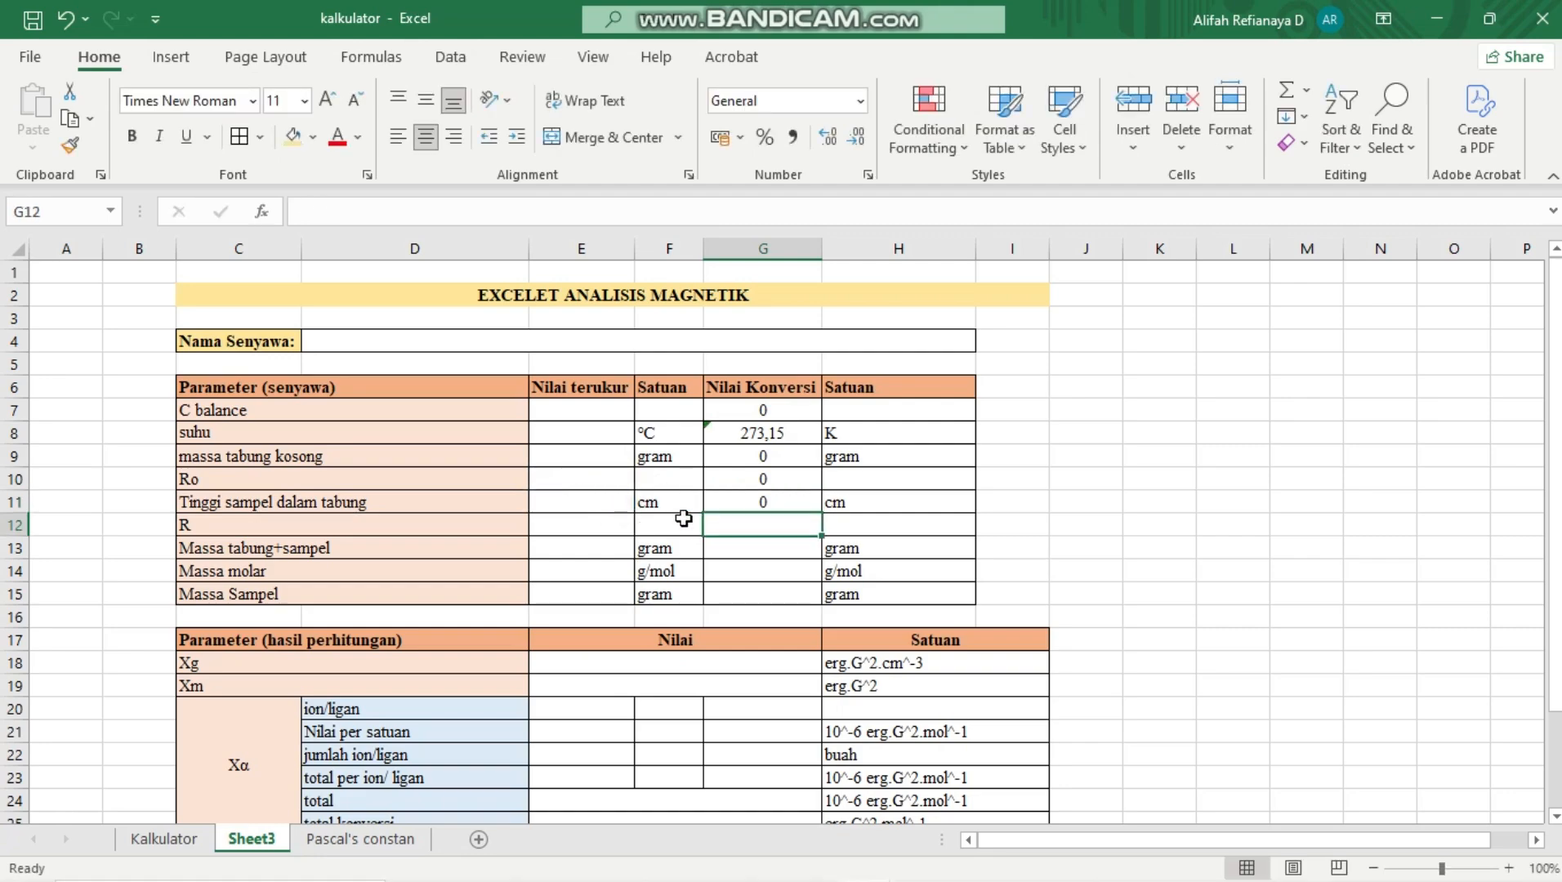
pyautogui.write('=')
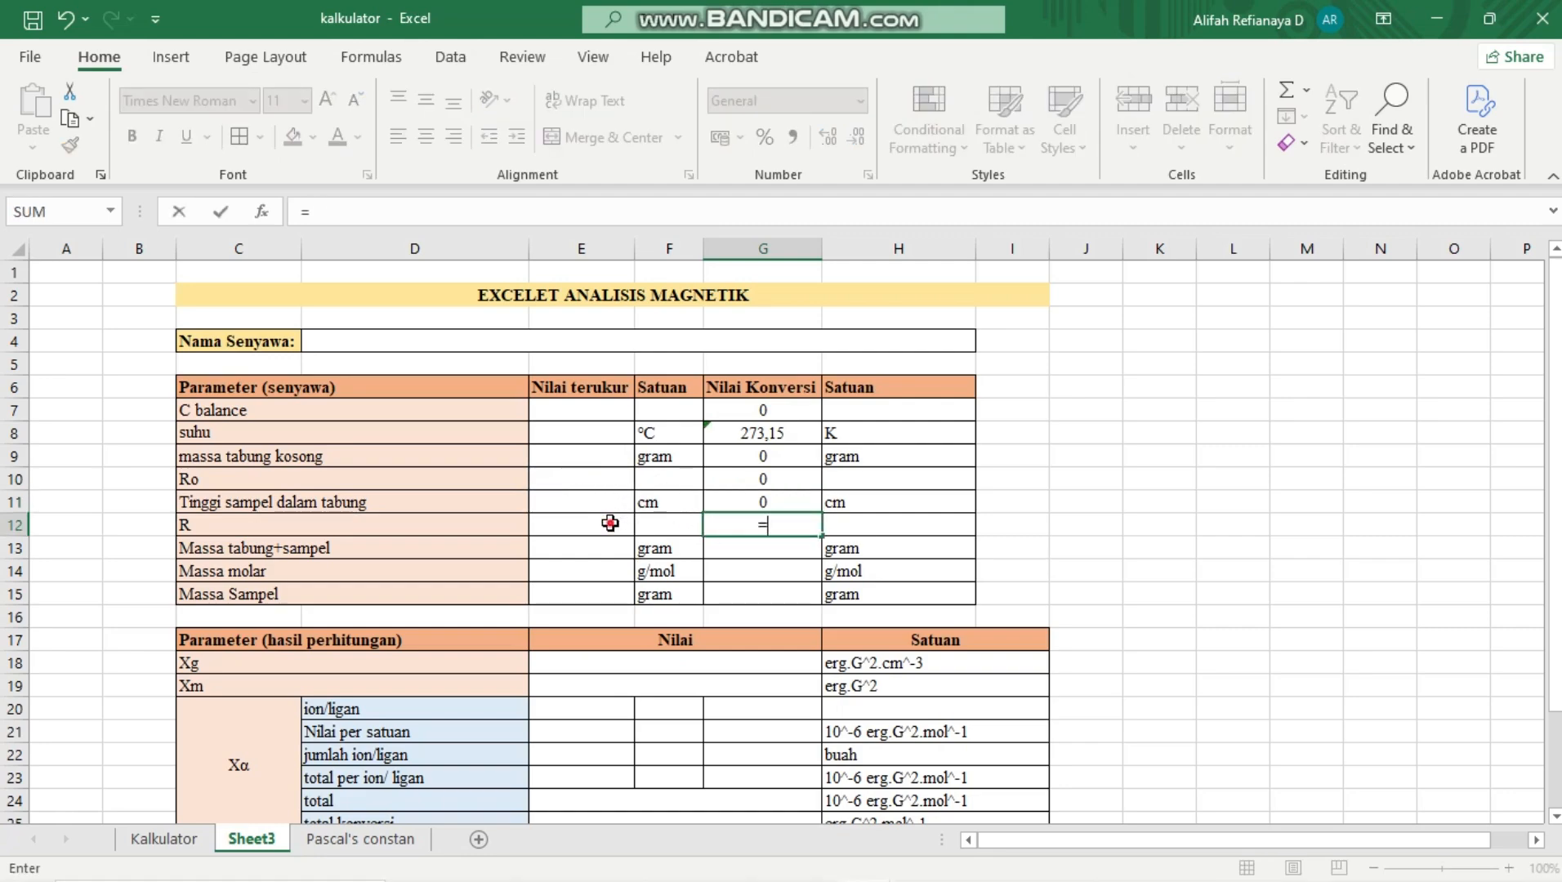
pyautogui.click(609, 523)
pyautogui.press('Return')
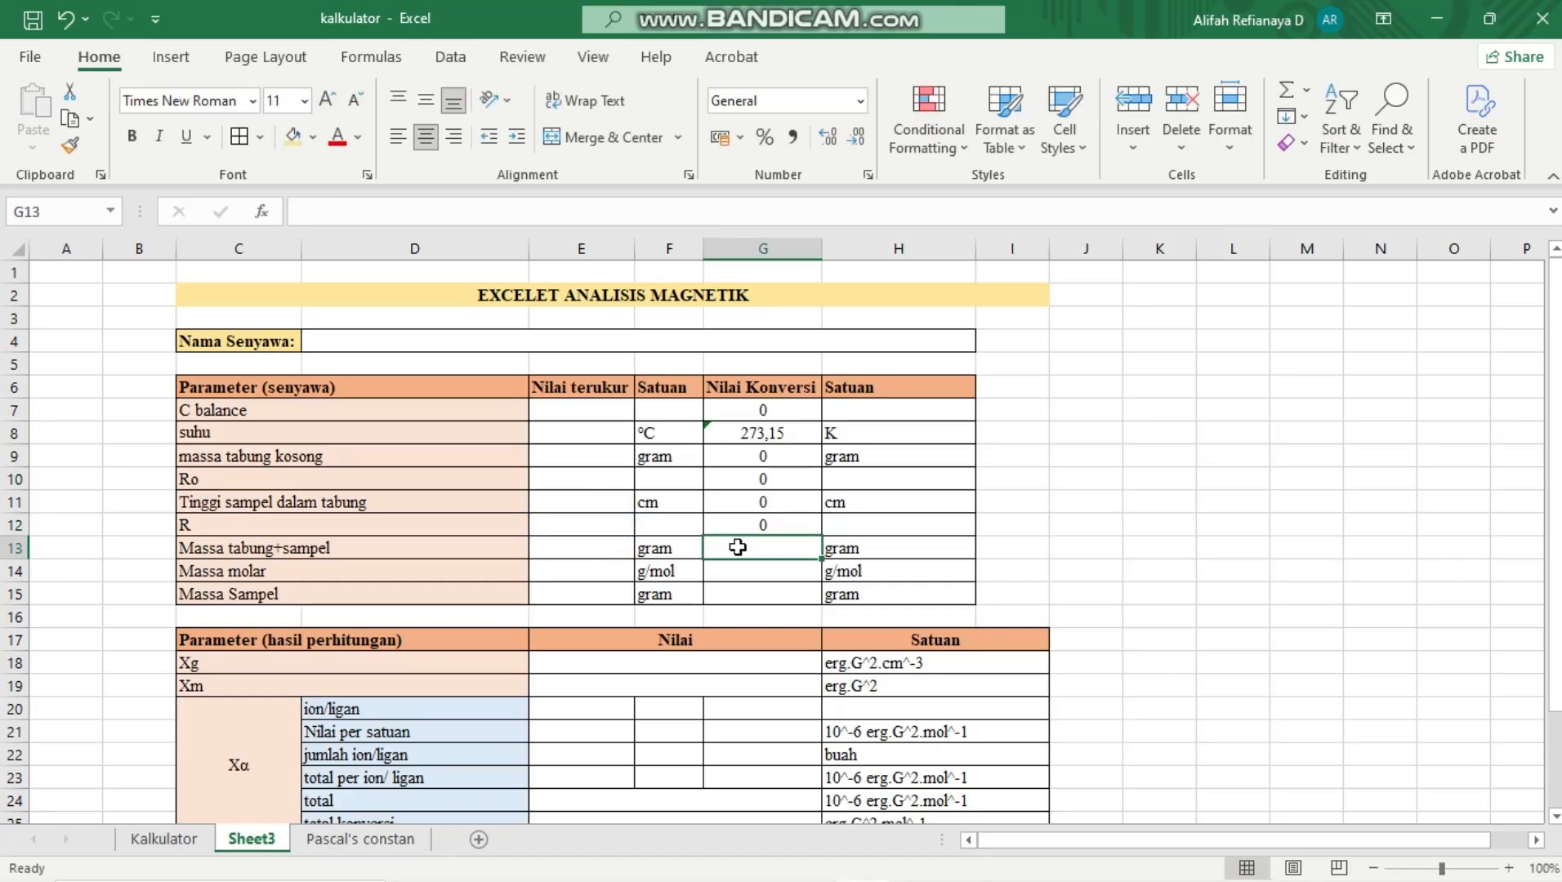
# Link the converted tube-plus-sample mass, molar mass and sample mass in G13, G14 and G15 to E13, E14 and E15
pyautogui.write('=')
pyautogui.click(592, 554)
pyautogui.press('Return')
pyautogui.write('=')
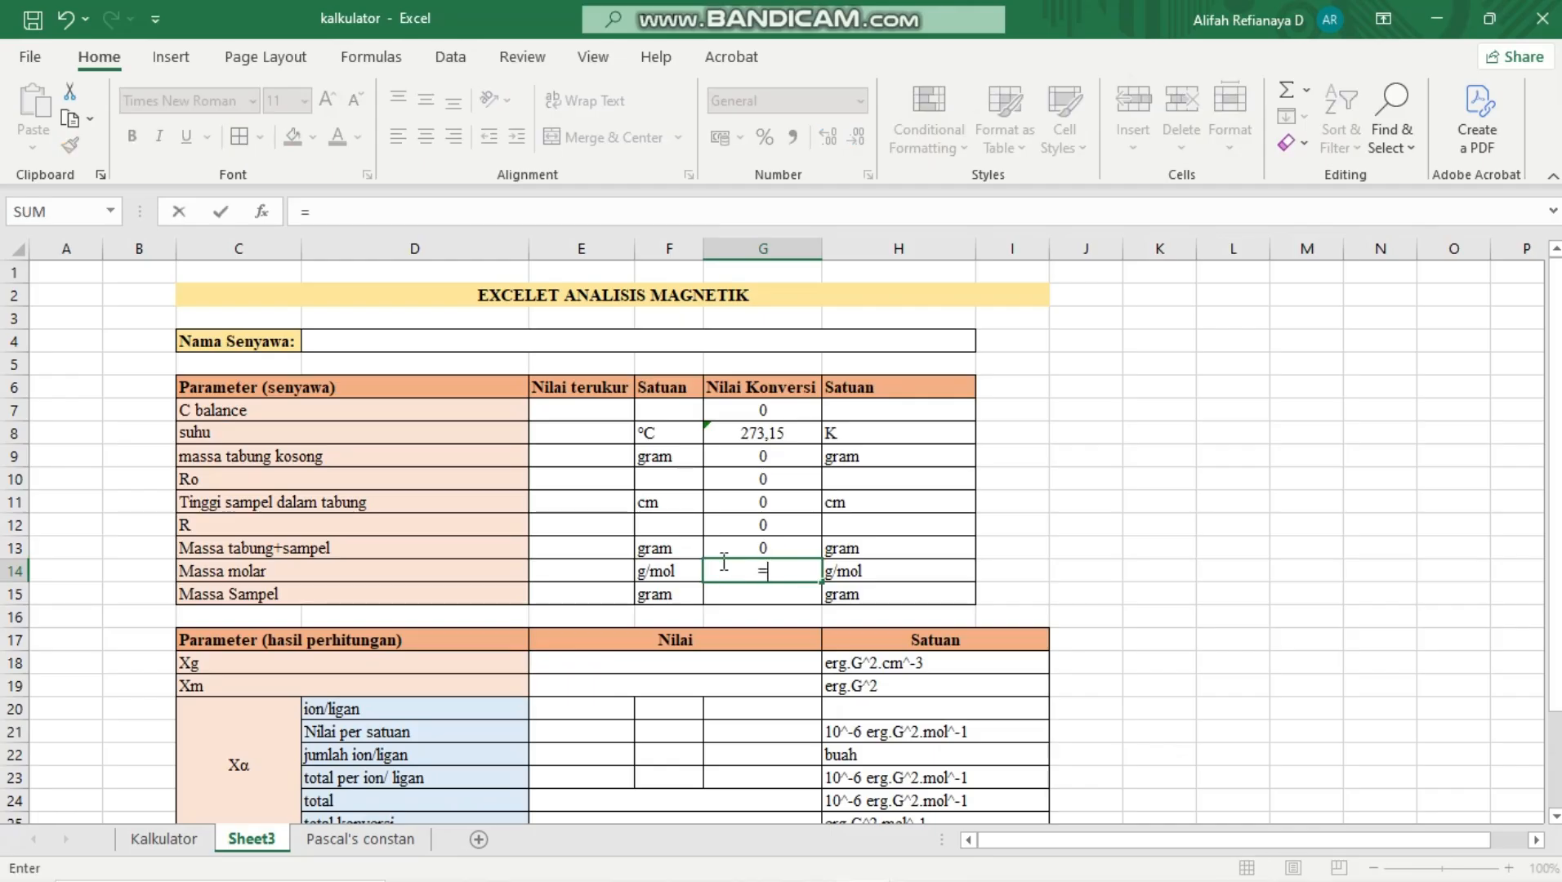
pyautogui.click(548, 580)
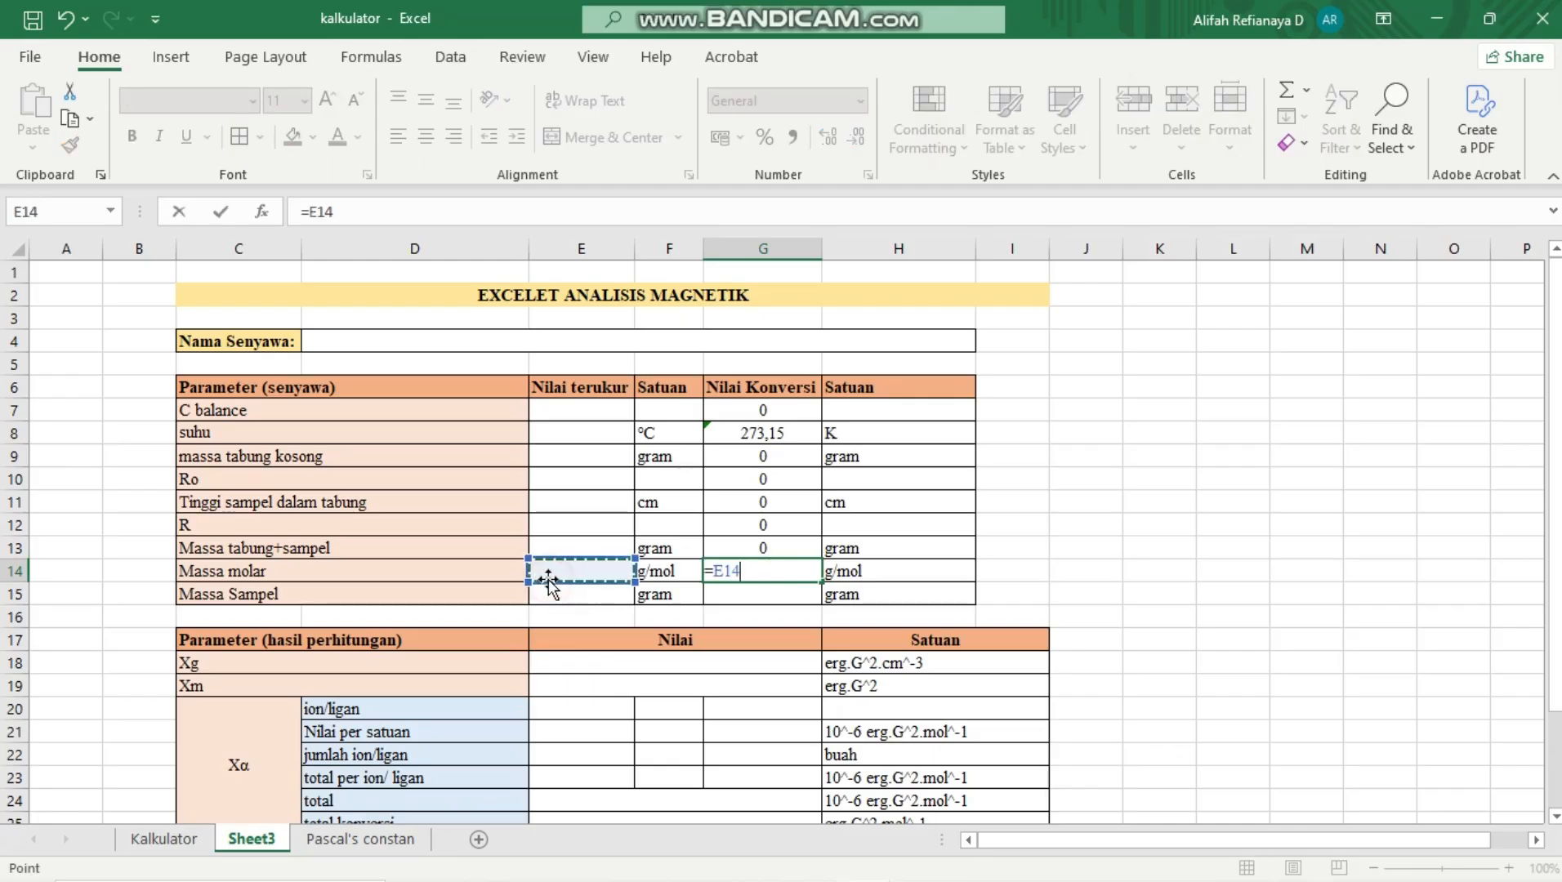
pyautogui.press('Return')
pyautogui.write('=')
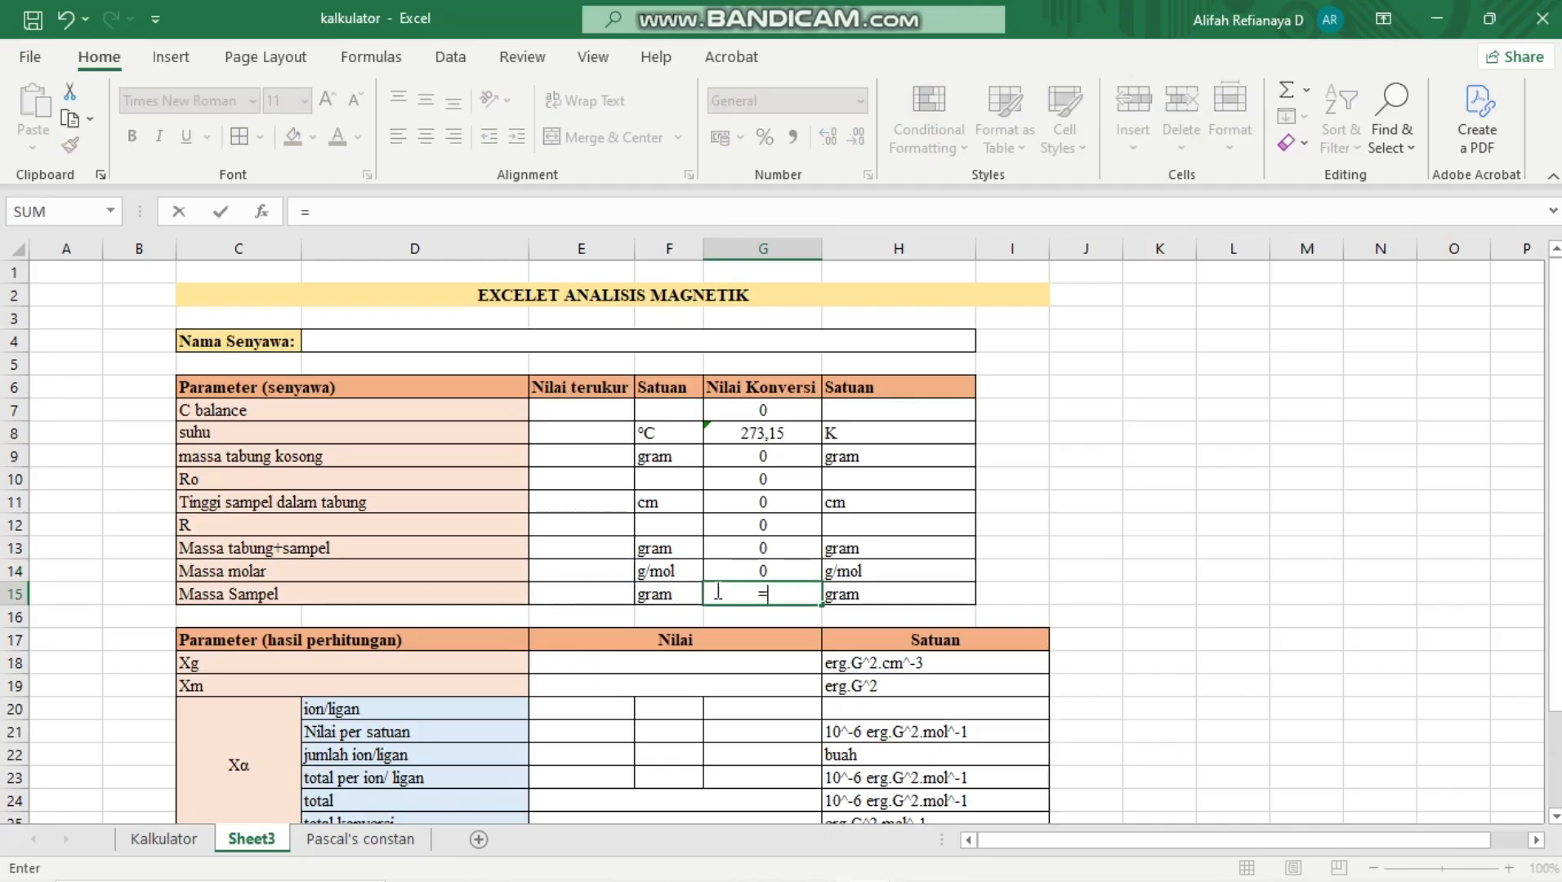
pyautogui.click(621, 597)
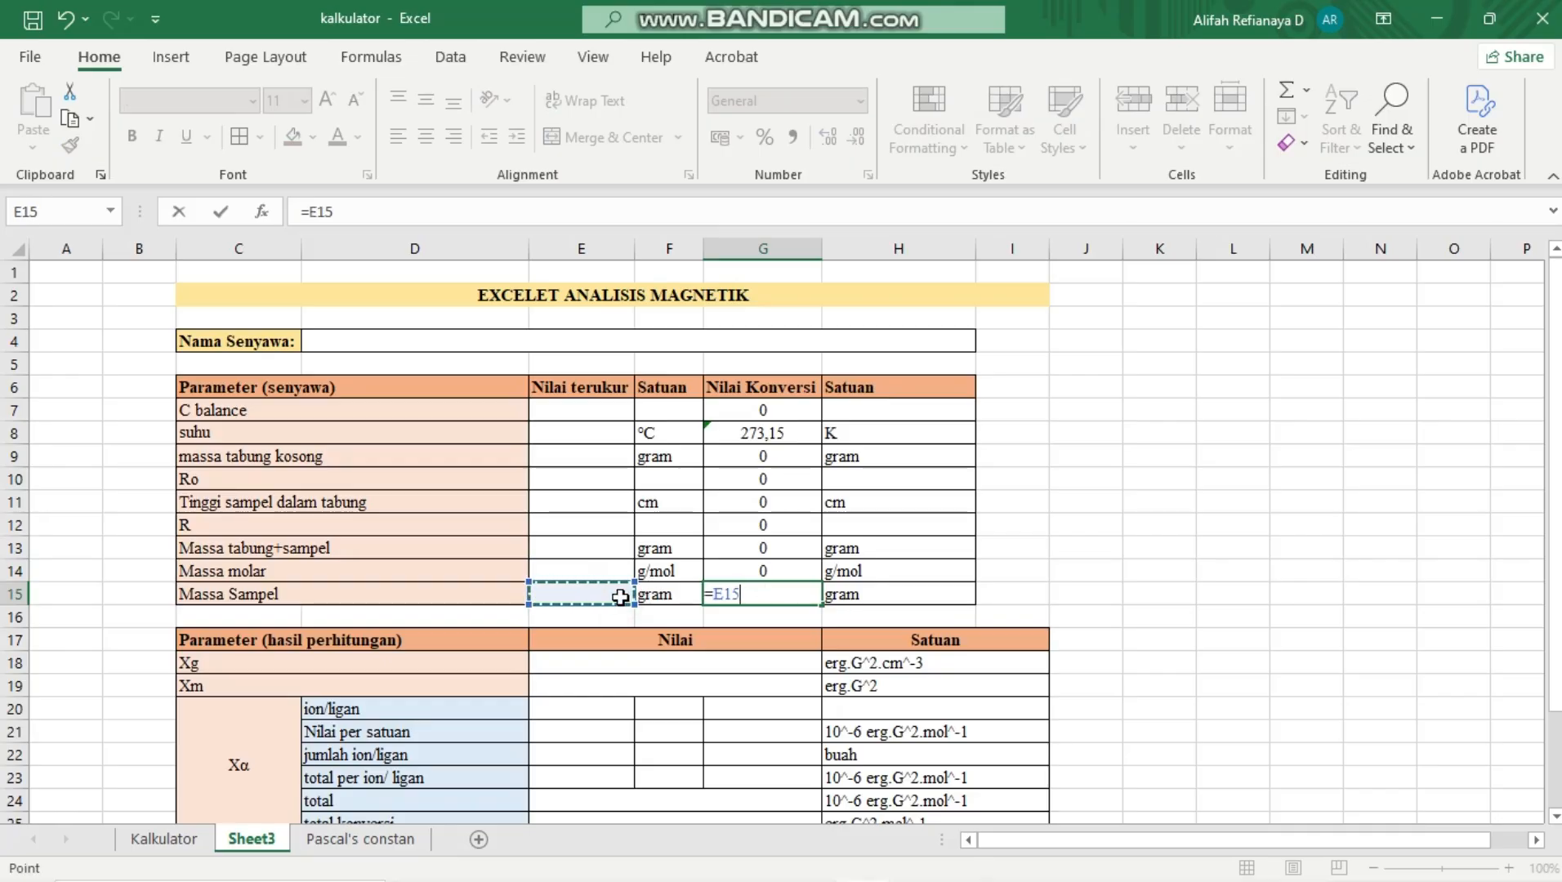
pyautogui.press('Return')
pyautogui.scroll(-1, 787, 532)
pyautogui.scroll(1, 787, 532)
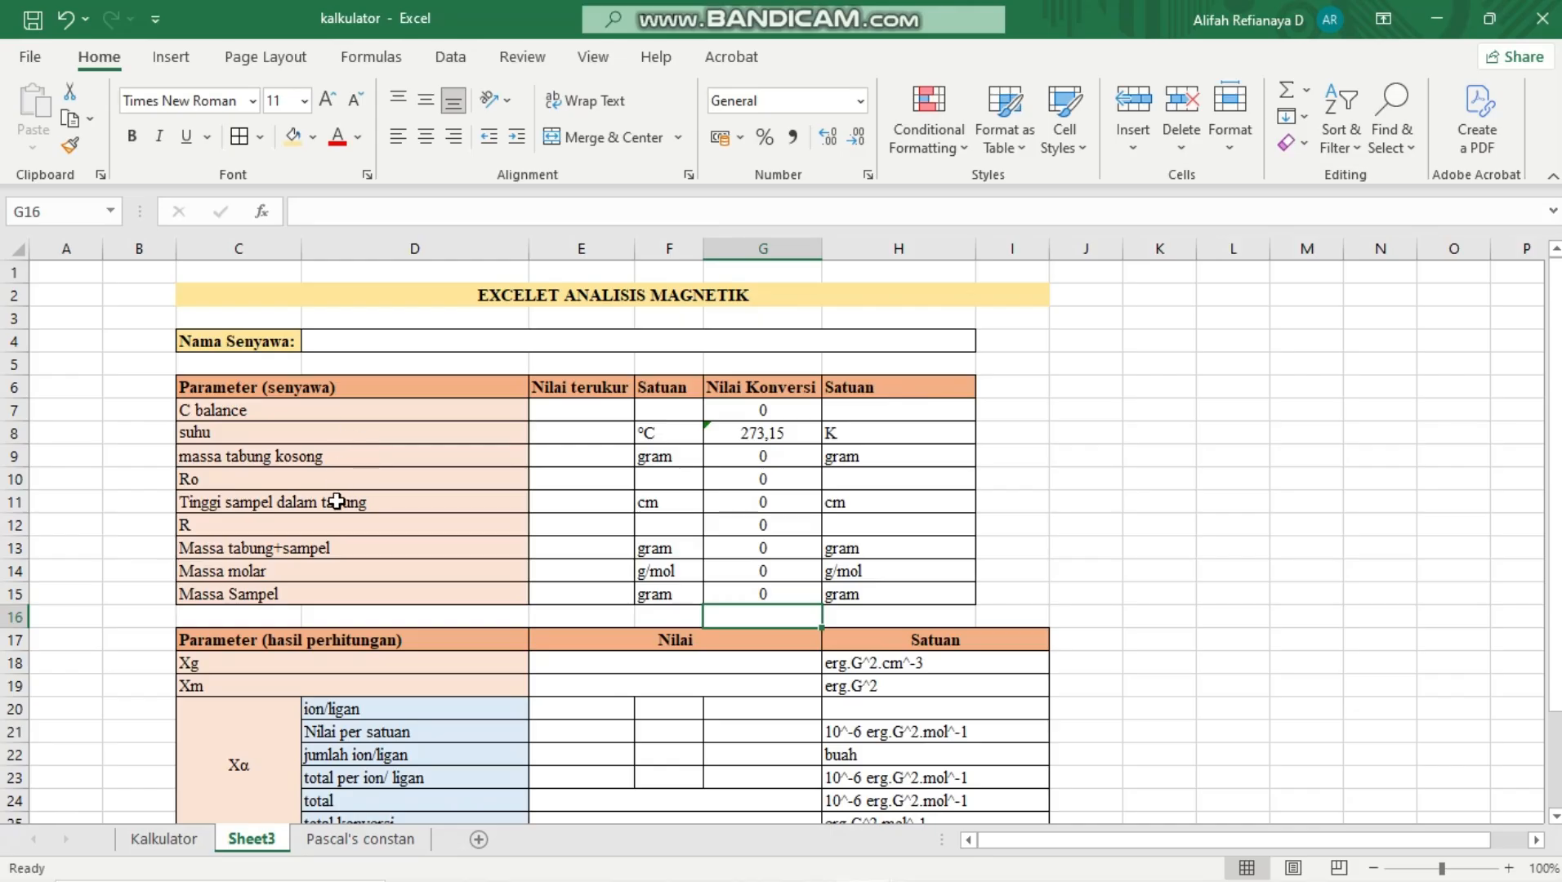
pyautogui.scroll(-3, 336, 502)
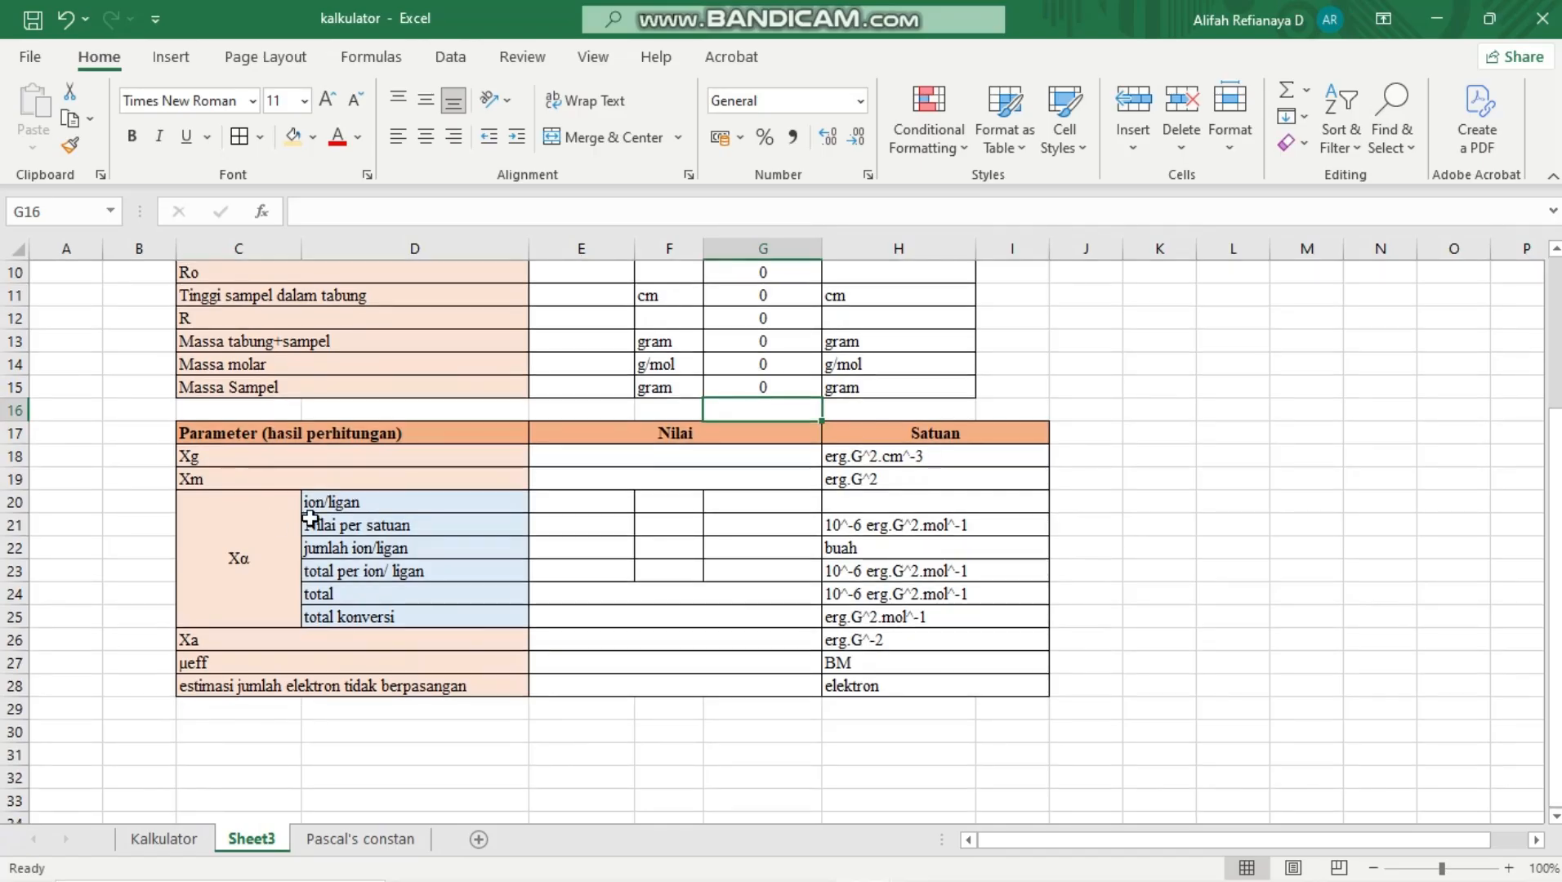
pyautogui.scroll(2, 313, 516)
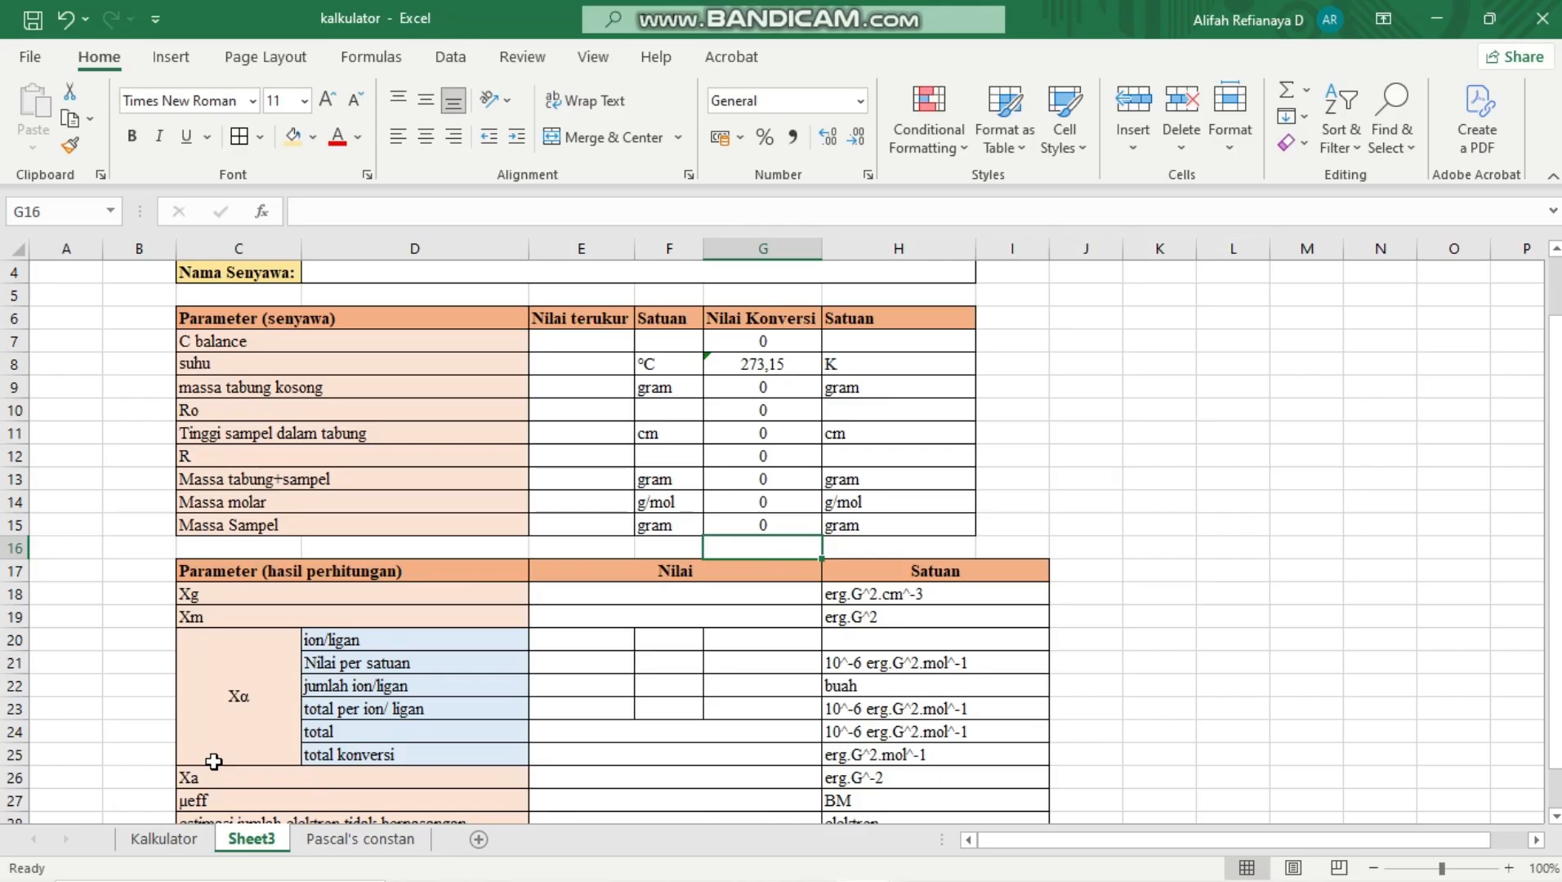
# Select the Xg result cell E18, consult the Xg equation in the Word report, and return to the kalkulator workbook in Excel
pyautogui.scroll(-2, 214, 761)
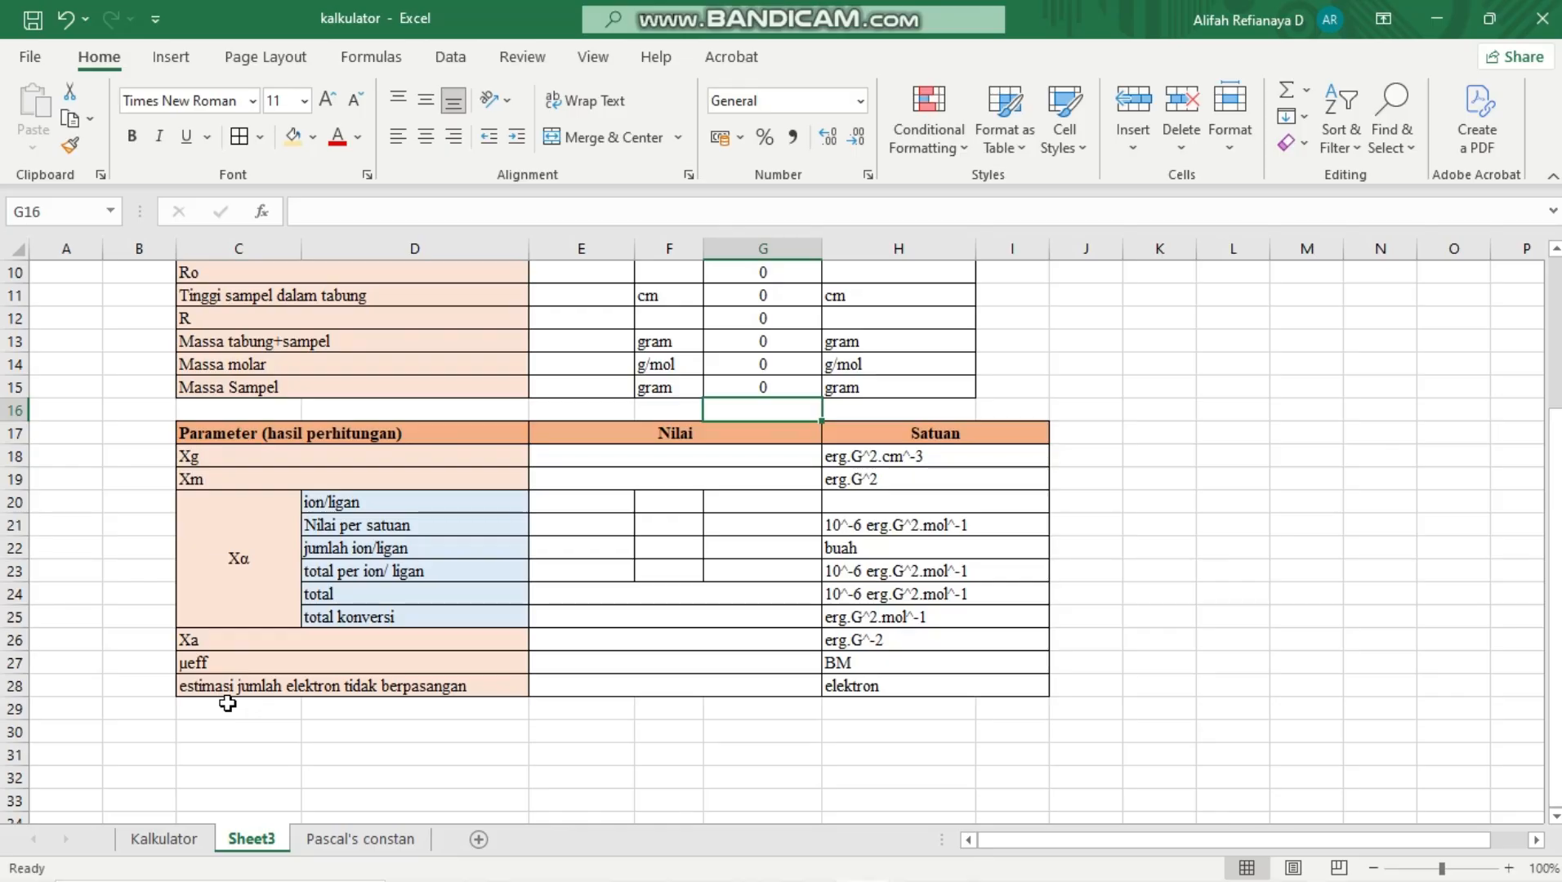
pyautogui.scroll(3, 456, 706)
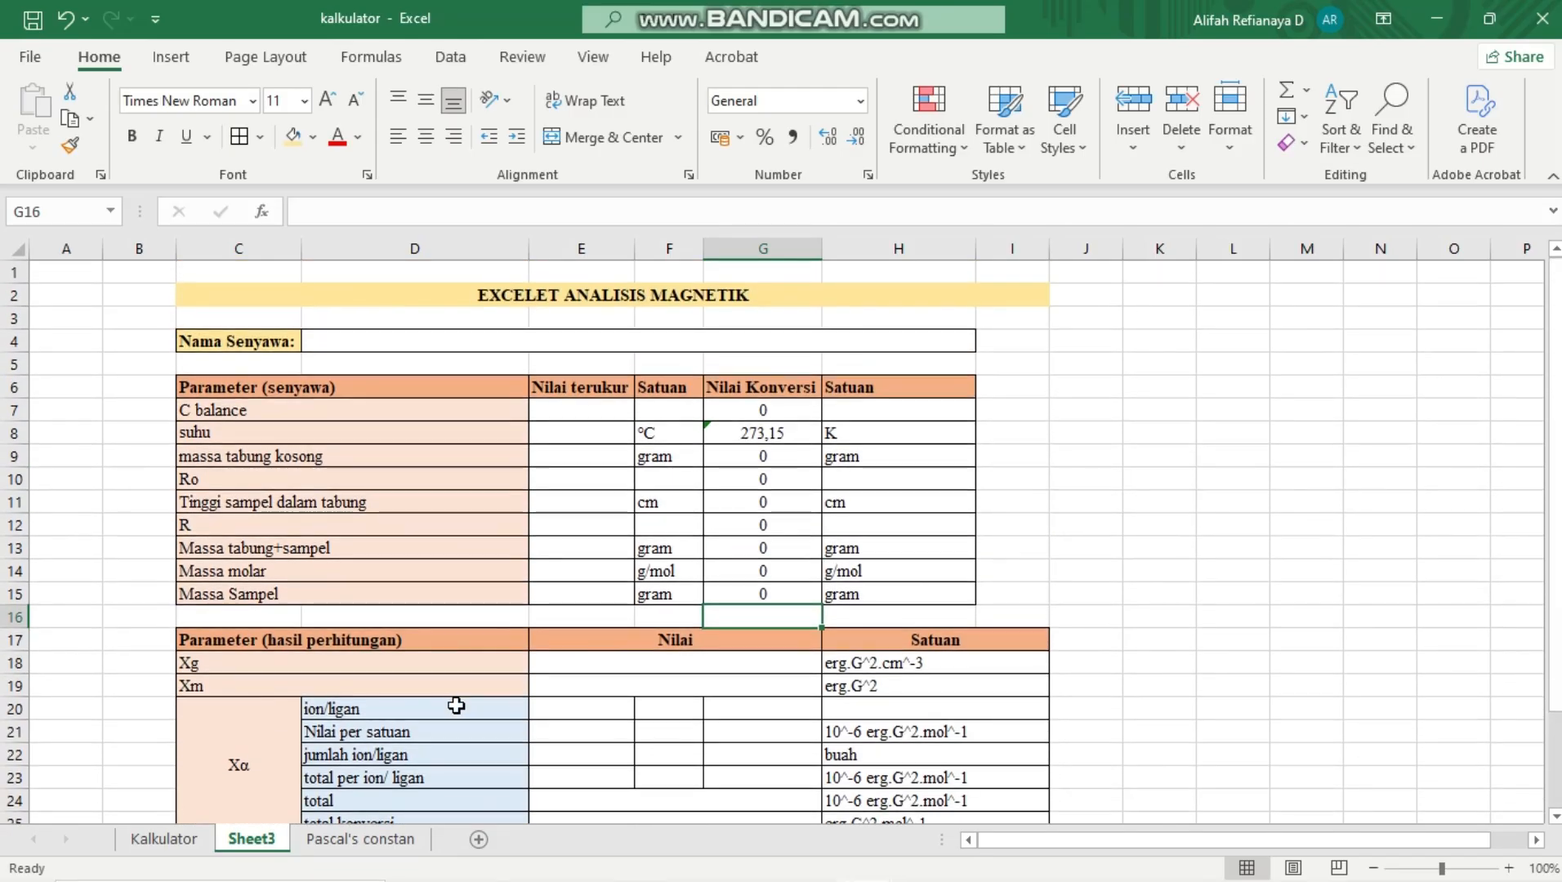
pyautogui.click(597, 668)
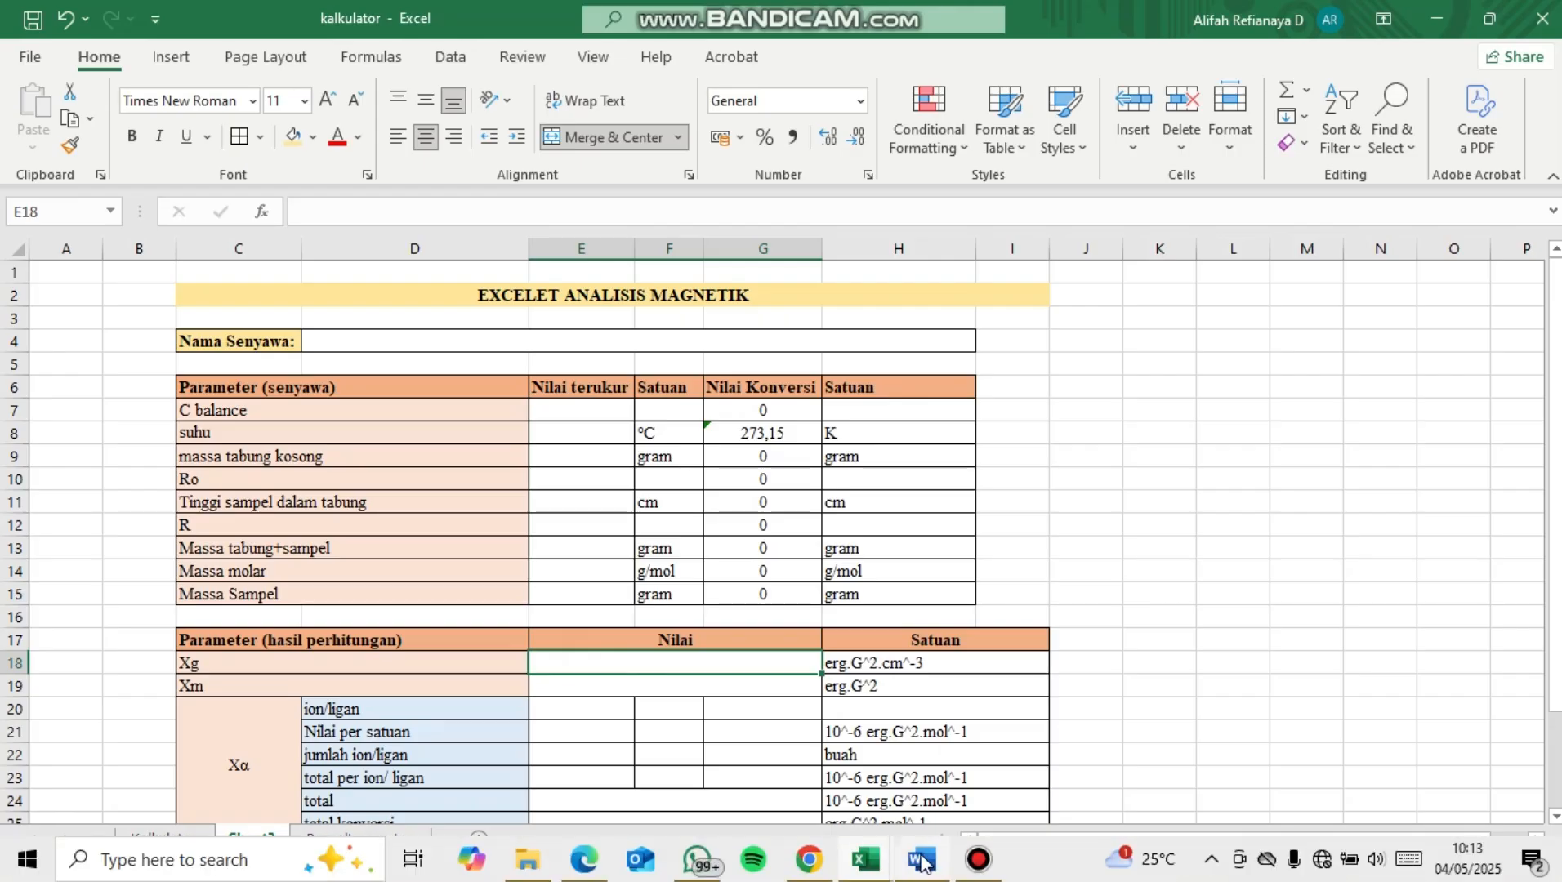
pyautogui.moveTo(928, 862)
pyautogui.click(973, 751)
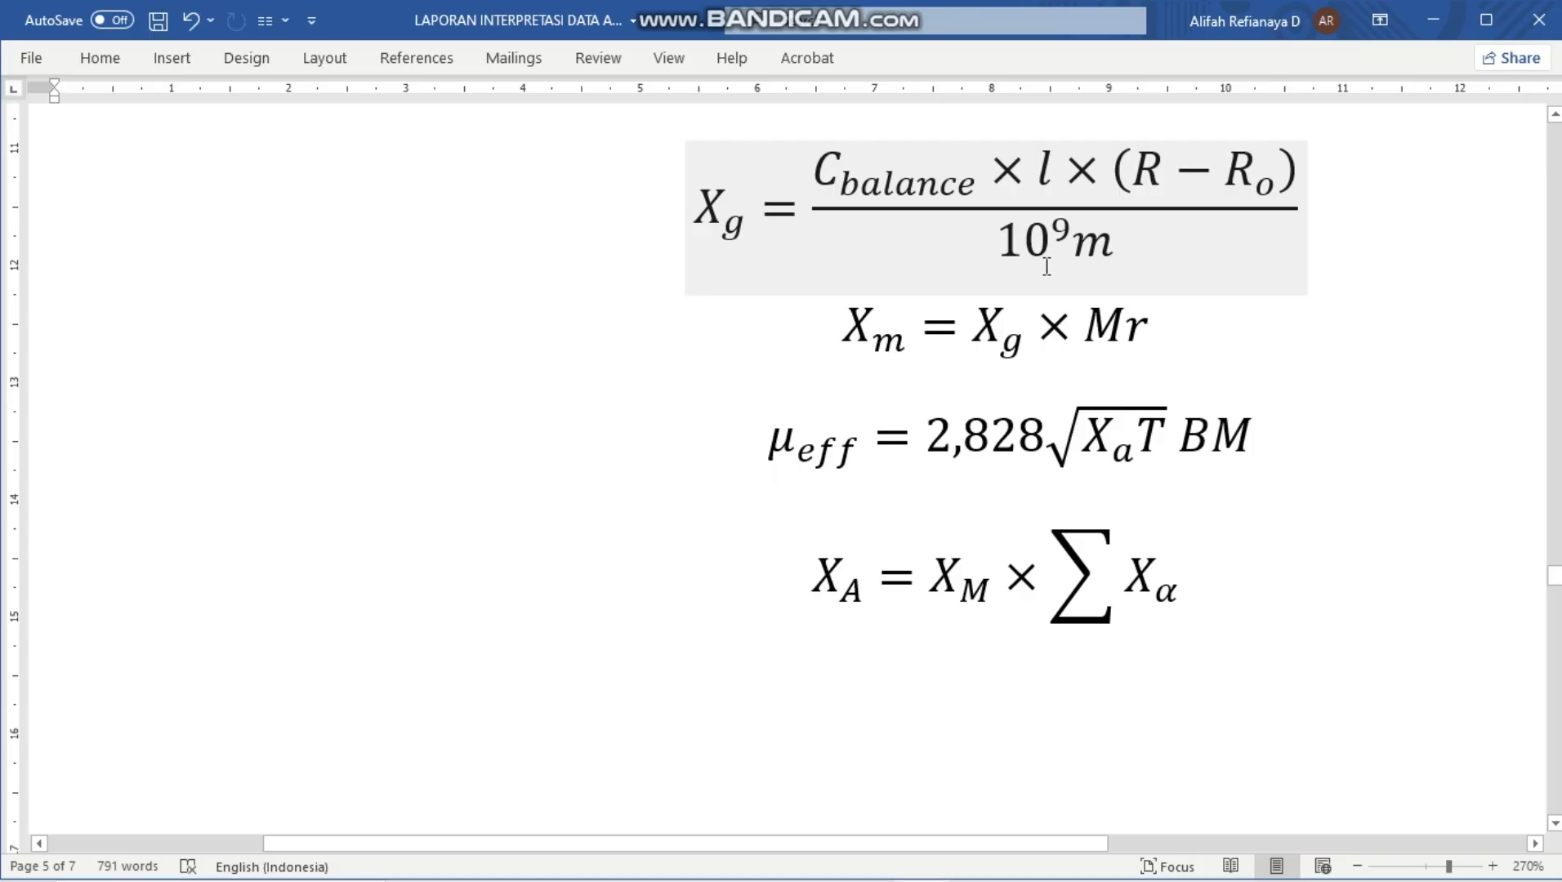
pyautogui.moveTo(692, 878)
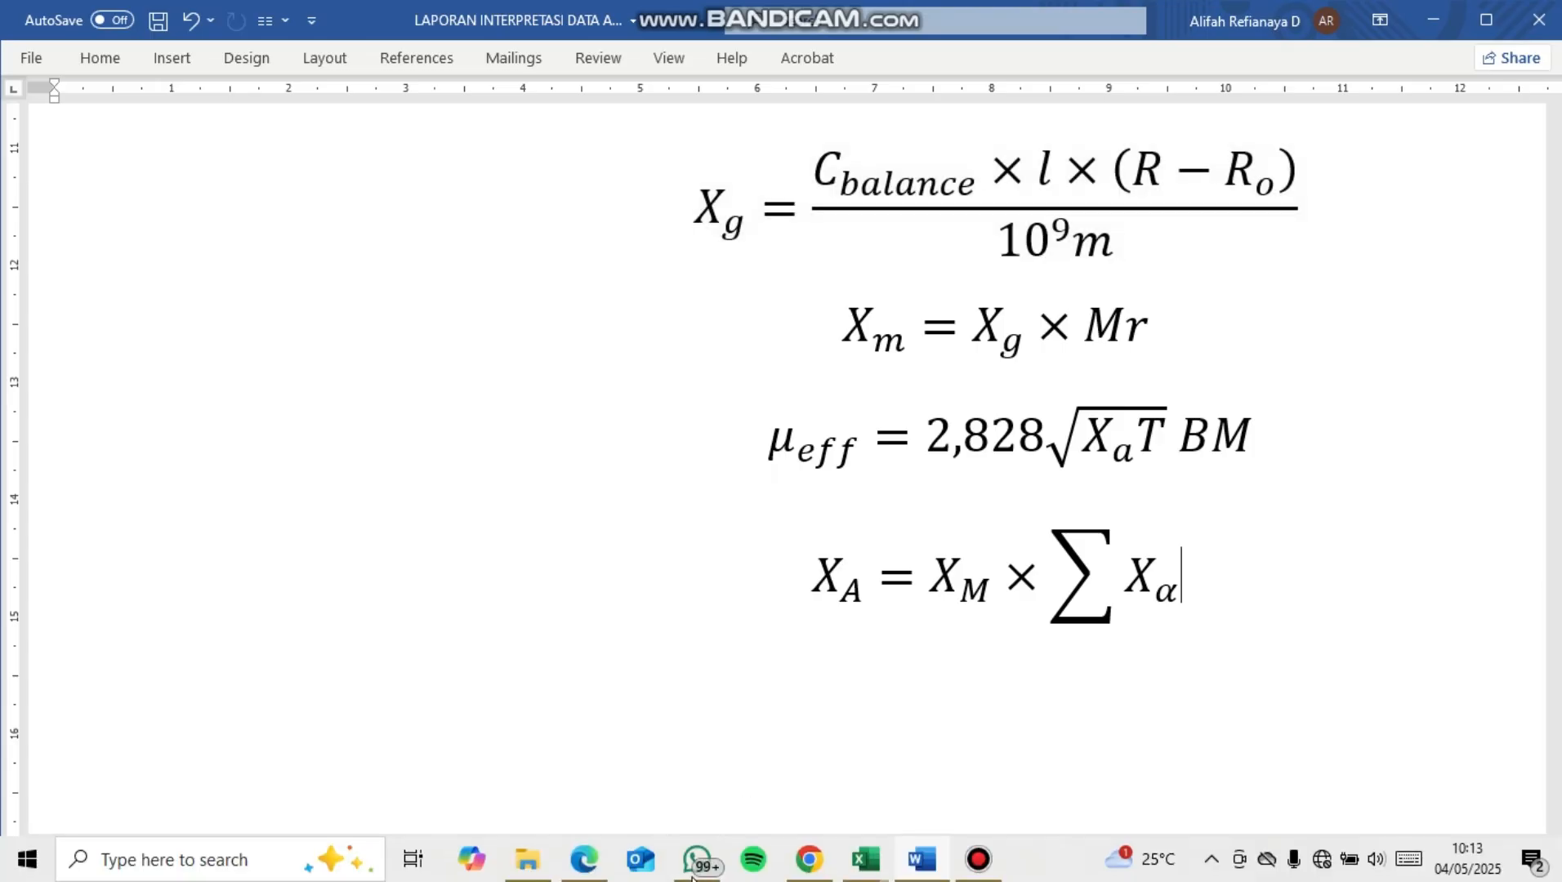
pyautogui.moveTo(865, 860)
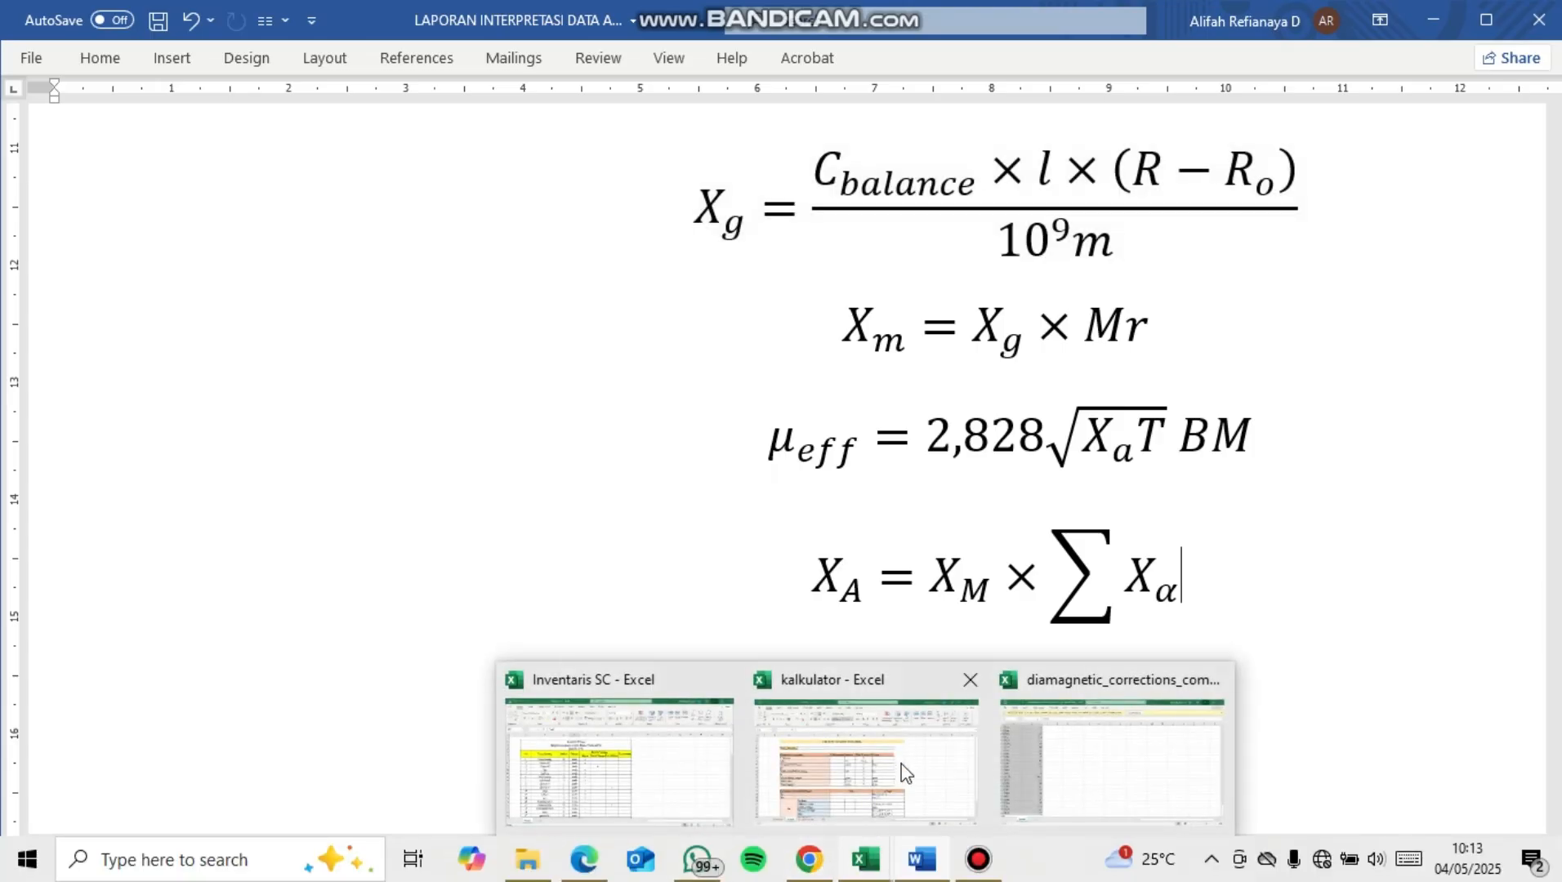
pyautogui.click(895, 736)
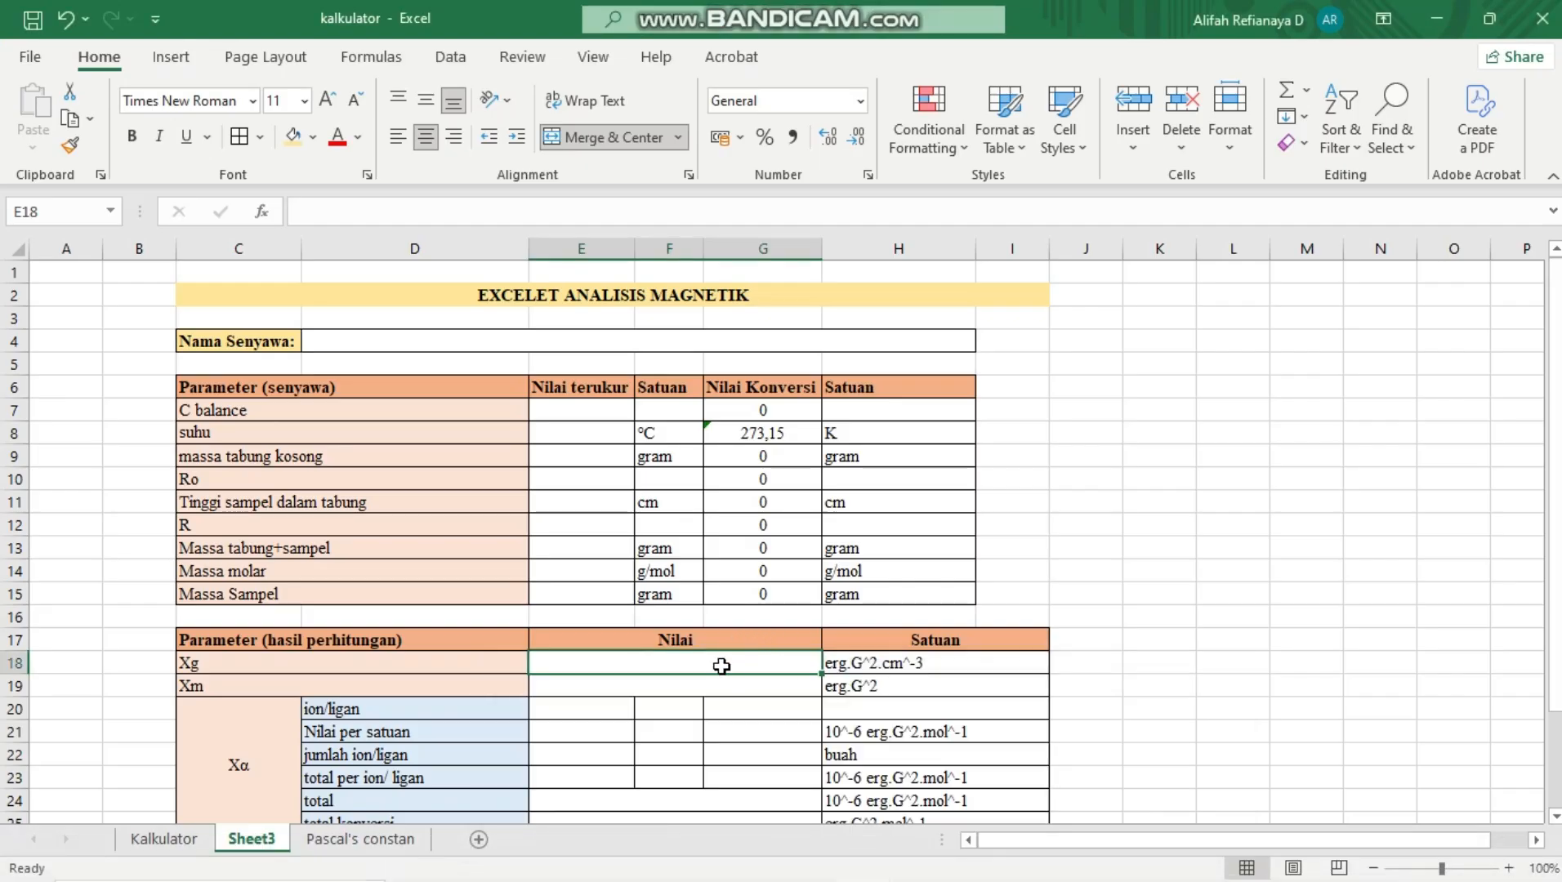
# Begin the Xg formula in E18 with an open bracket and the converted C balance times the sample height, =(G7*G11
pyautogui.write('=')
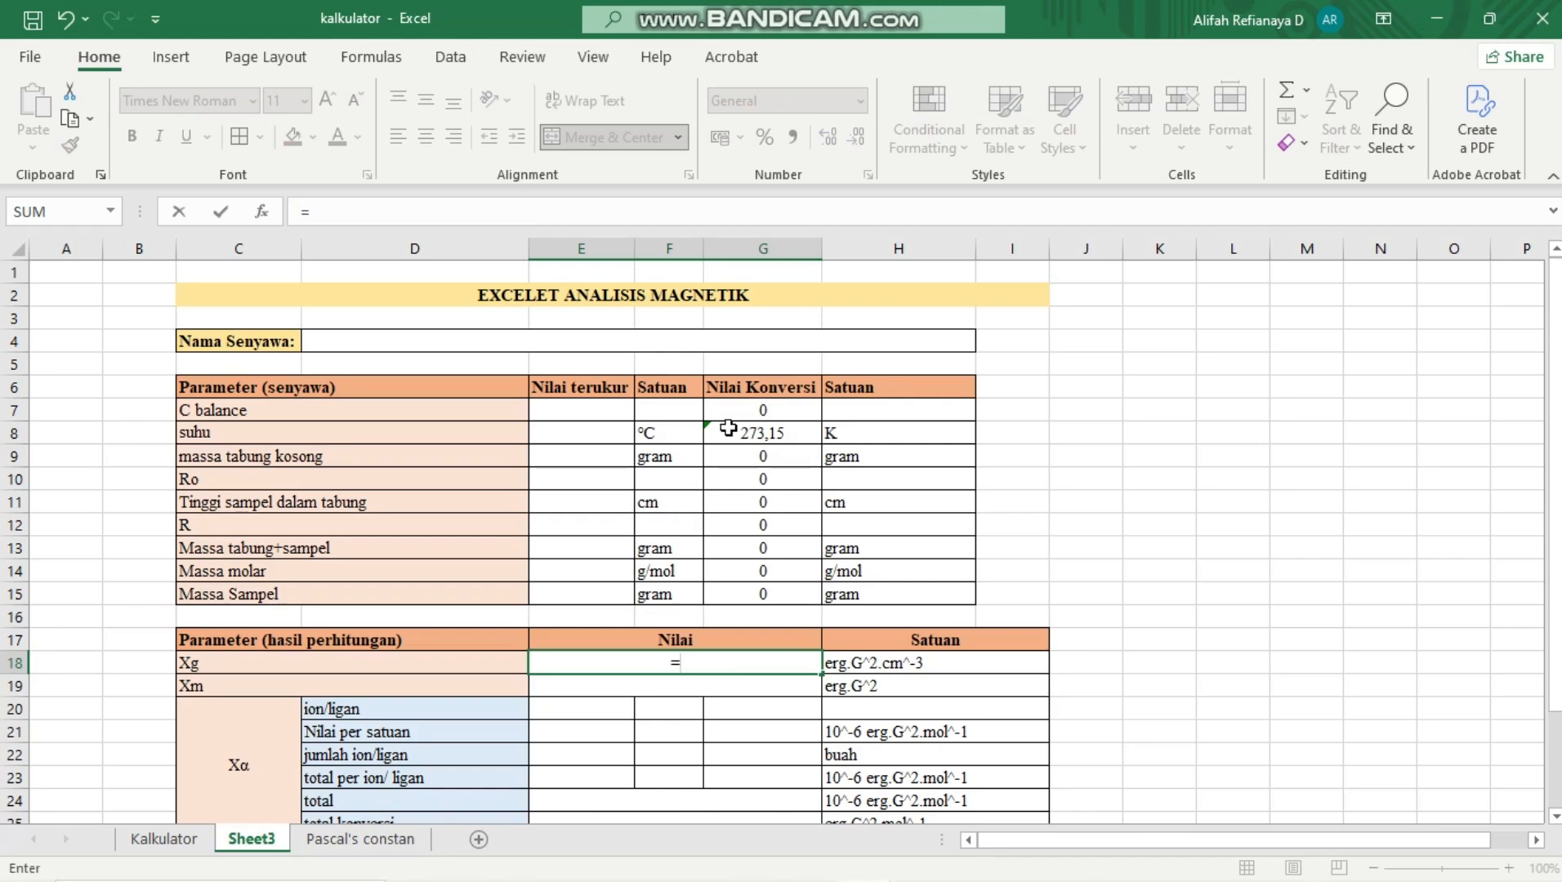
pyautogui.click(768, 413)
pyautogui.write('*')
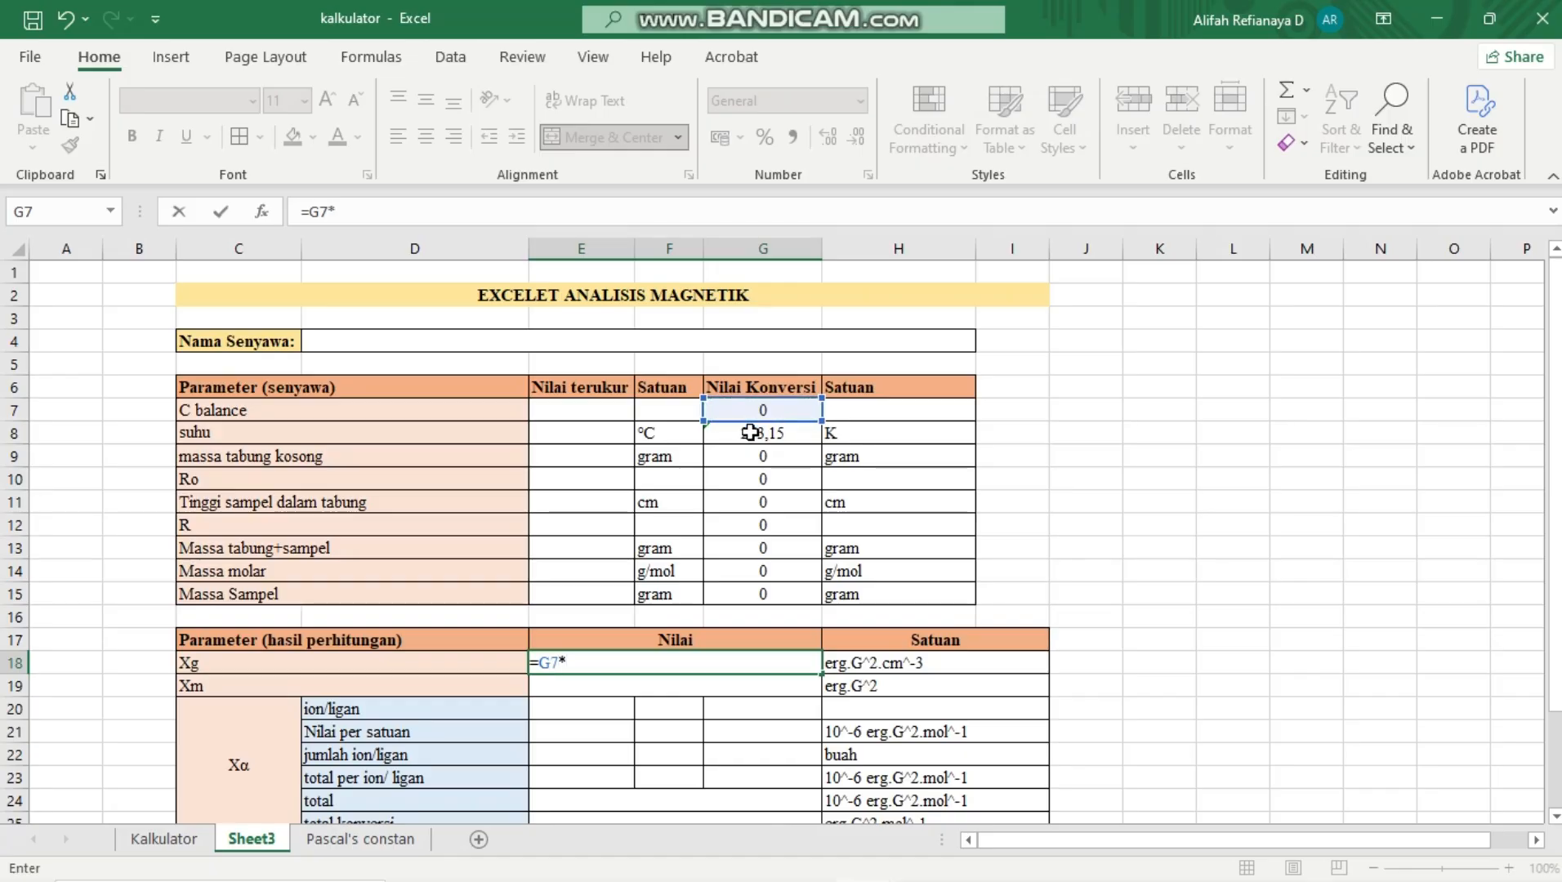
pyautogui.click(774, 506)
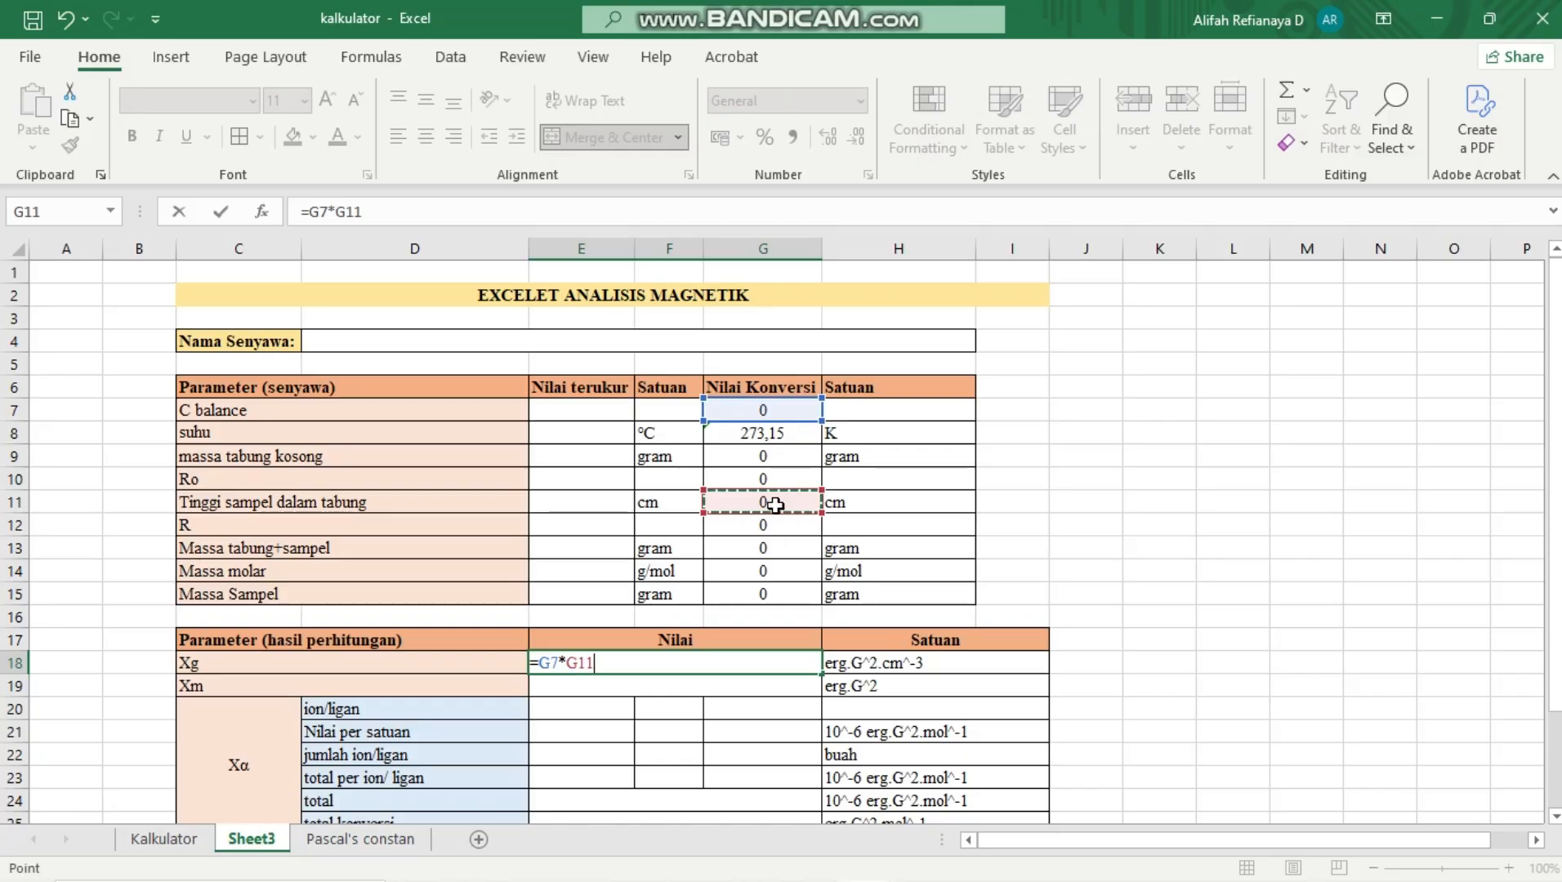
pyautogui.click(311, 216)
pyautogui.write('(')
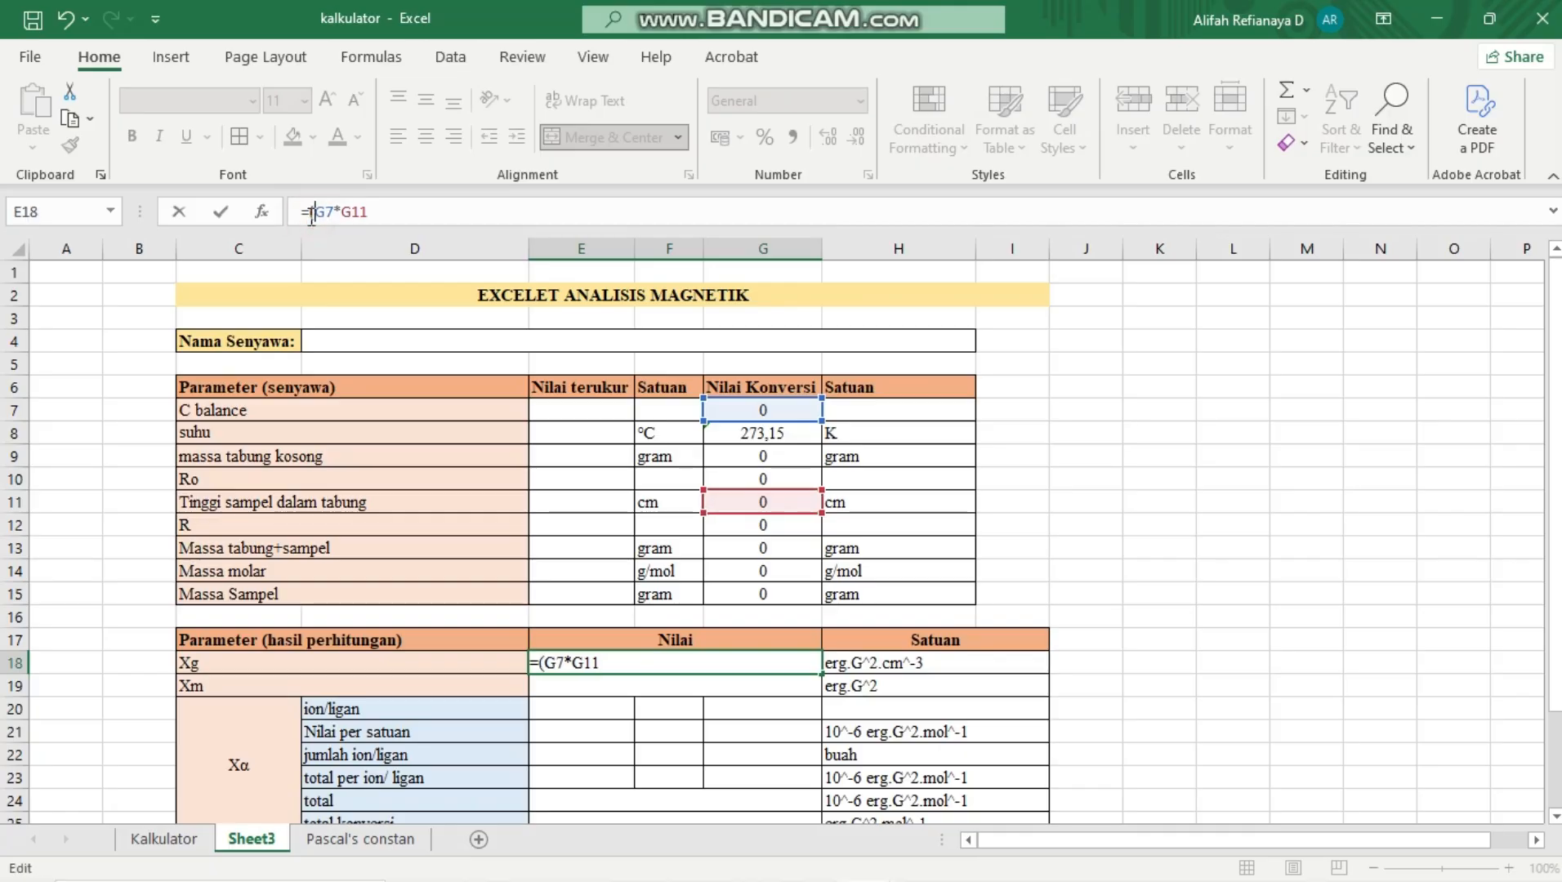
# Complete the Xg formula with the R minus Ro difference and the sample mass divisor as =(G7*G11*(G12-G10))/G15*10^9
pyautogui.click(605, 664)
pyautogui.write('*(')
pyautogui.click(723, 527)
pyautogui.write('-')
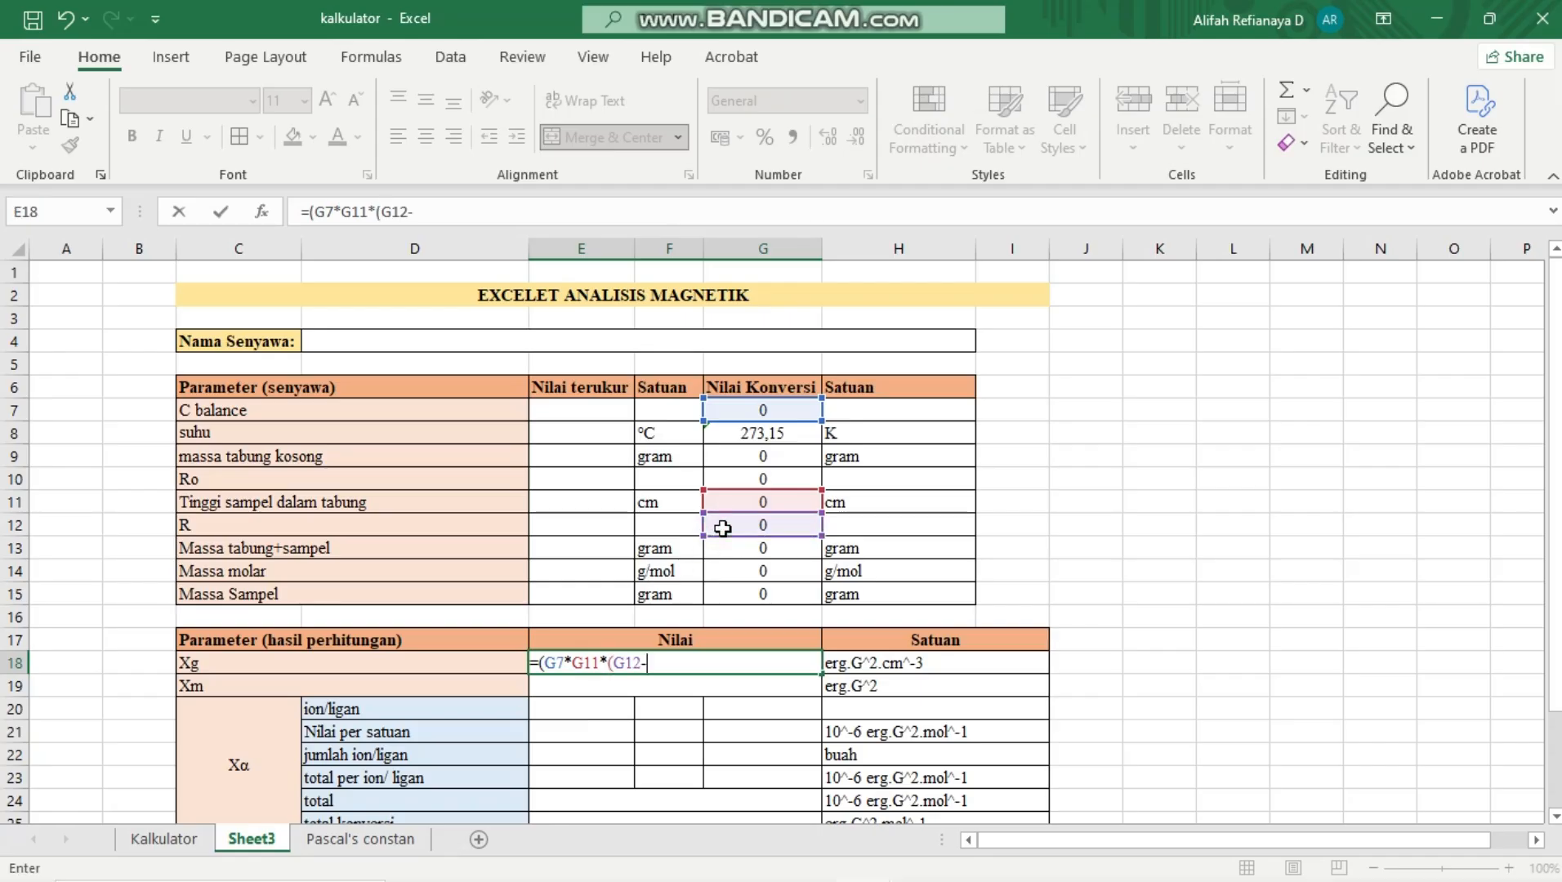
pyautogui.click(747, 481)
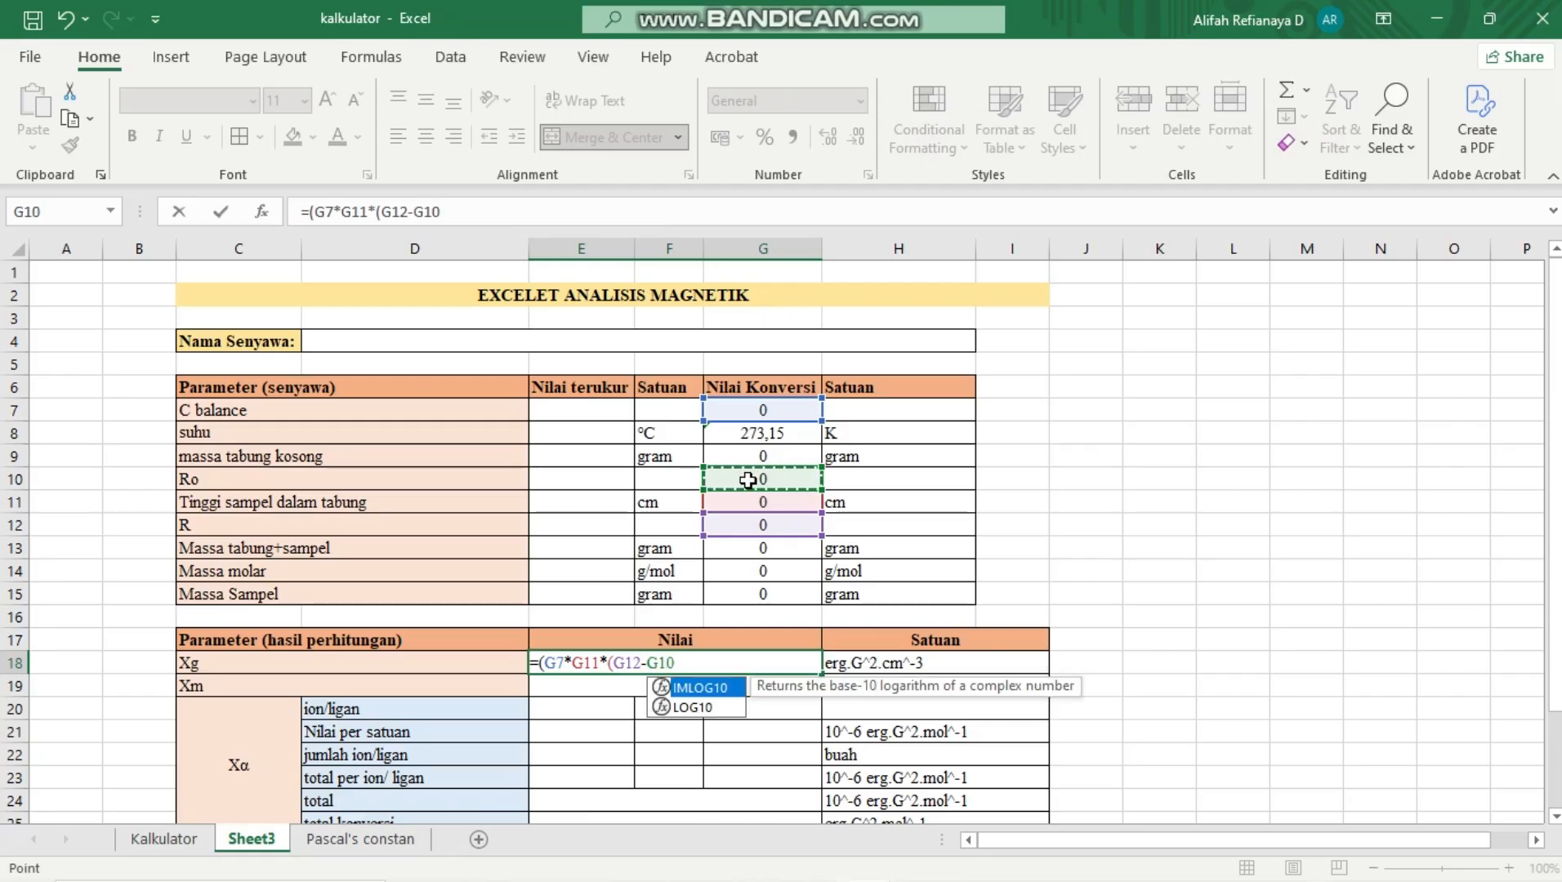
pyautogui.write('))/')
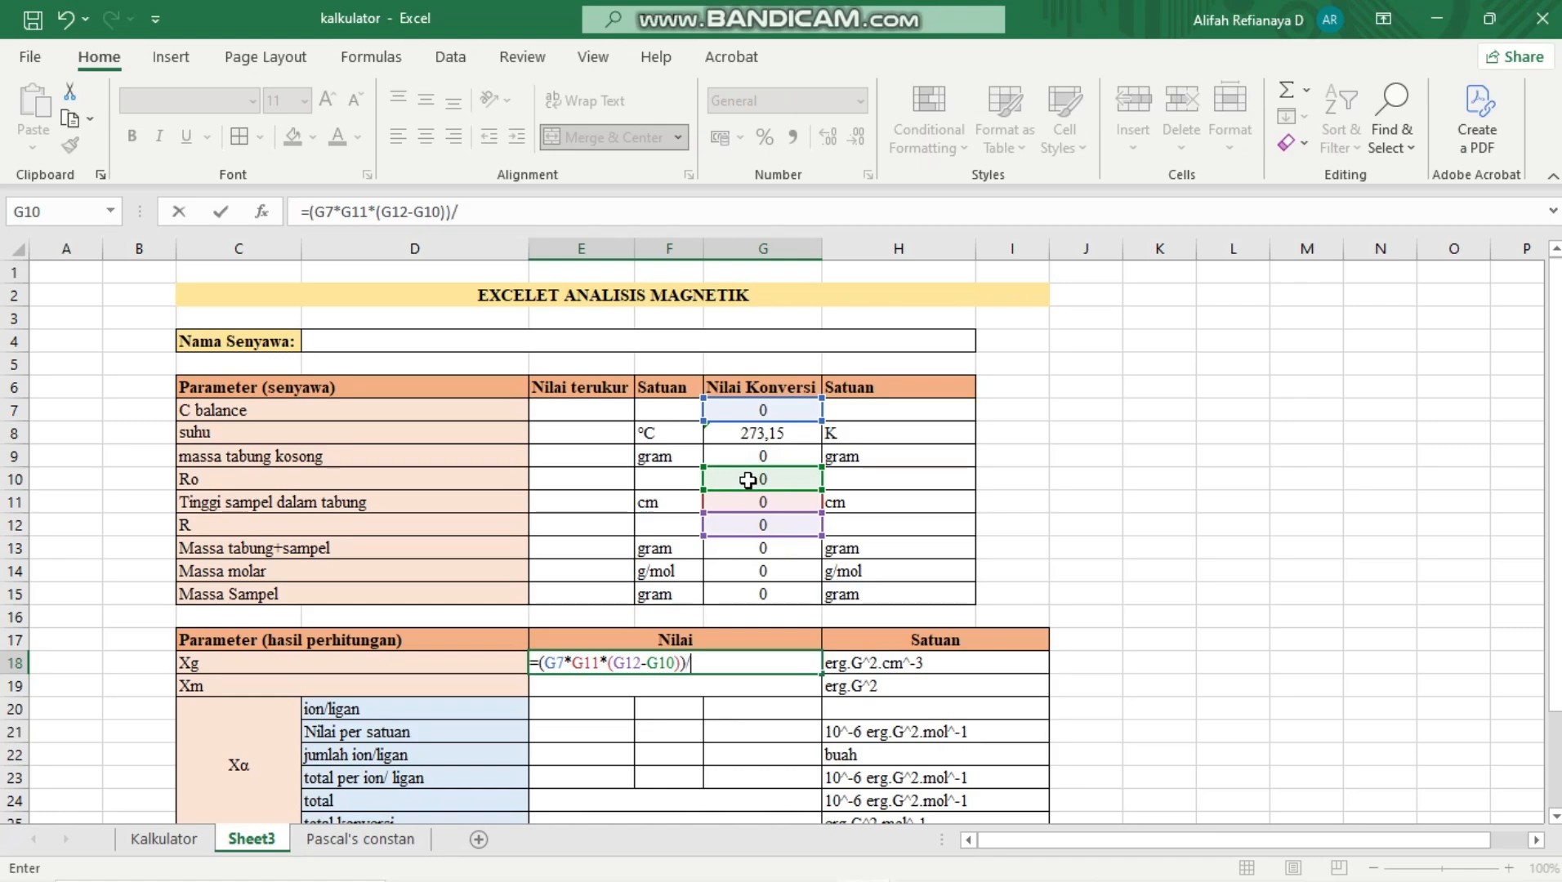
pyautogui.click(726, 597)
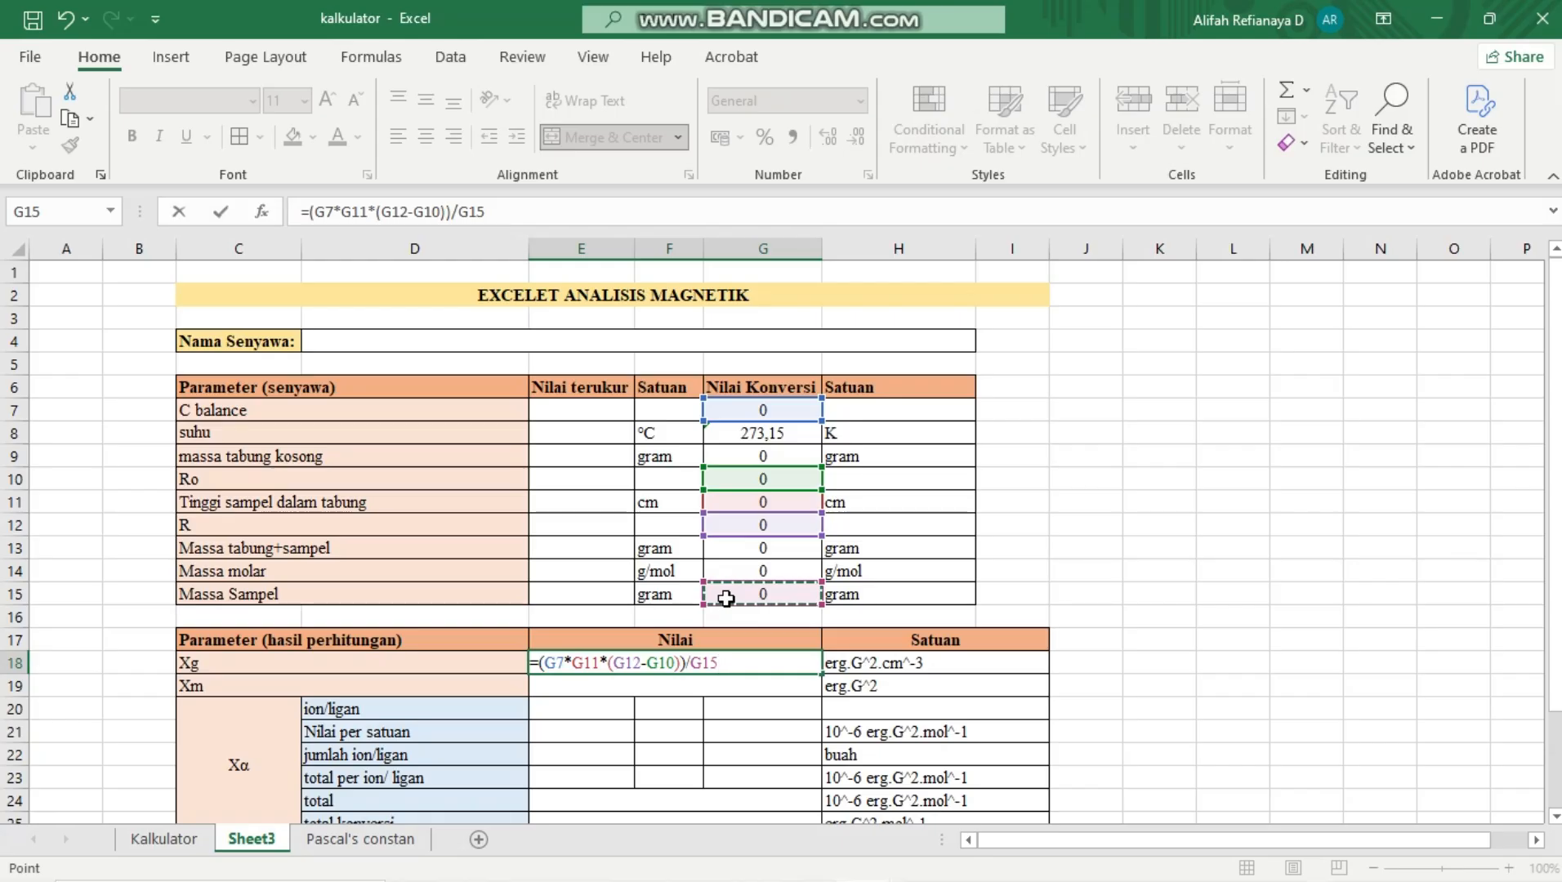
pyautogui.write('*10^9')
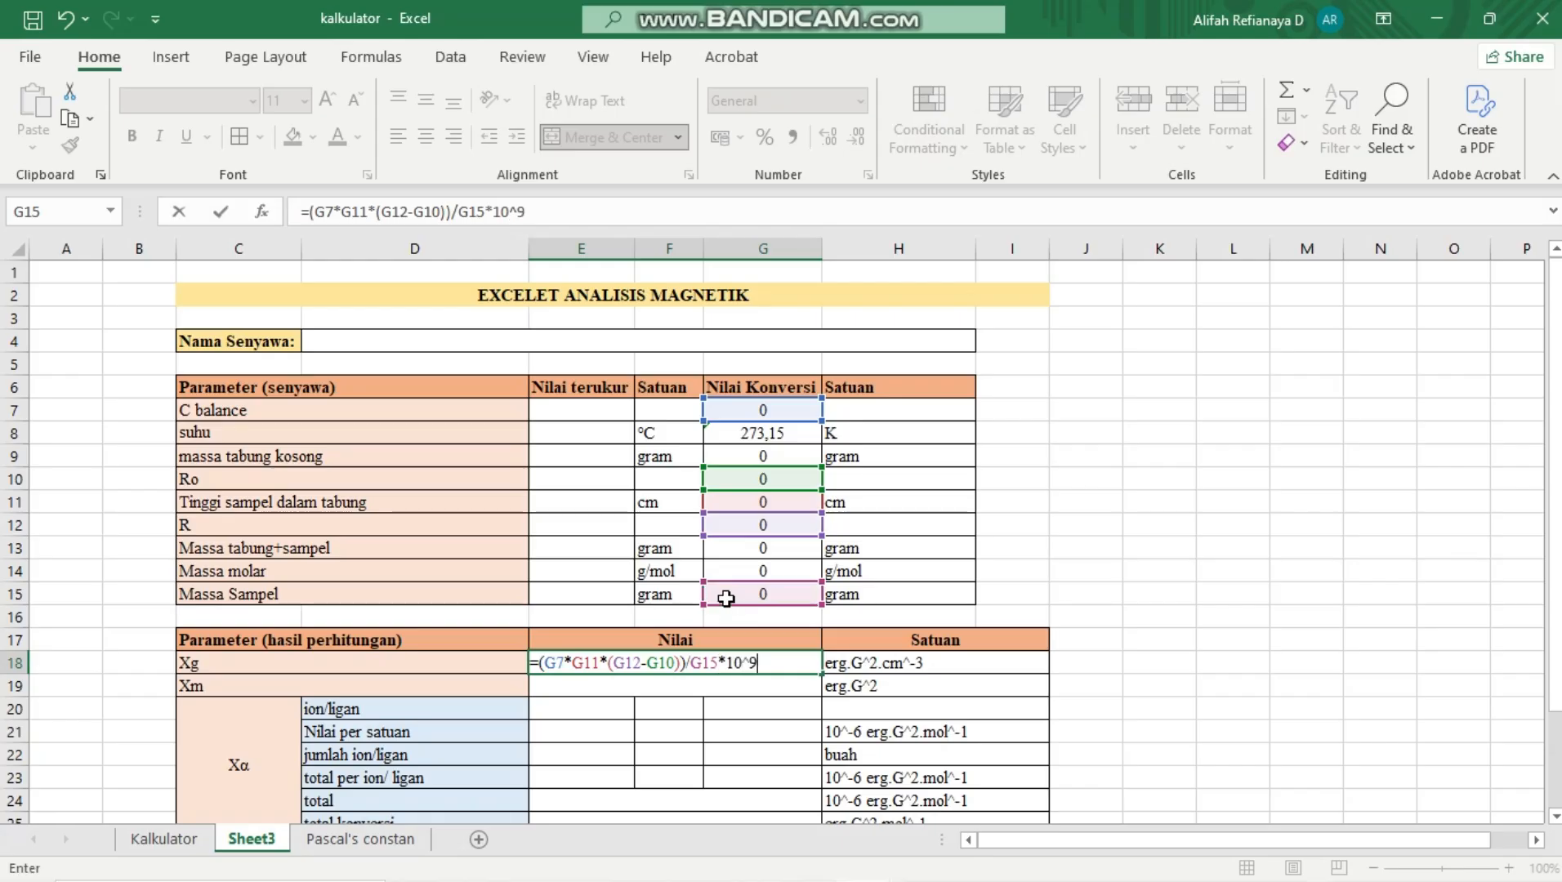
pyautogui.press('Return')
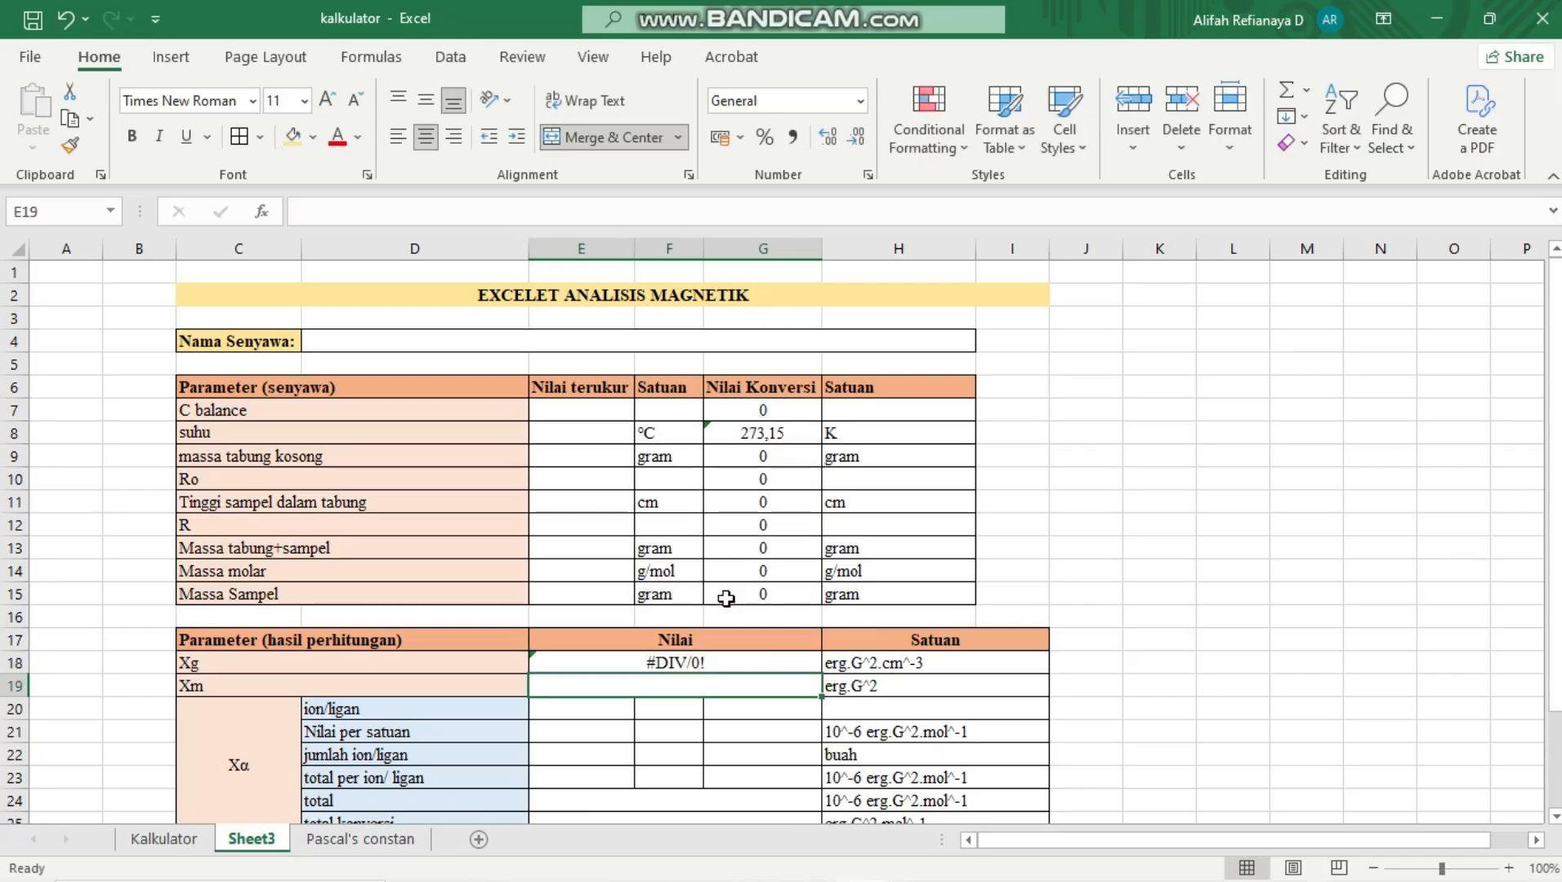
pyautogui.click(682, 666)
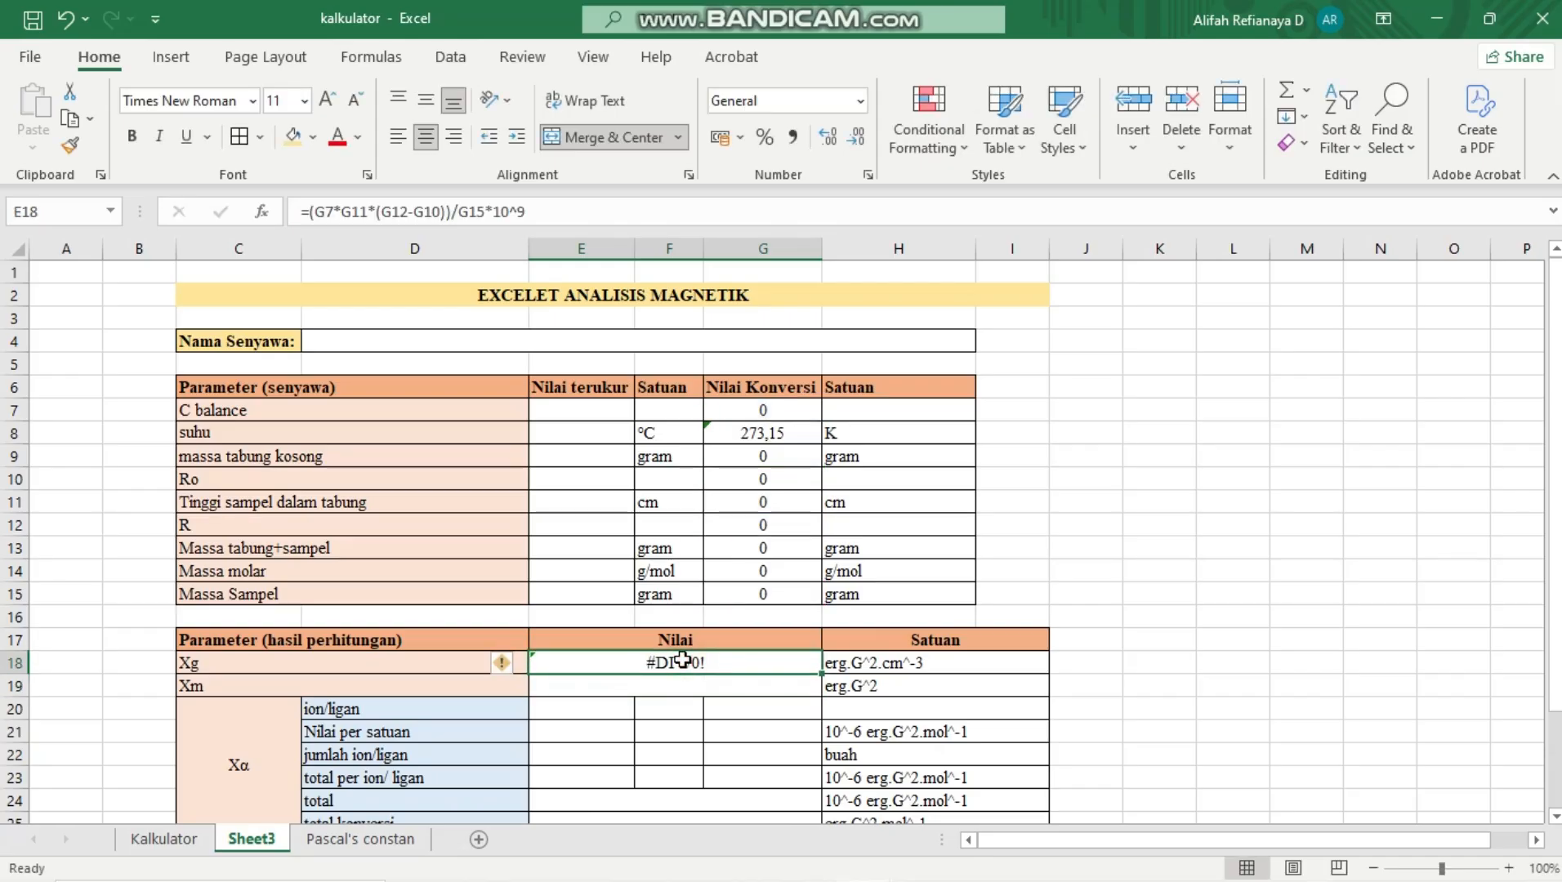
# Calculate Xm in E19 by multiplying Xg by the converted molar mass with the formula =E18*G14
pyautogui.click(633, 687)
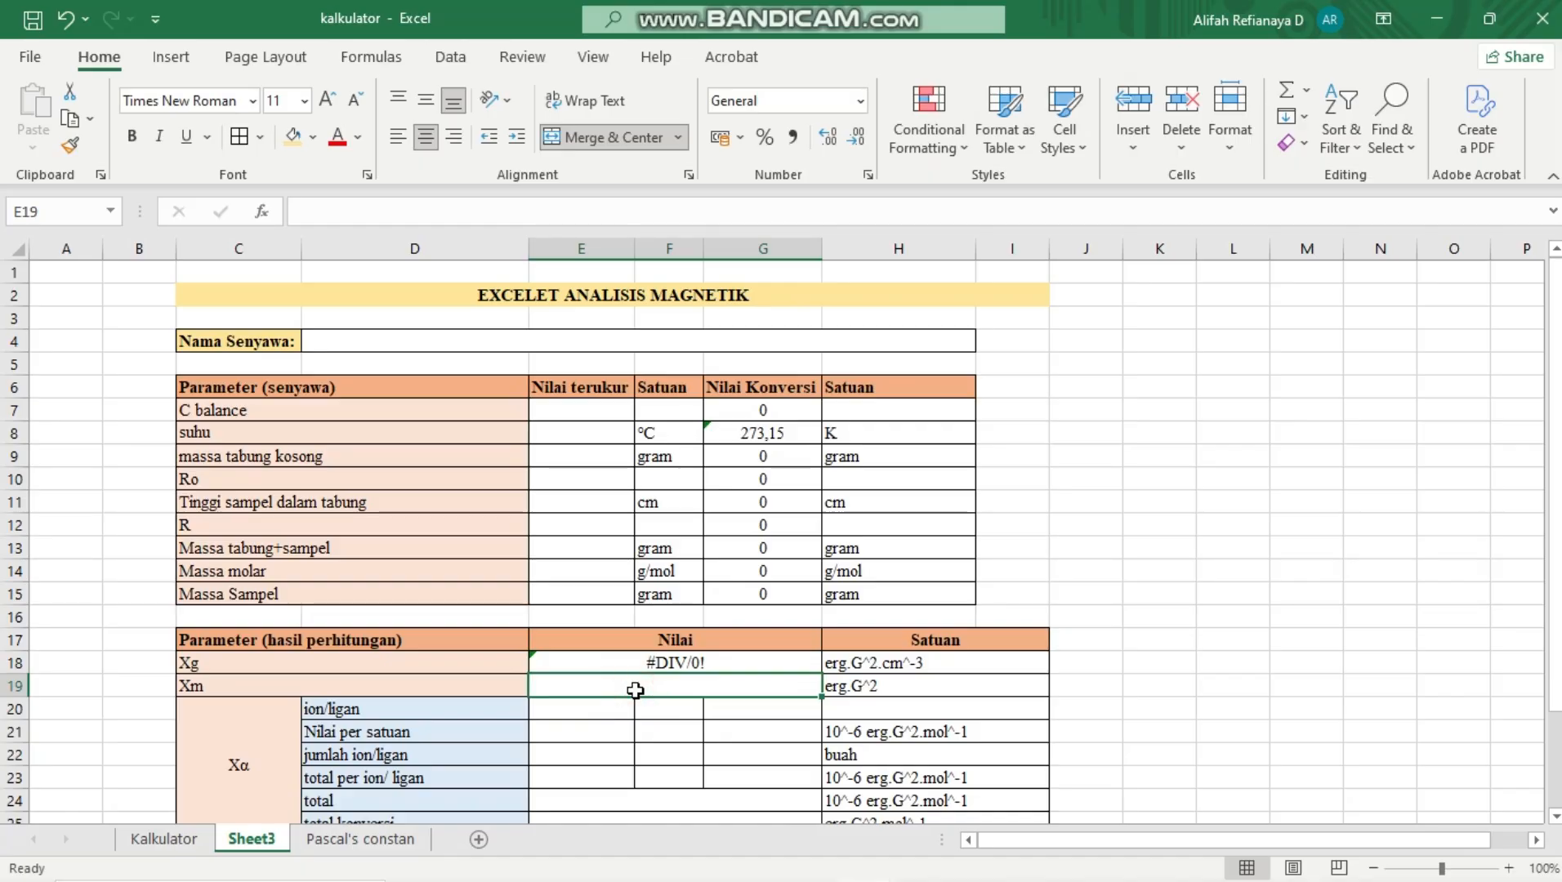
pyautogui.write('=')
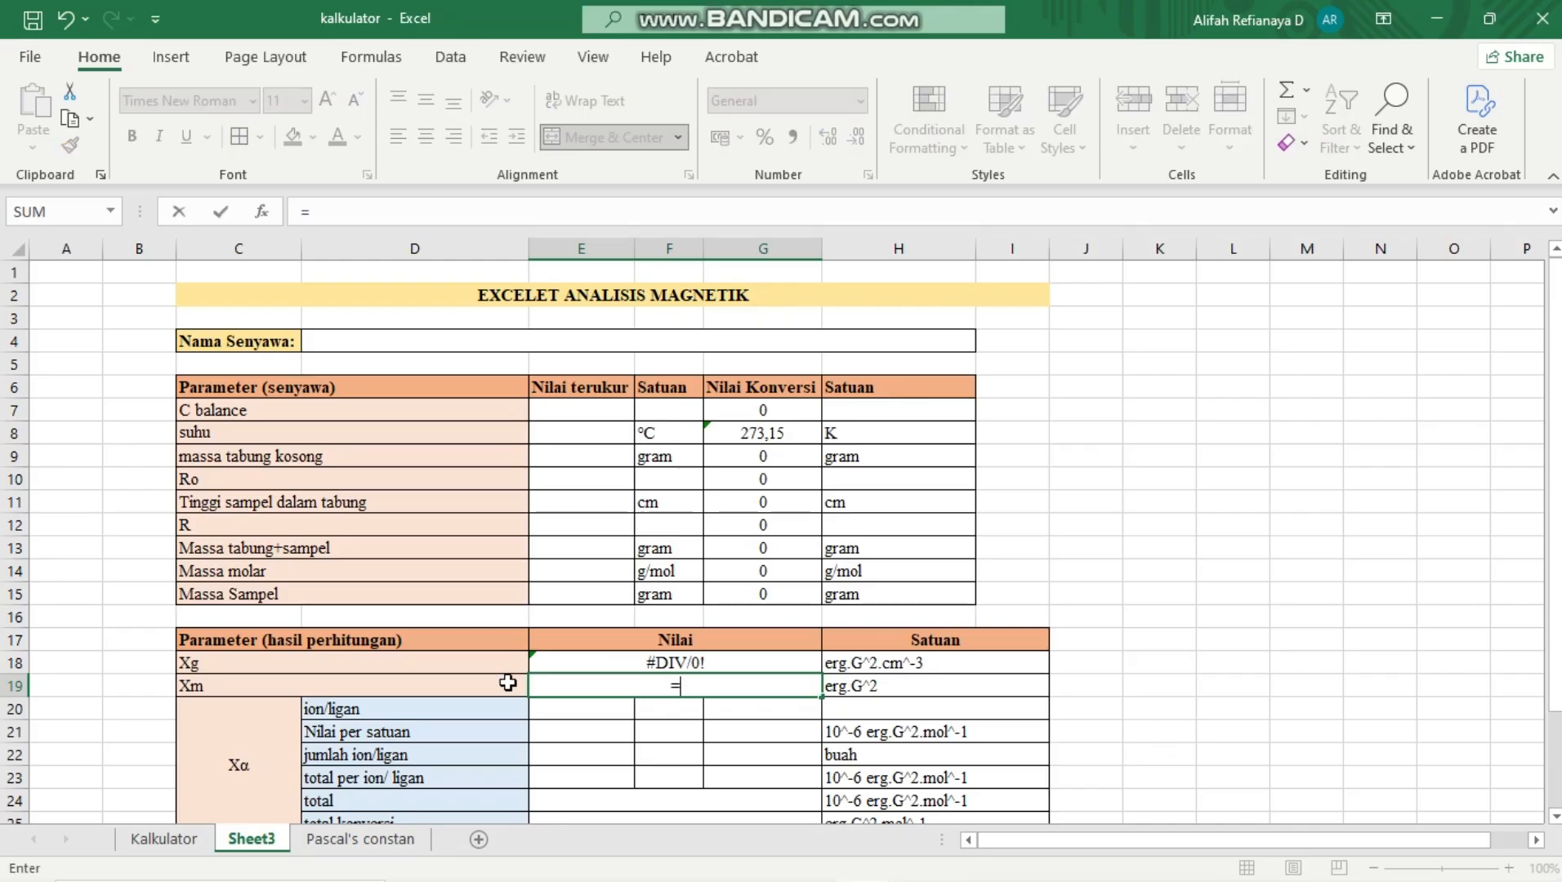
pyautogui.click(685, 667)
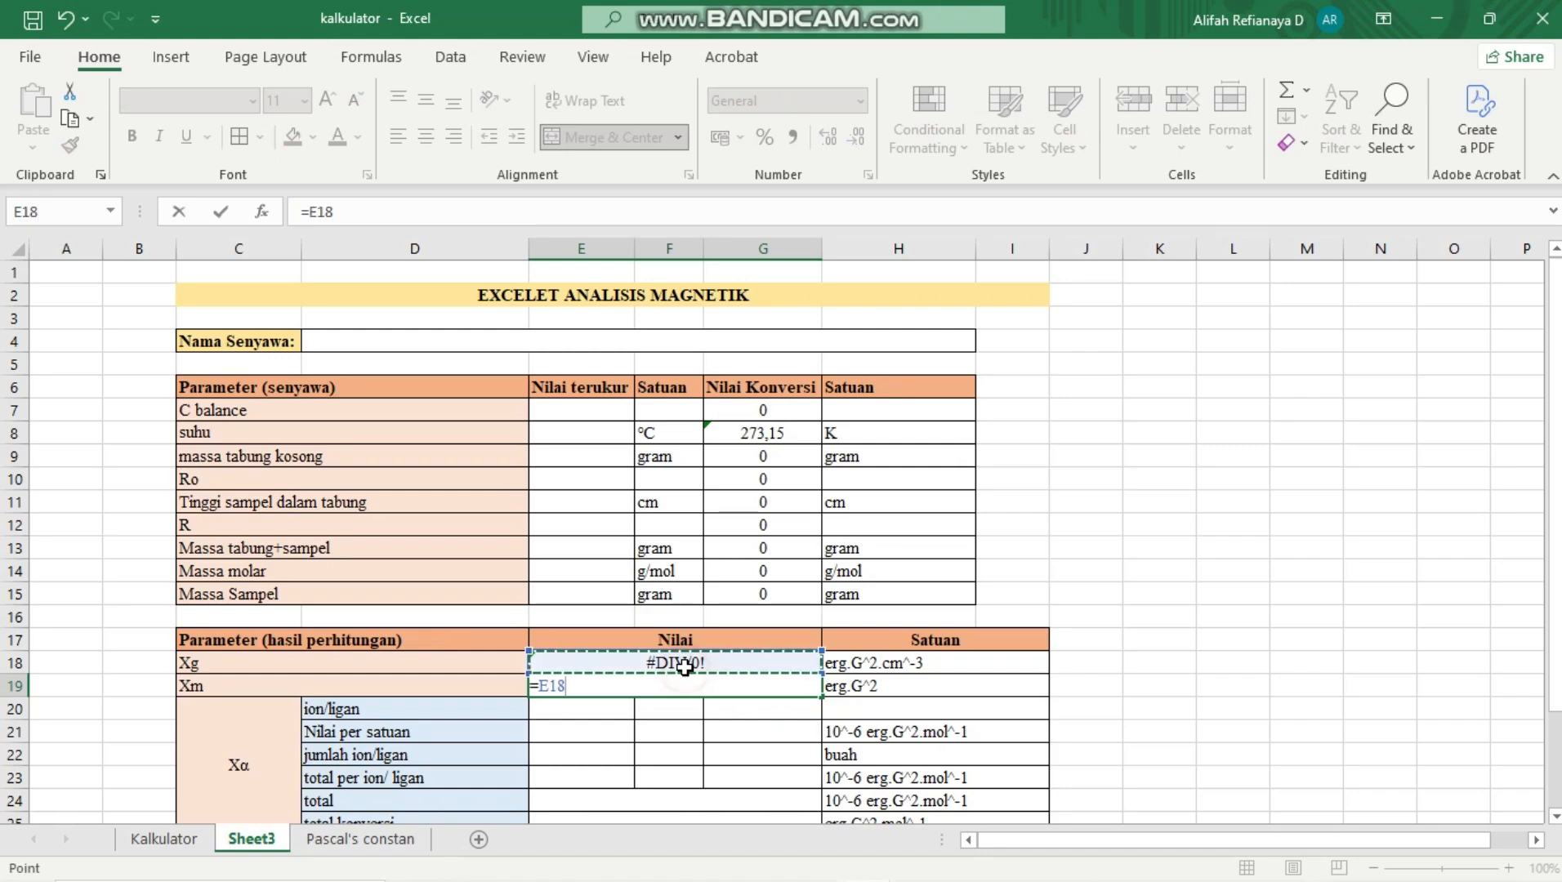
pyautogui.write('*')
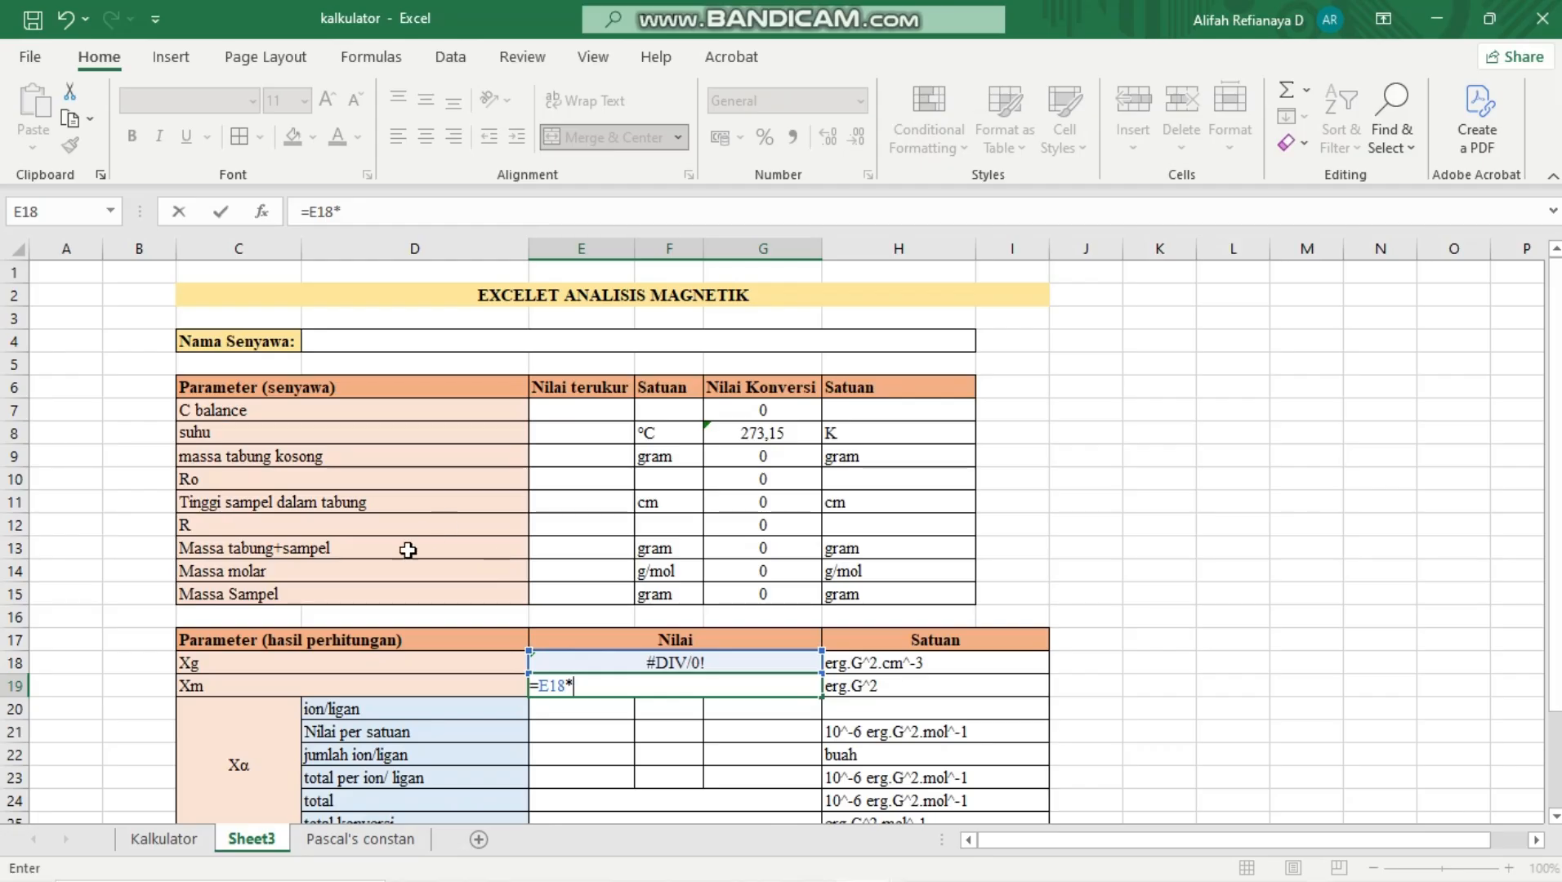
pyautogui.click(767, 575)
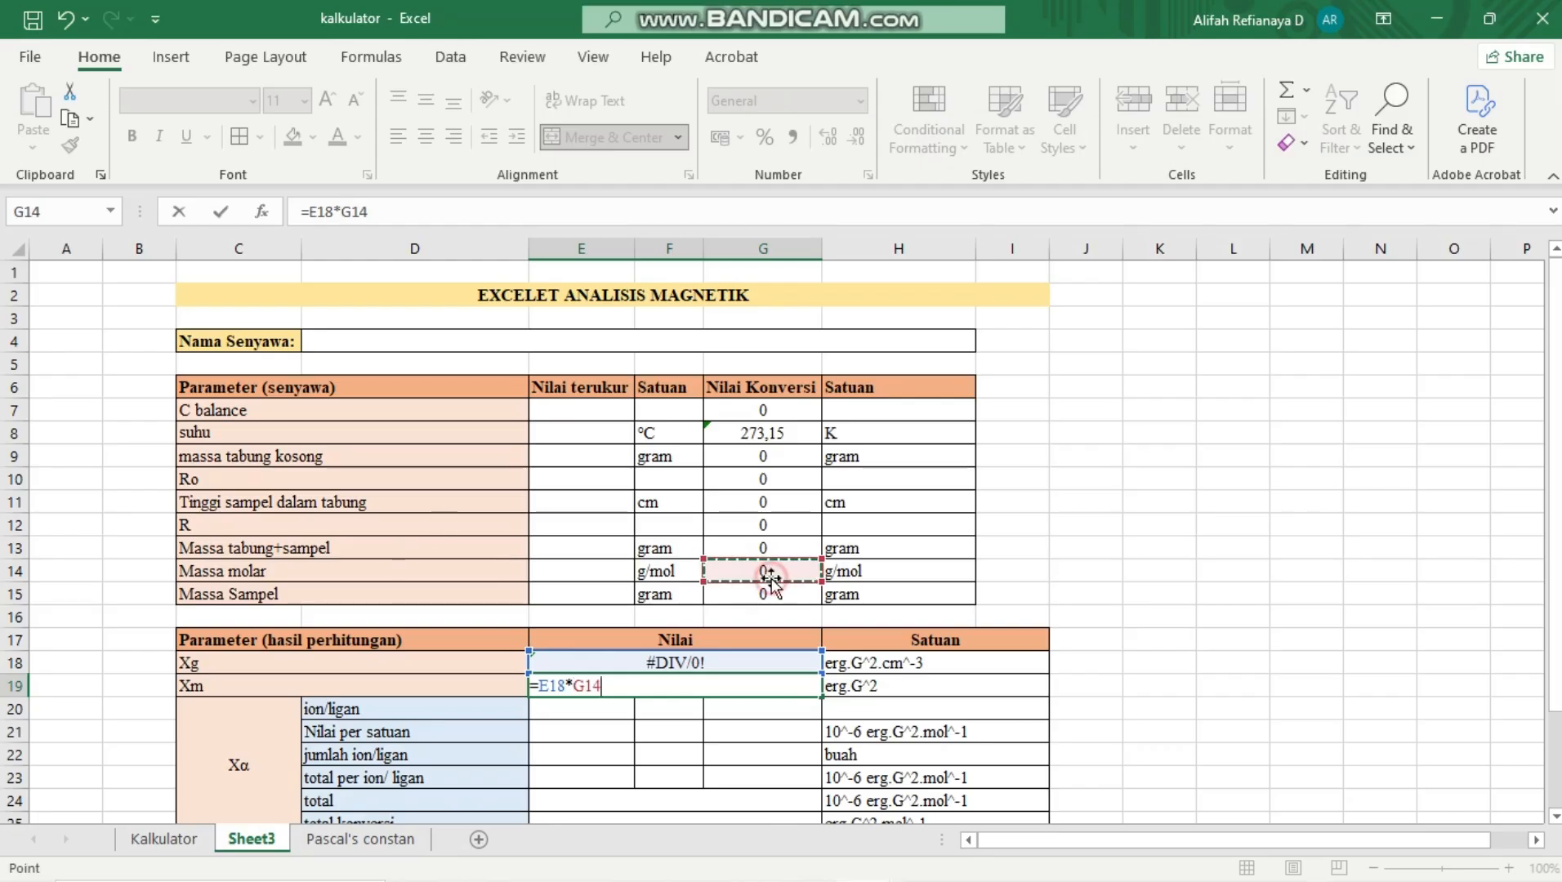
pyautogui.press('Return')
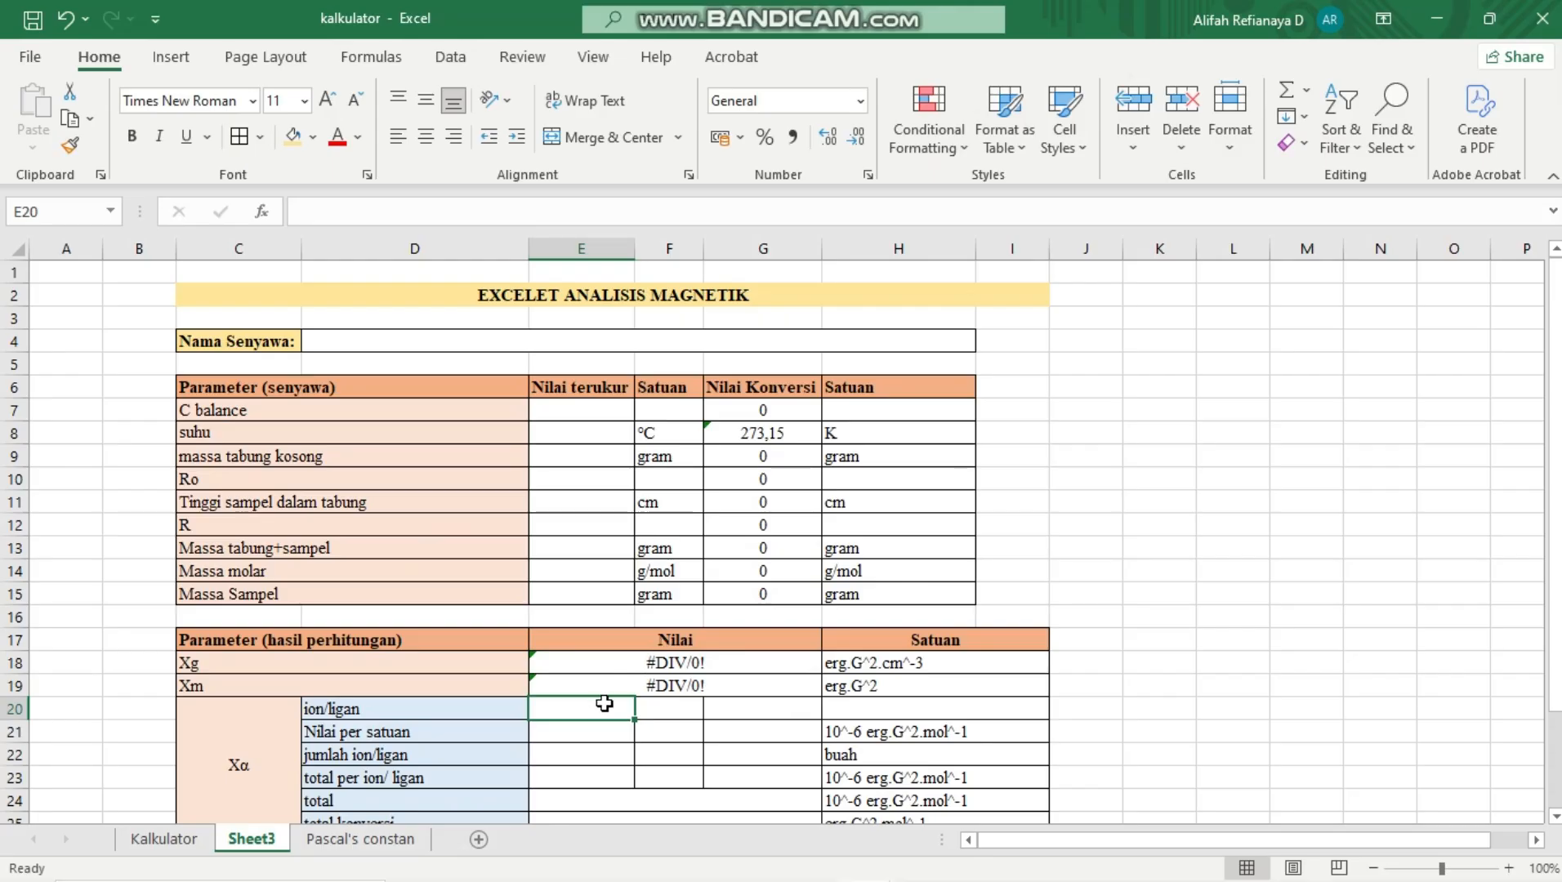
# Open data validation for the first ion/ligan cell, E20, and set it to allow a List
pyautogui.scroll(-1, 604, 703)
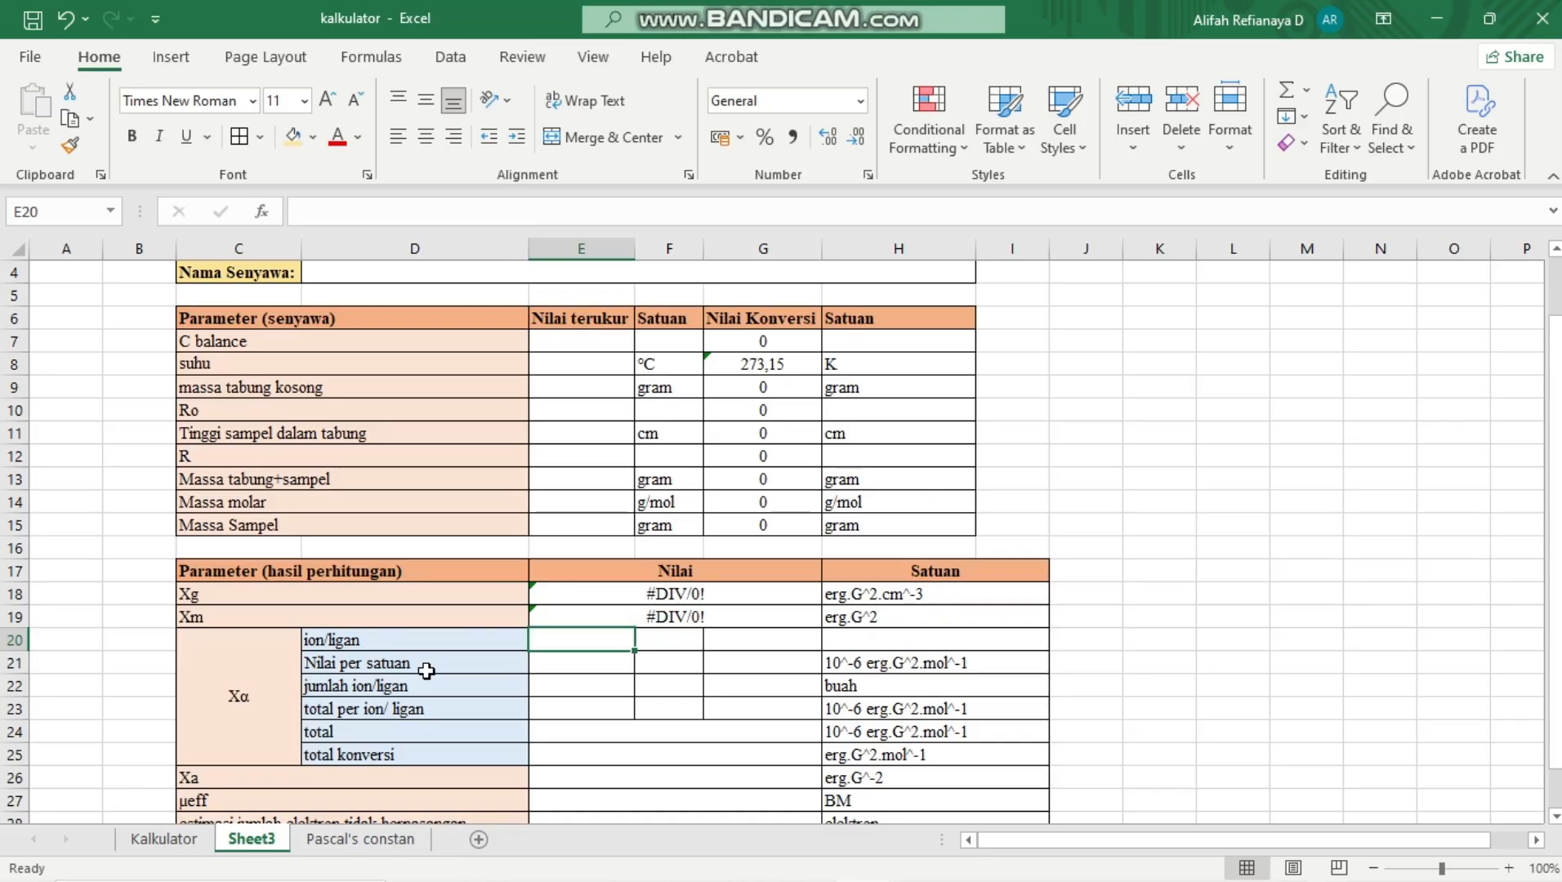
pyautogui.click(678, 642)
pyautogui.click(618, 645)
pyautogui.scroll(1, 619, 645)
pyautogui.scroll(-2, 619, 645)
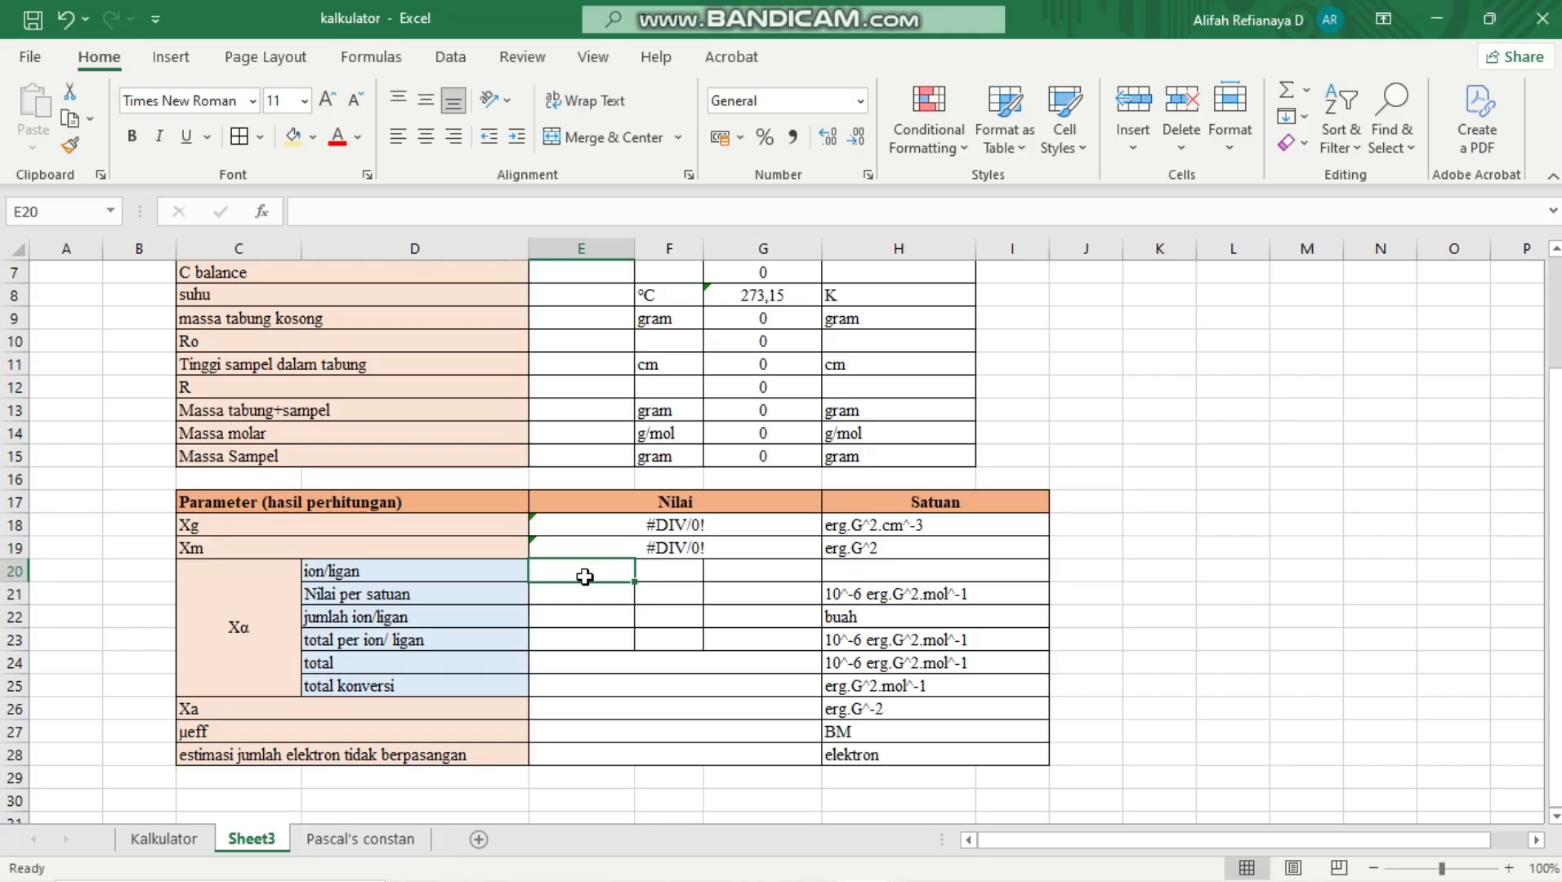
pyautogui.click(170, 77)
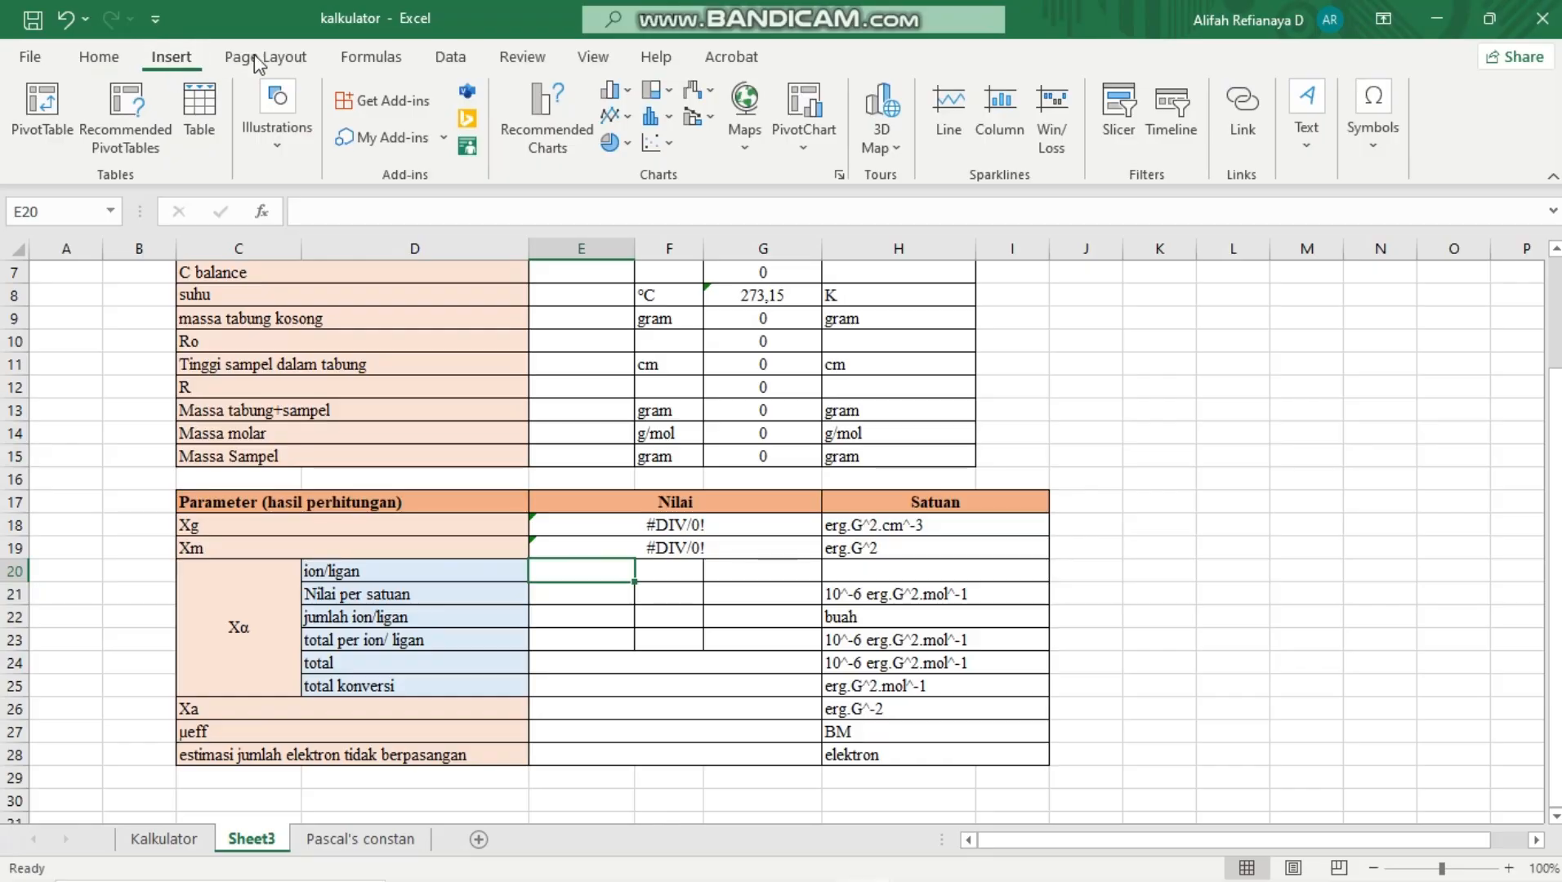
pyautogui.click(447, 67)
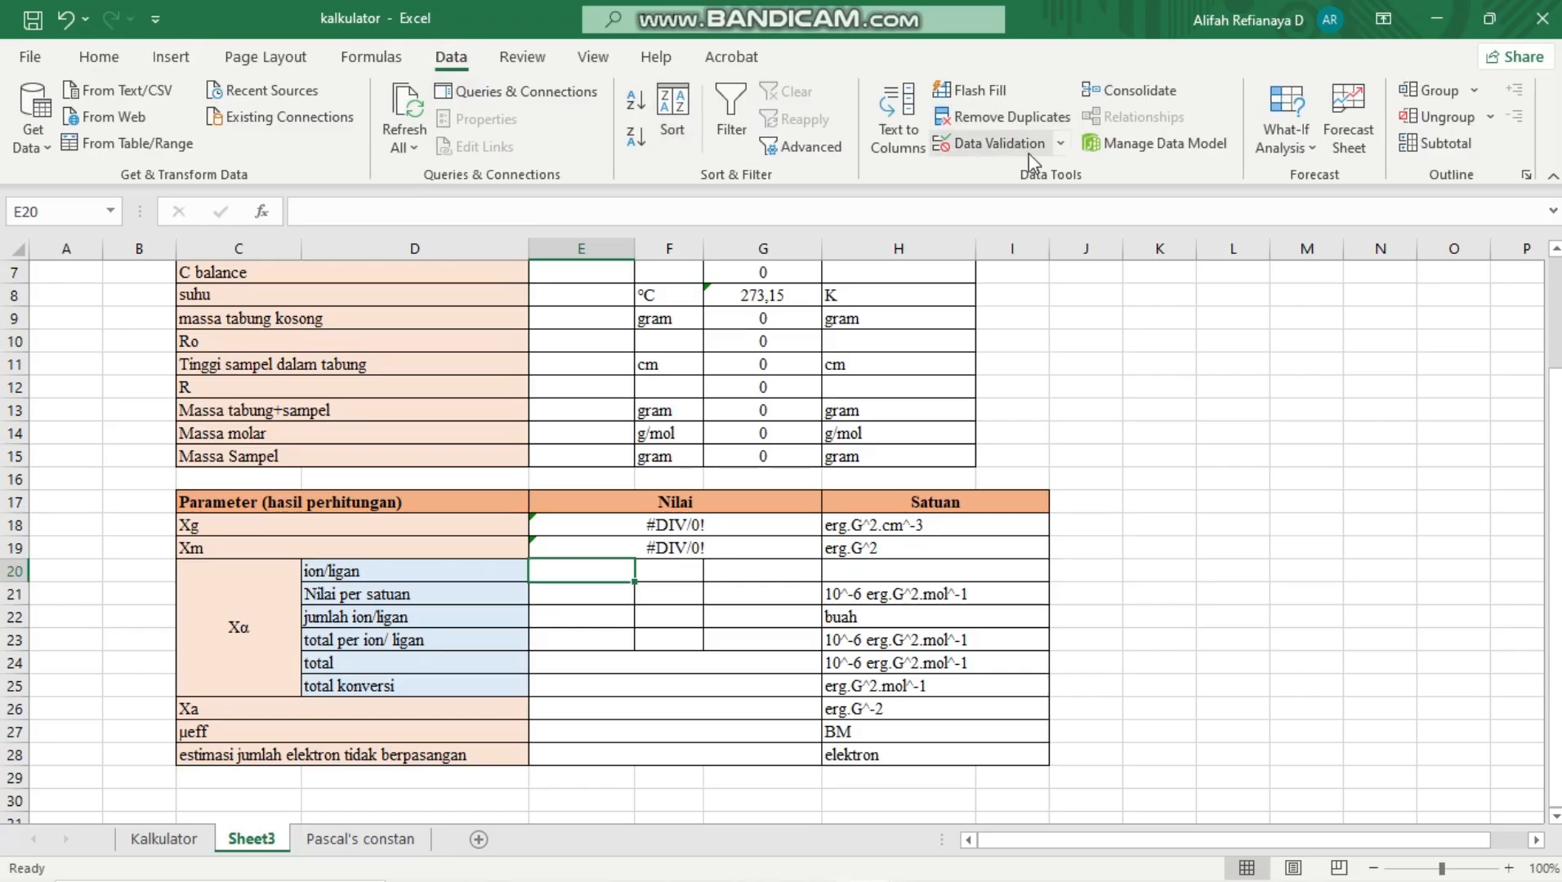
pyautogui.click(1062, 147)
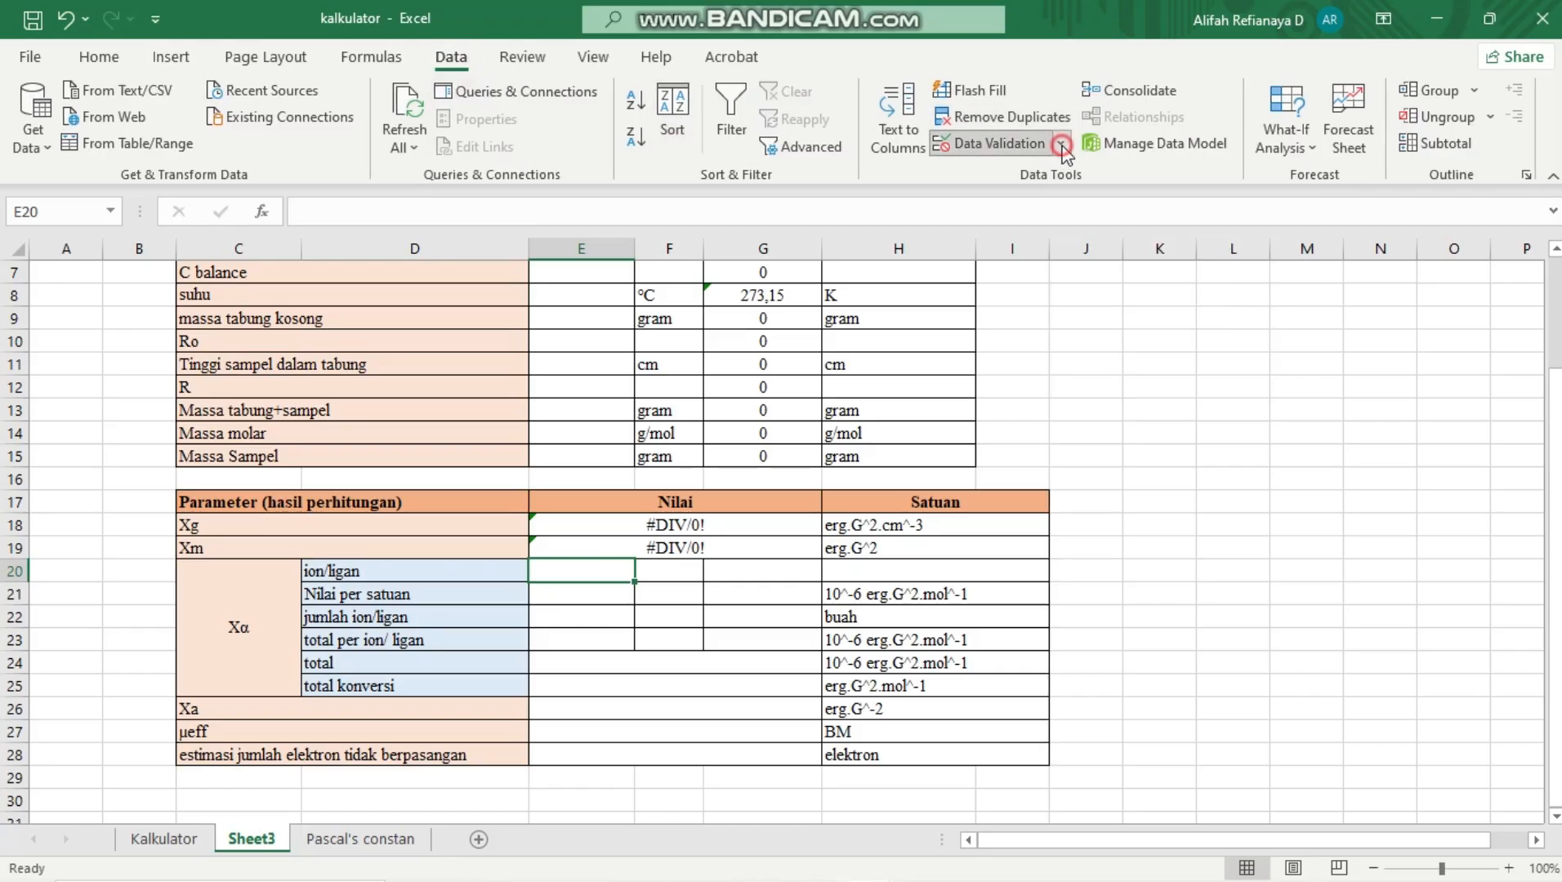
pyautogui.click(1018, 148)
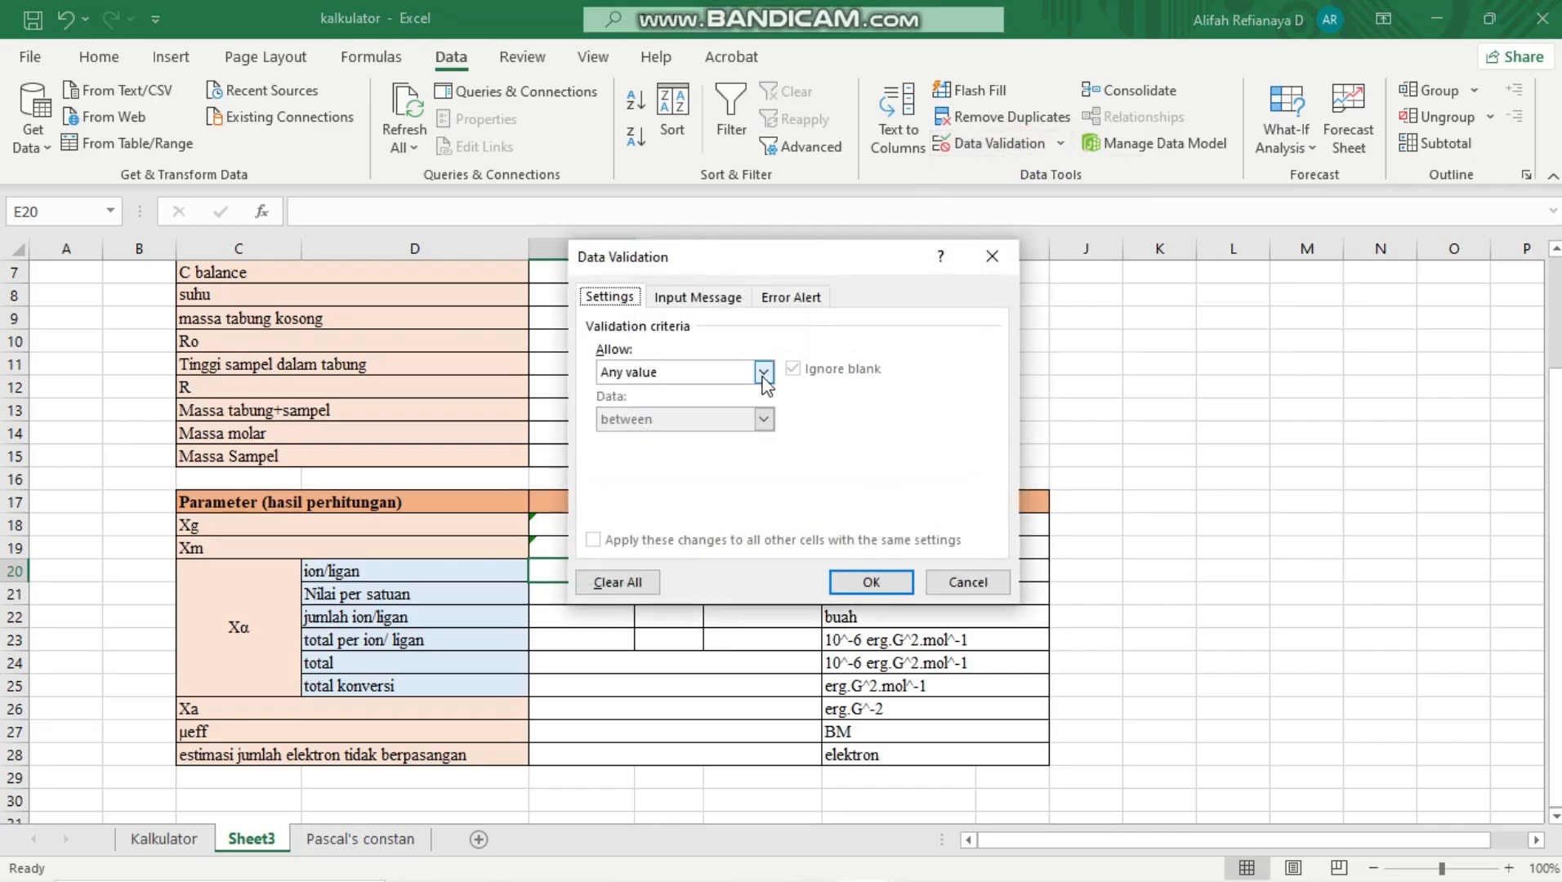
pyautogui.click(763, 374)
pyautogui.click(683, 437)
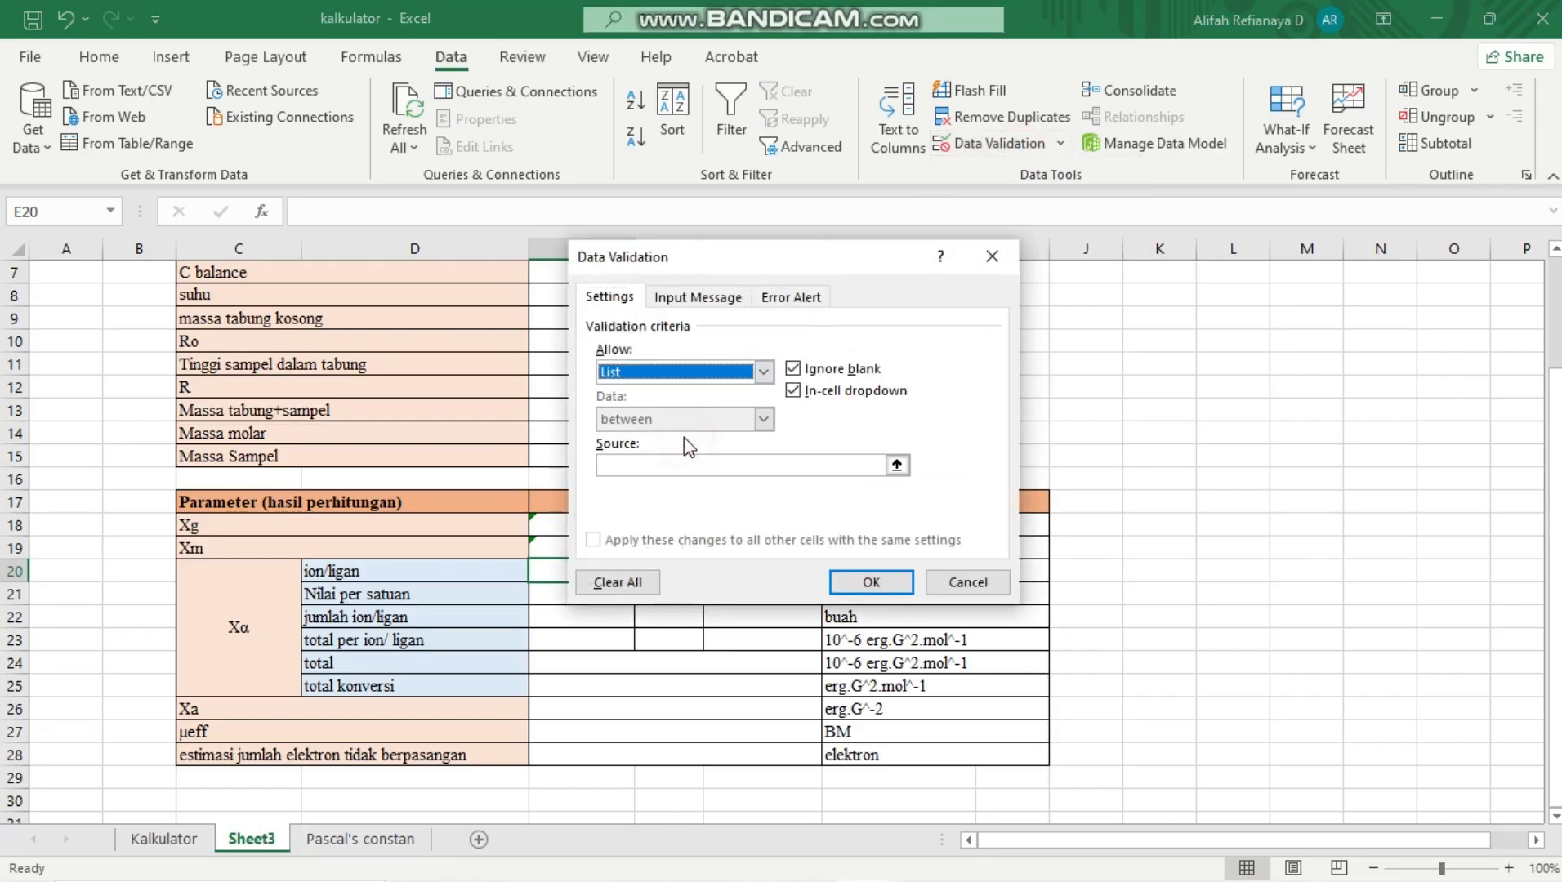
# Set the list source for E20 to B3:B234 on the Pascal's constan sheet and apply the validation
pyautogui.click(897, 468)
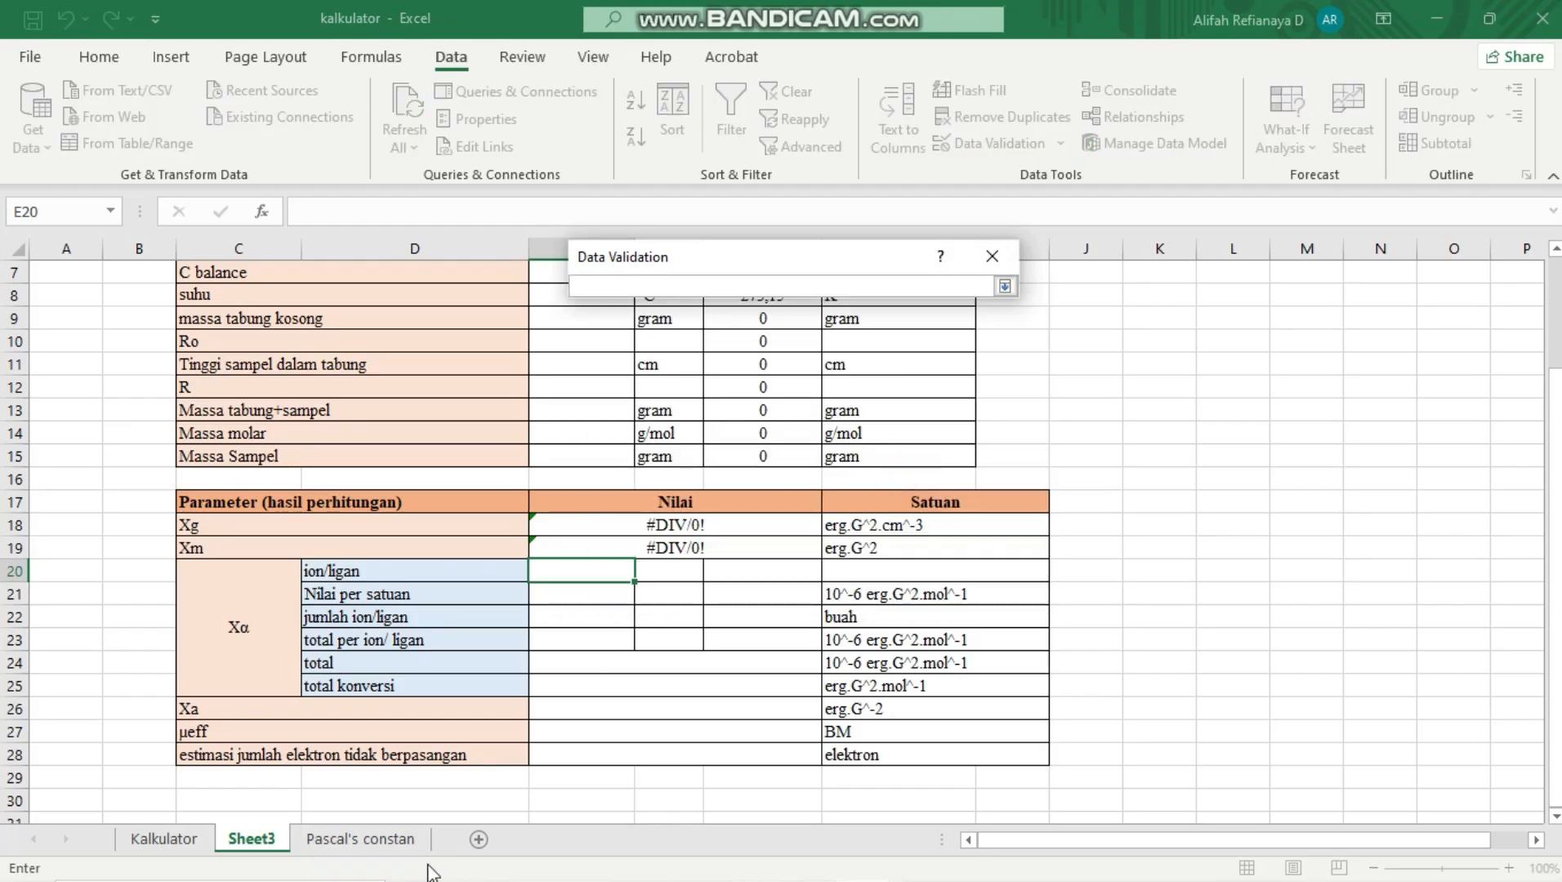
pyautogui.click(378, 845)
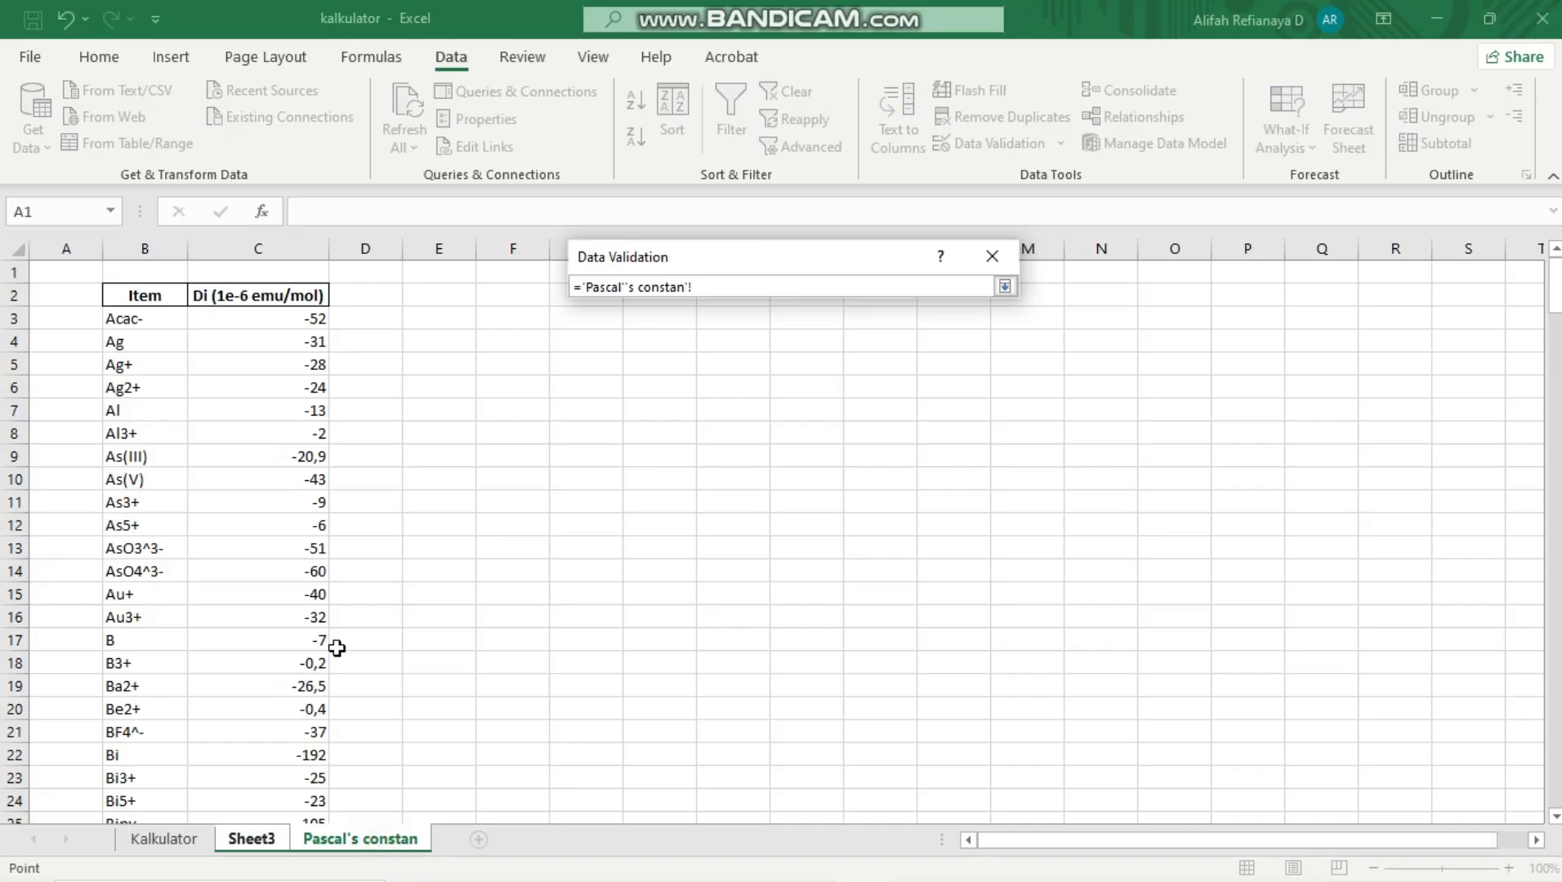
pyautogui.click(145, 325)
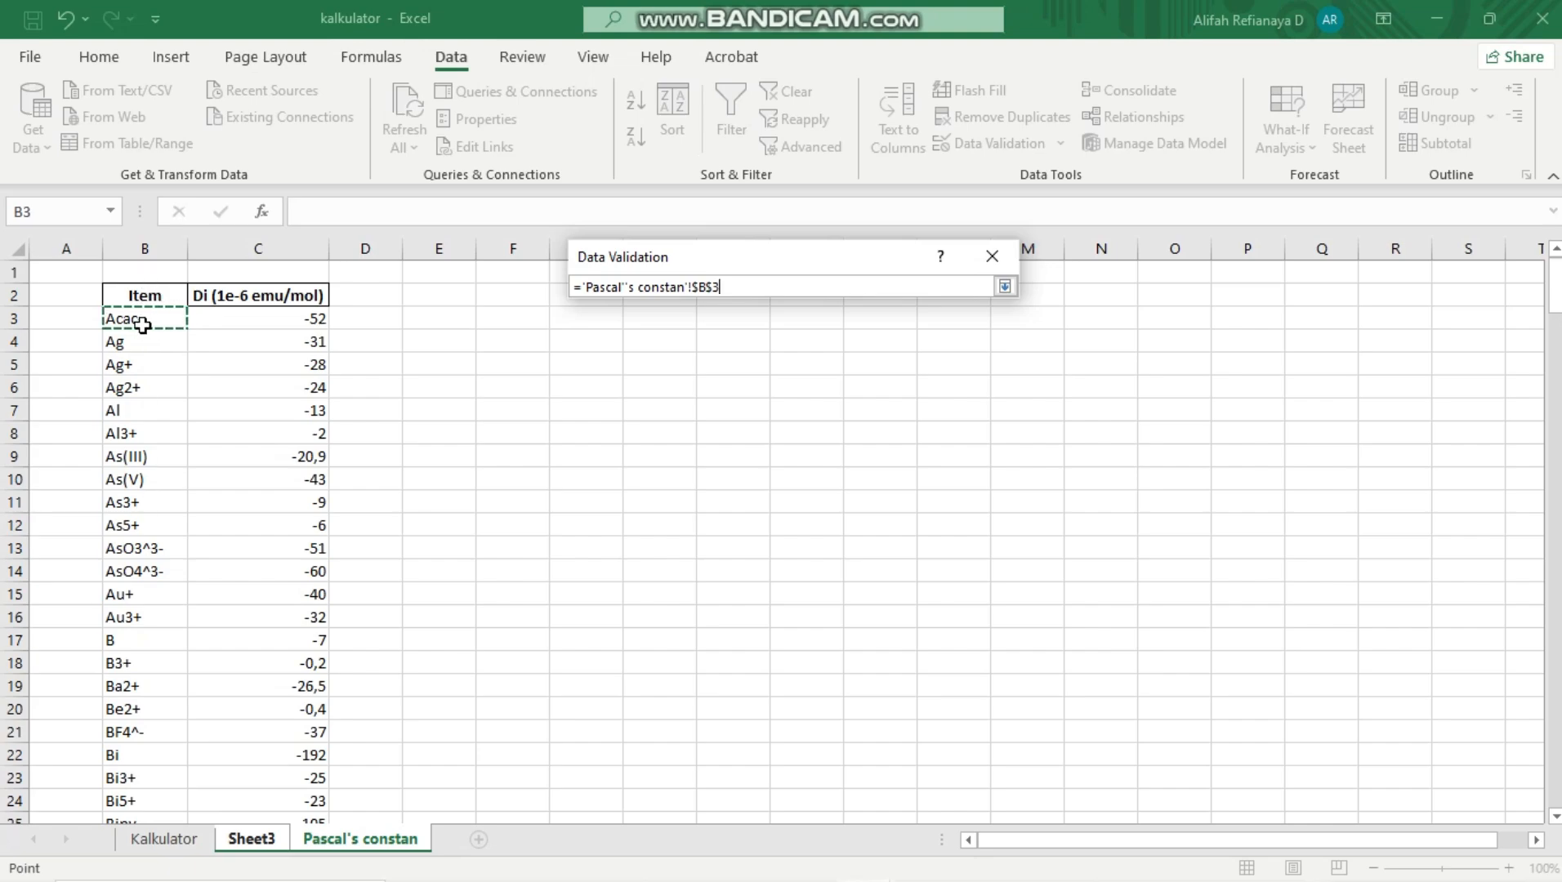
pyautogui.hotkey('ctrl', 'shift', 'Down')
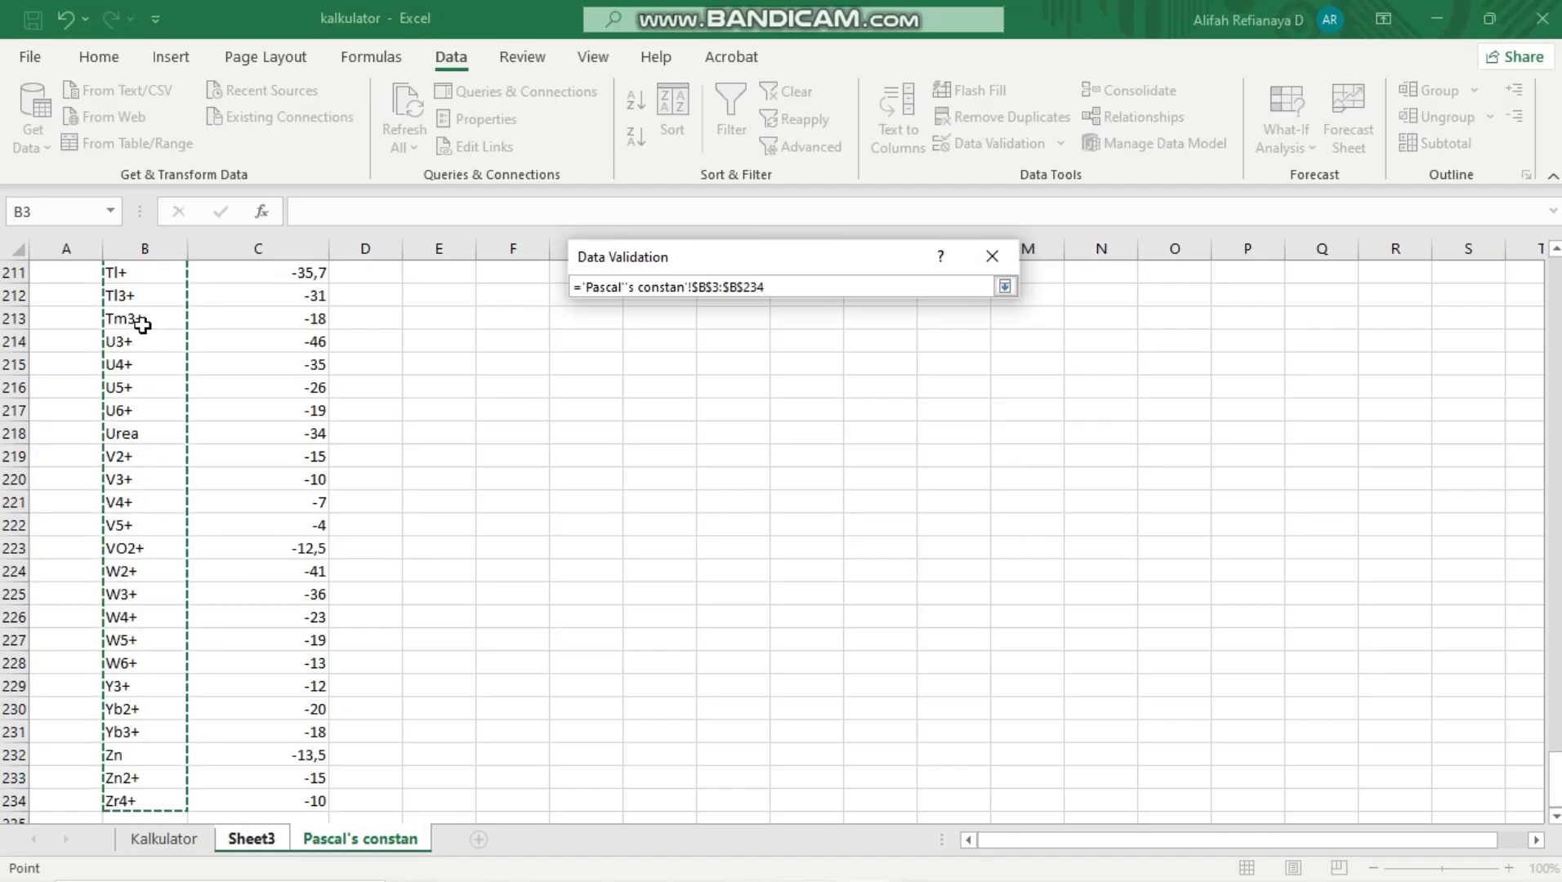
pyautogui.press('Return')
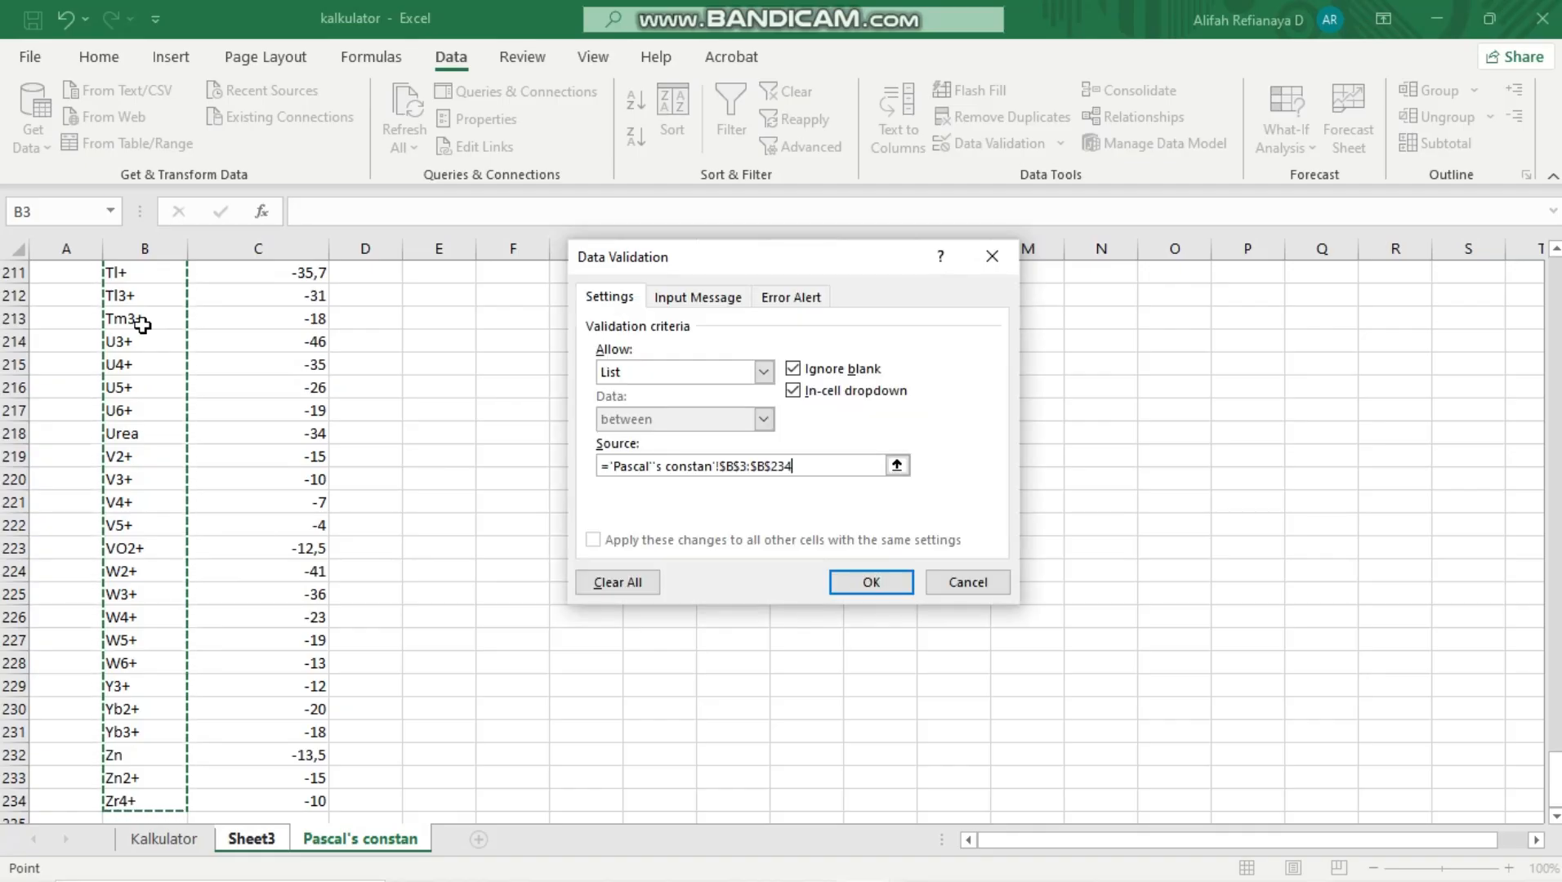
pyautogui.click(865, 582)
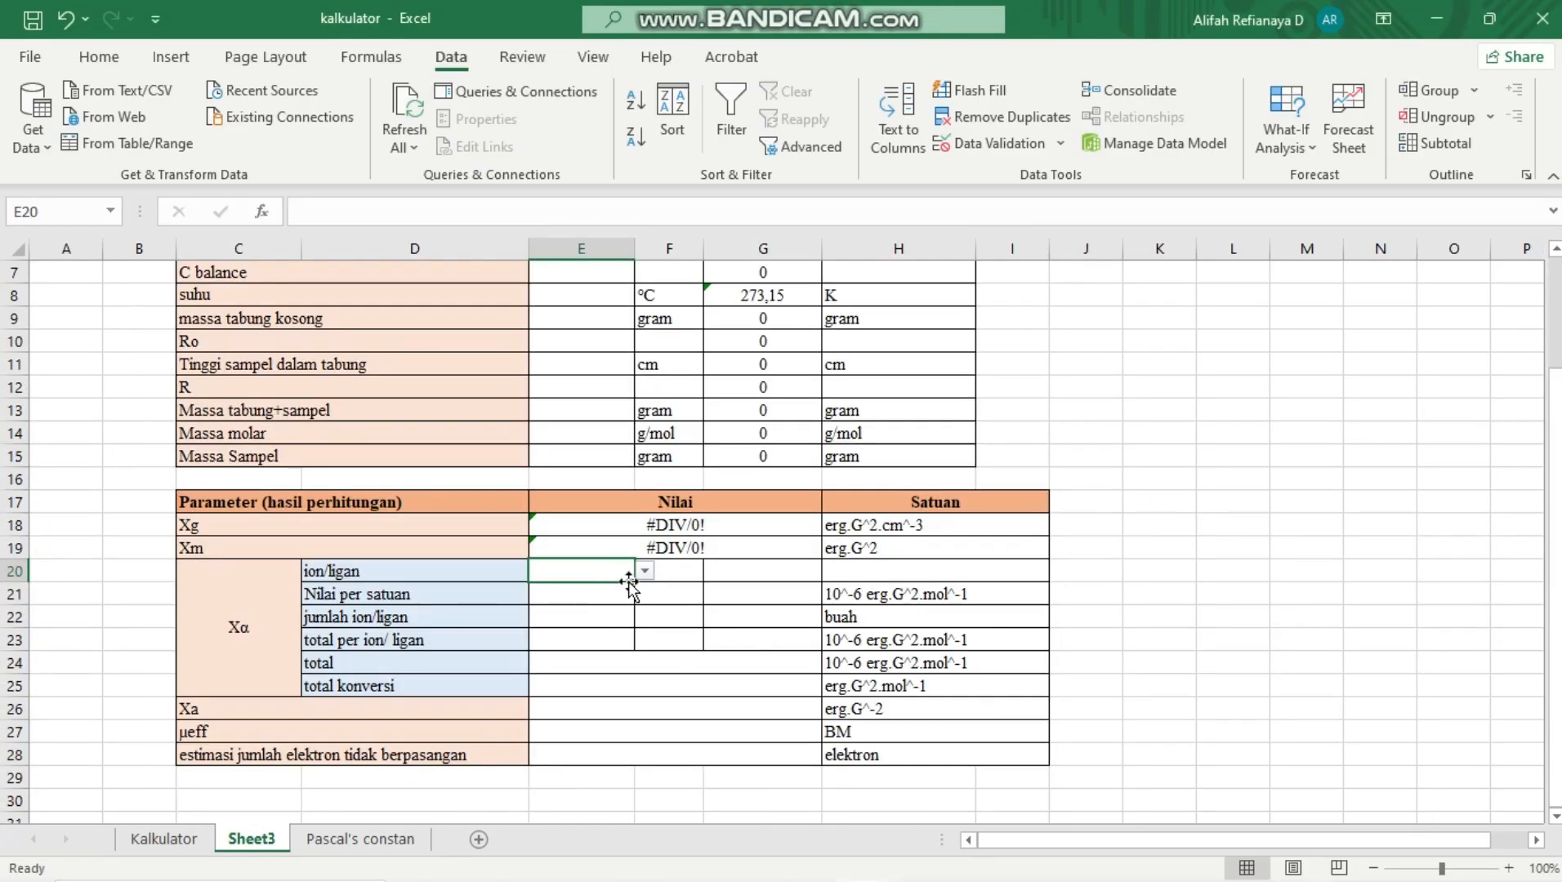
# Fill the dropdown validation from E20 across to F20 and G20 in the ion/ligan row
pyautogui.moveTo(636, 583); pyautogui.dragTo(737, 578)
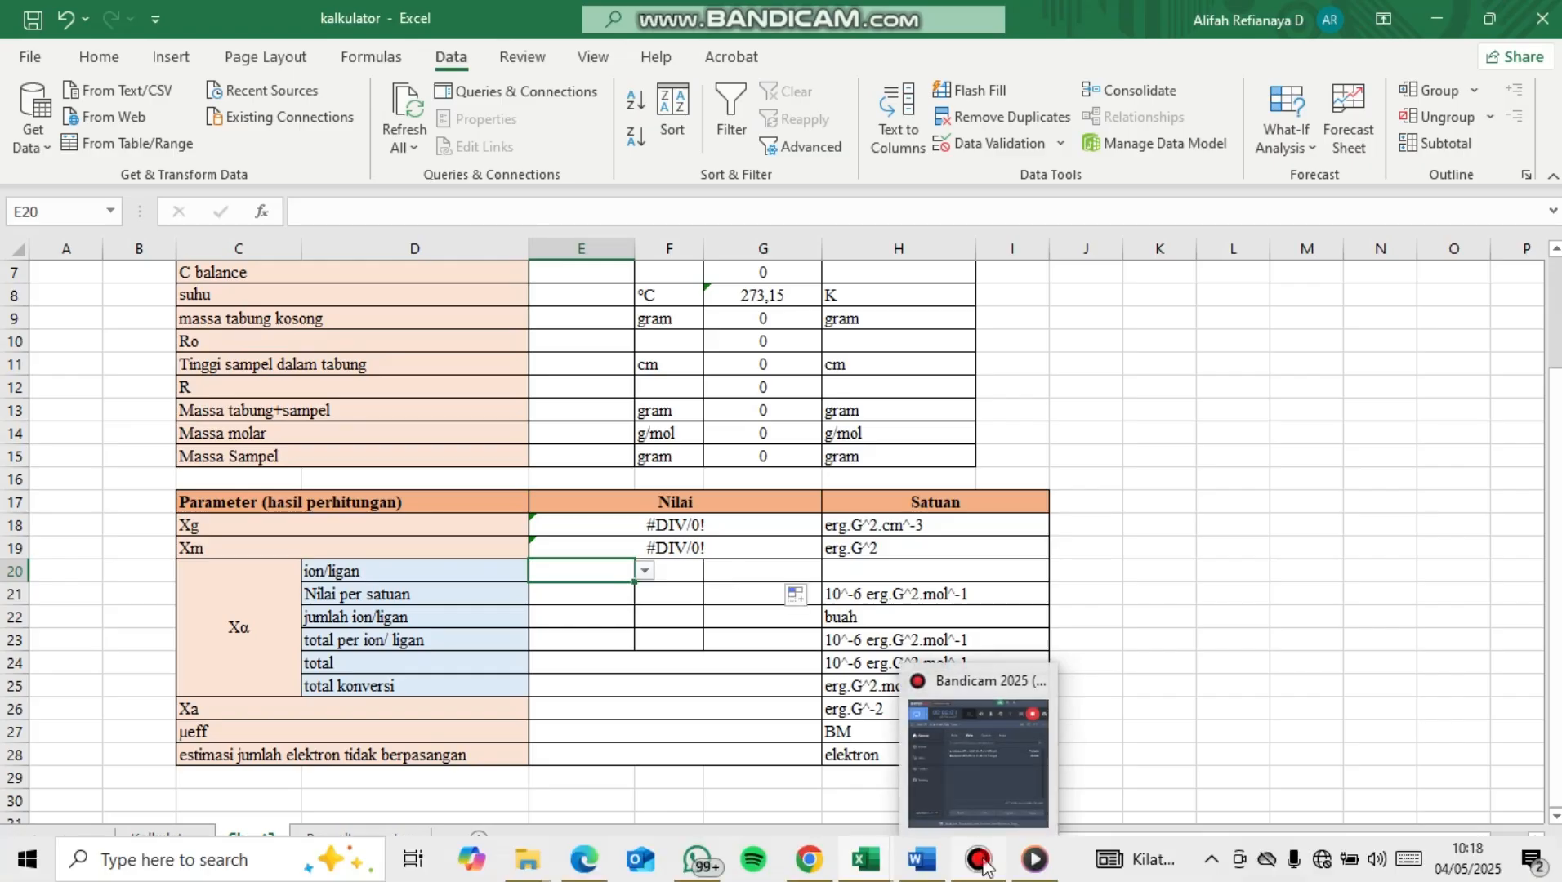
pyautogui.click(983, 863)
pyautogui.click(982, 862)
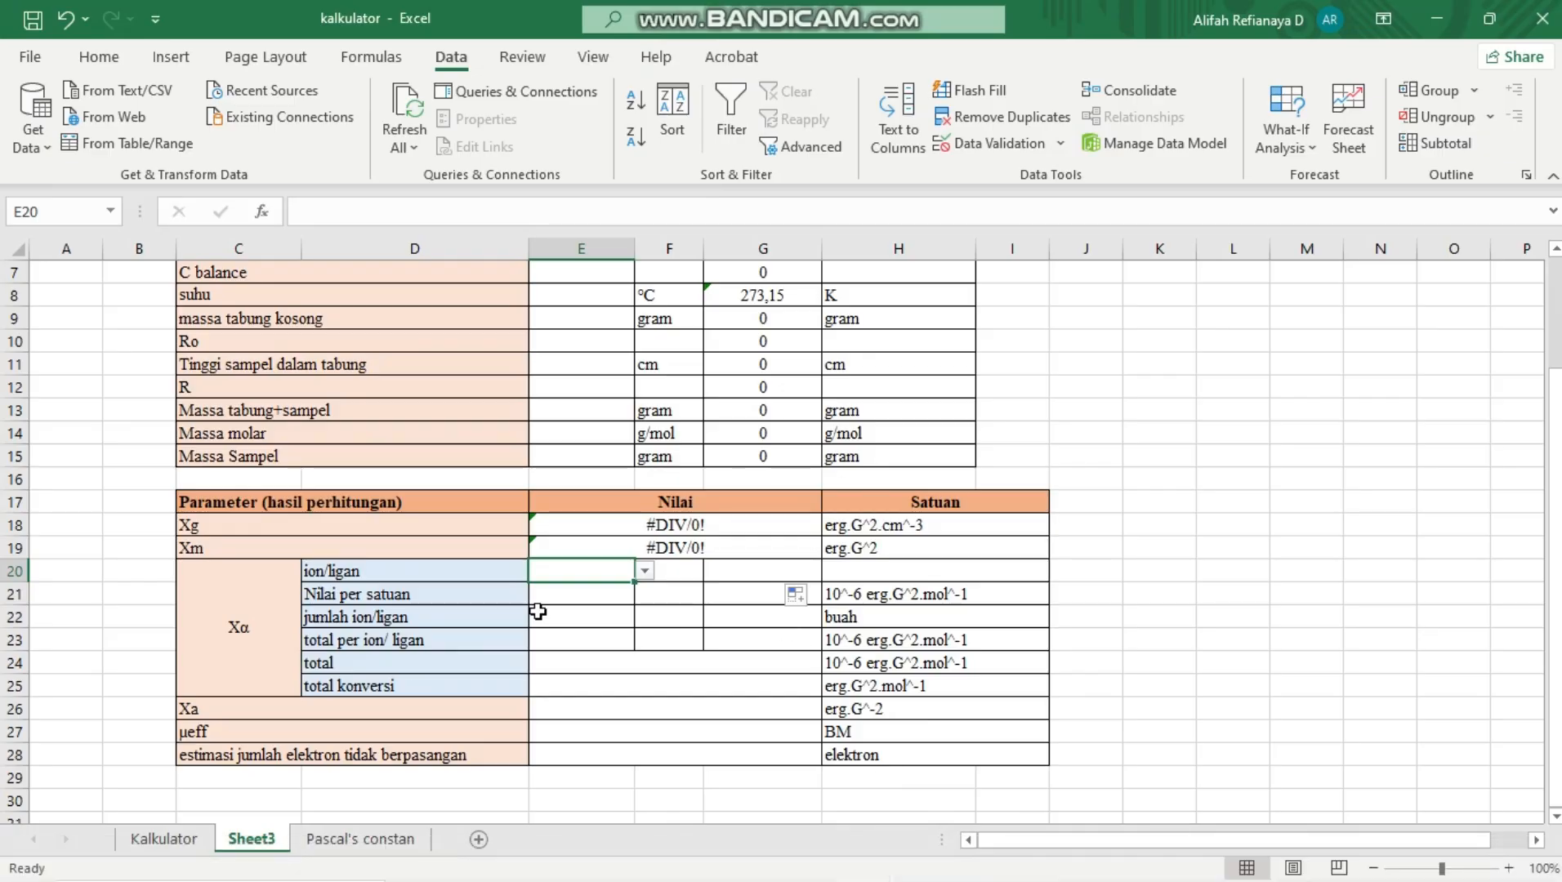
pyautogui.click(651, 629)
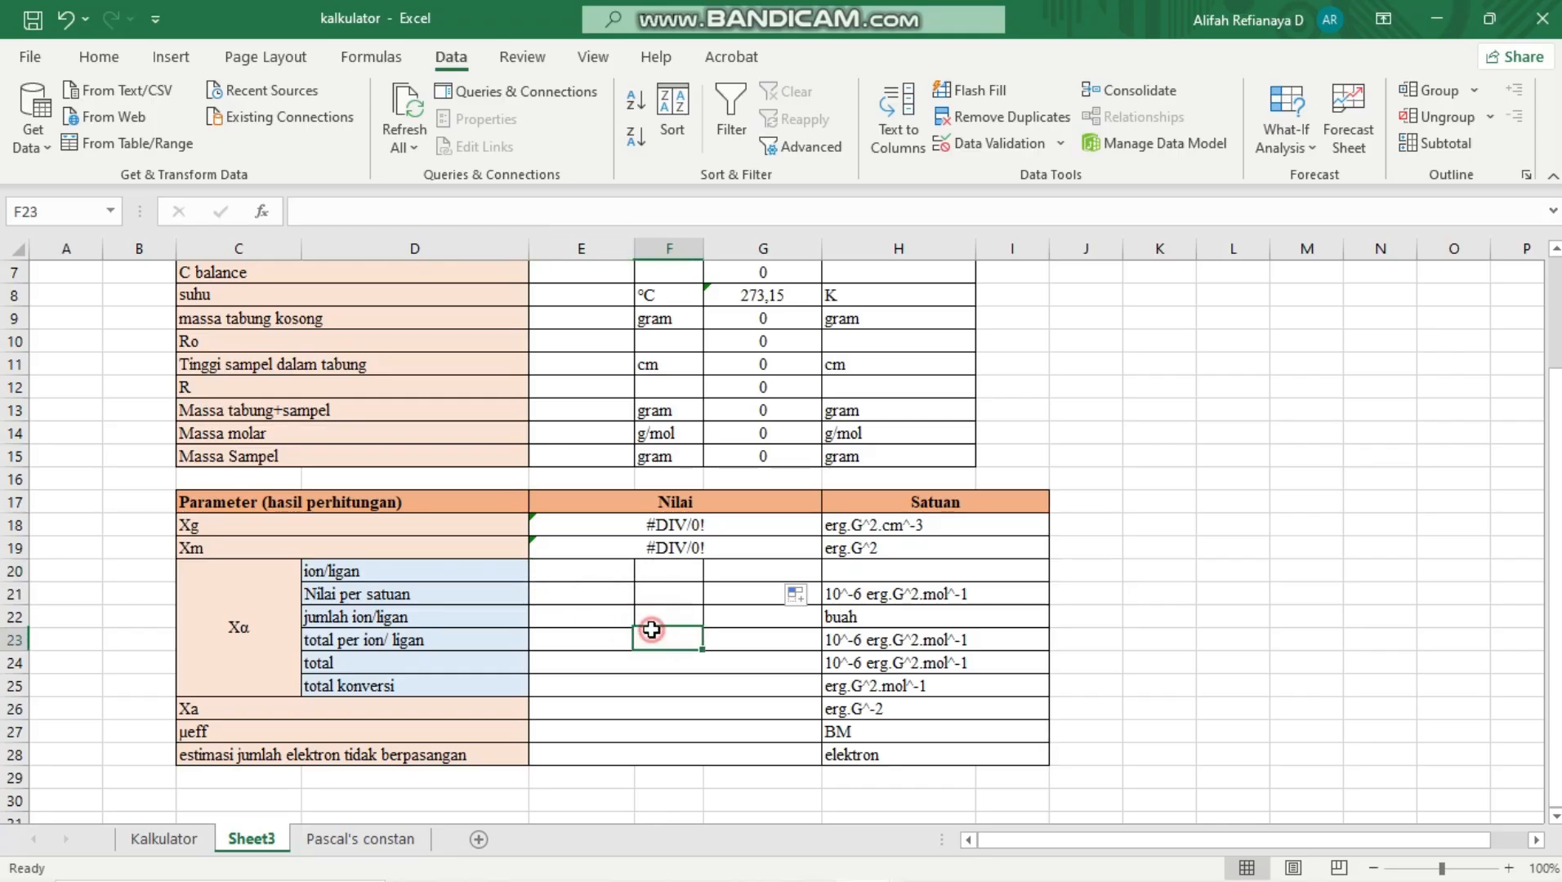
pyautogui.click(598, 568)
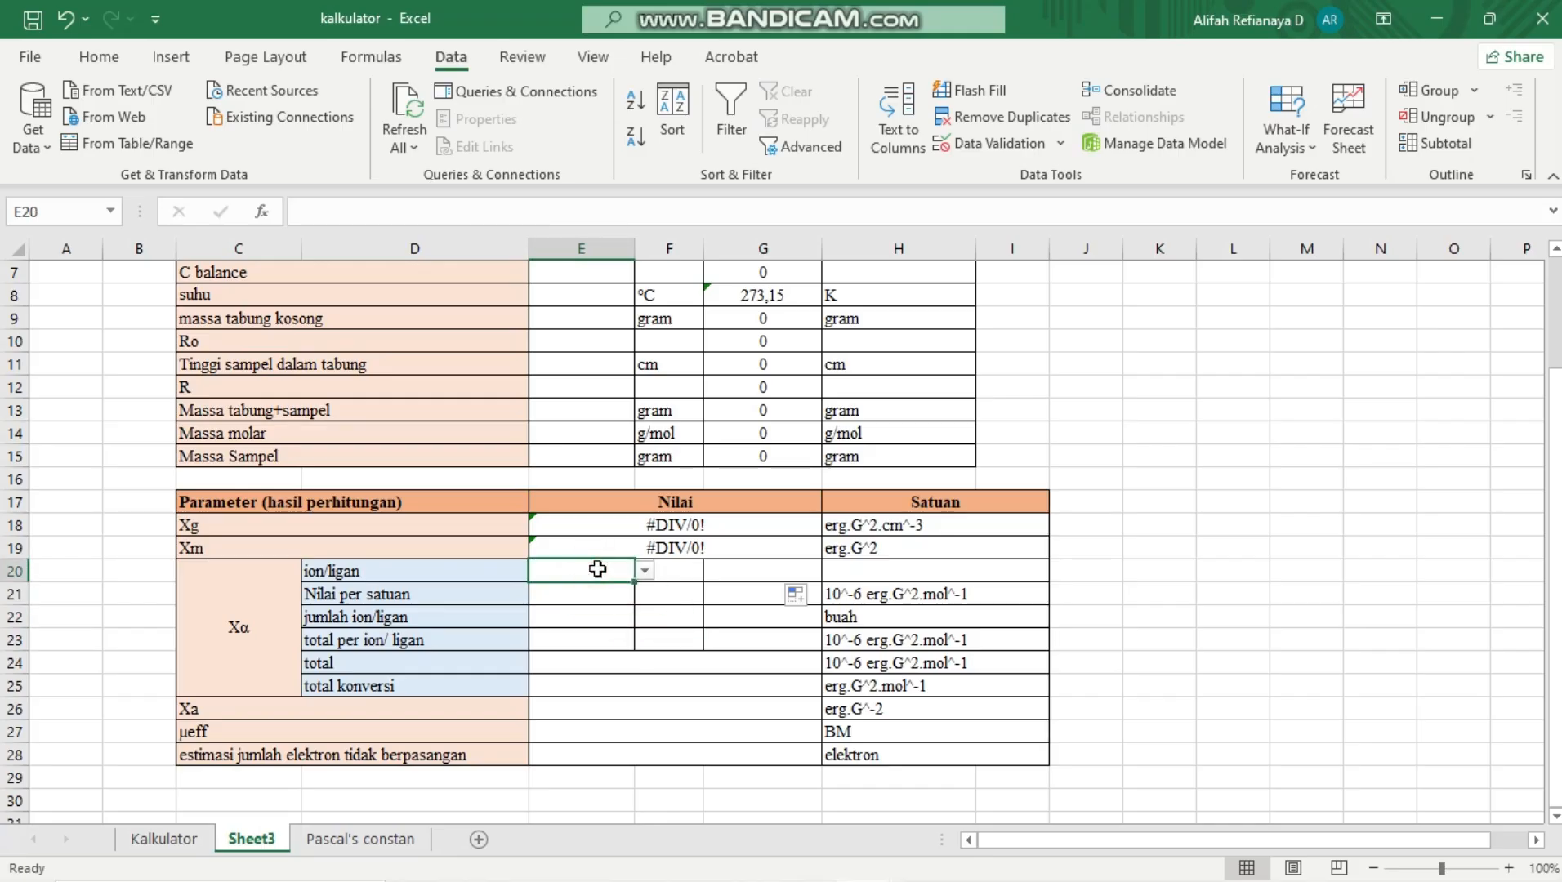
pyautogui.moveTo(634, 582); pyautogui.dragTo(768, 574)
pyautogui.click(598, 647)
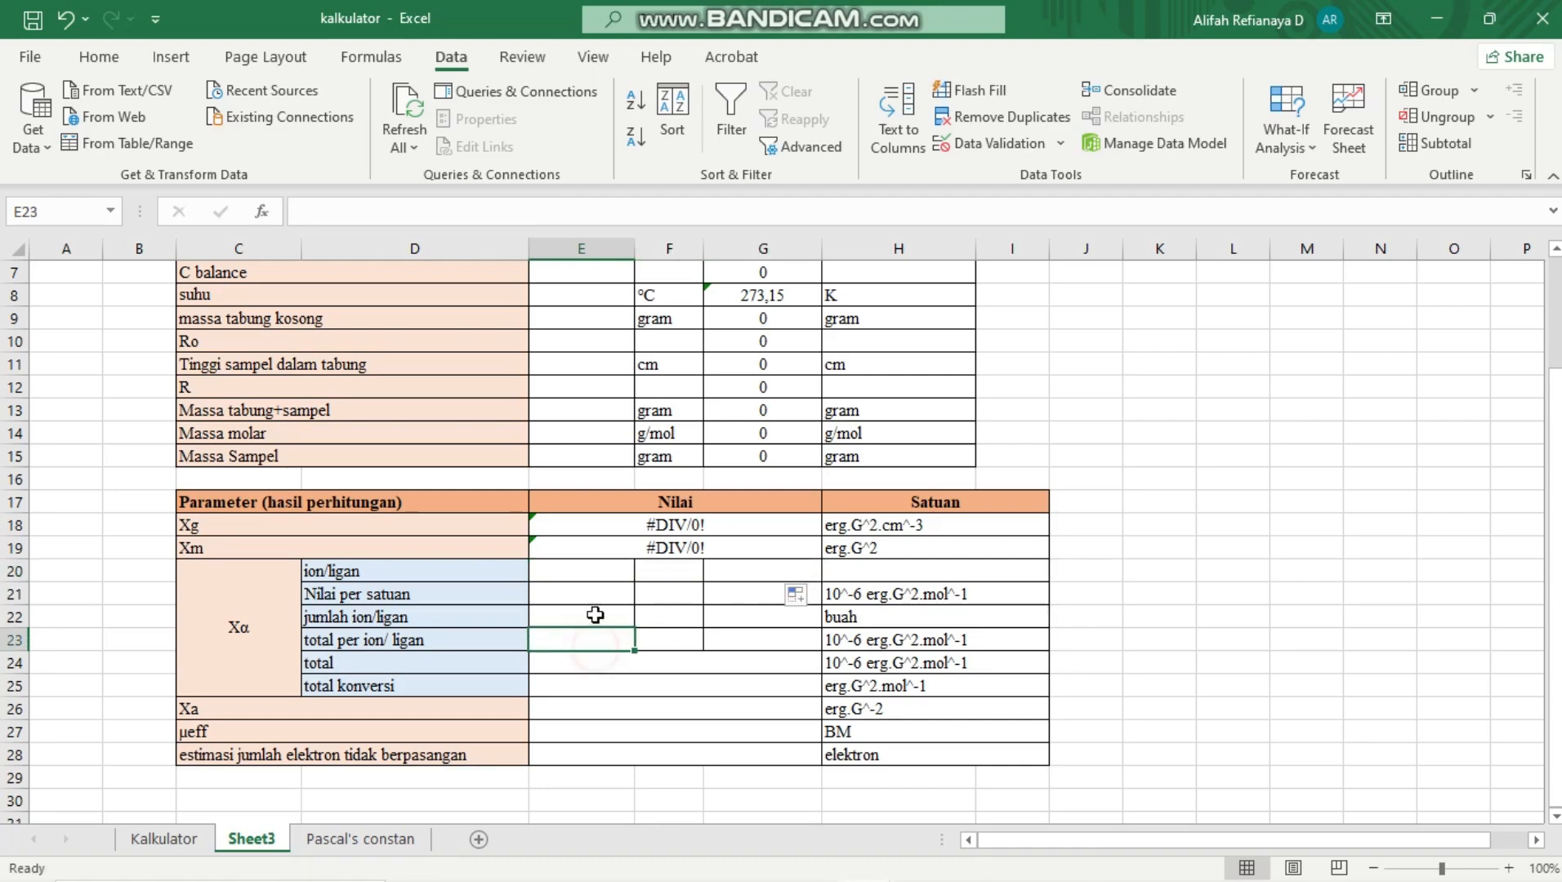
# Test the dropdown in E20 by choosing Ag and replacing it with Ag+
pyautogui.click(605, 568)
pyautogui.click(644, 571)
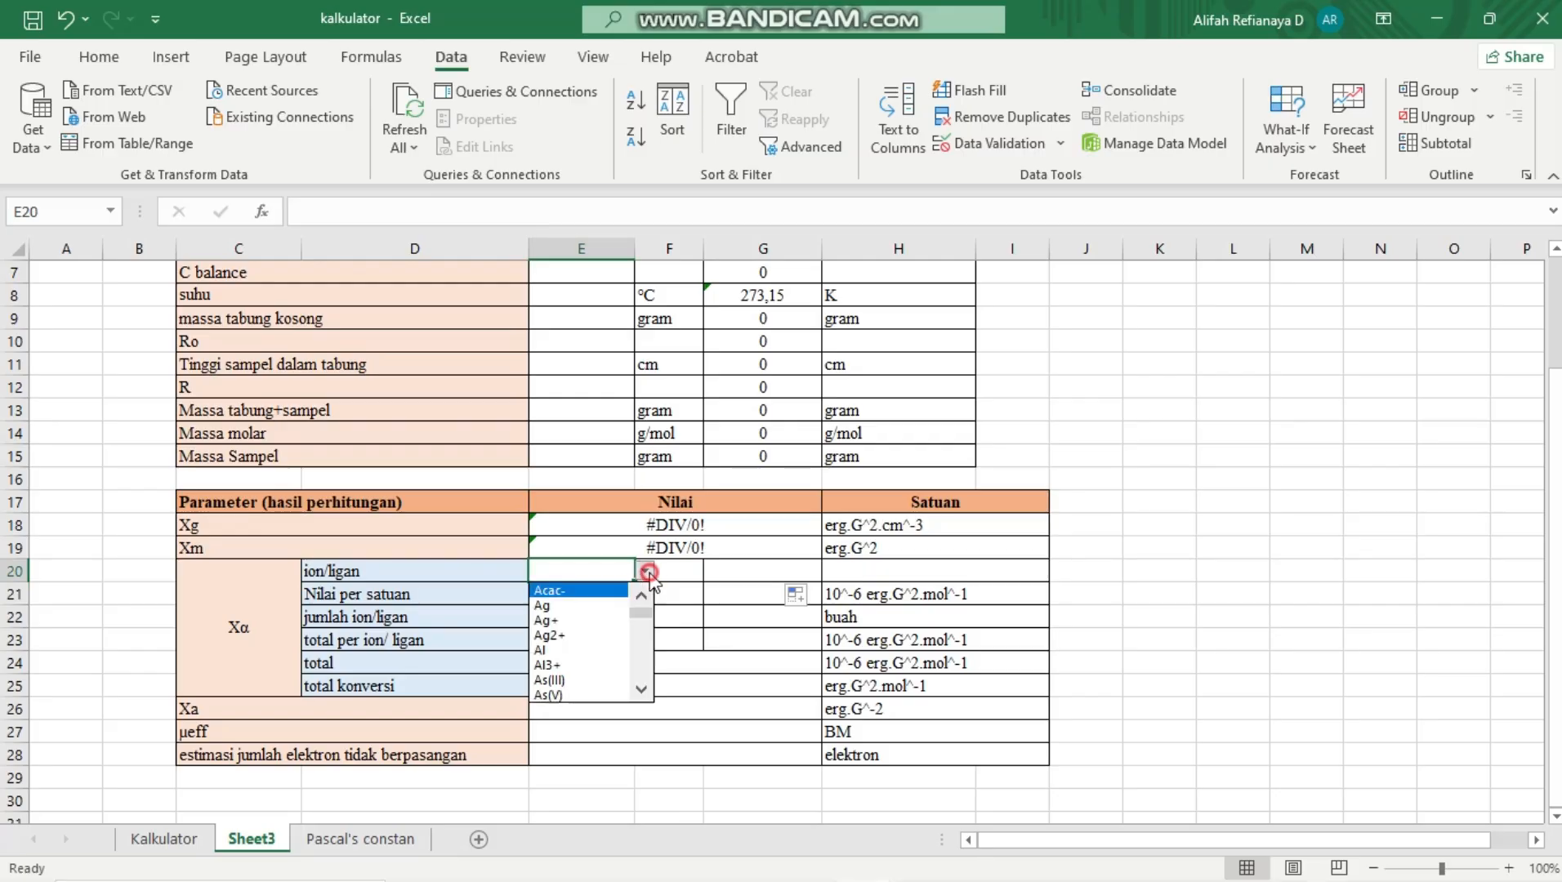
pyautogui.click(601, 606)
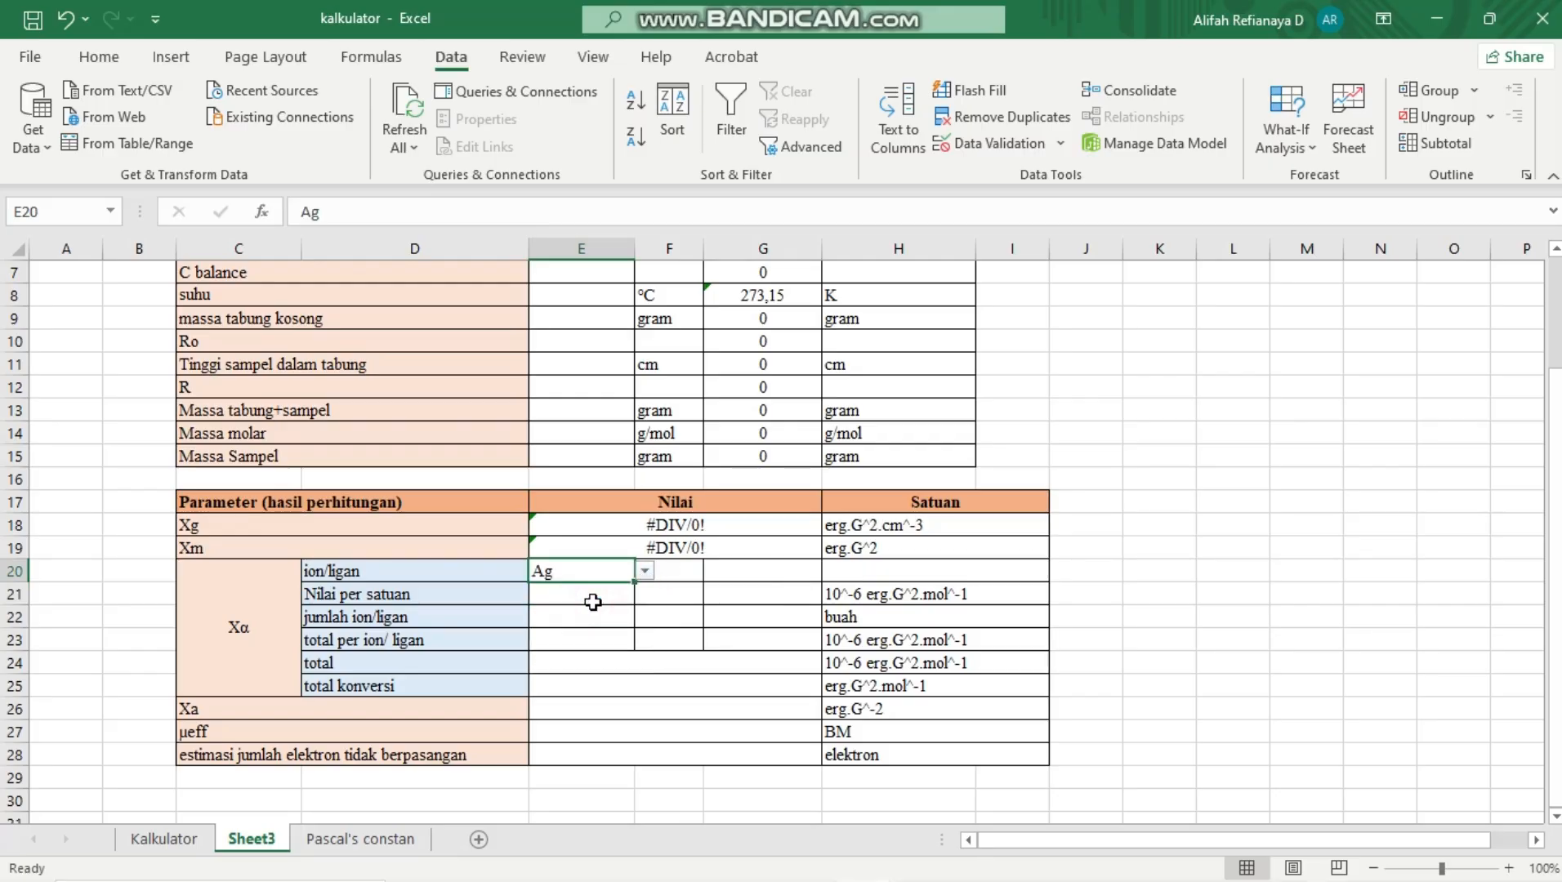
pyautogui.click(644, 574)
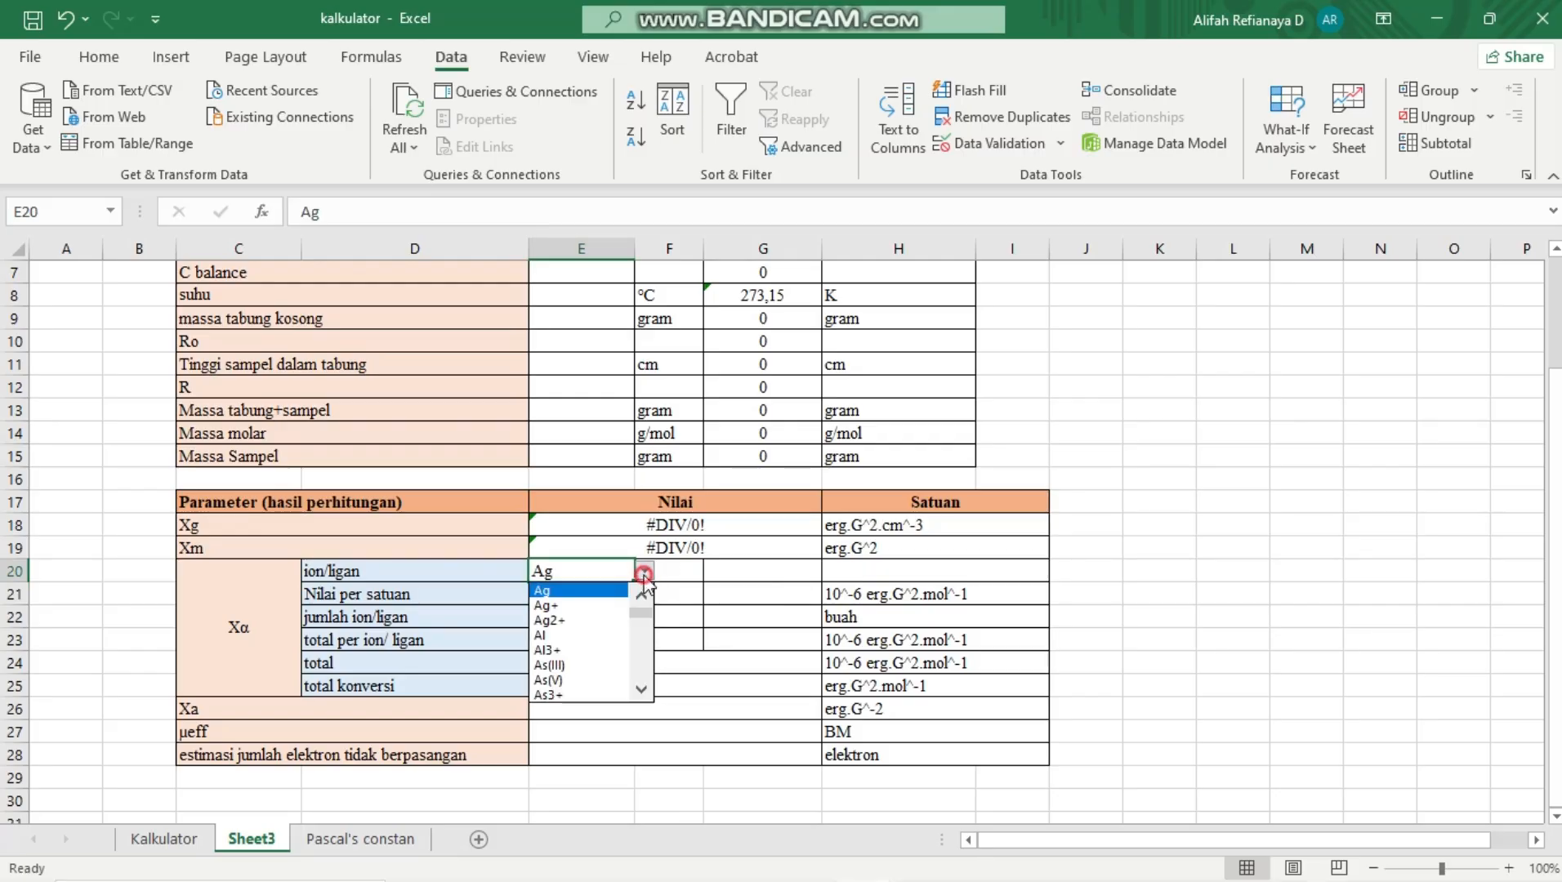
pyautogui.click(608, 605)
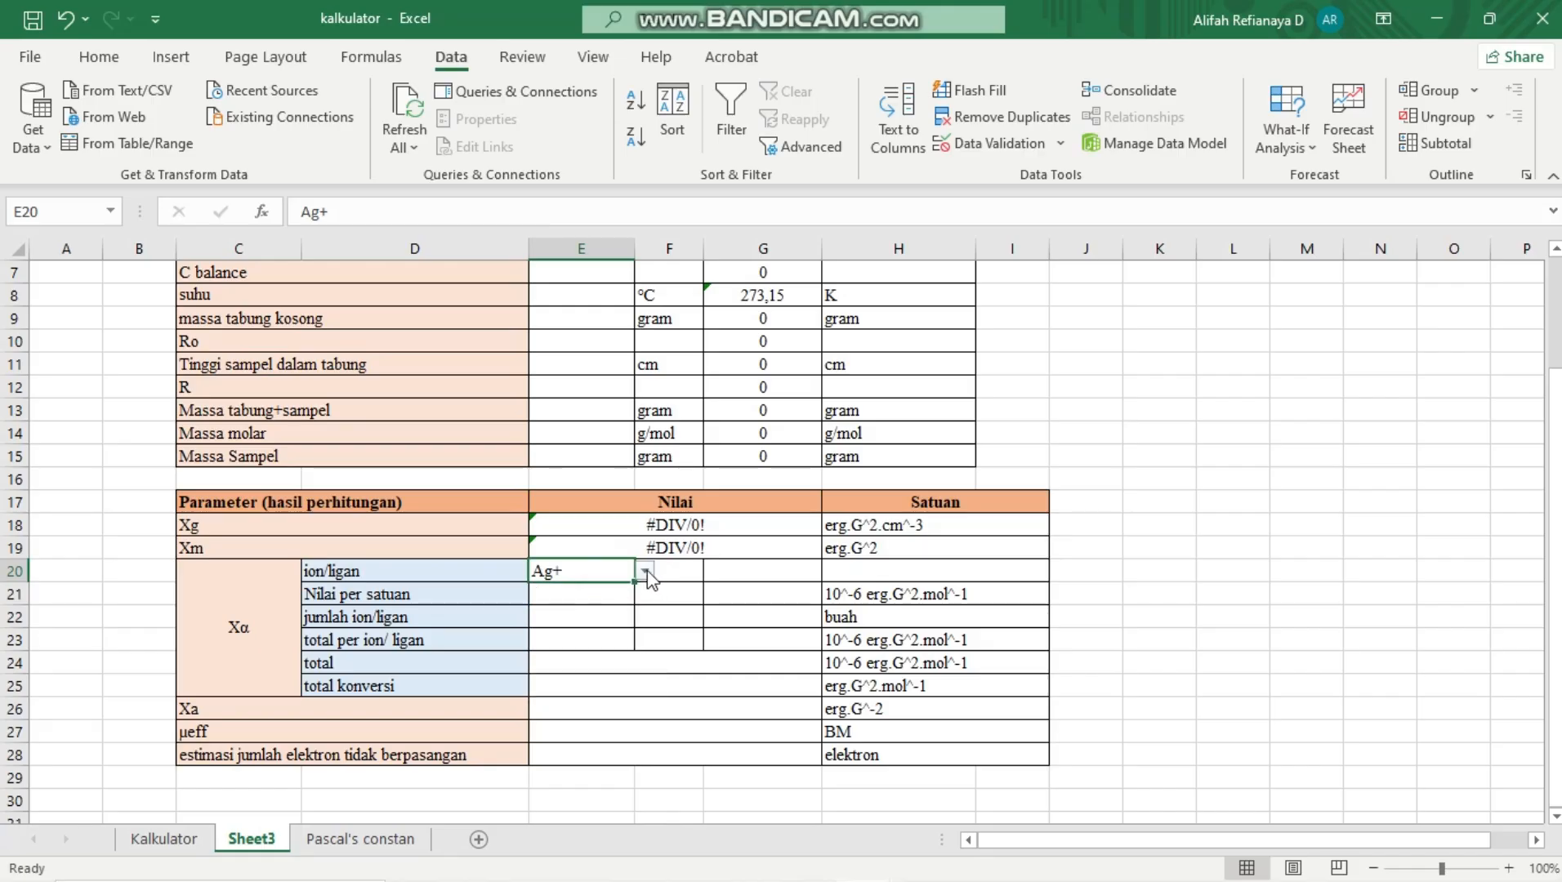
# Browse the available ions and ligands in the E20 dropdown list, keeping the current choice
pyautogui.click(647, 575)
pyautogui.press('Down')
pyautogui.press('Down')
pyautogui.press('Down')
pyautogui.press('Down')
pyautogui.press('Down')
pyautogui.press('Down')
pyautogui.press('Down')
pyautogui.press('Down')
pyautogui.press('Down')
pyautogui.press('Down')
pyautogui.press('Down')
pyautogui.press('Down')
pyautogui.press('Down')
pyautogui.press('Down')
pyautogui.press('Down')
pyautogui.press('Down')
pyautogui.press('Down')
pyautogui.press('Down')
pyautogui.press('Down')
pyautogui.press('Down')
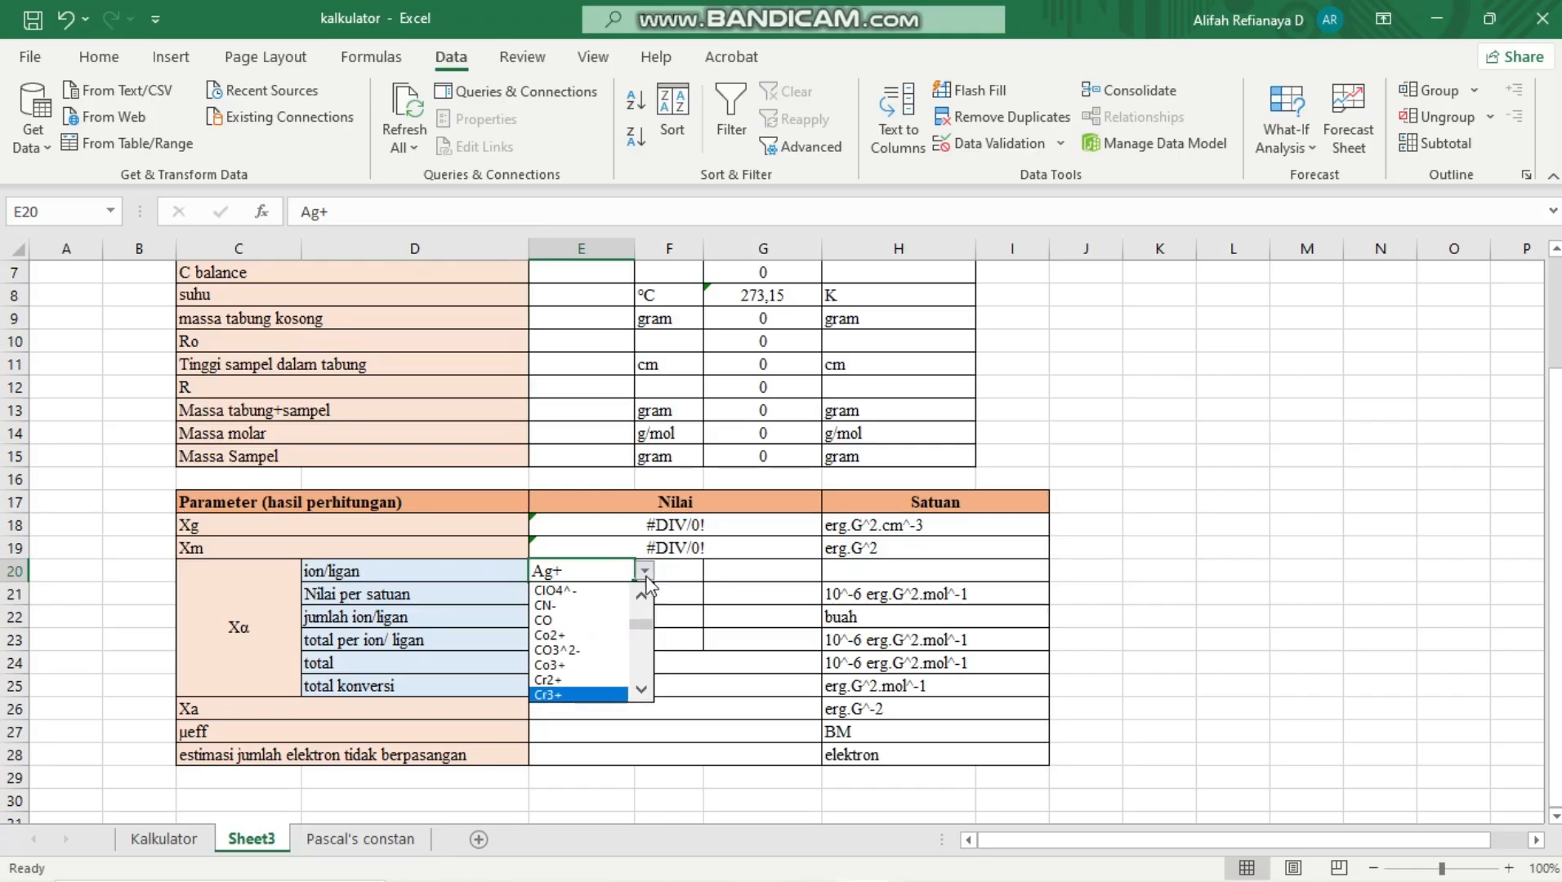
pyautogui.moveTo(640, 625); pyautogui.dragTo(639, 603)
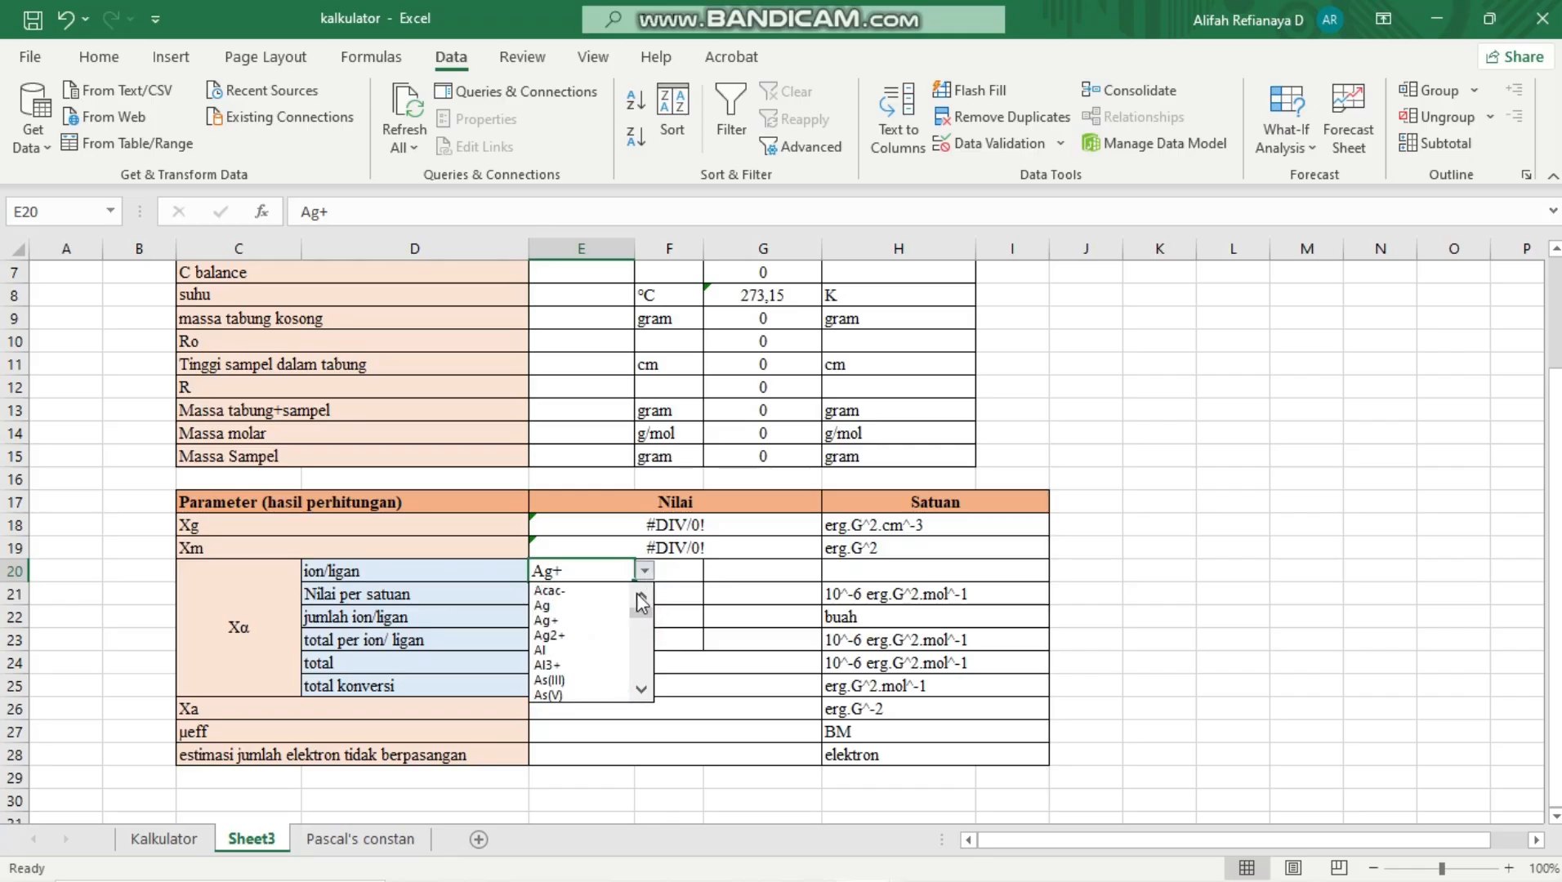
pyautogui.click(612, 569)
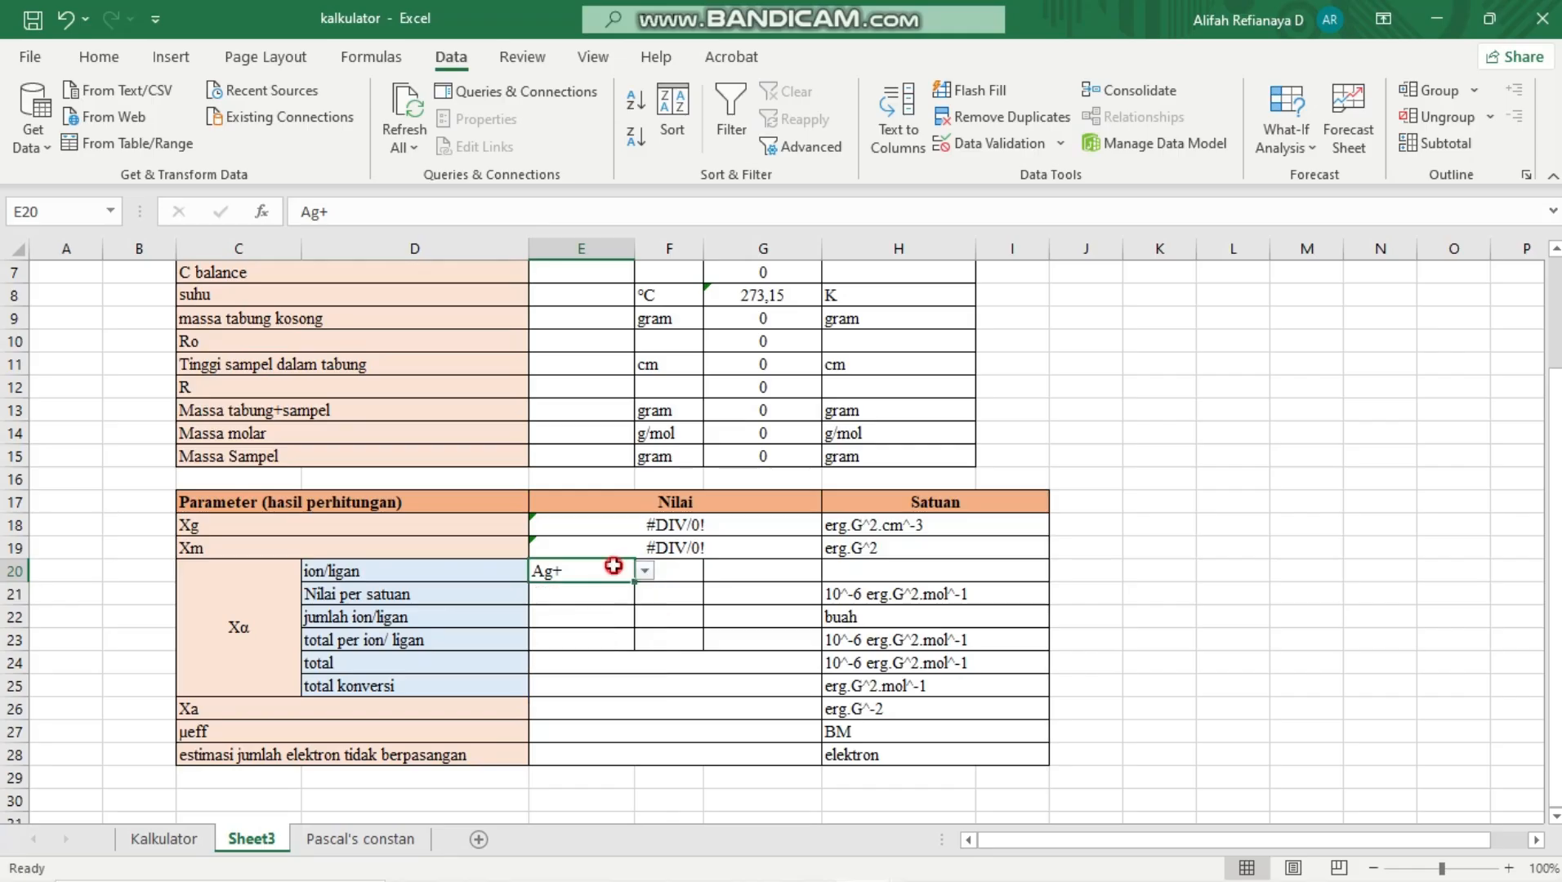
pyautogui.scroll(1, 614, 566)
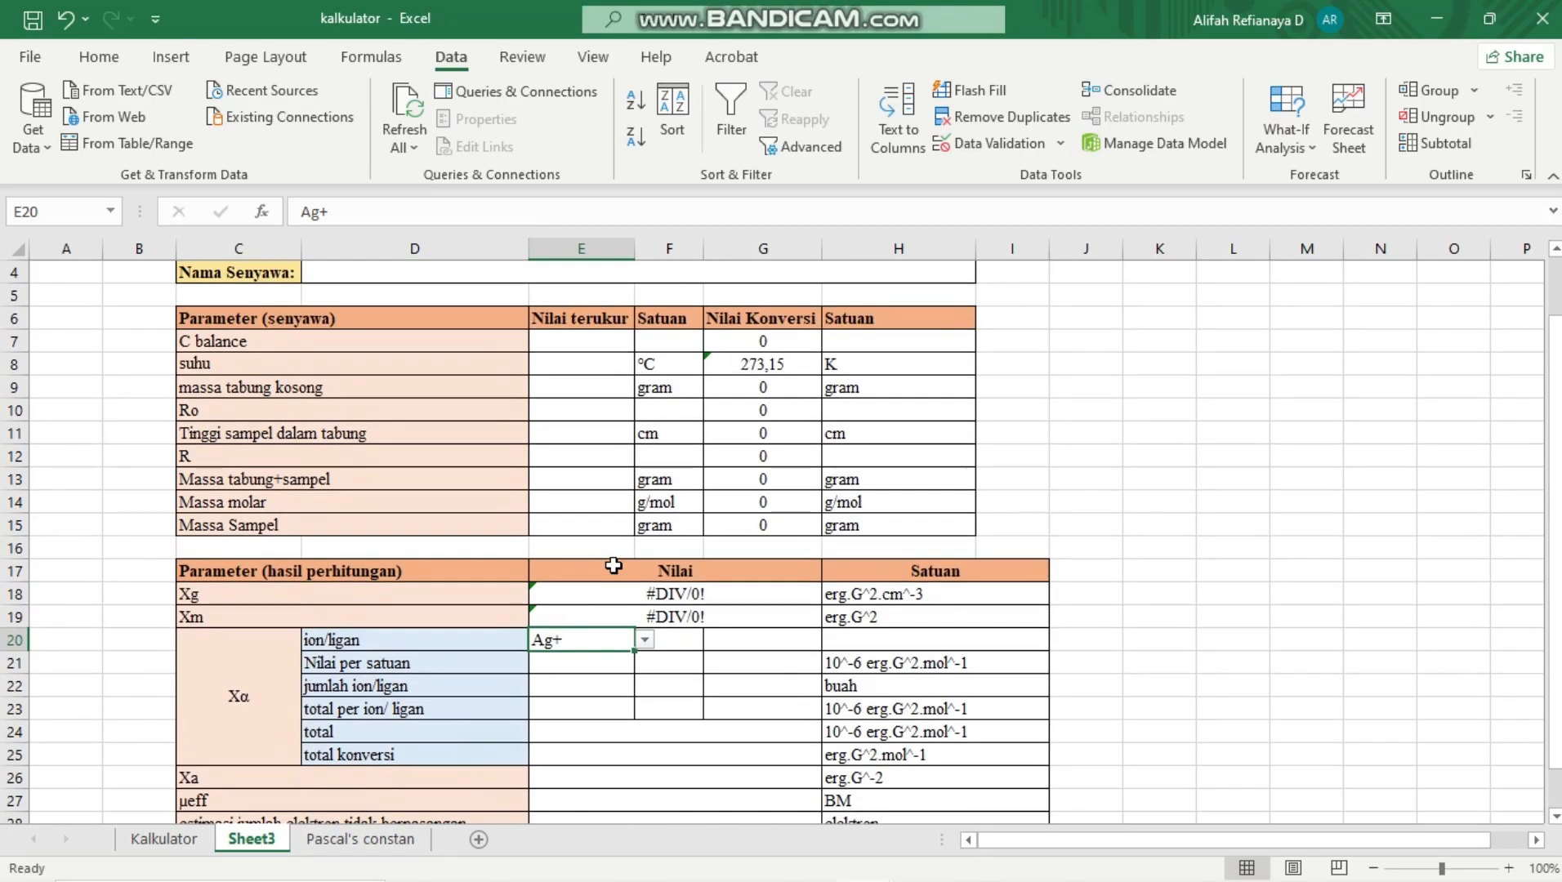
pyautogui.scroll(-1, 613, 565)
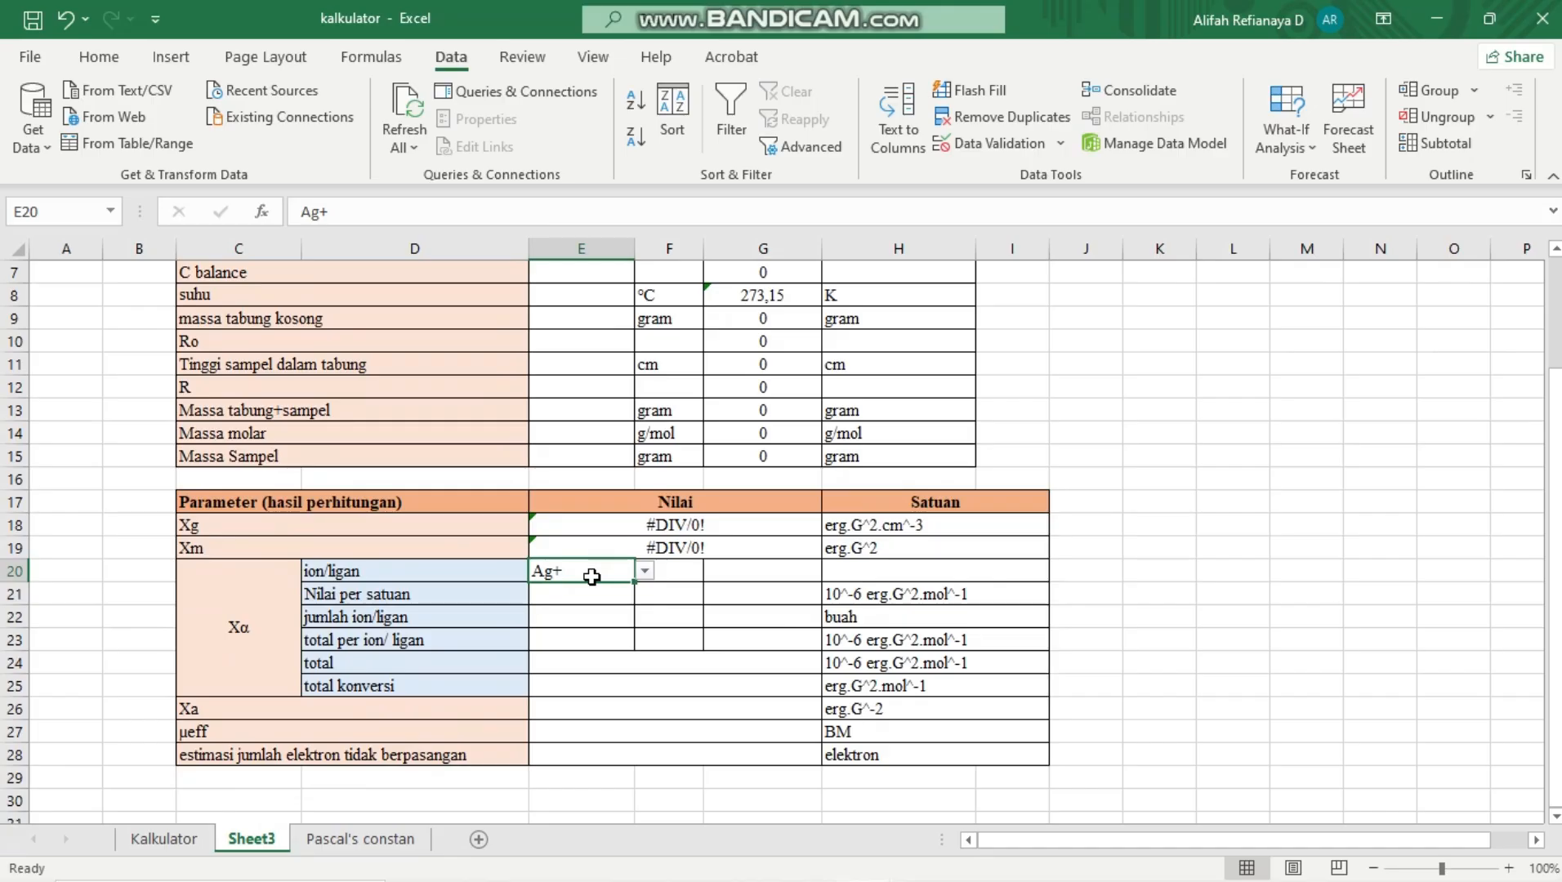
# Enter H2O directly in the second ion/ligan cell, F20, as a test value
pyautogui.click(666, 565)
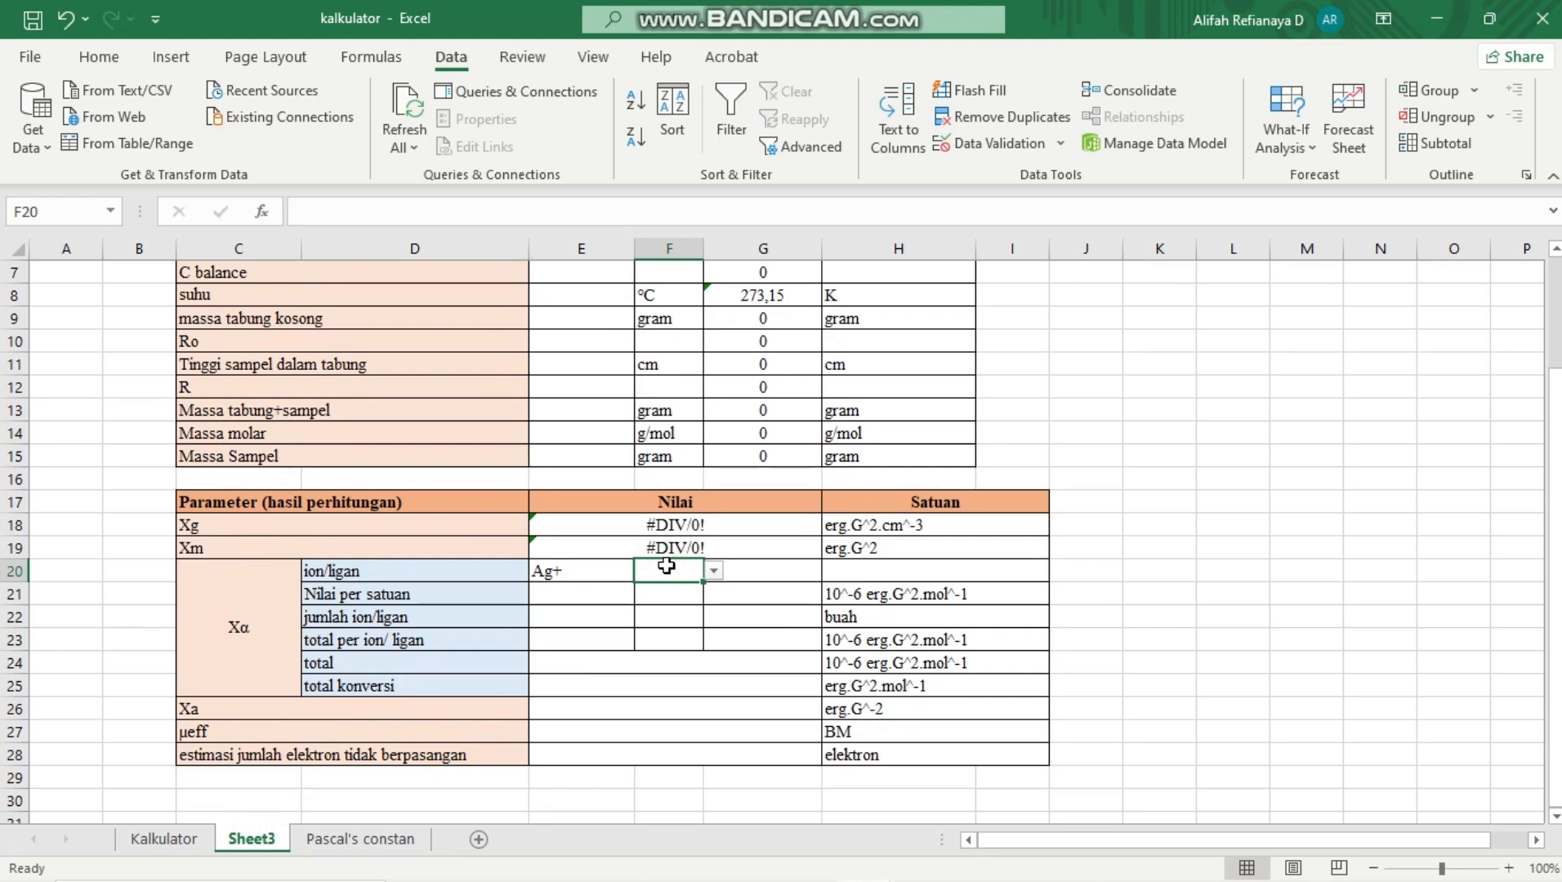
pyautogui.write('H2O')
pyautogui.press('Return')
pyautogui.click(682, 572)
# Enter Ag directly in the third ion/ligan cell, G20, as a test value
pyautogui.click(743, 570)
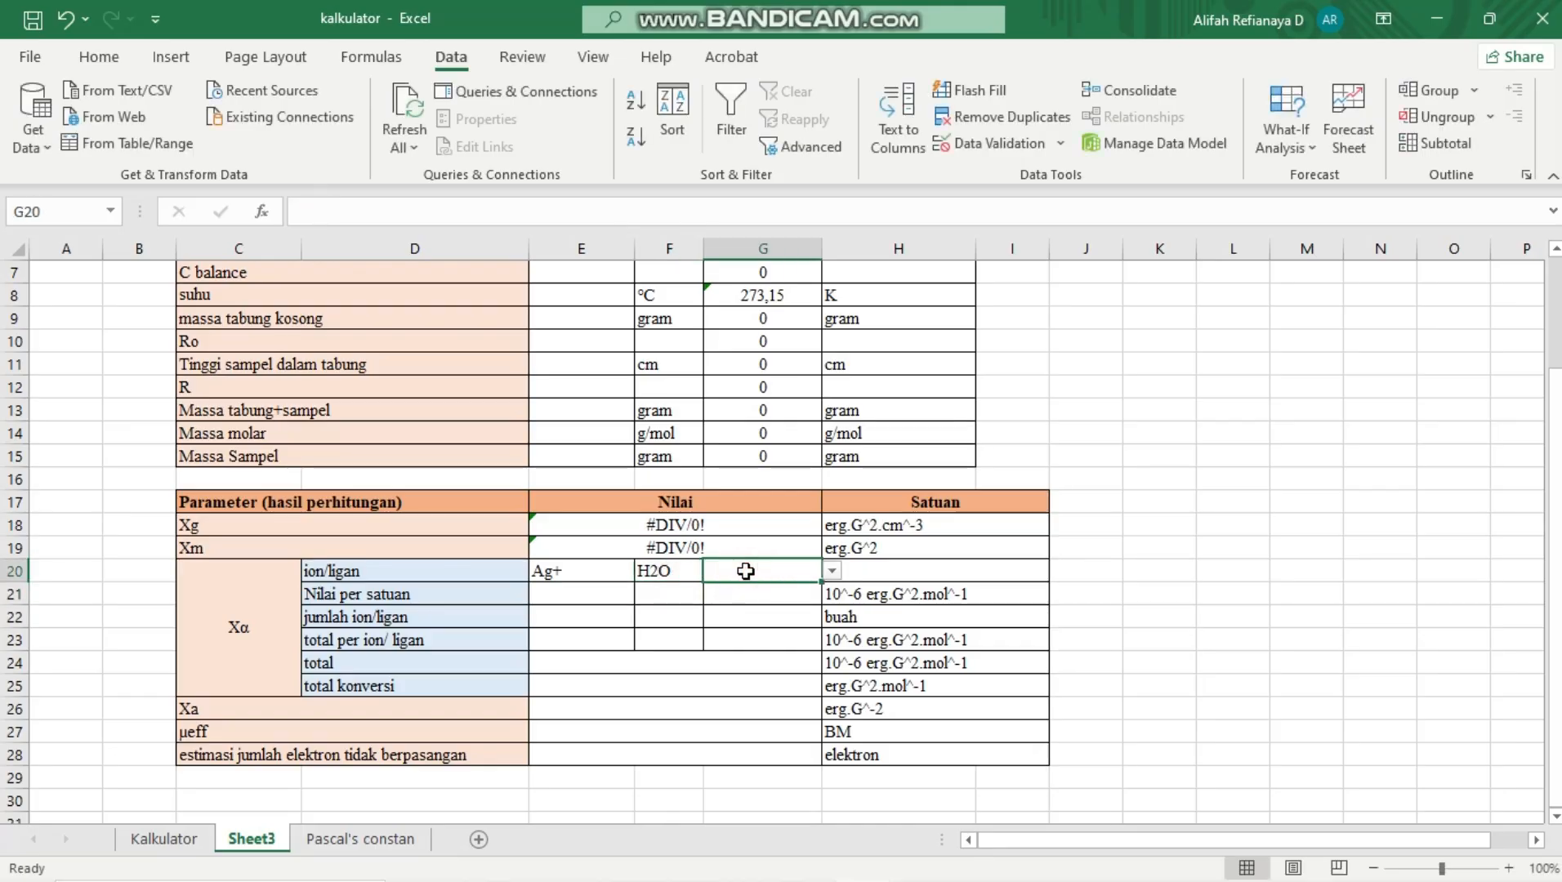
pyautogui.write('AG')
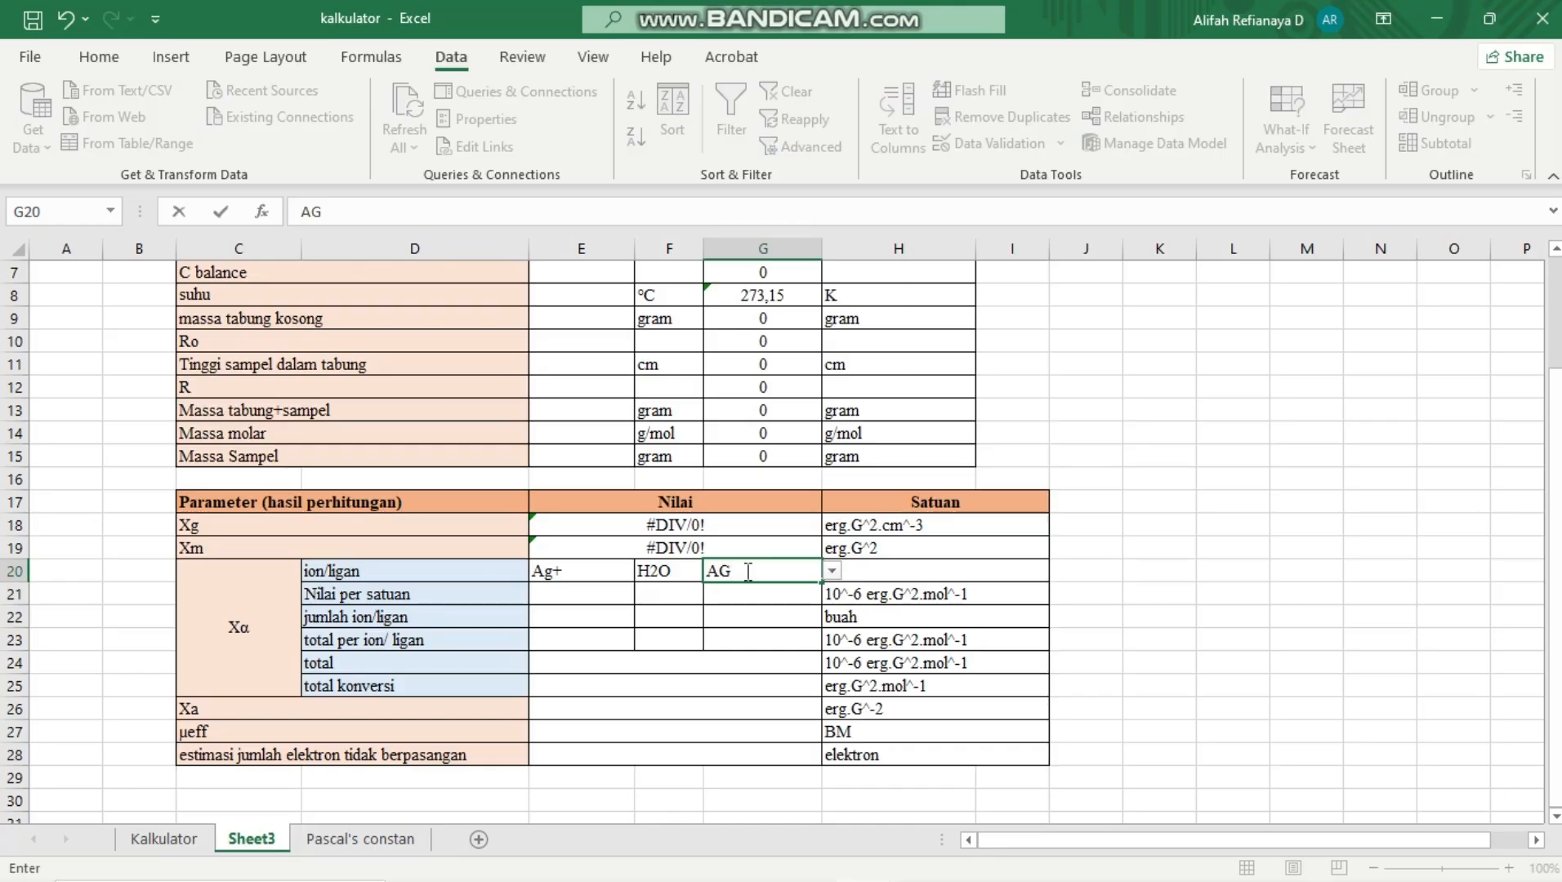
pyautogui.press('BackSpace')
pyautogui.write('g')
pyautogui.press('Return')
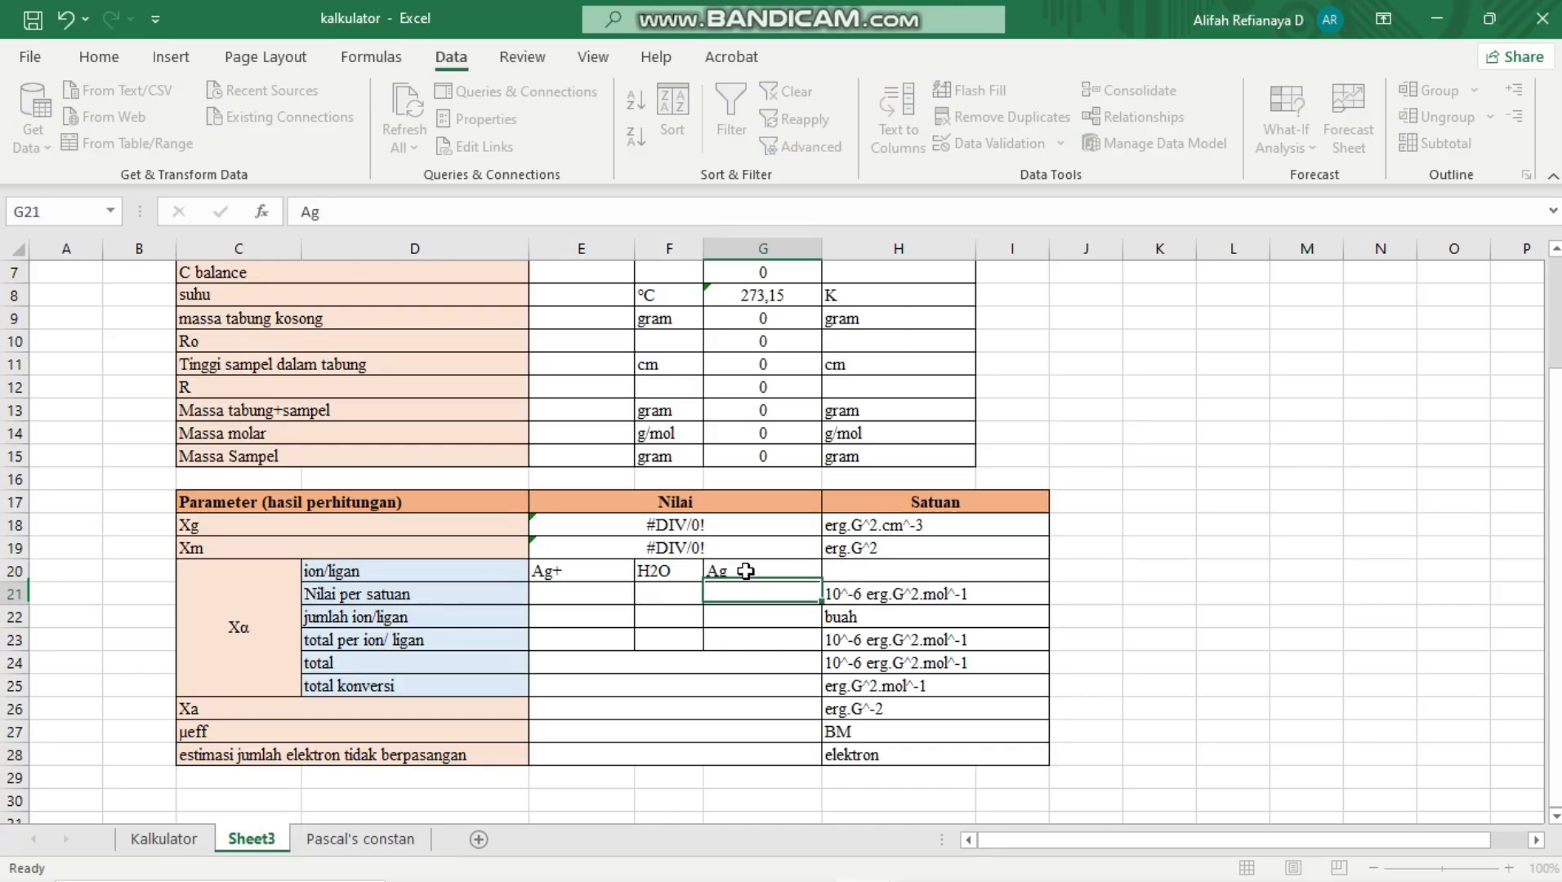
# Try to change the G20 entry to Ag 3+ to test the validation with an item outside the list
pyautogui.click(745, 571)
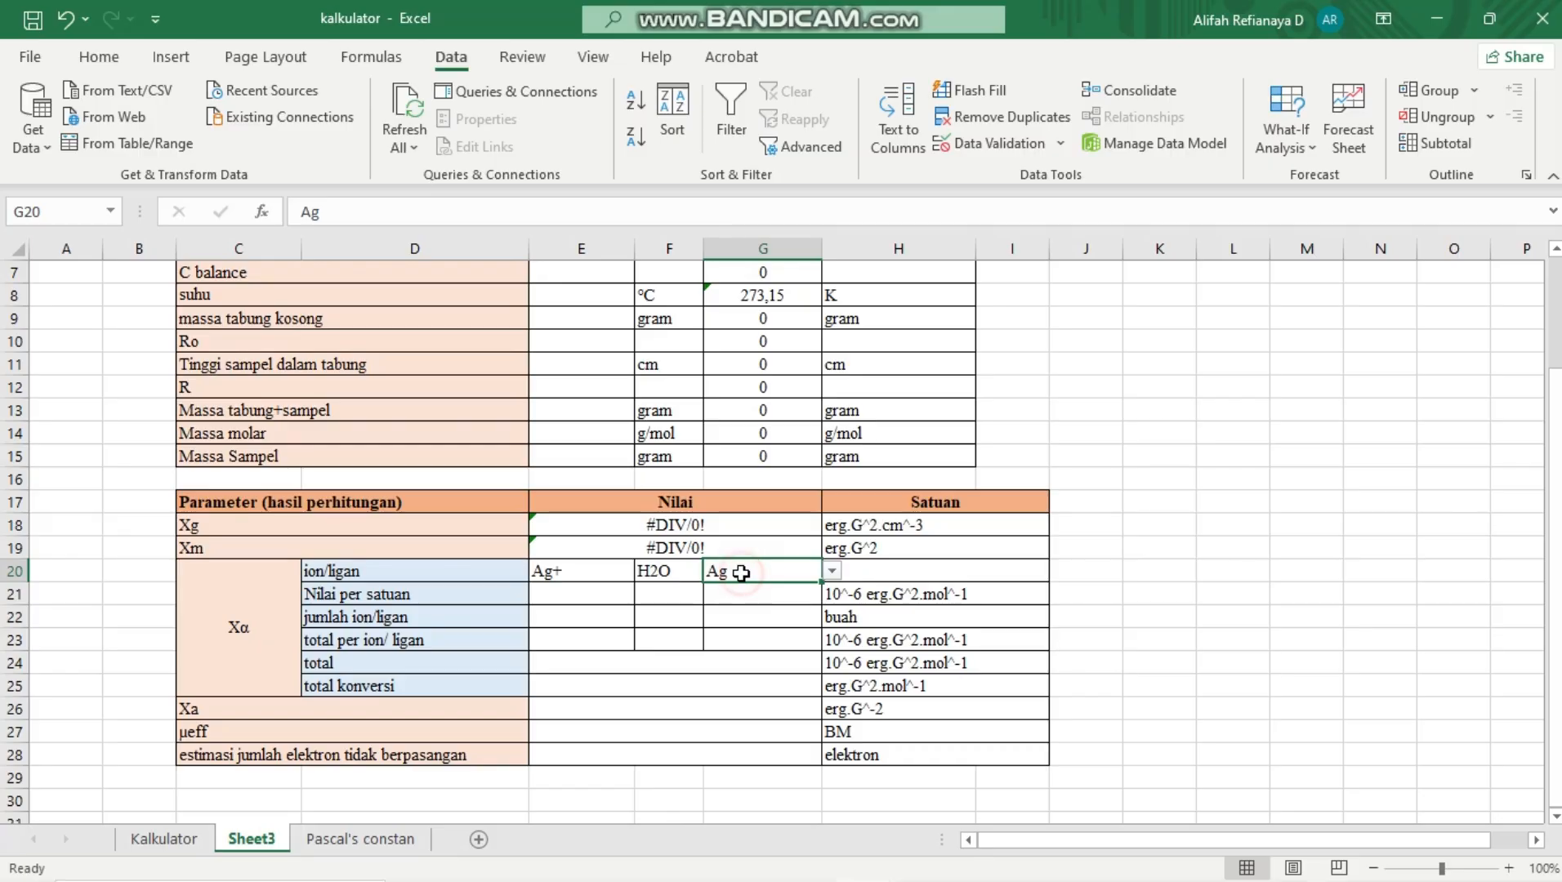
pyautogui.doubleClick(741, 573)
pyautogui.write('3+')
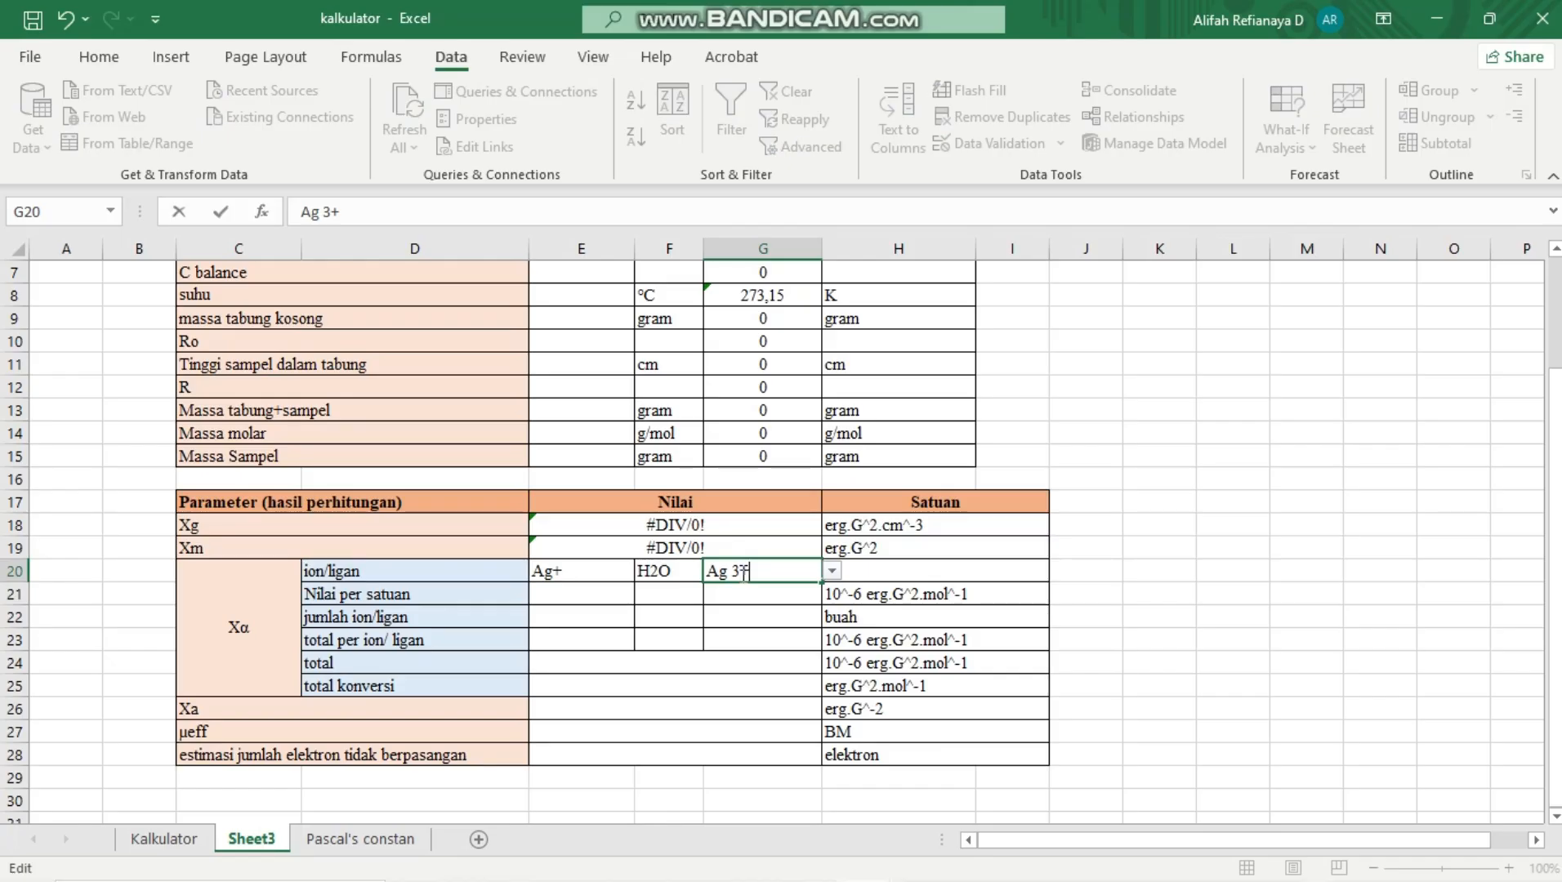
pyautogui.press('Return')
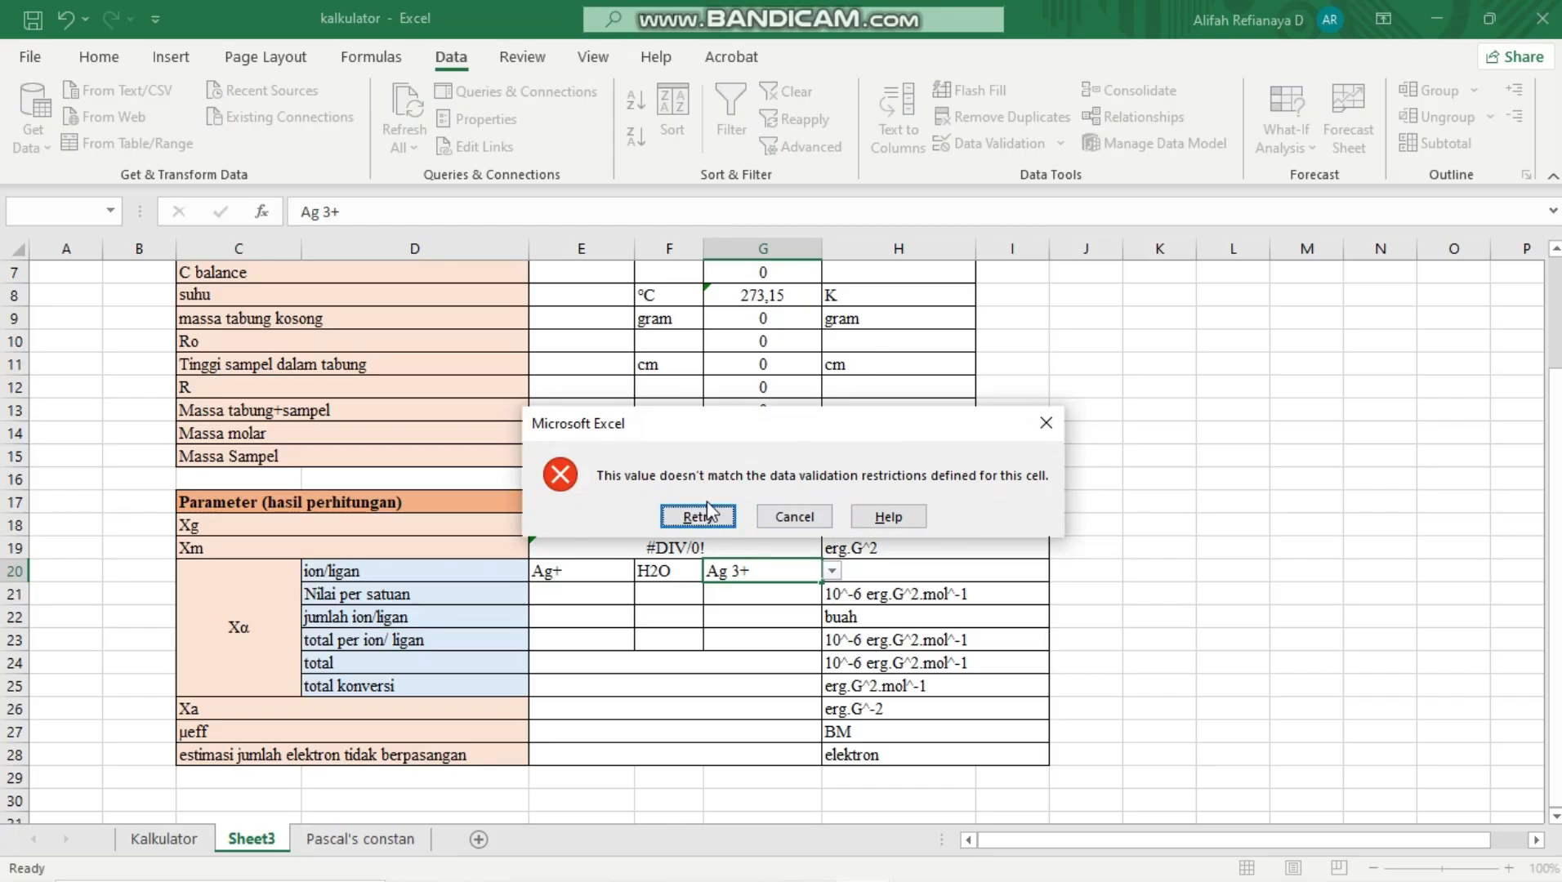
pyautogui.click(794, 523)
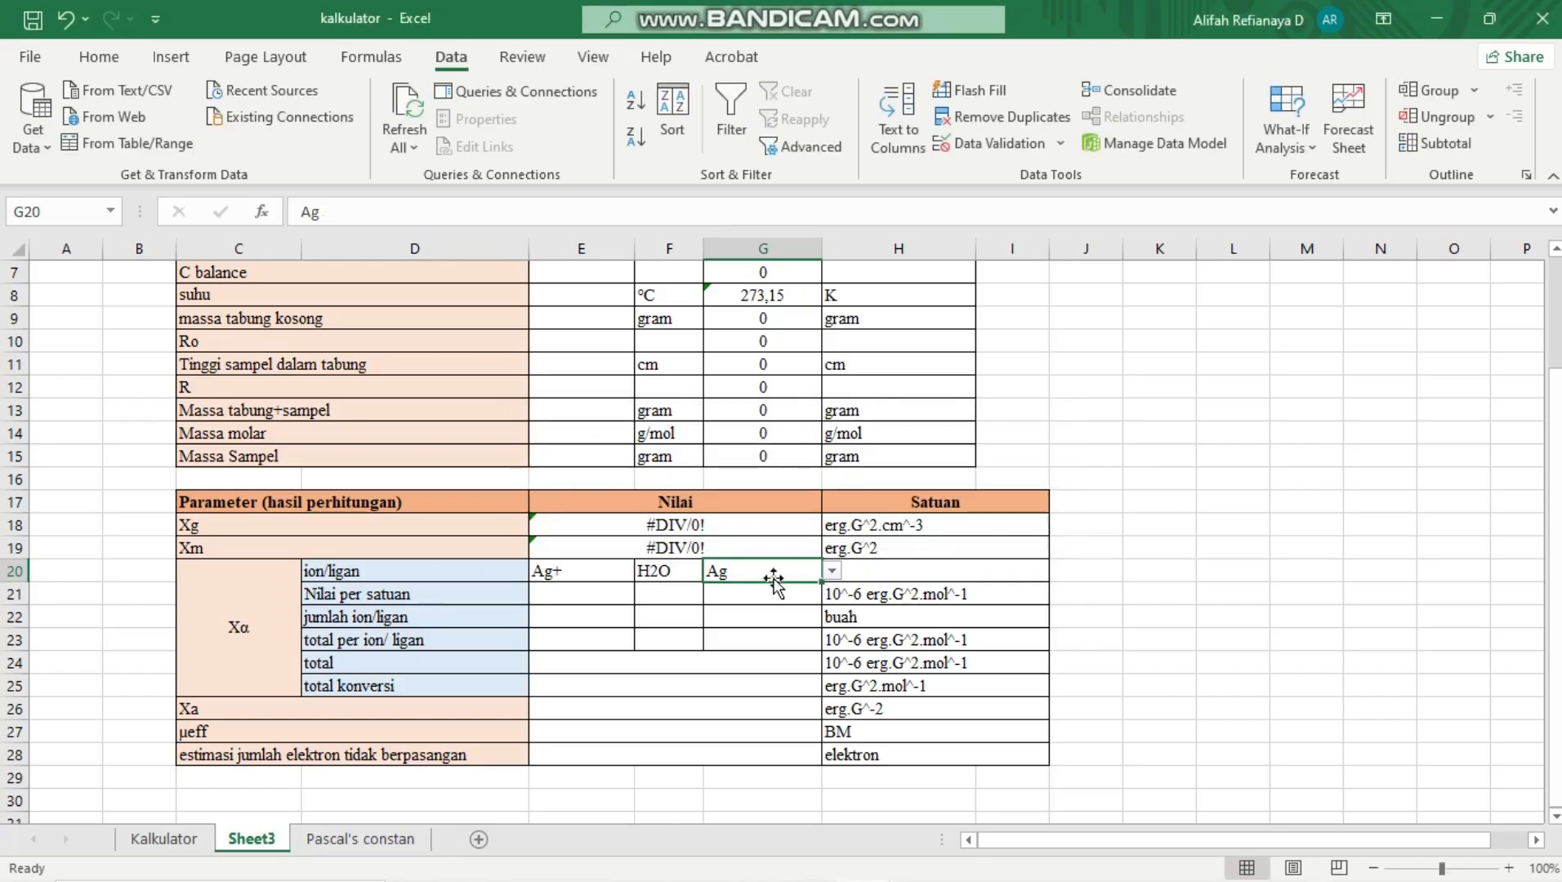
pyautogui.click(694, 603)
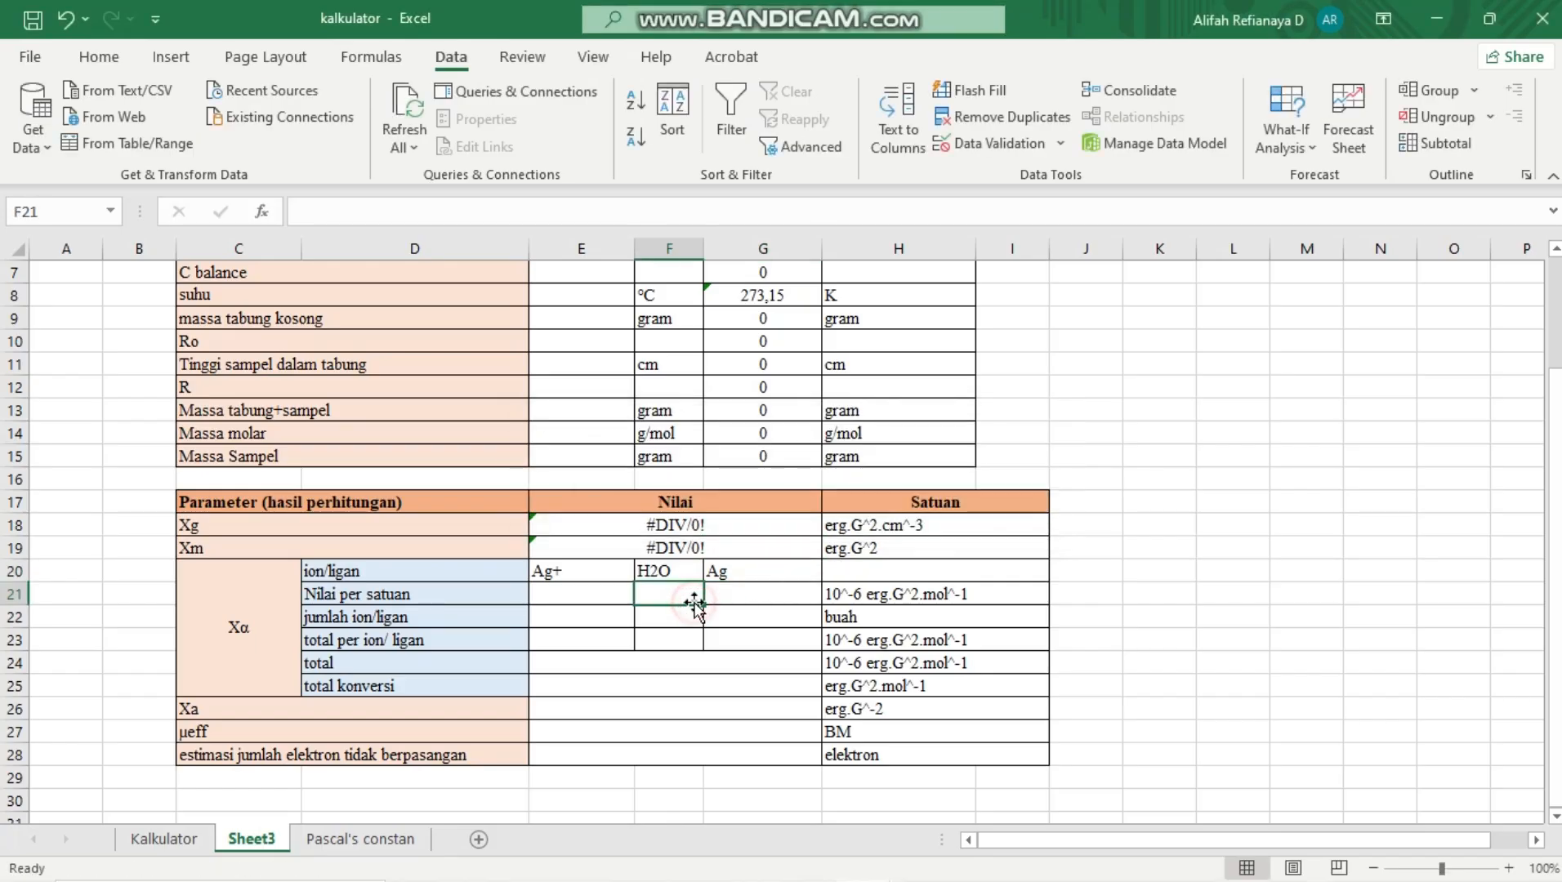
# Clear the test entries from the ion/ligan cells E20:G20
pyautogui.click(572, 578)
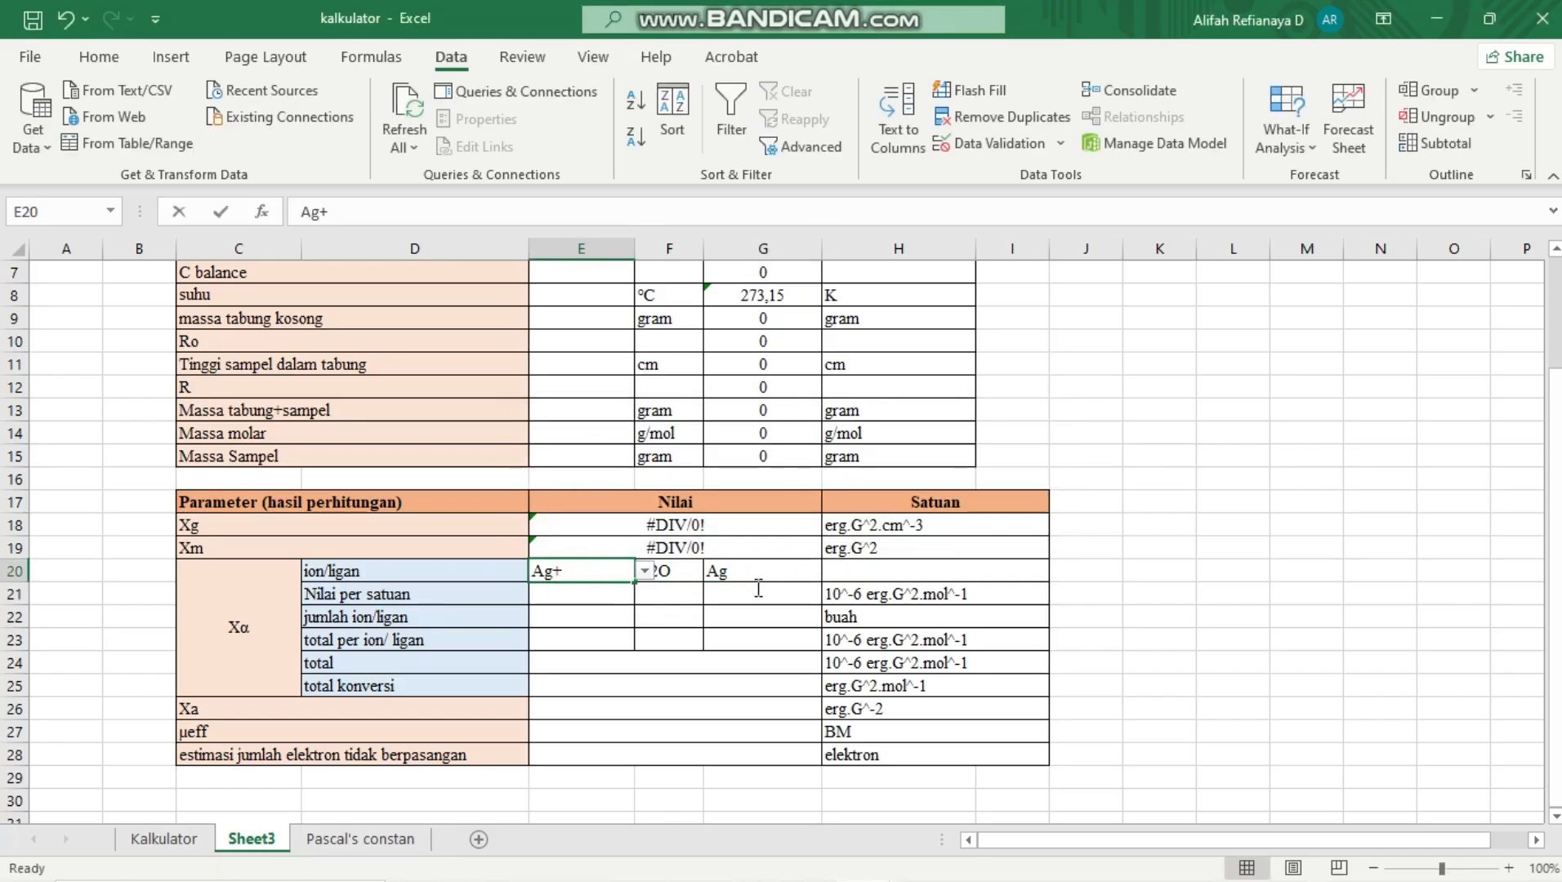
pyautogui.doubleClick(588, 572)
pyautogui.moveTo(761, 573); pyautogui.dragTo(617, 575)
pyautogui.press('Delete')
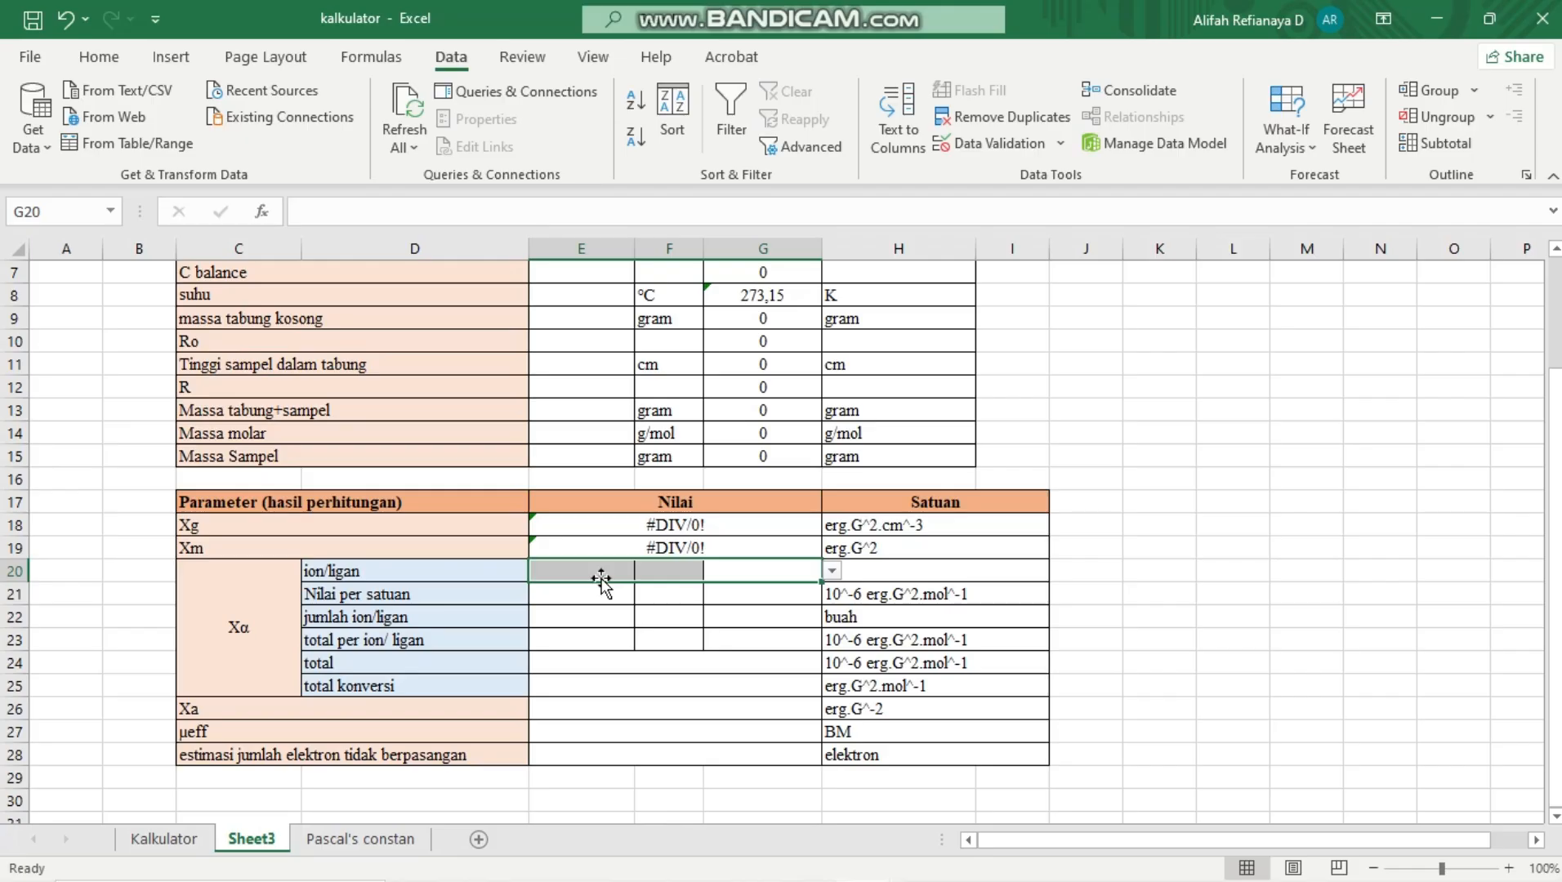
# Start a VLOOKUP formula in E21, the first Nilai per satuan cell, with E20 as the lookup value
pyautogui.click(558, 594)
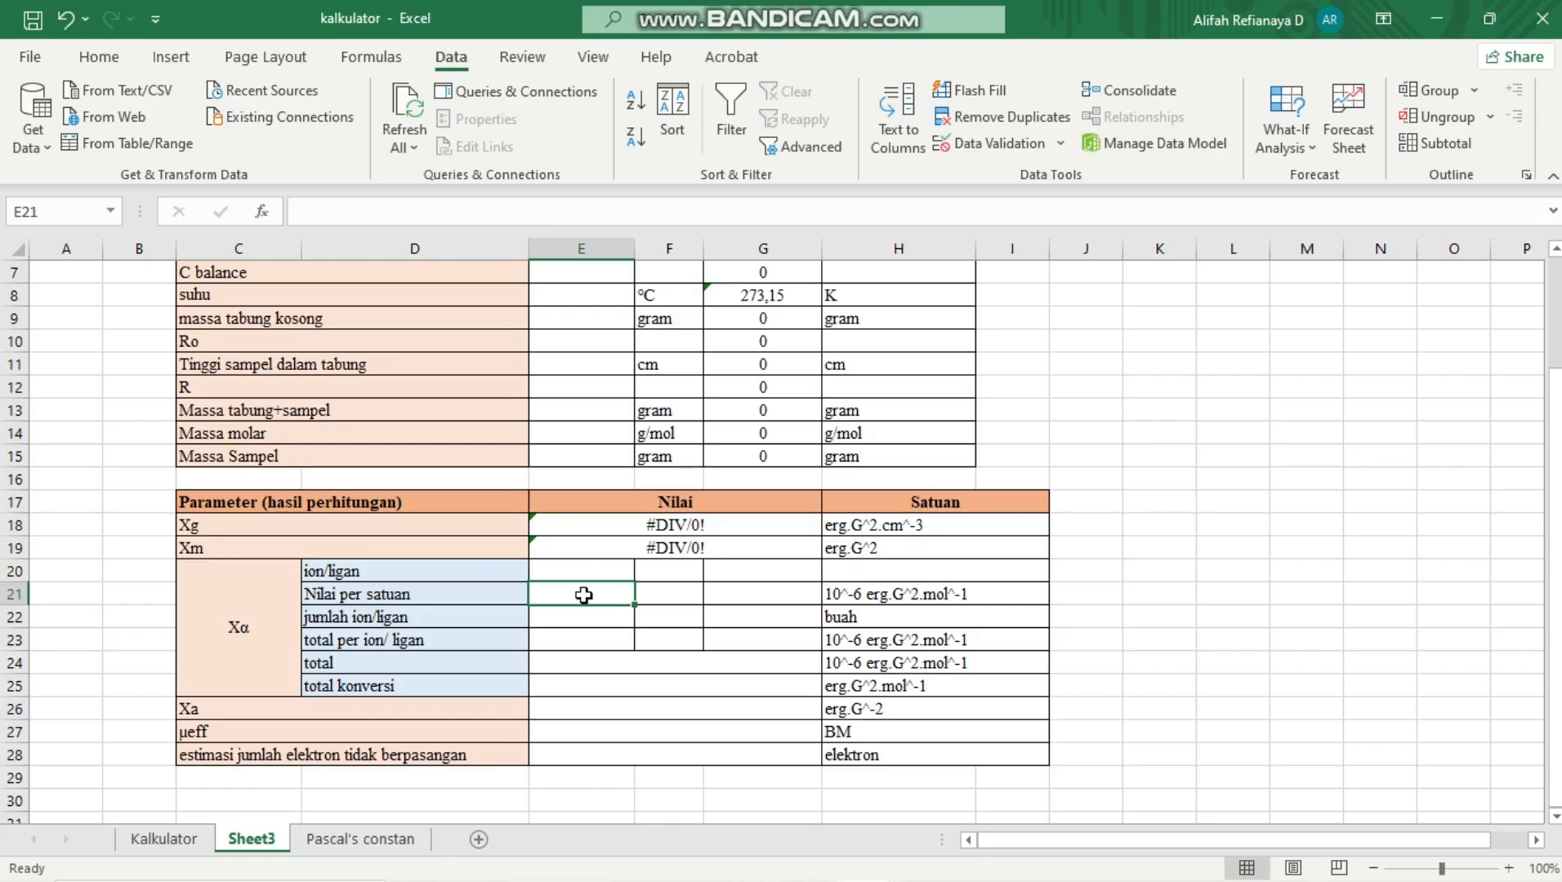
pyautogui.write('v')
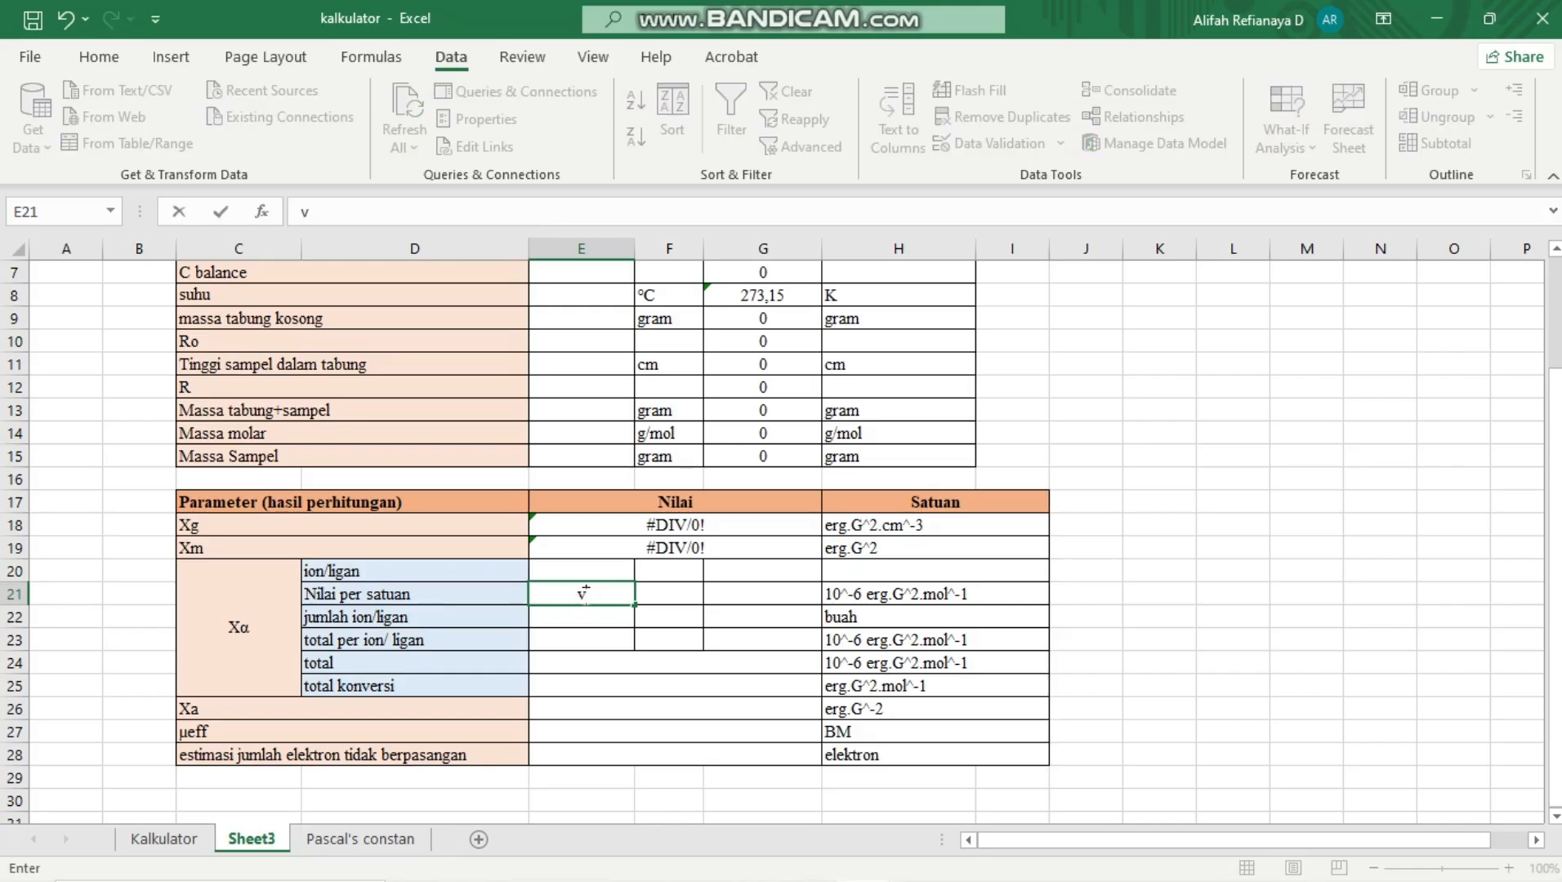
pyautogui.write('lookup')
pyautogui.press('BackSpace')
pyautogui.press('BackSpace')
pyautogui.press('BackSpace')
pyautogui.press('BackSpace')
pyautogui.press('BackSpace')
pyautogui.write('vloo')
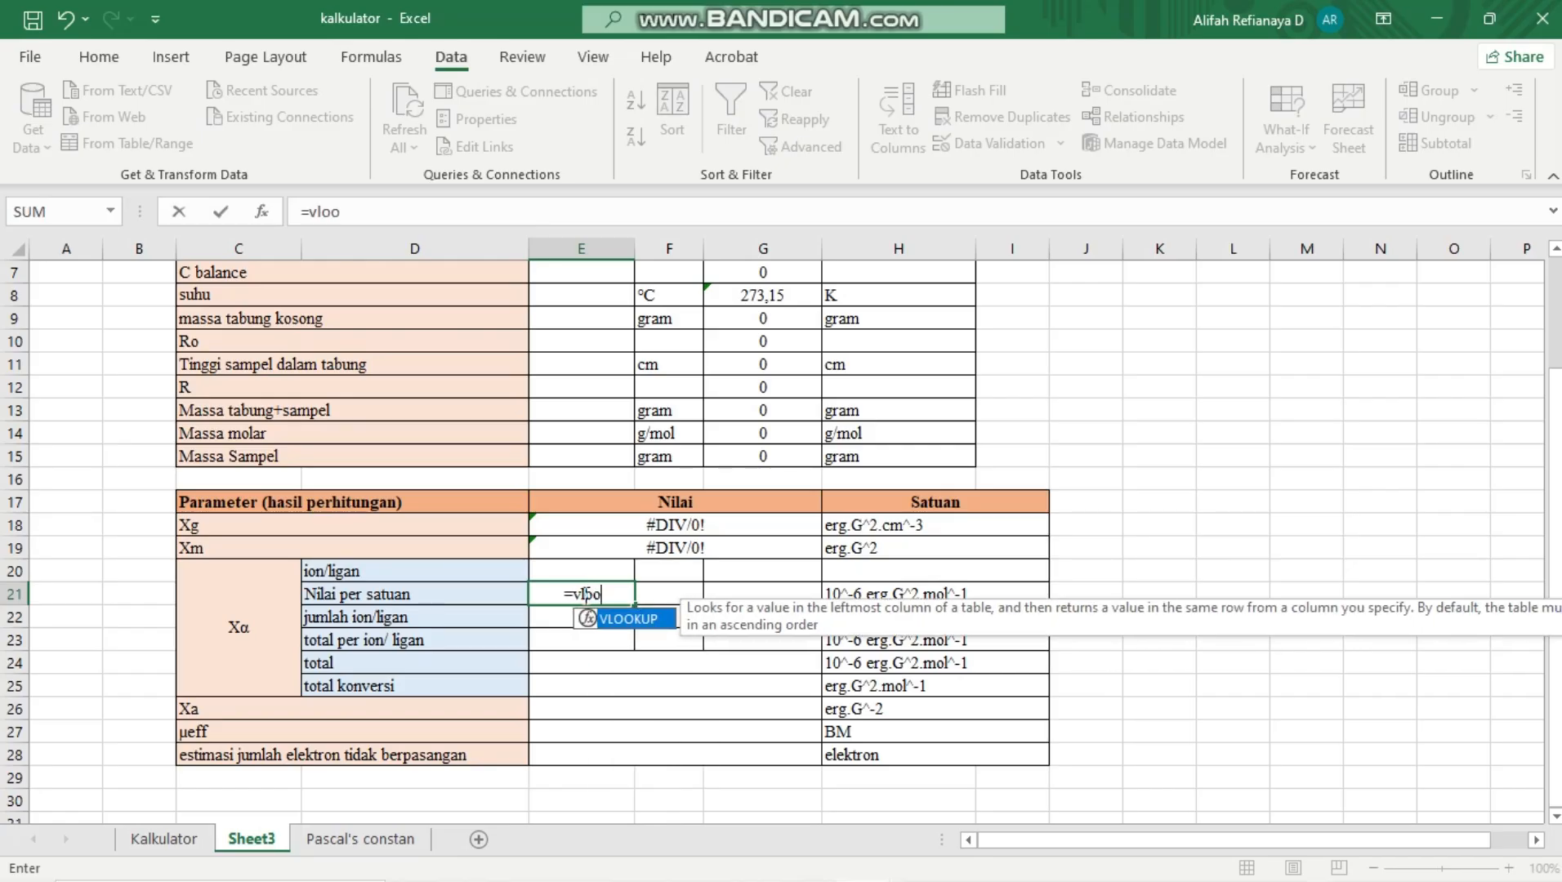
pyautogui.doubleClick(630, 619)
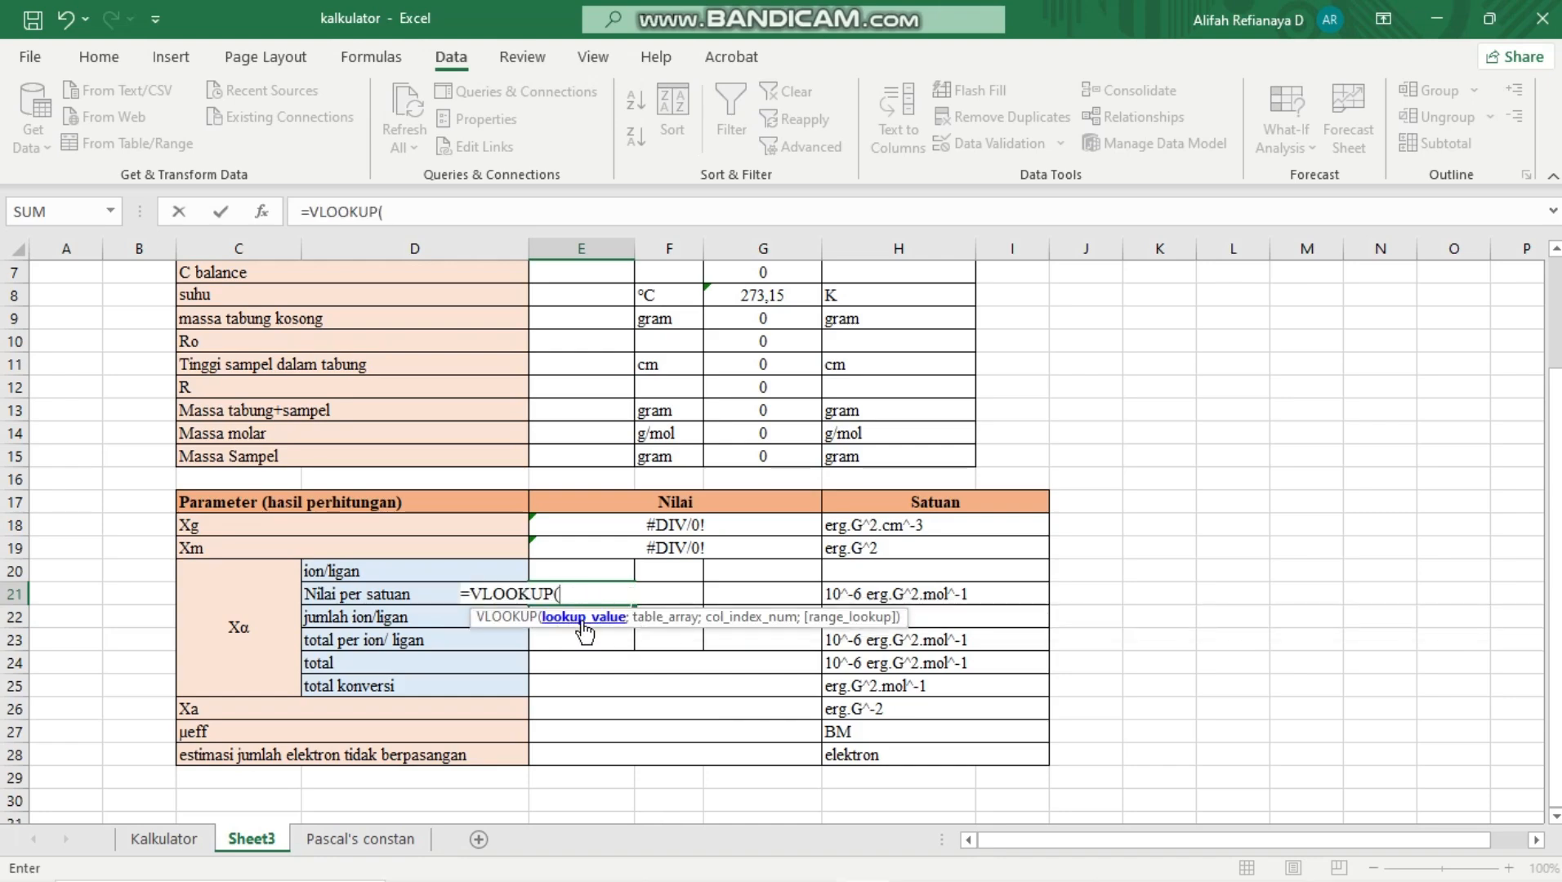
pyautogui.click(574, 567)
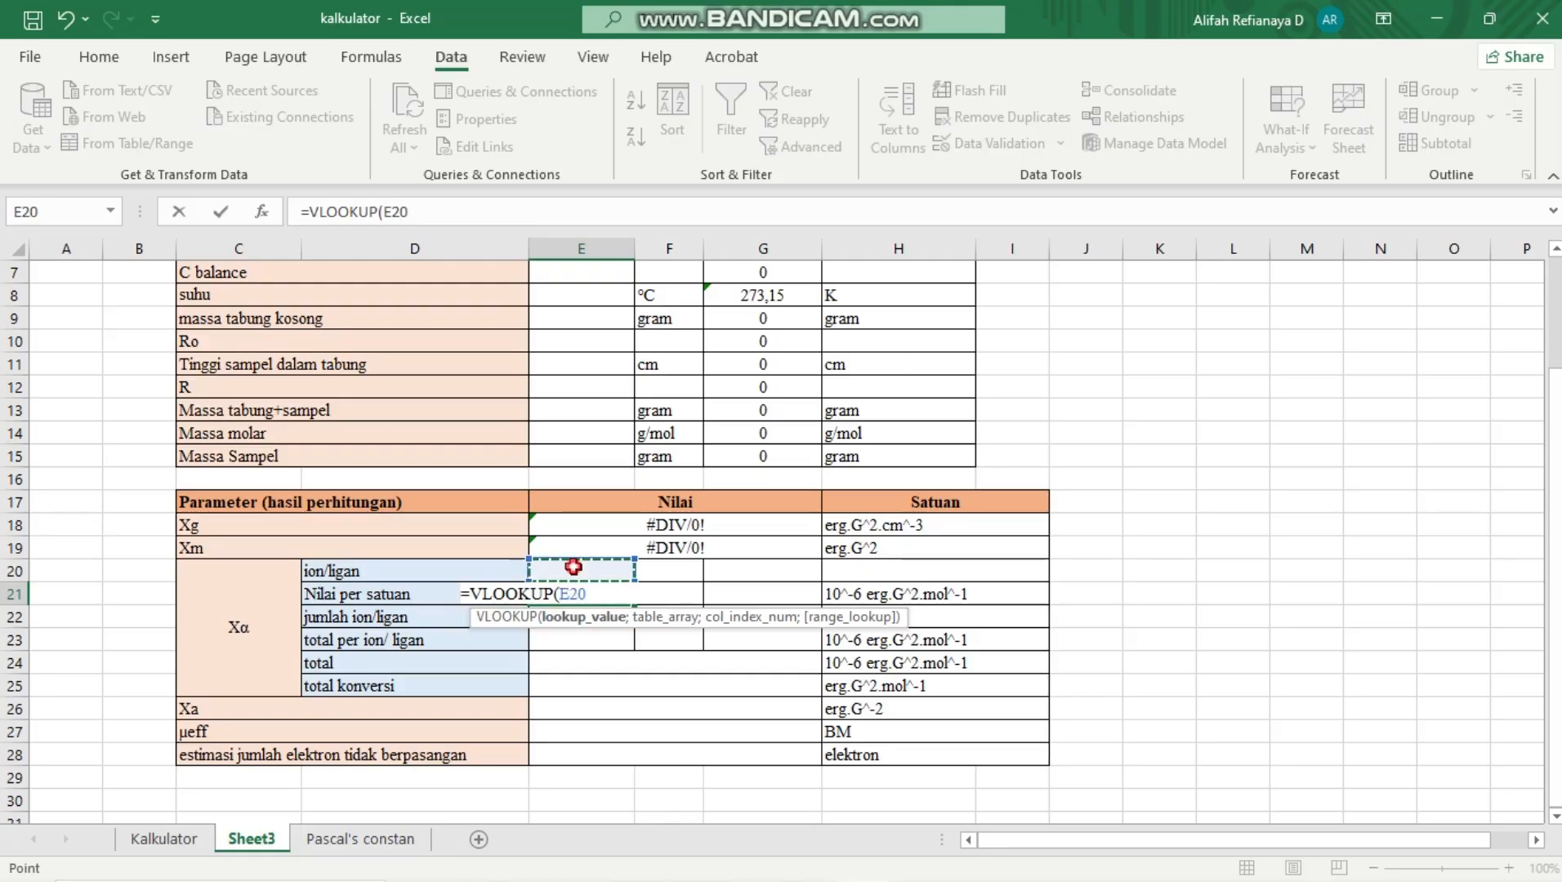
pyautogui.write(';')
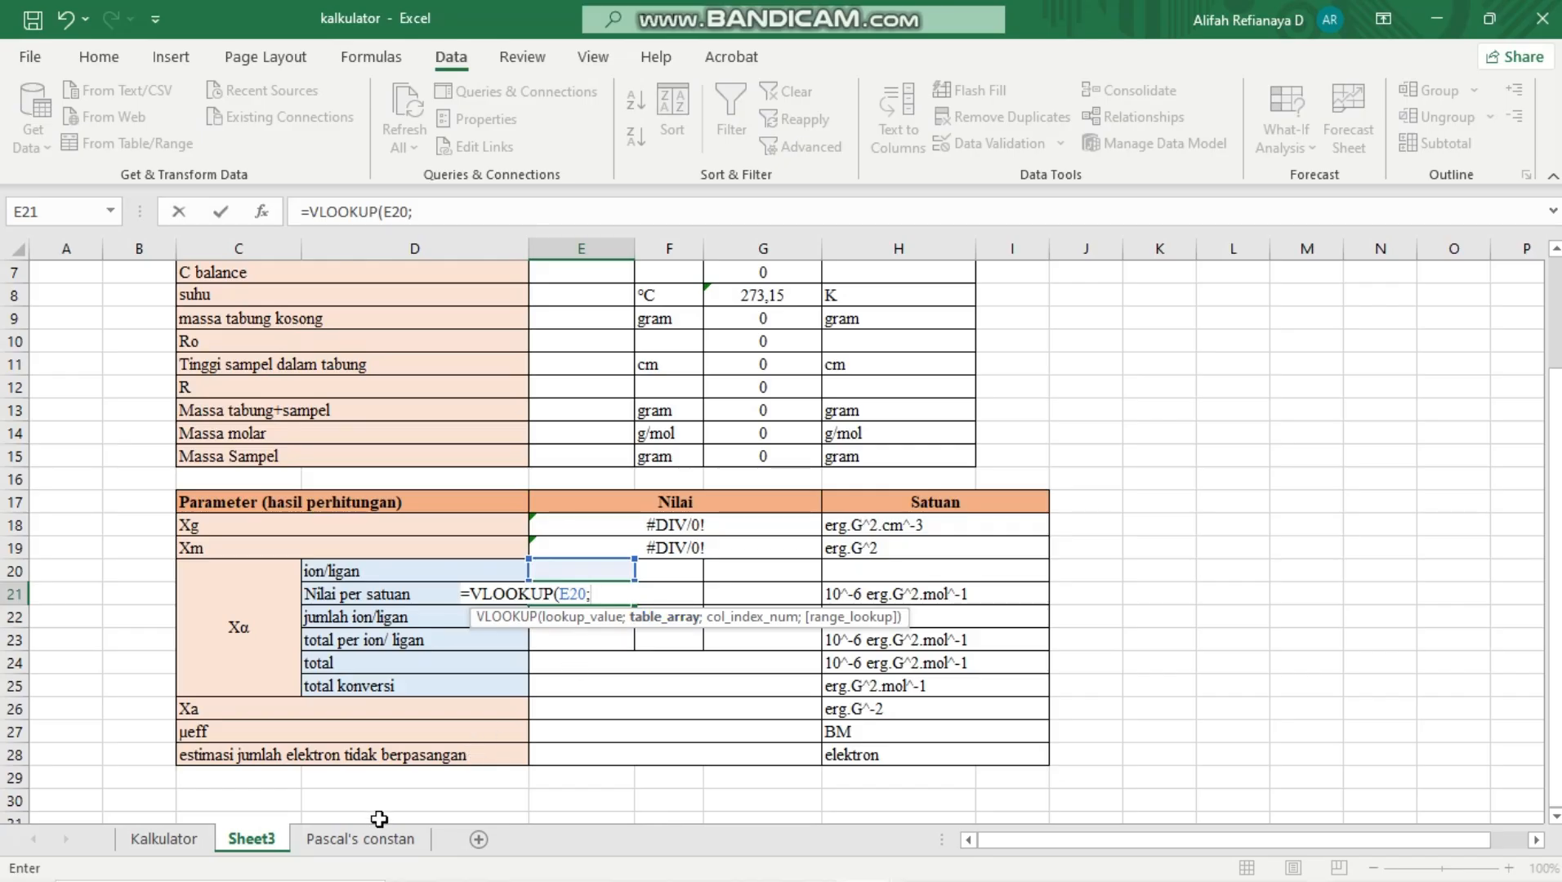
# Set the VLOOKUP table array to B3:$C$234 on the Pascal's constan sheet, making only the end reference absolute
pyautogui.click(368, 843)
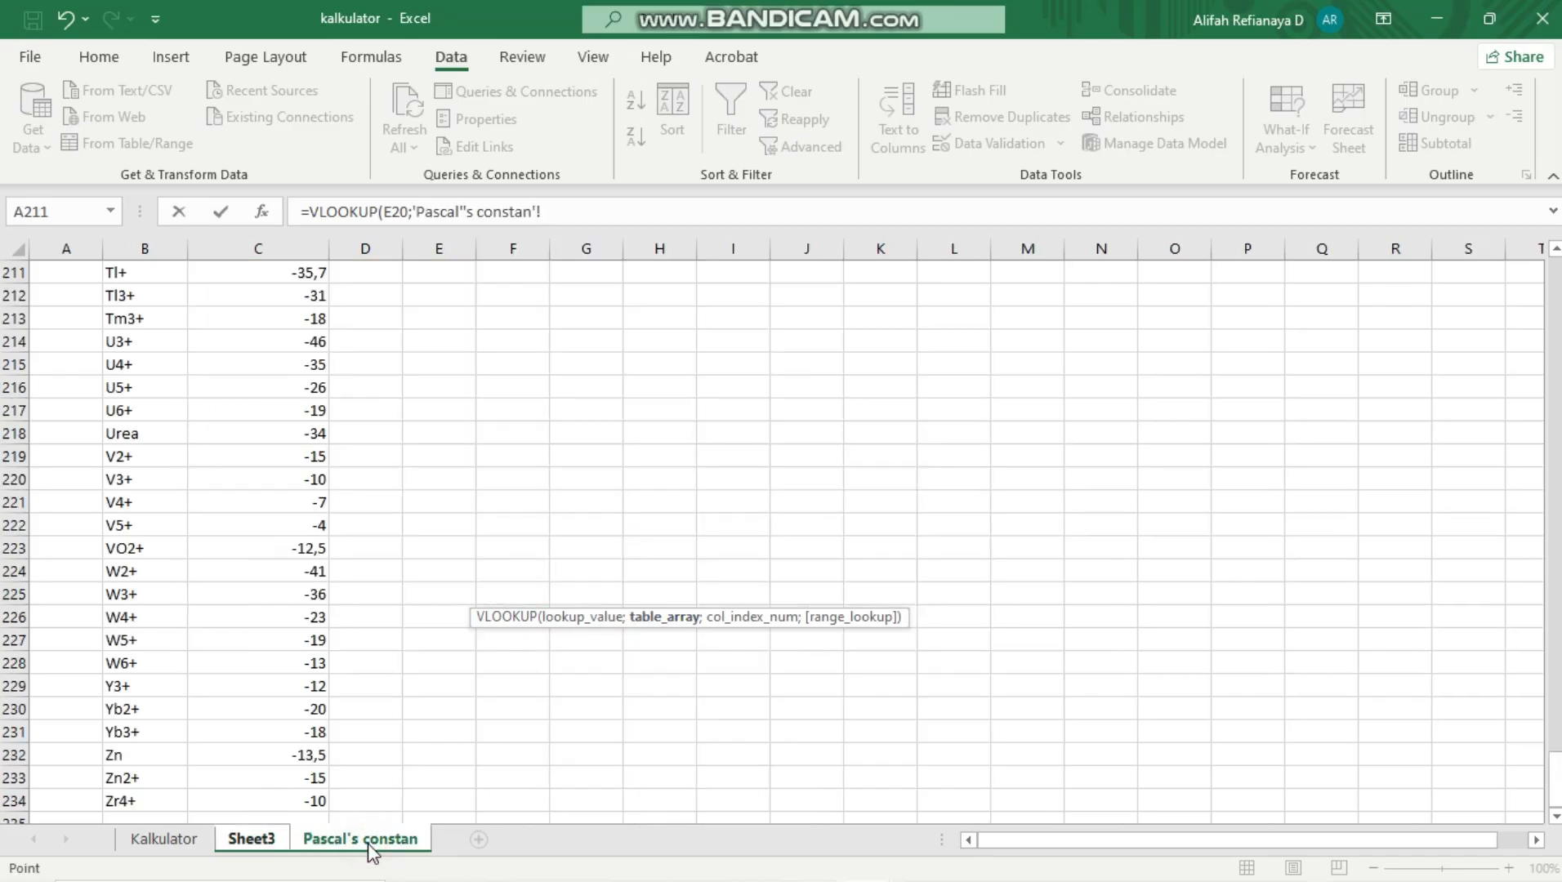
pyautogui.scroll(20, 275, 589)
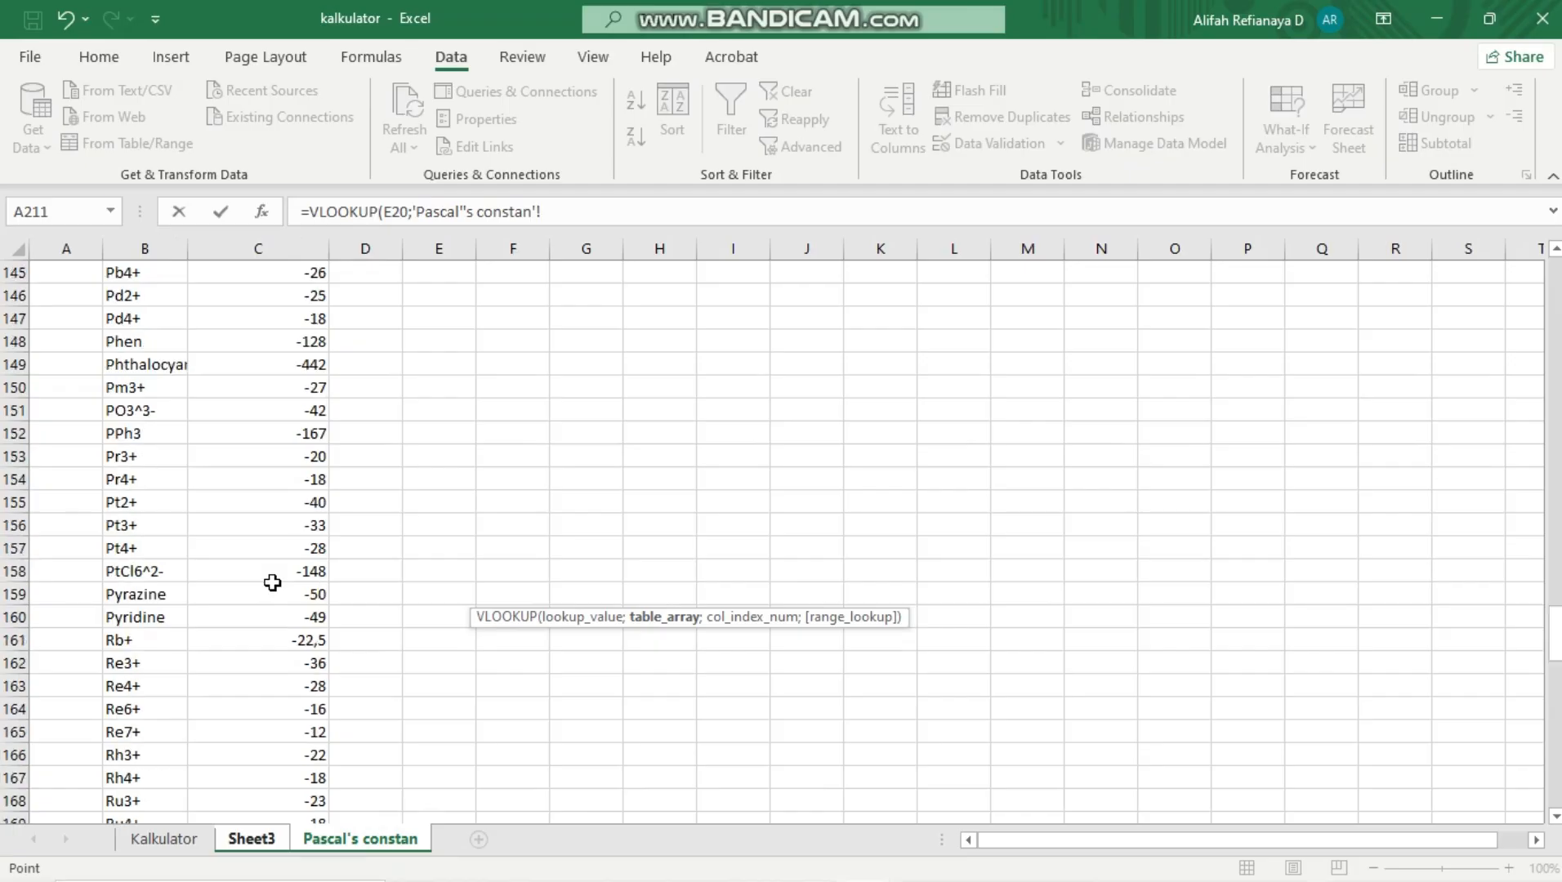
pyautogui.scroll(6, 272, 582)
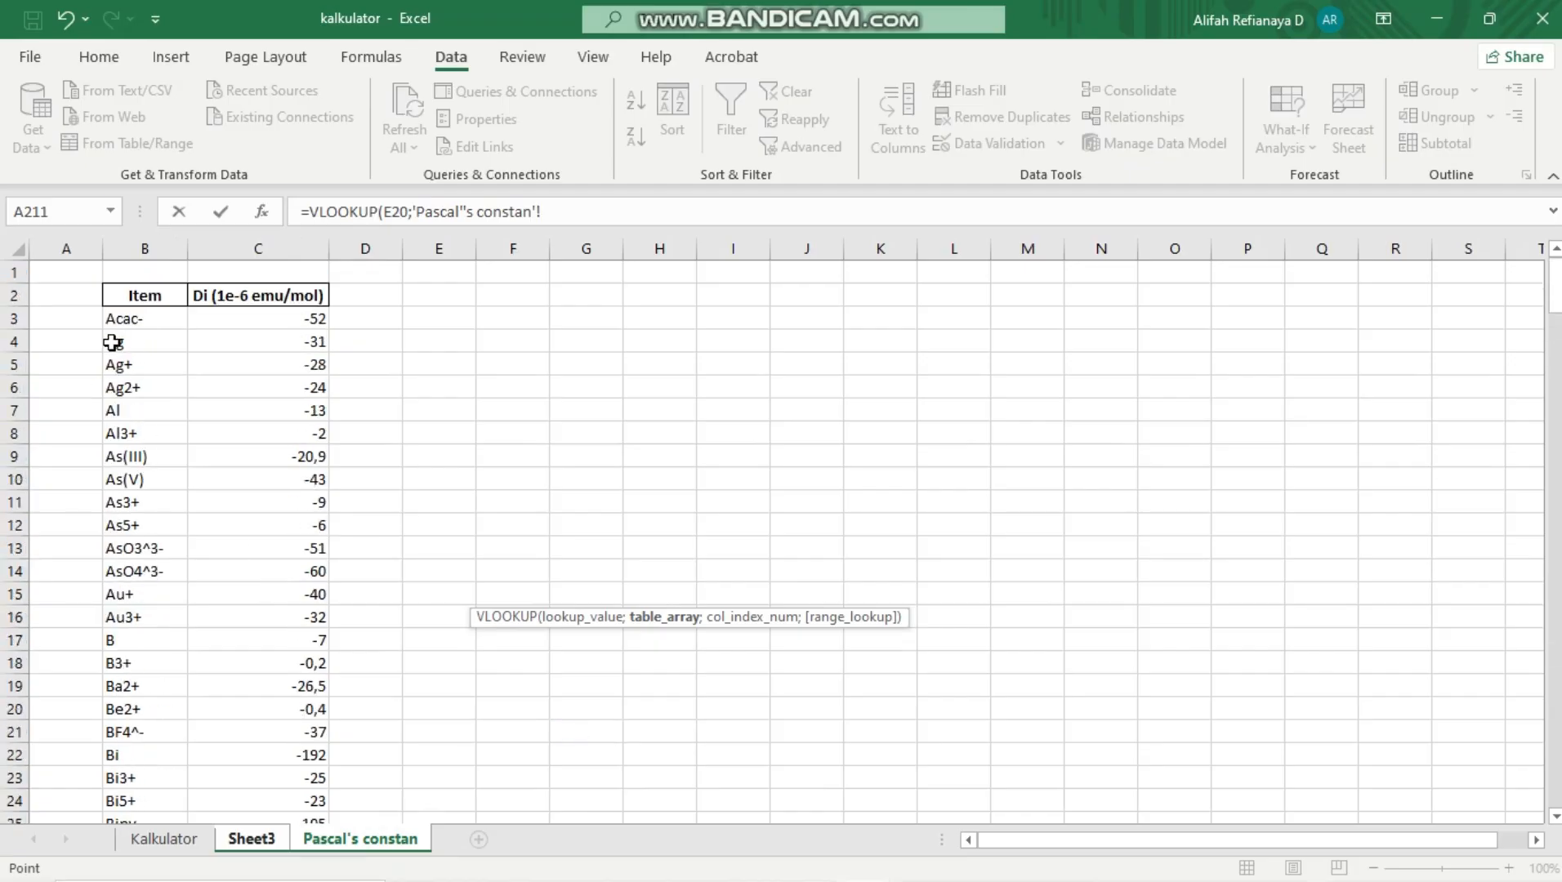
pyautogui.click(126, 320)
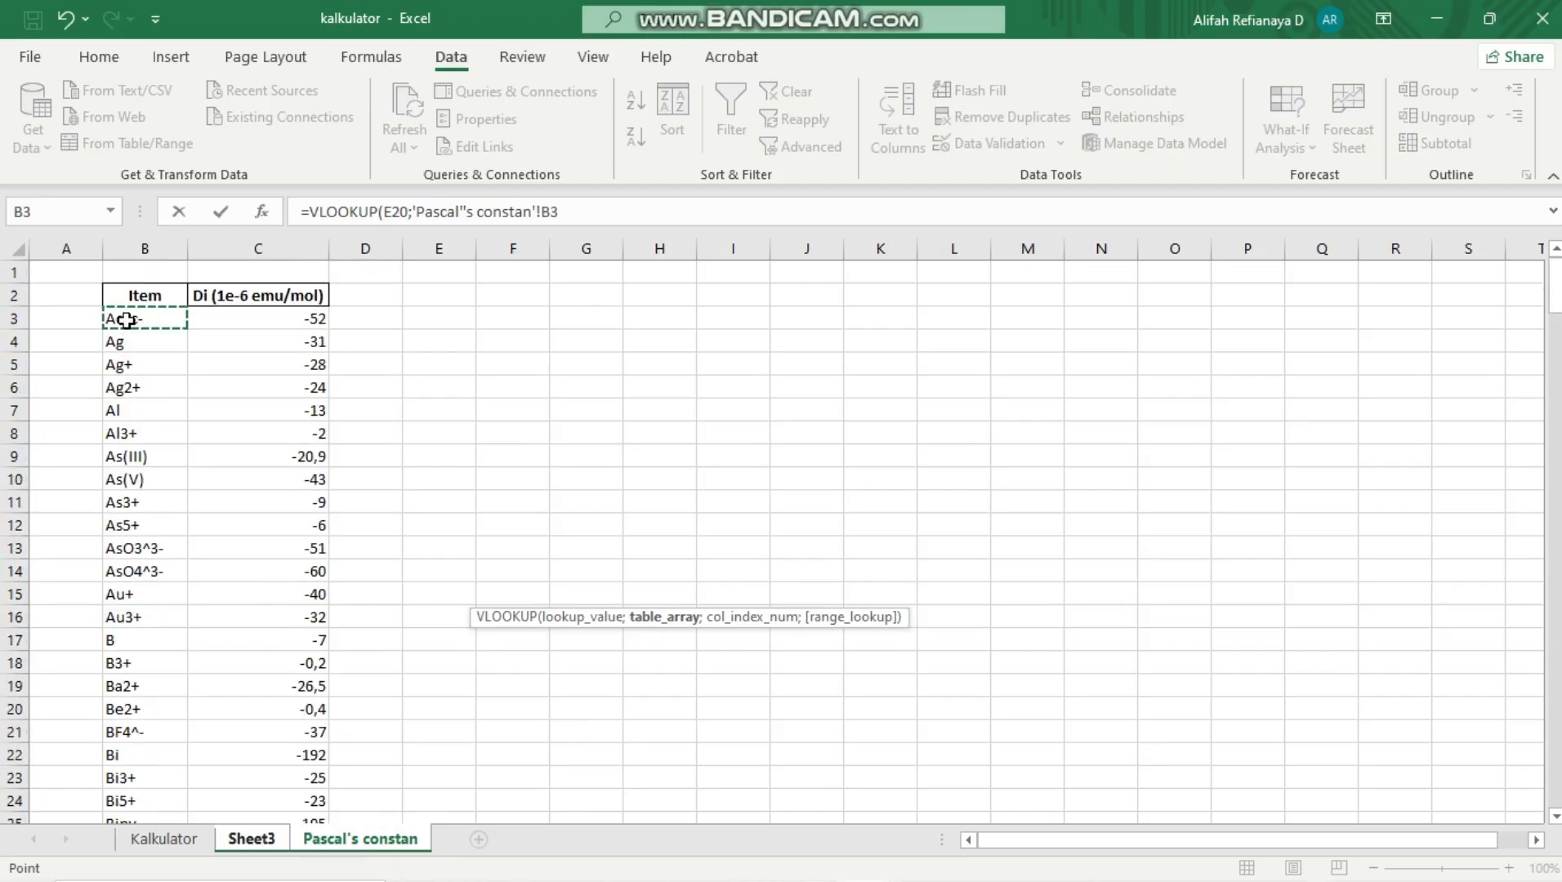
pyautogui.hotkey('shift', 'Right')
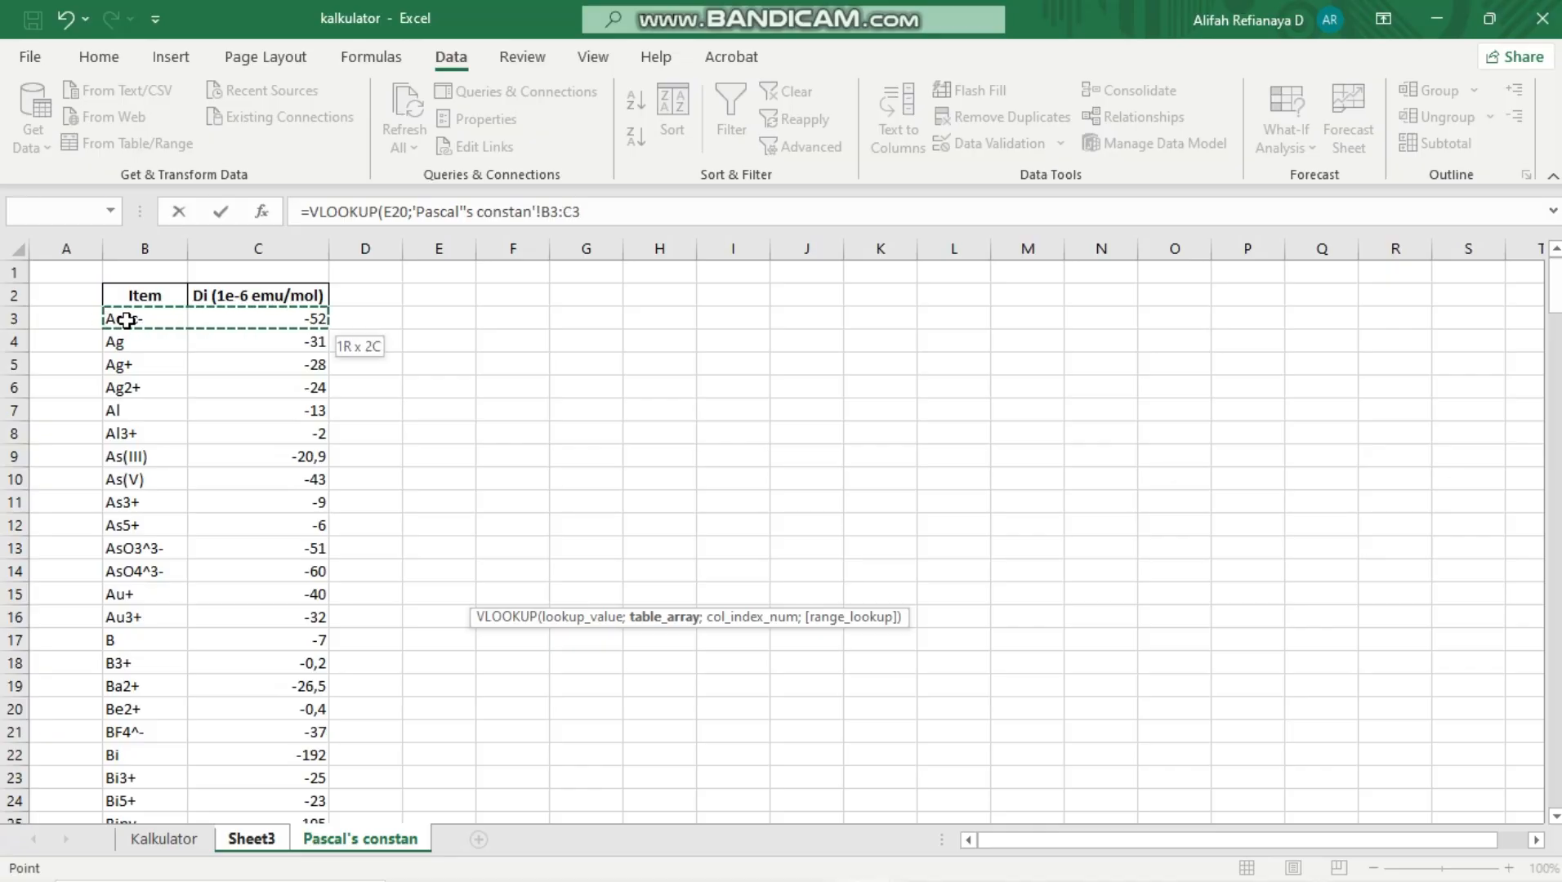
pyautogui.hotkey('ctrl', 'shift', 'Down')
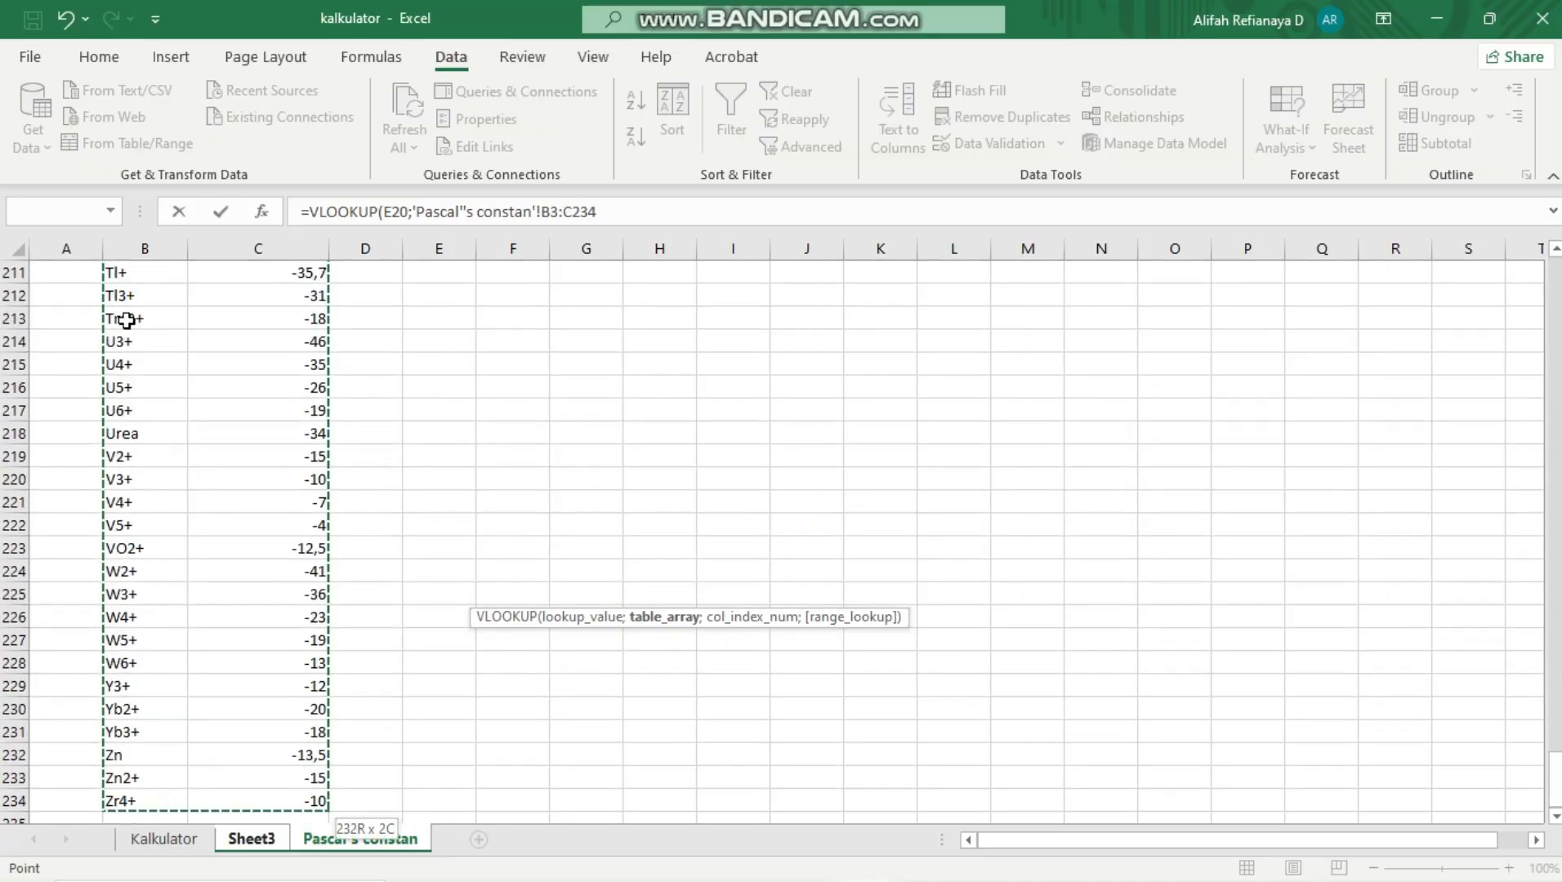
pyautogui.write(';')
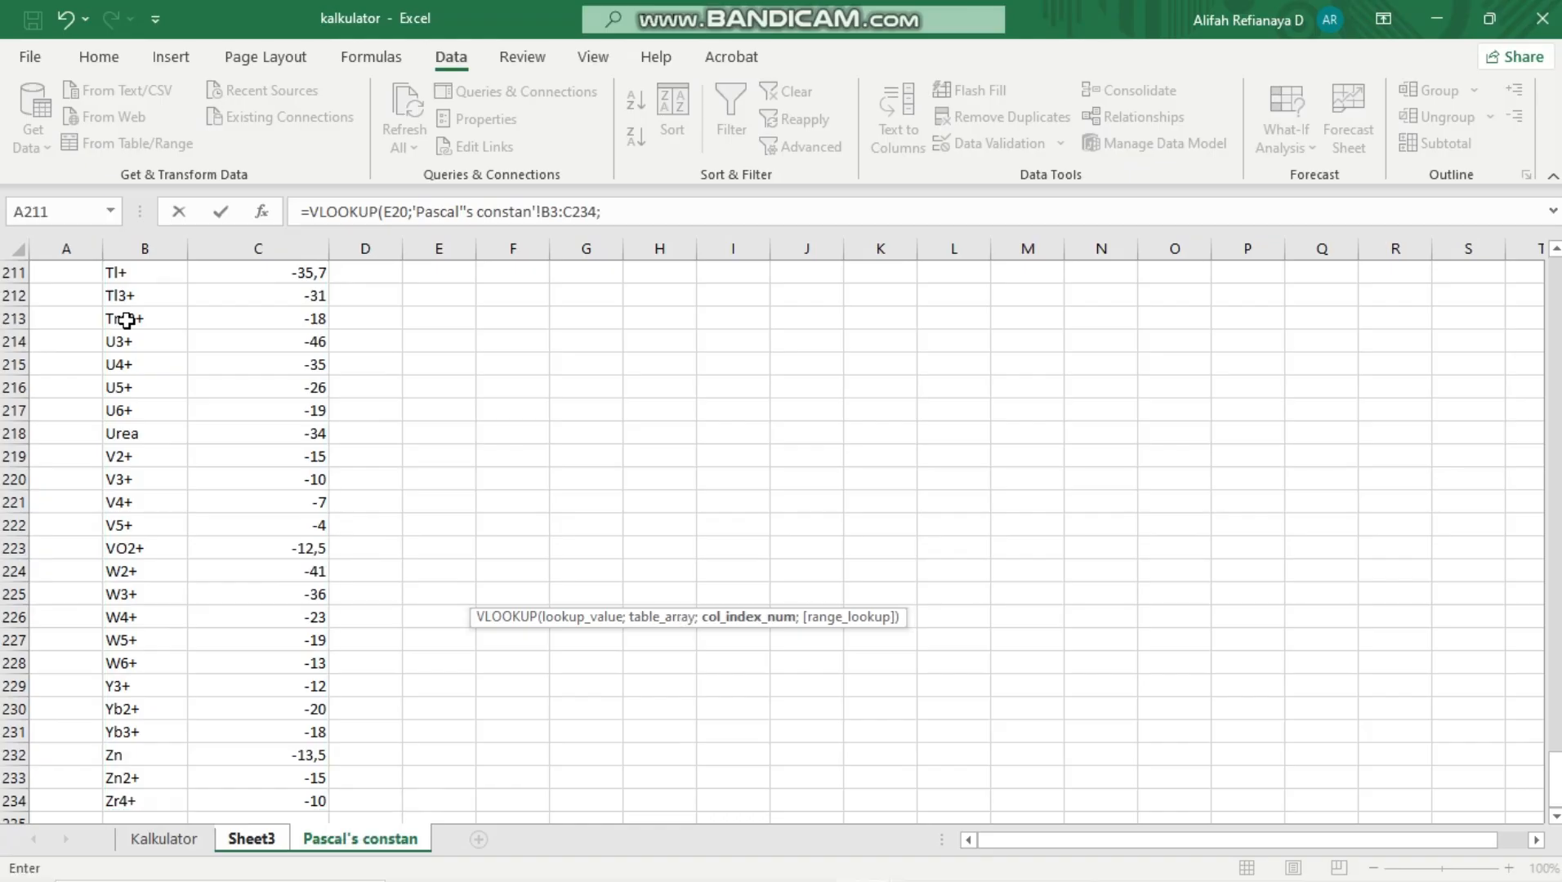
pyautogui.press('Left')
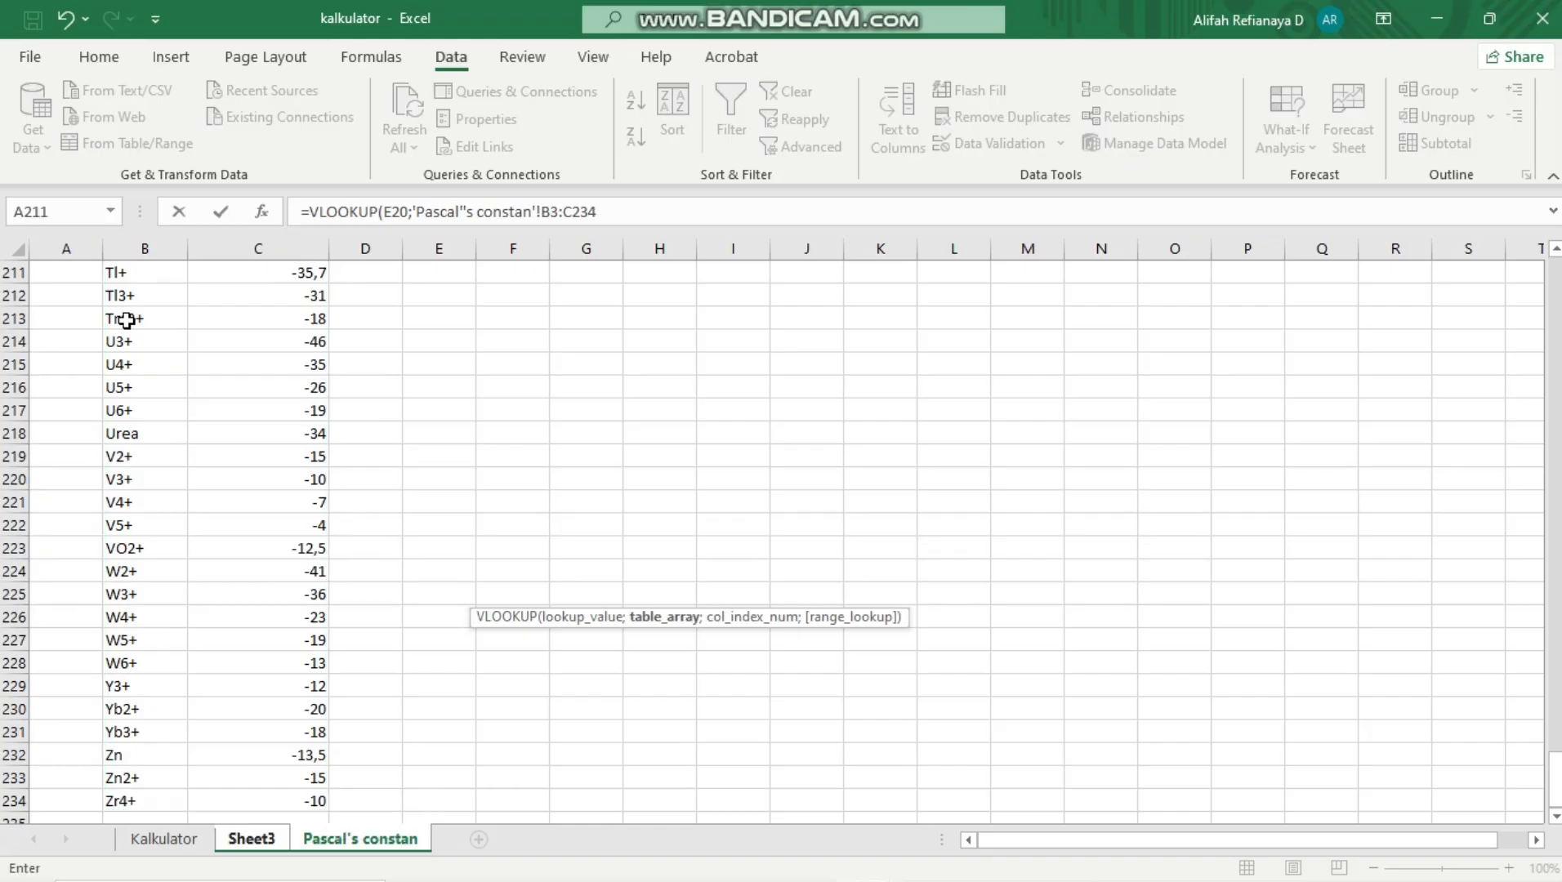
pyautogui.press('F4')
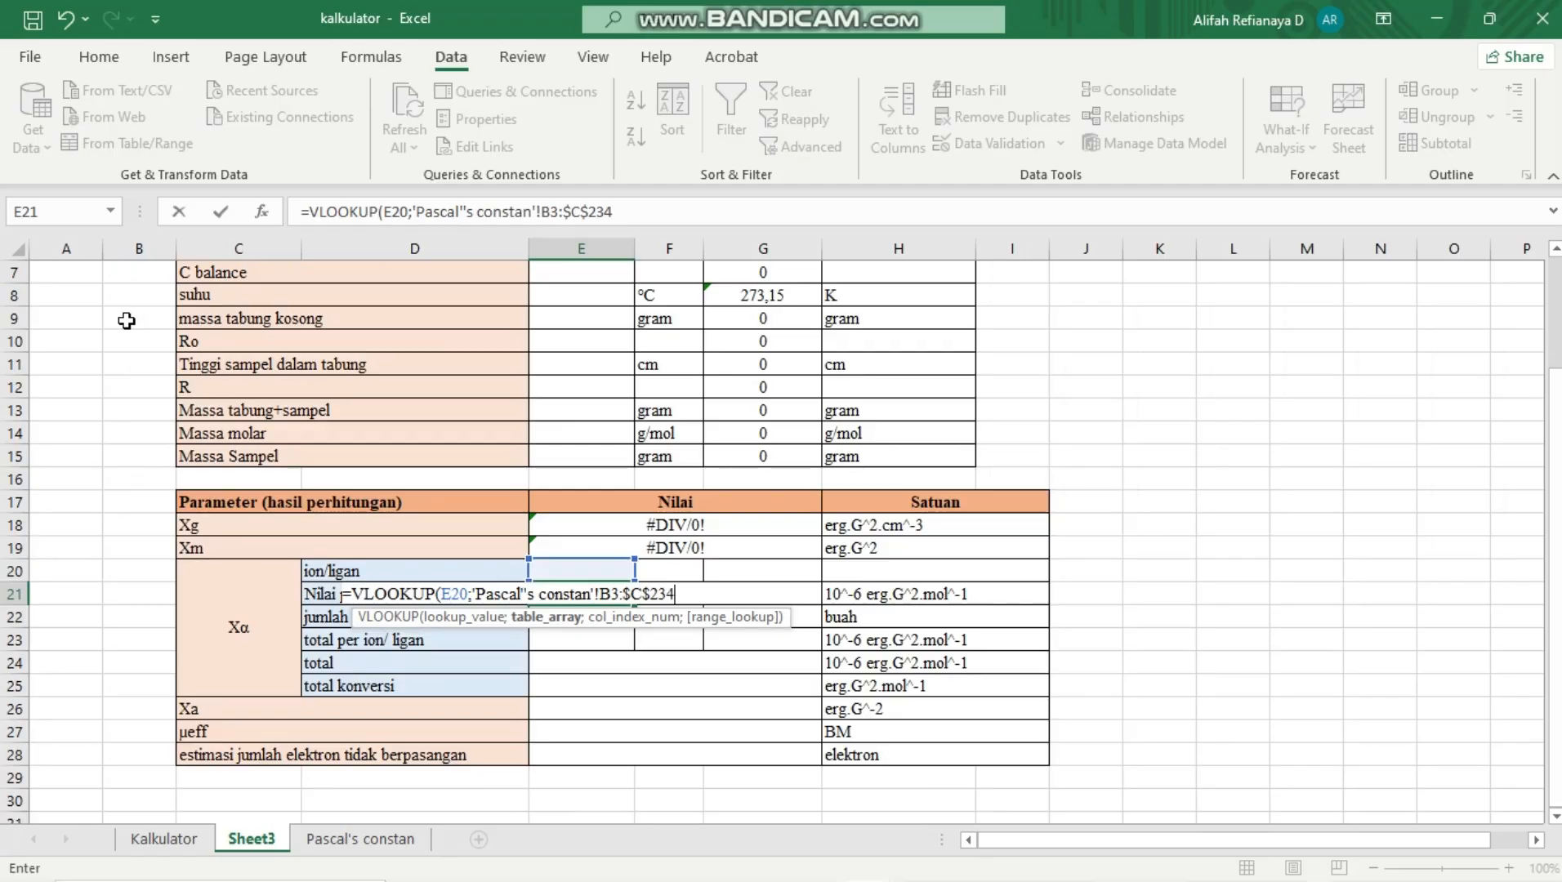
pyautogui.write(';')
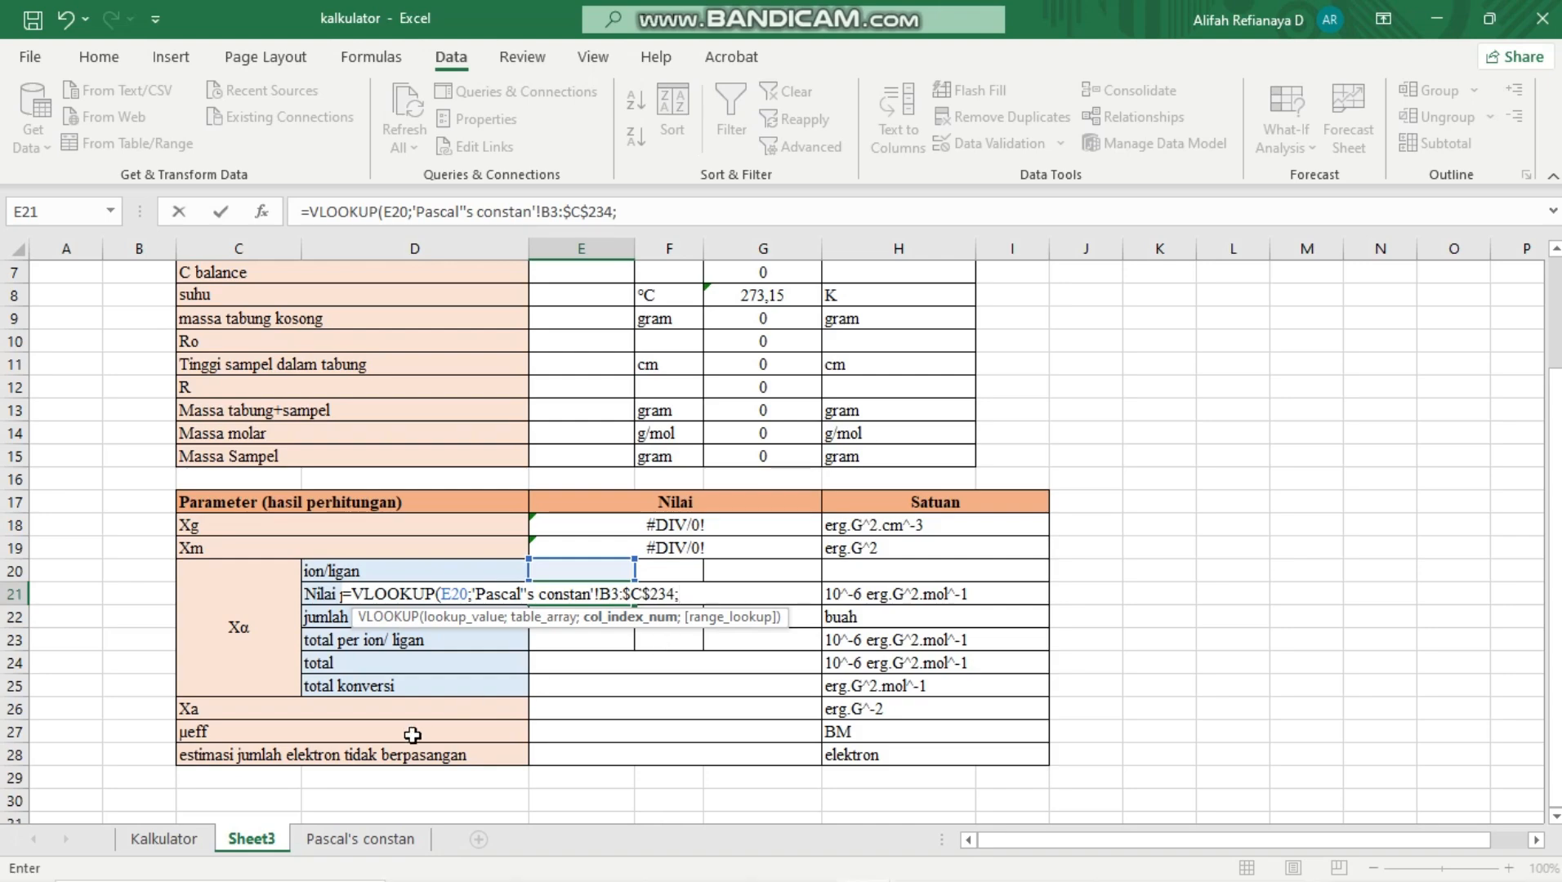
# Try the range C3:C234 on the Pascal's constan sheet as the VLOOKUP column index and enter the formula
pyautogui.click(360, 839)
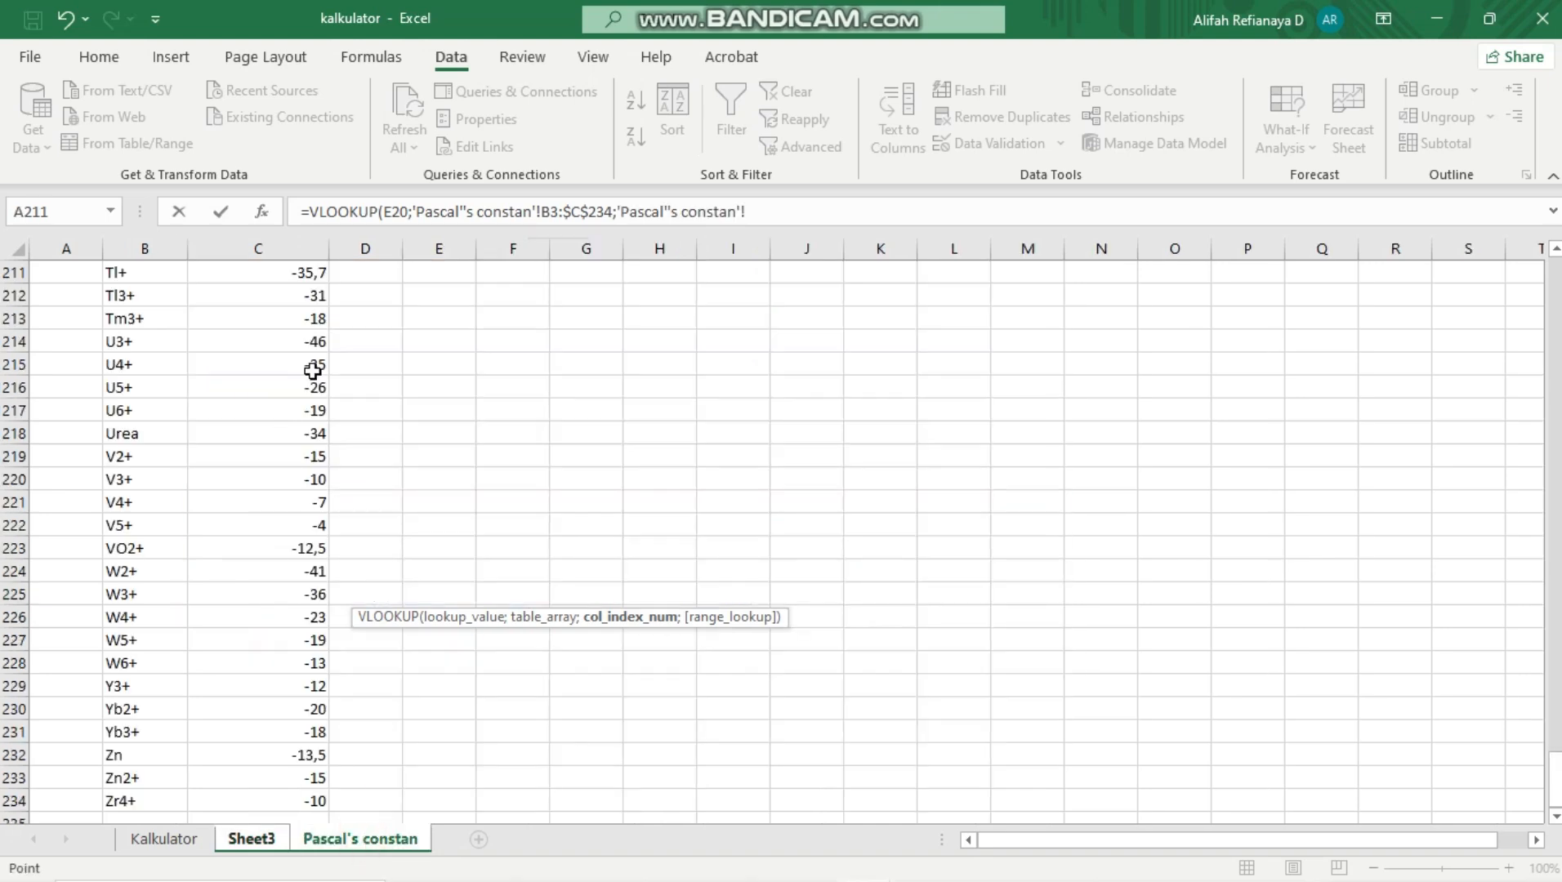
pyautogui.scroll(10, 325, 359)
pyautogui.scroll(20, 325, 359)
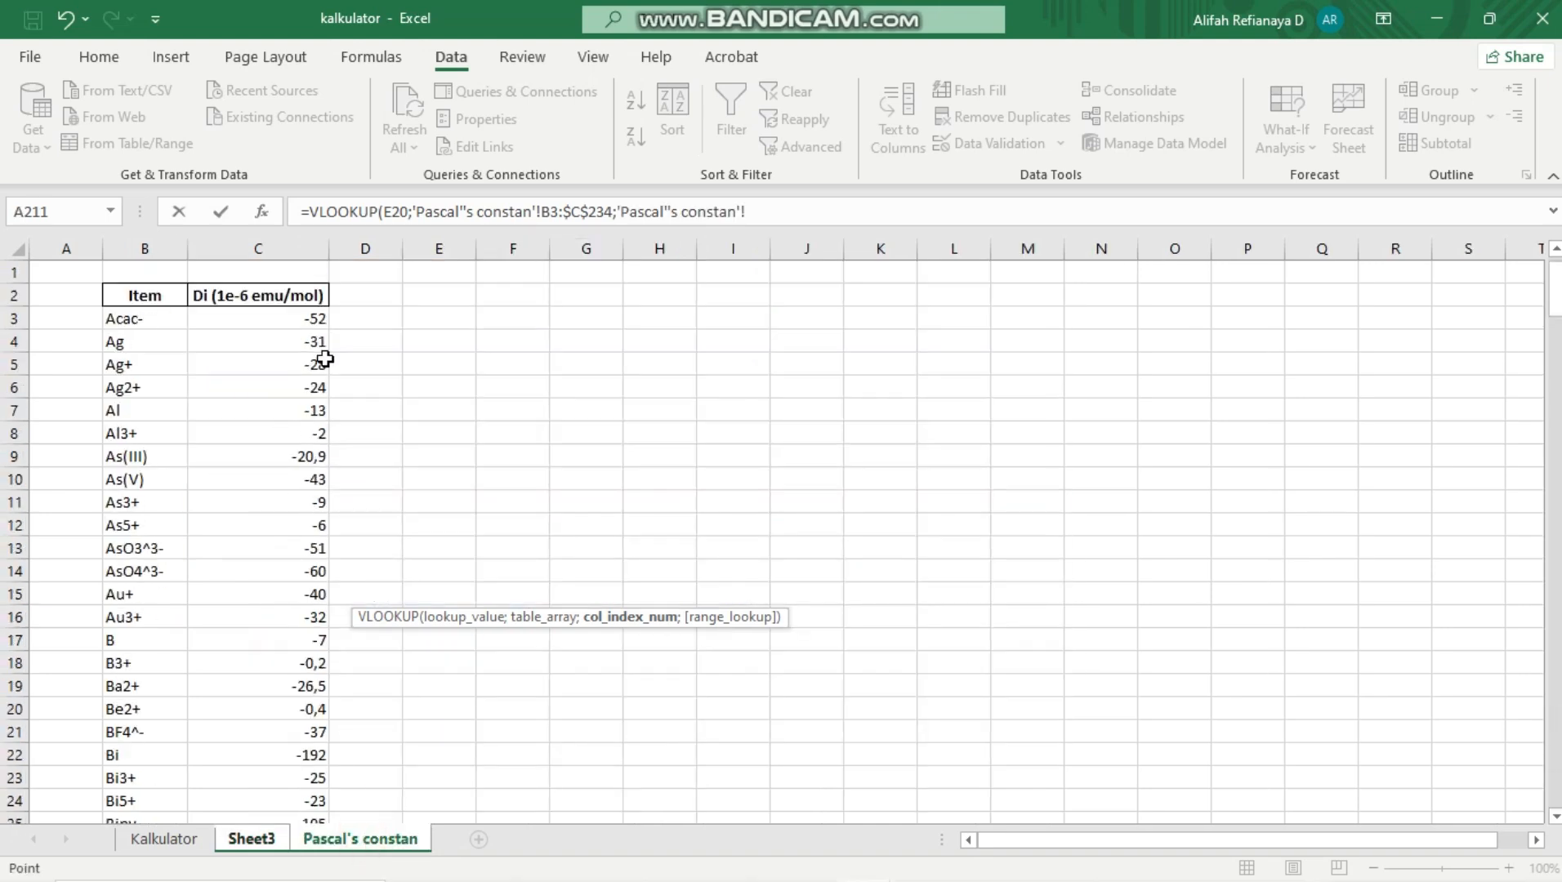
pyautogui.click(307, 318)
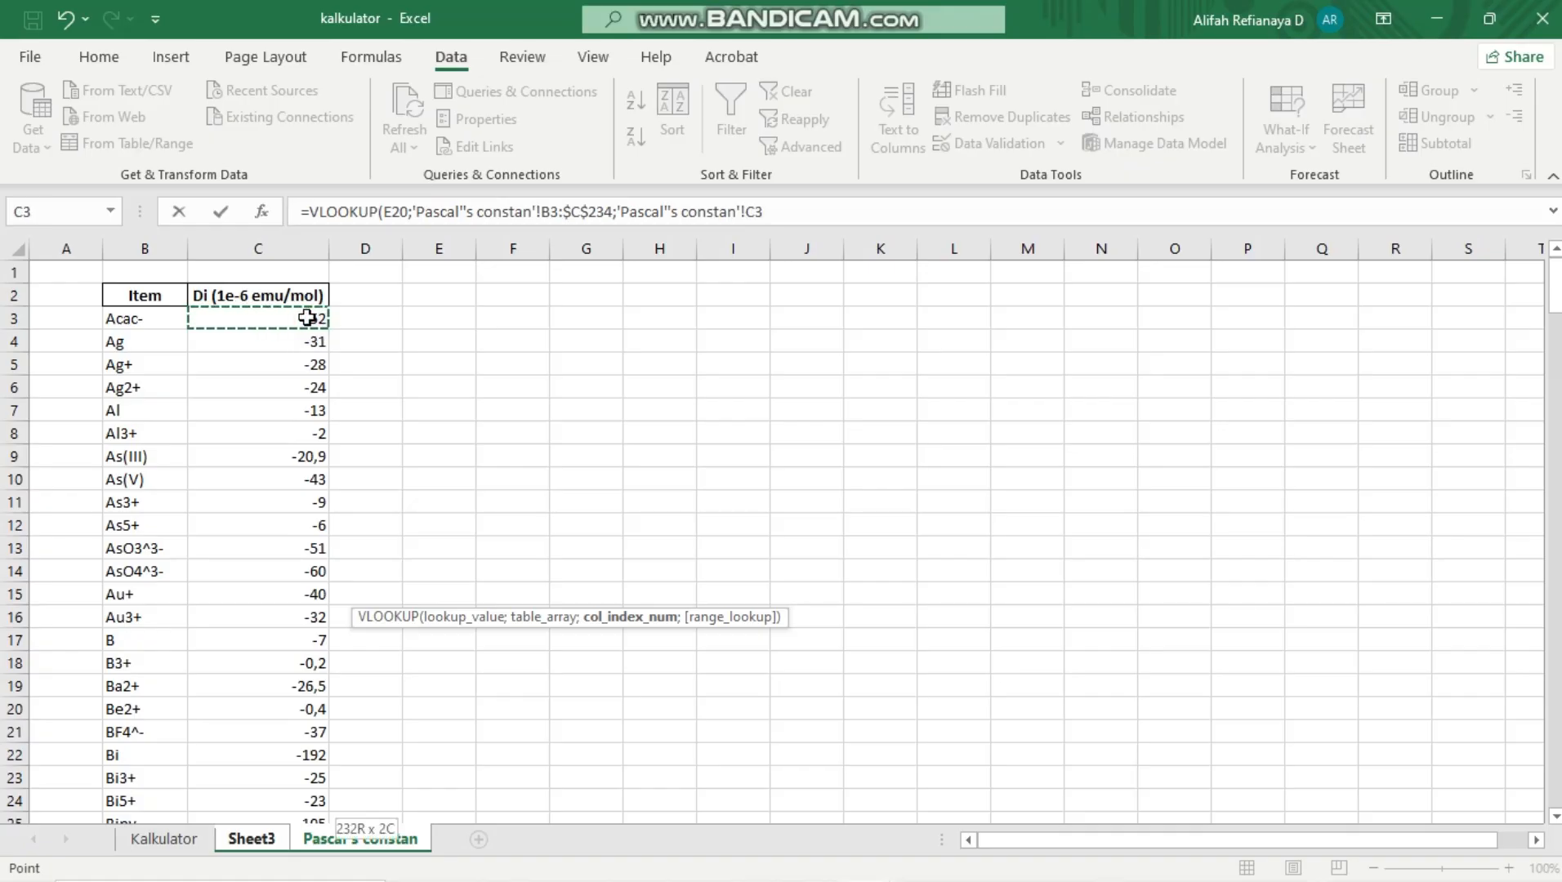
pyautogui.hotkey('ctrl', 'shift', 'Down')
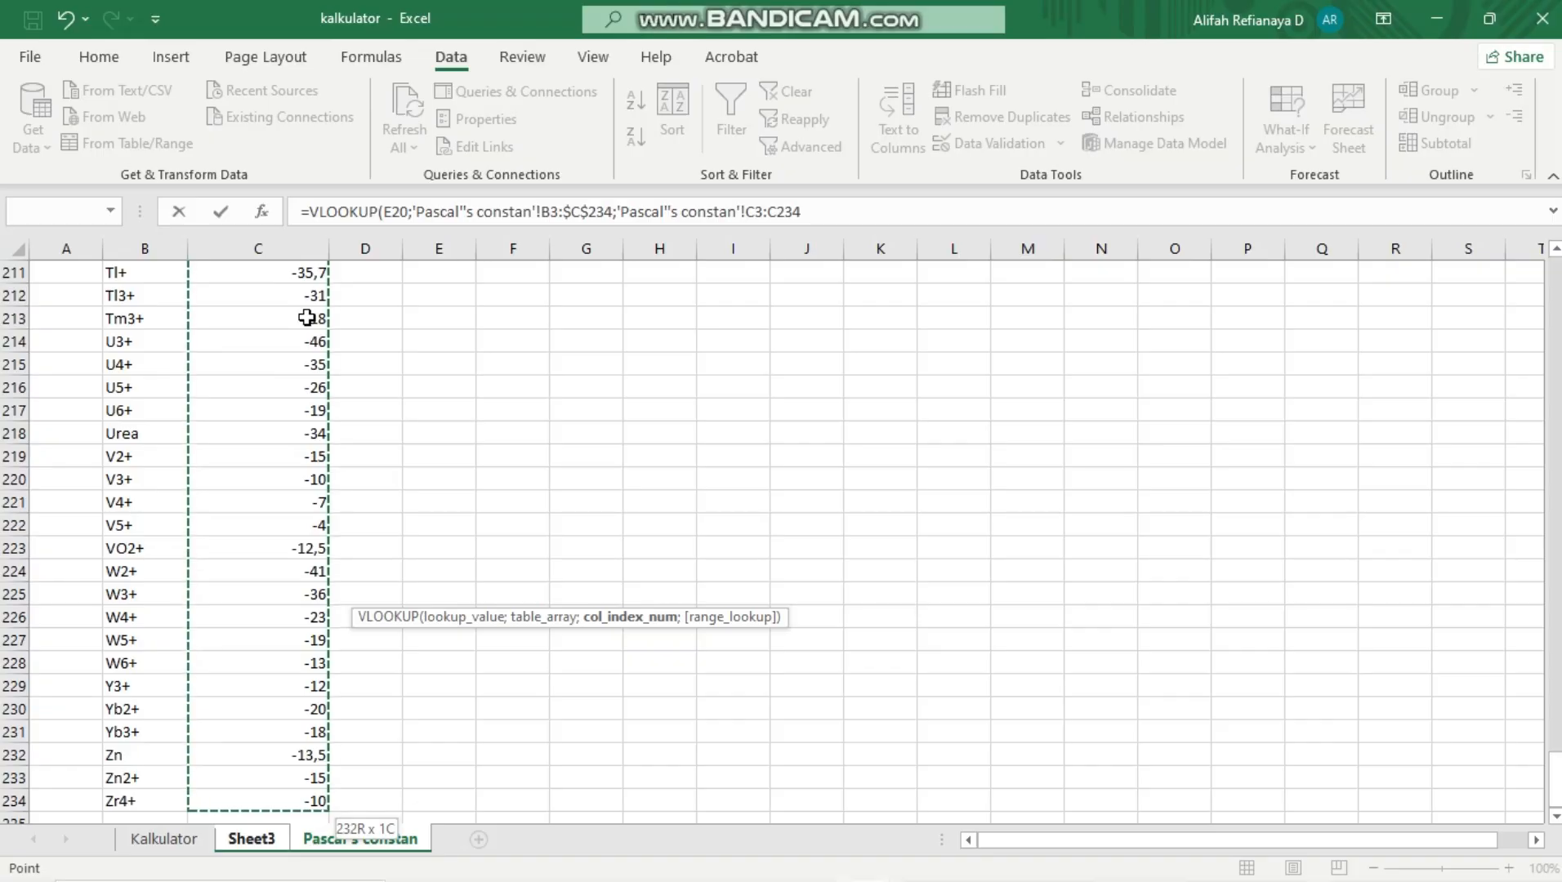
pyautogui.press('Return')
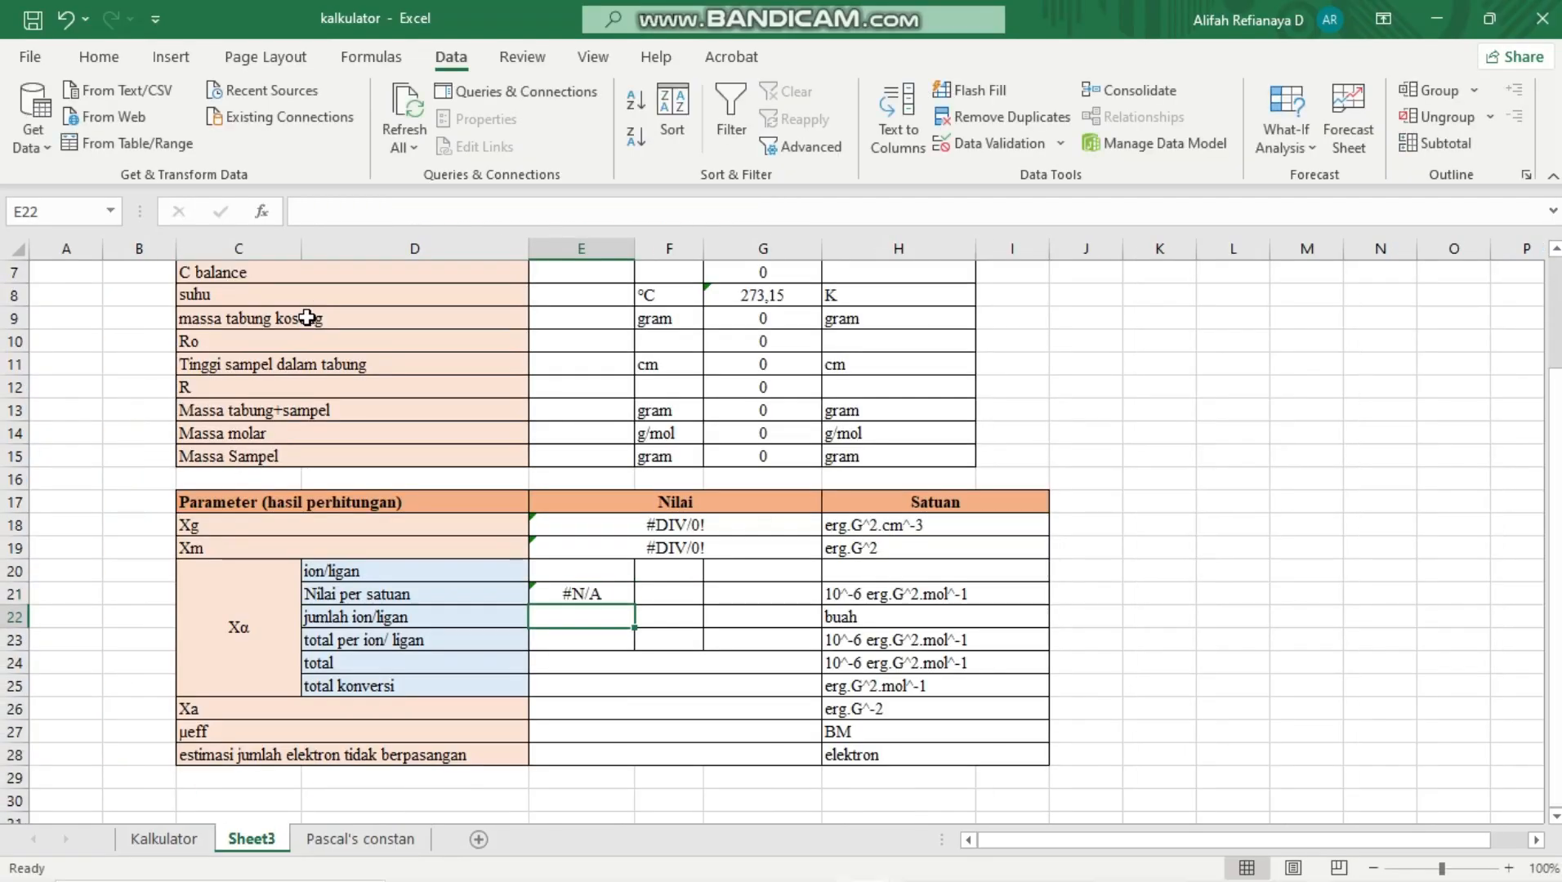
# Replace the column index argument of the E21 VLOOKUP with 2, and check the column order on the Pascal's constan sheet
pyautogui.click(583, 597)
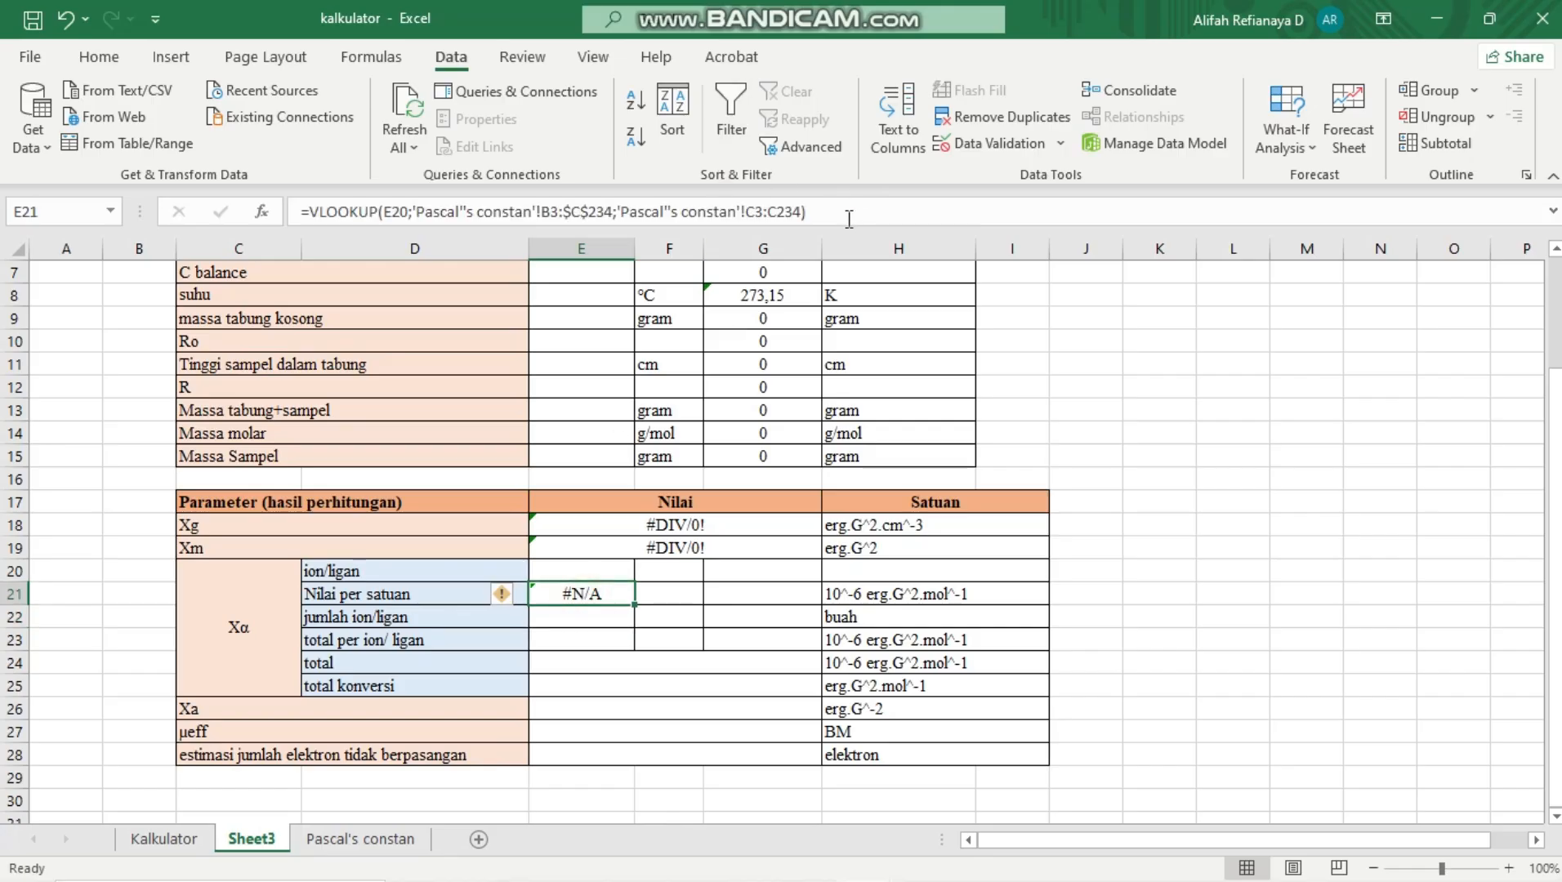
pyautogui.click(849, 219)
pyautogui.press('BackSpace')
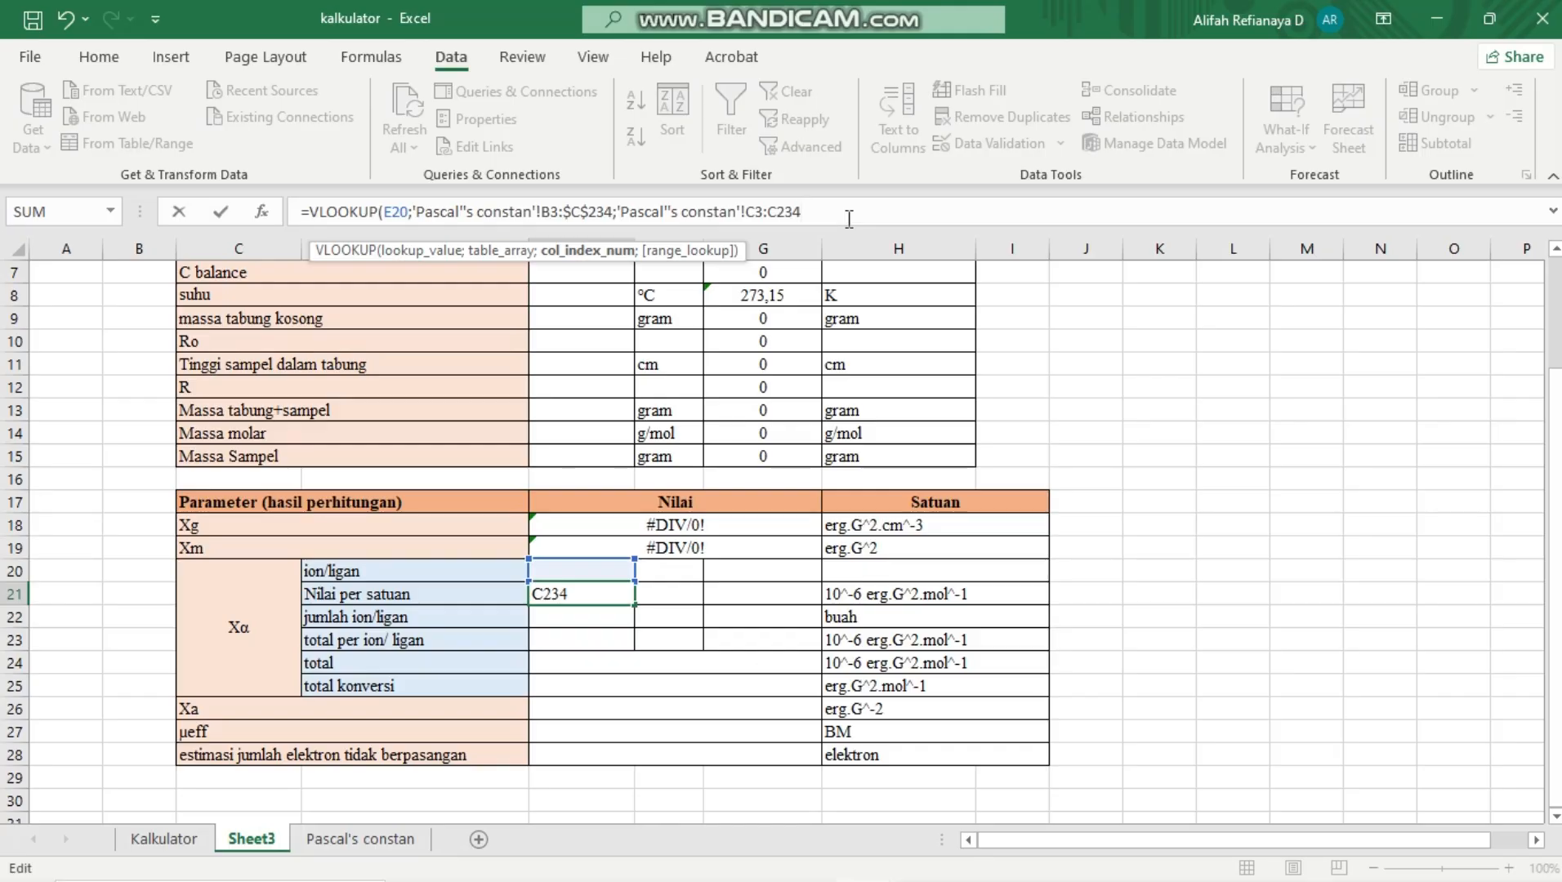
pyautogui.press('BackSpace')
pyautogui.press('BackSpace')
pyautogui.press('BackSpace')
pyautogui.press('BackSpace')
pyautogui.press('BackSpace')
pyautogui.press('BackSpace')
pyautogui.press('BackSpace')
pyautogui.press('BackSpace')
pyautogui.press('BackSpace')
pyautogui.press('BackSpace')
pyautogui.press('BackSpace')
pyautogui.press('BackSpace')
pyautogui.press('BackSpace')
pyautogui.press('BackSpace')
pyautogui.press('BackSpace')
pyautogui.press('BackSpace')
pyautogui.press('BackSpace')
pyautogui.press('BackSpace')
pyautogui.press('BackSpace')
pyautogui.press('BackSpace')
pyautogui.press('BackSpace')
pyautogui.press('BackSpace')
pyautogui.press('BackSpace')
pyautogui.press('BackSpace')
pyautogui.press('BackSpace')
pyautogui.press('BackSpace')
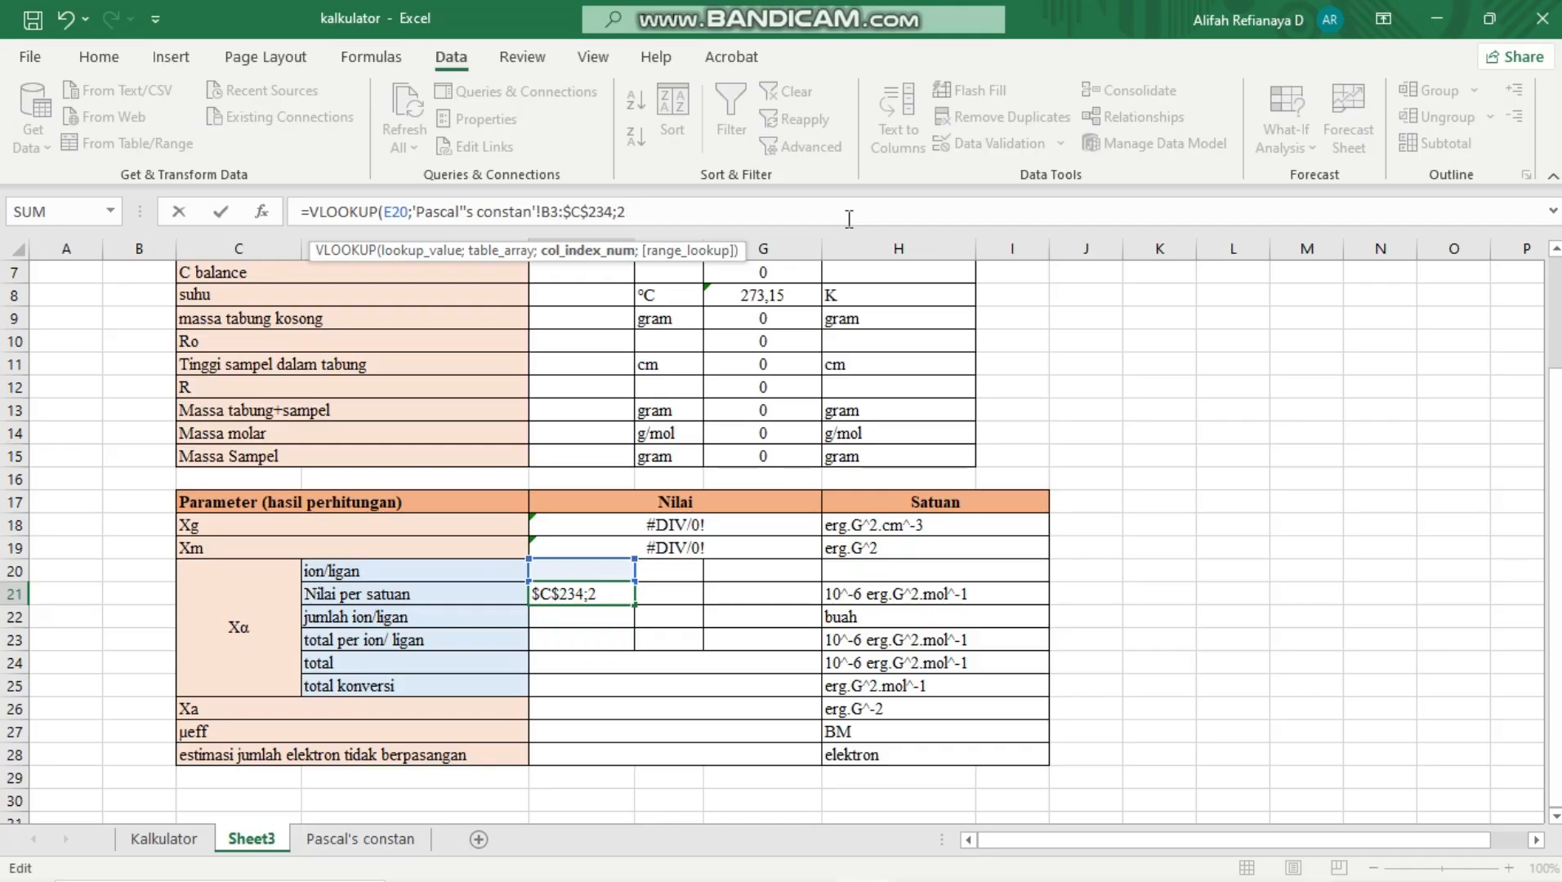
pyautogui.click(383, 842)
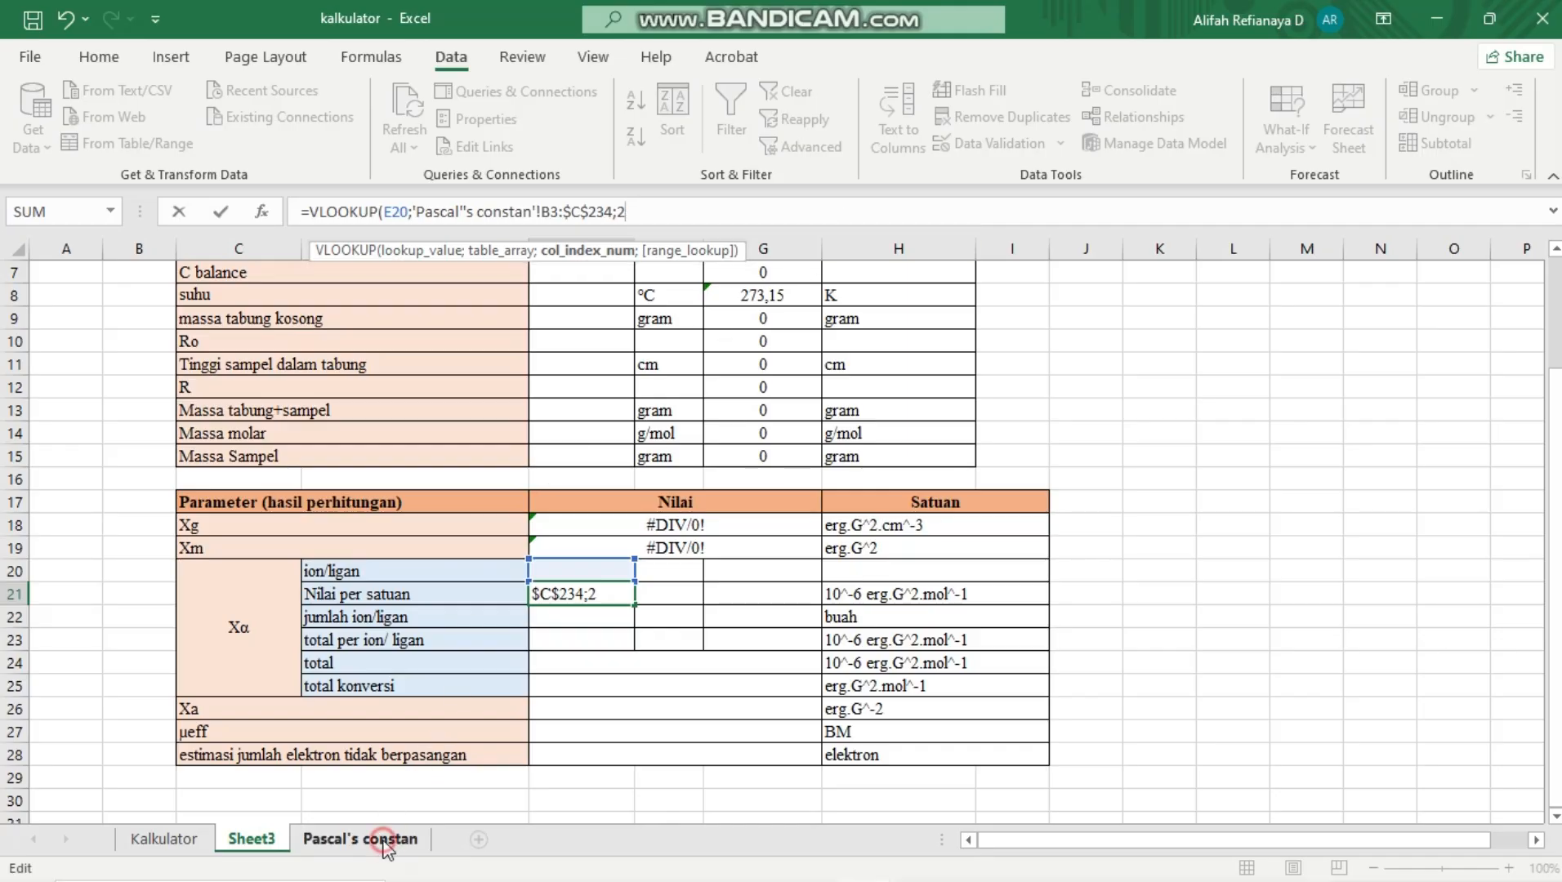
pyautogui.scroll(20, 341, 532)
pyautogui.scroll(18, 341, 532)
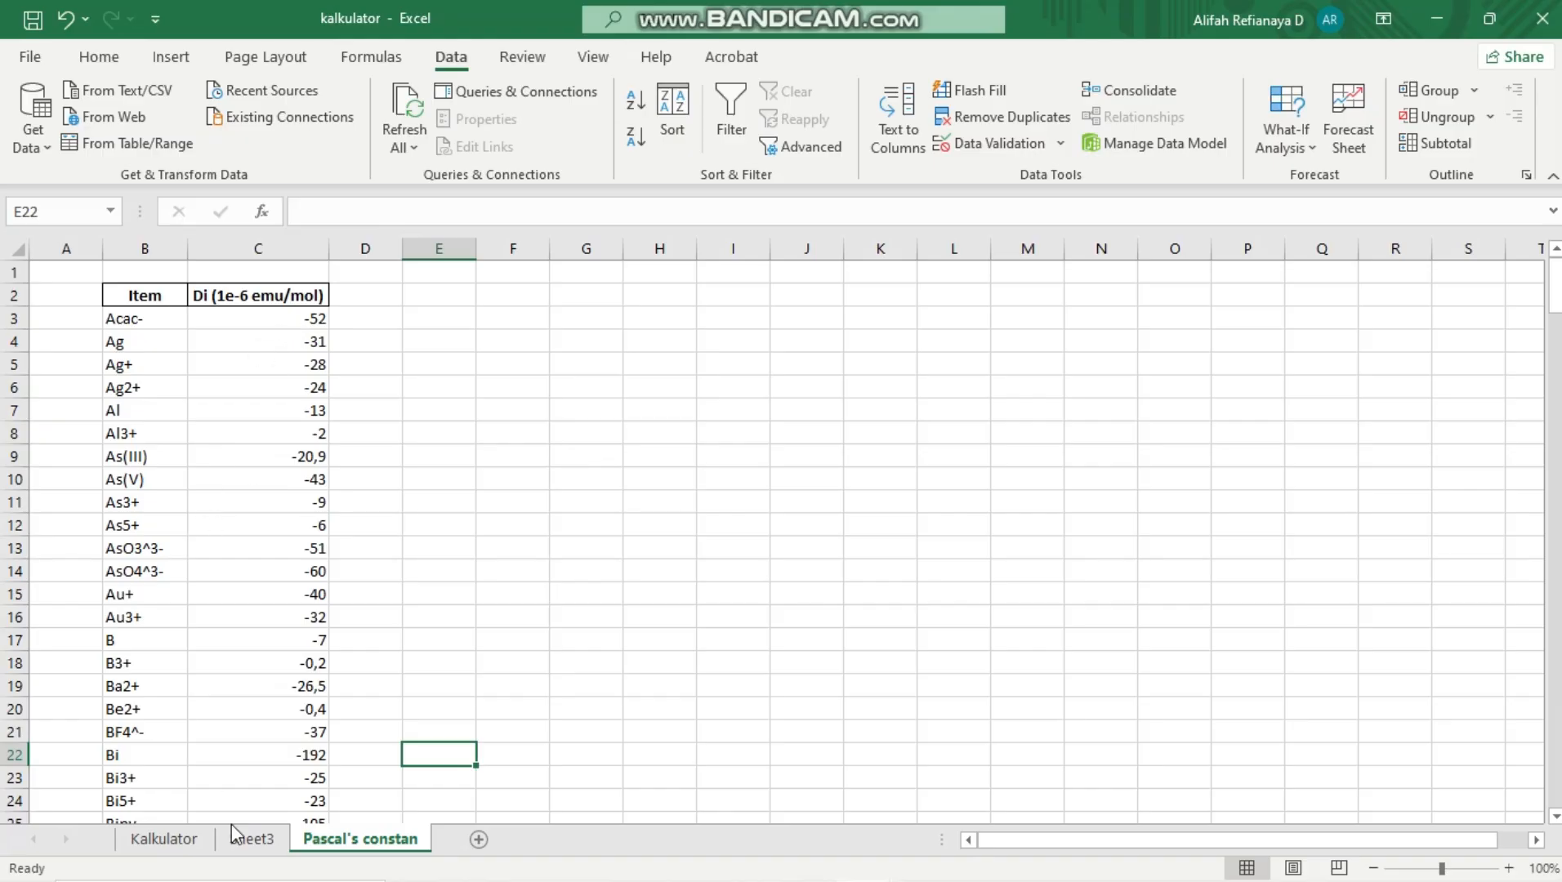
# Add FALSE (exact match) as the range lookup argument of the VLOOKUP formula in E21 on Sheet3
pyautogui.click(245, 850)
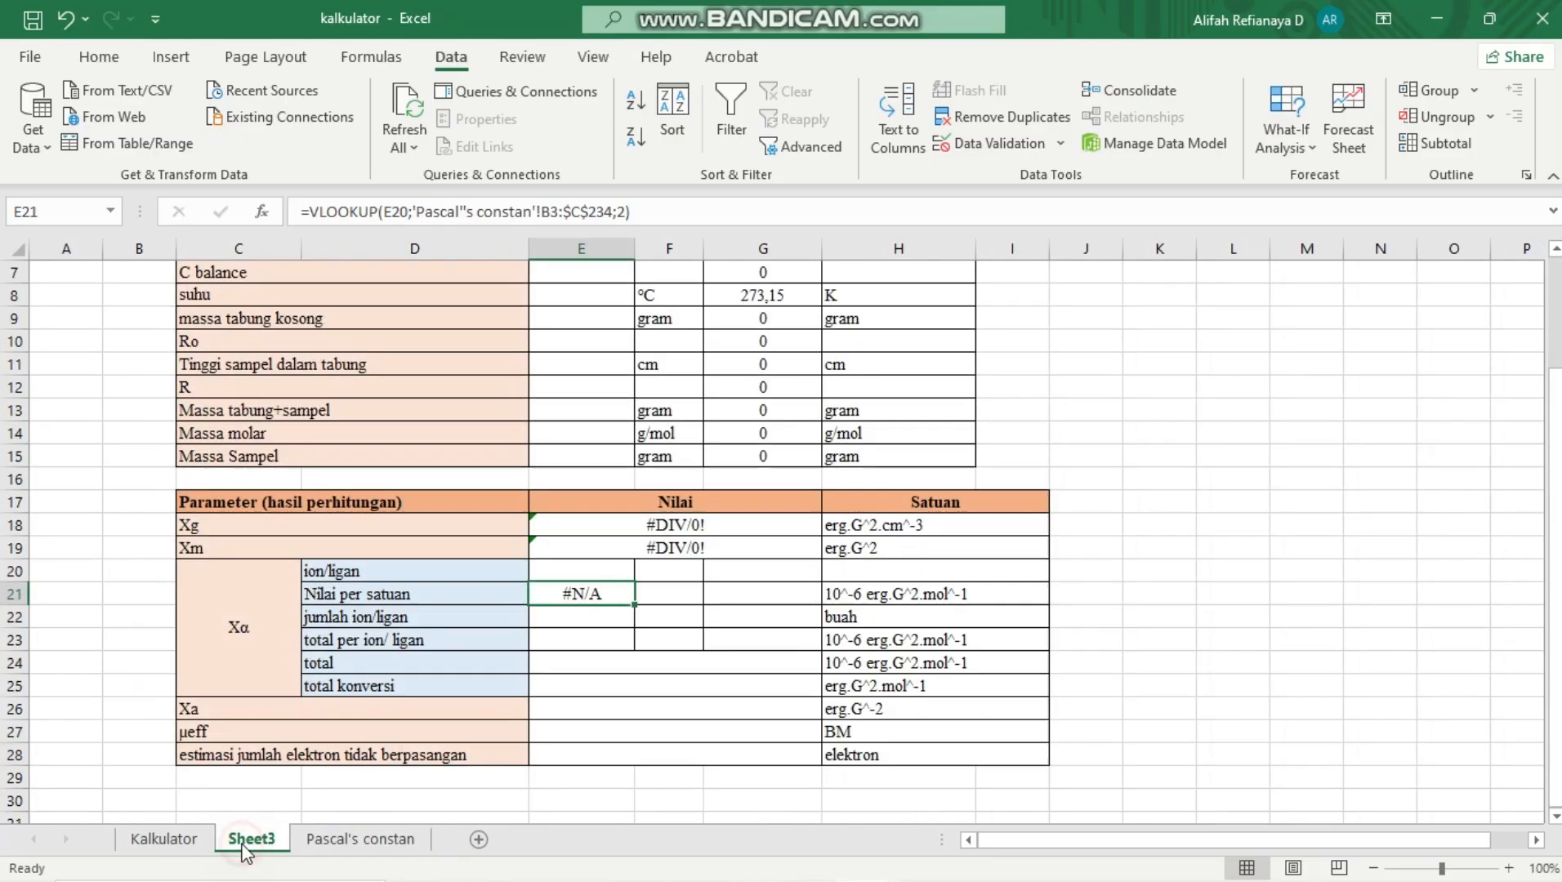
pyautogui.click(646, 214)
pyautogui.press('BackSpace')
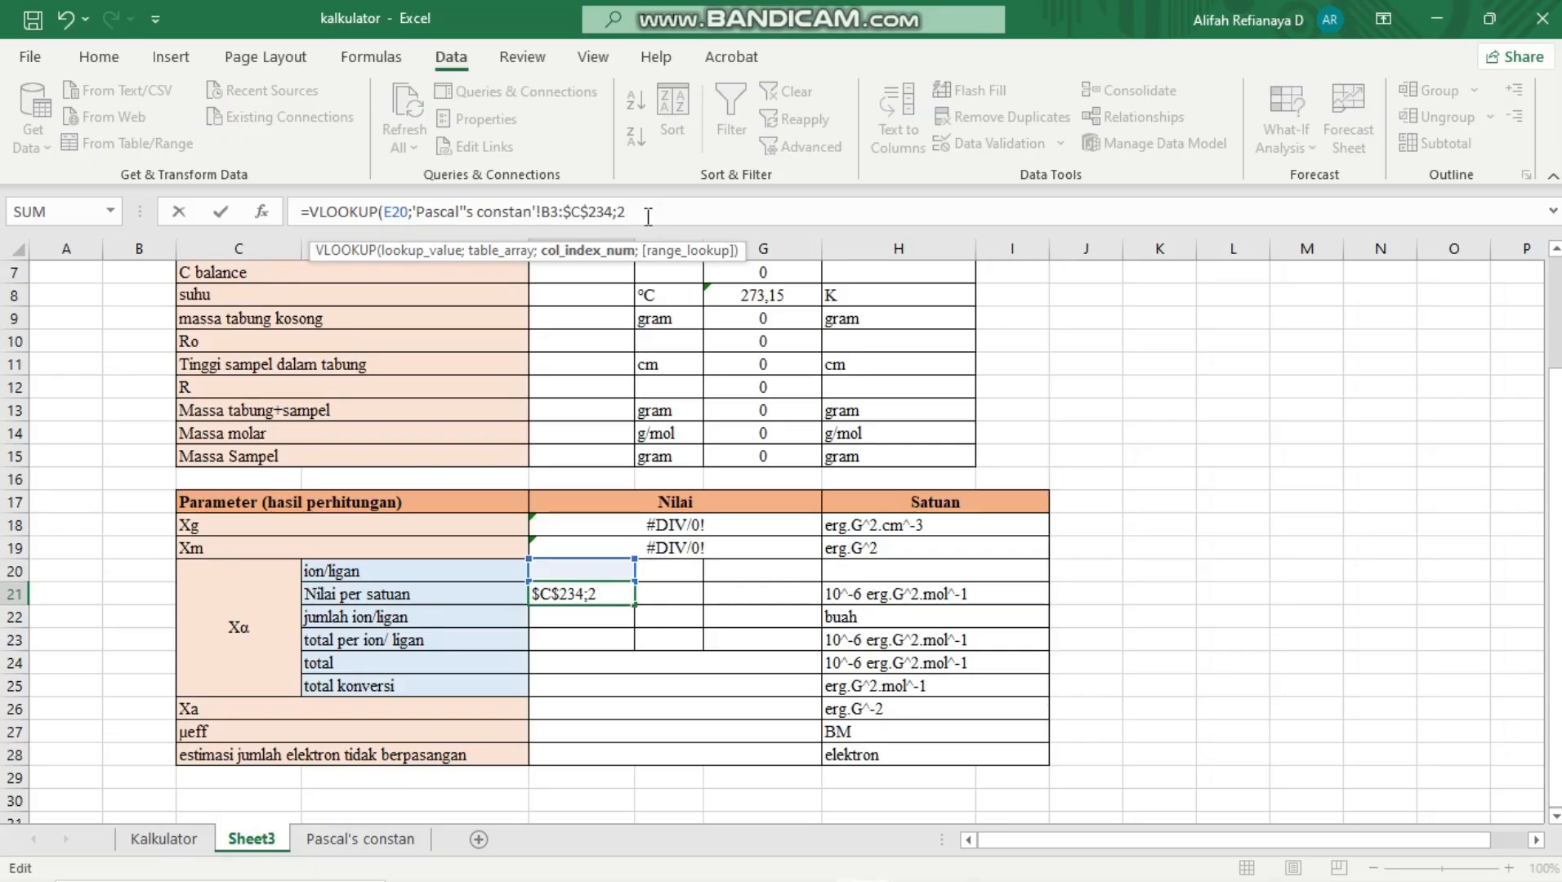
pyautogui.write(';')
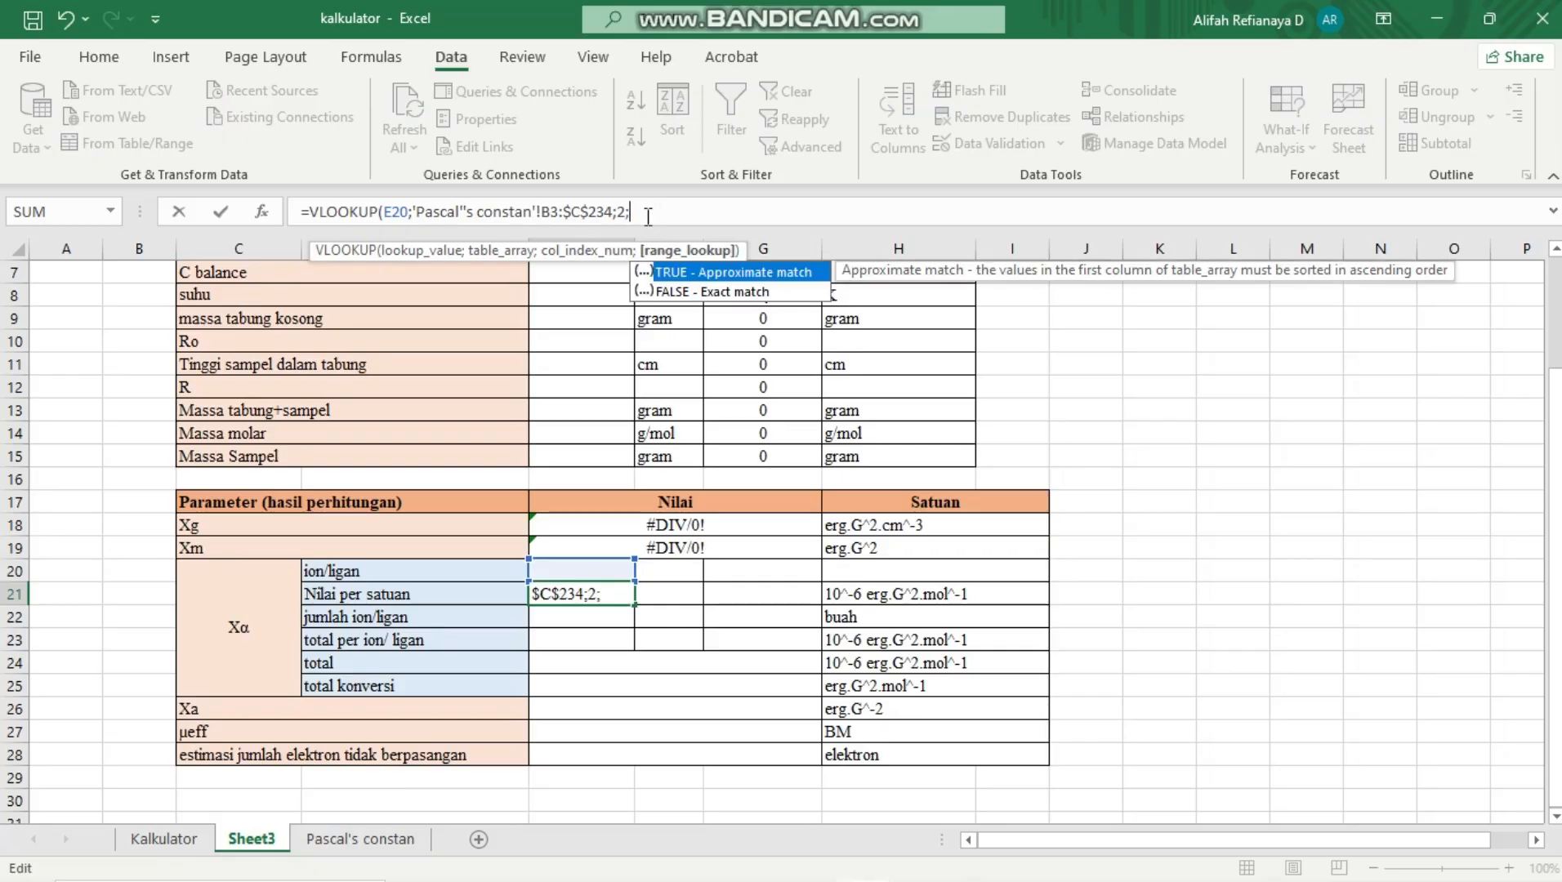
pyautogui.doubleClick(679, 295)
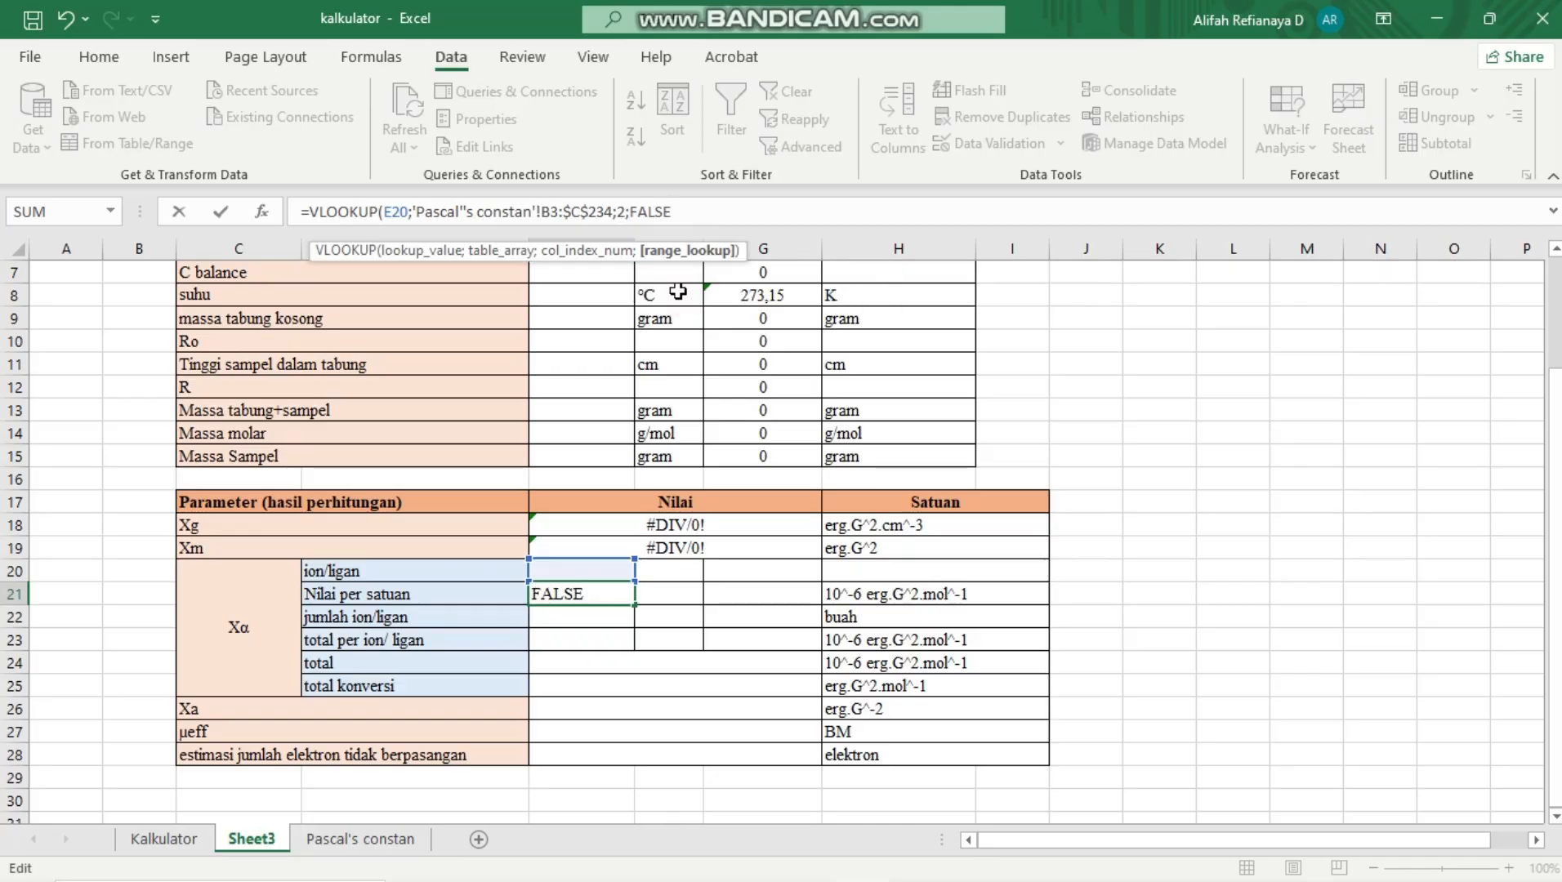
pyautogui.write(')')
pyautogui.press('Return')
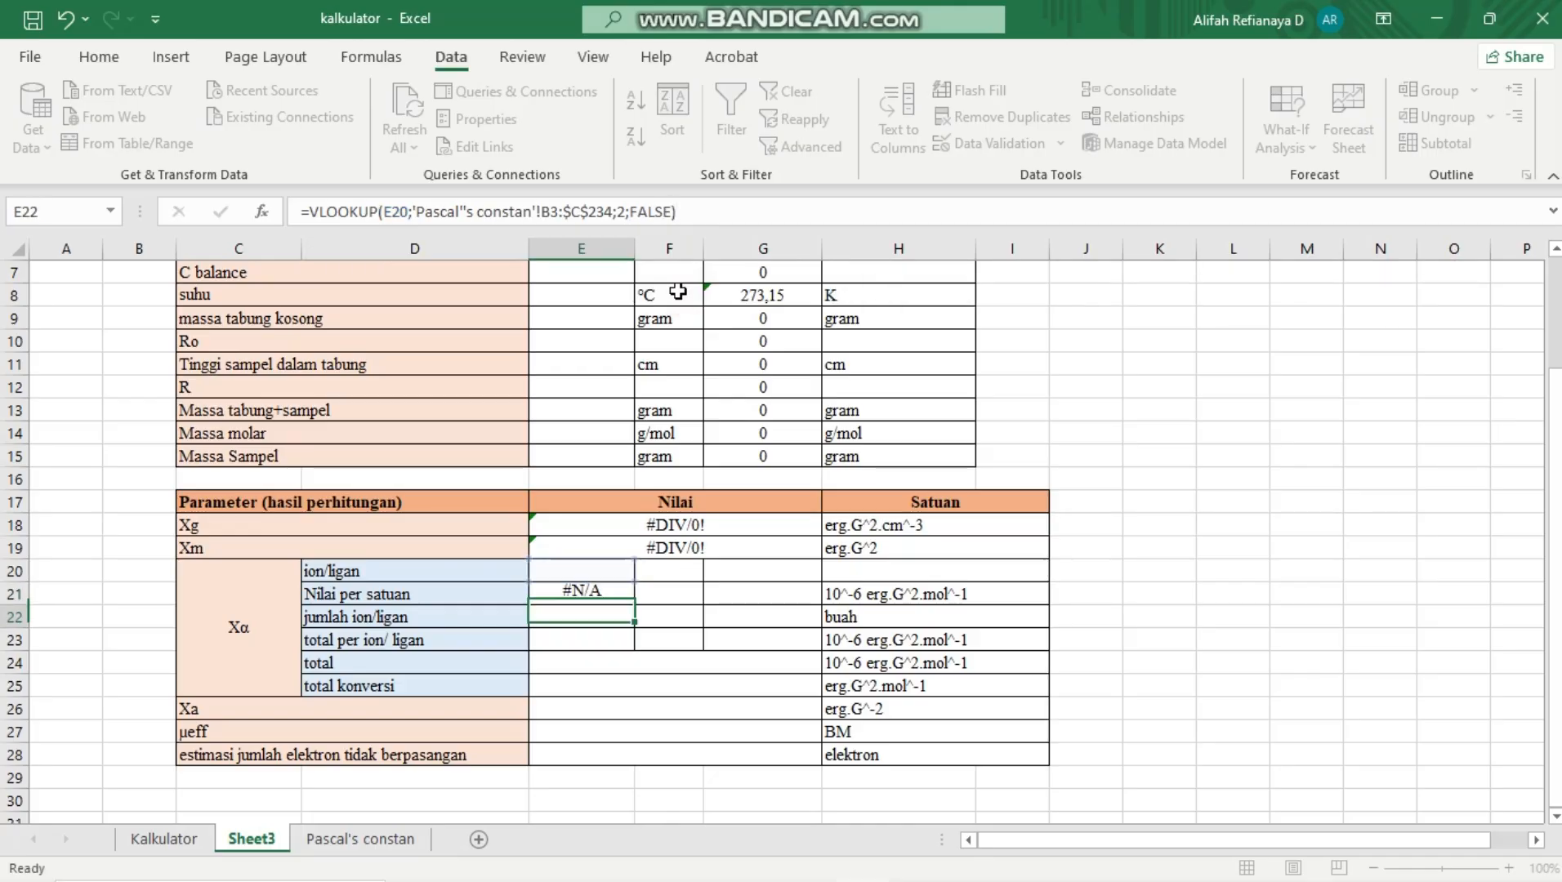
# Copy the VLOOKUP formula from E21 across to F21:G21 and inspect the copied formula in F21
pyautogui.click(608, 585)
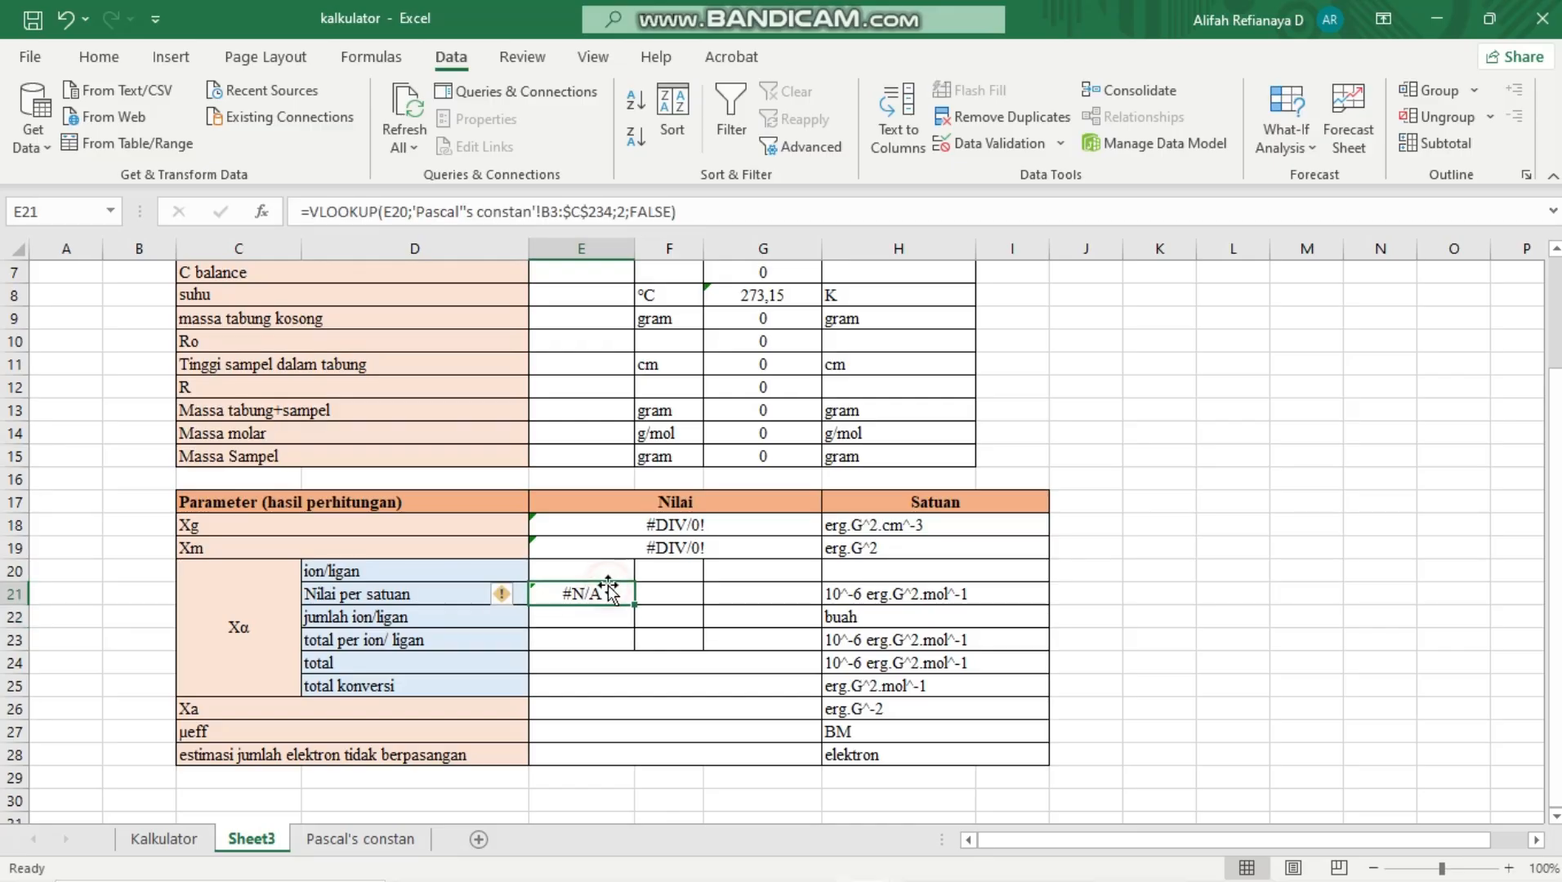
pyautogui.moveTo(633, 603); pyautogui.dragTo(780, 595)
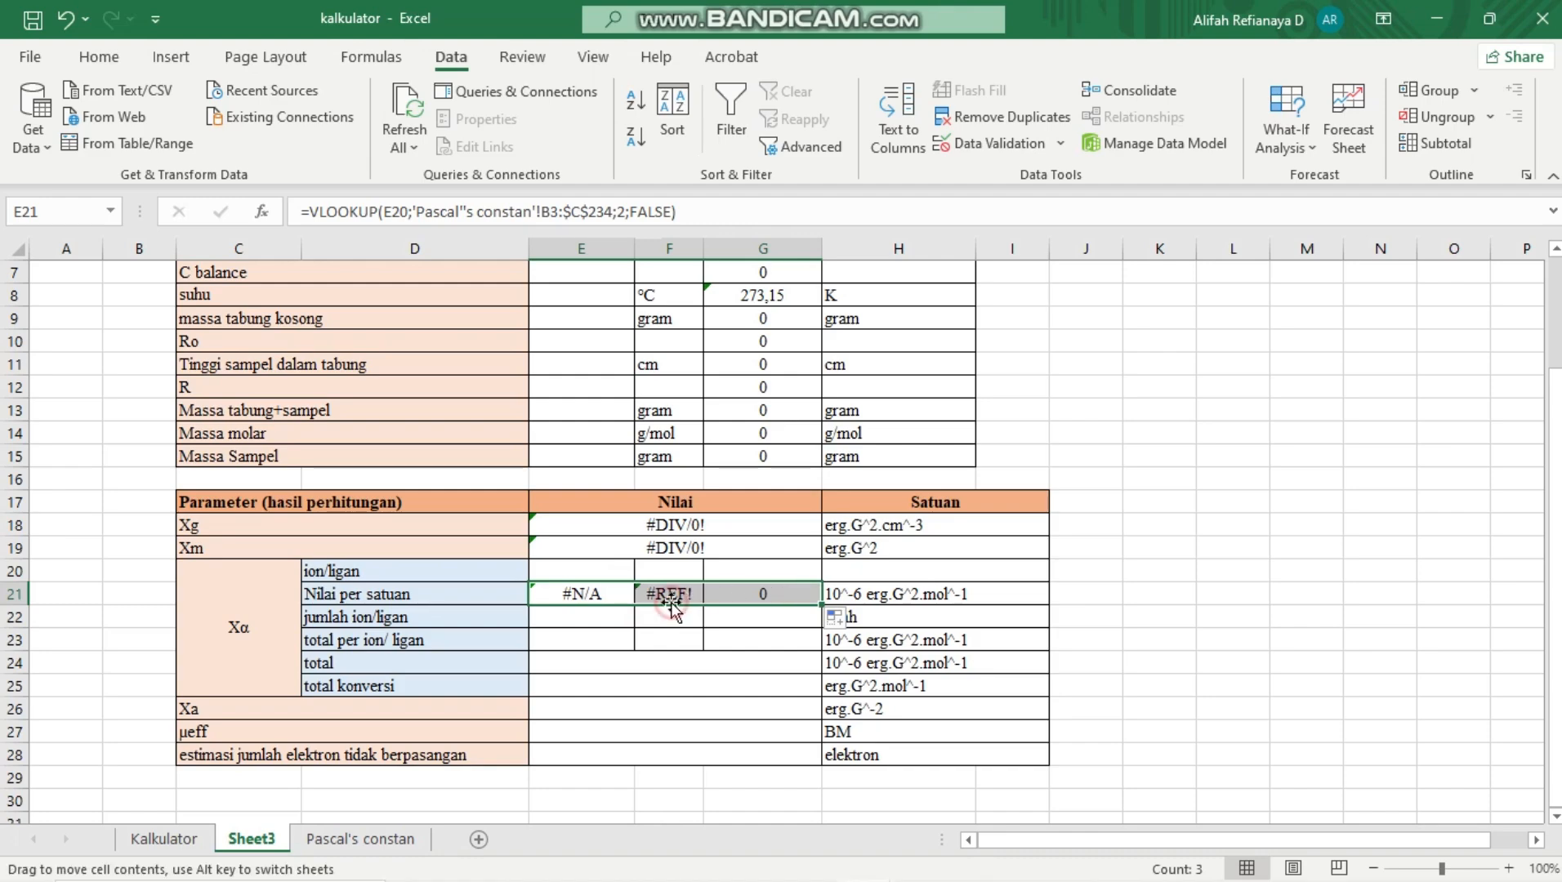
pyautogui.click(670, 634)
pyautogui.click(669, 596)
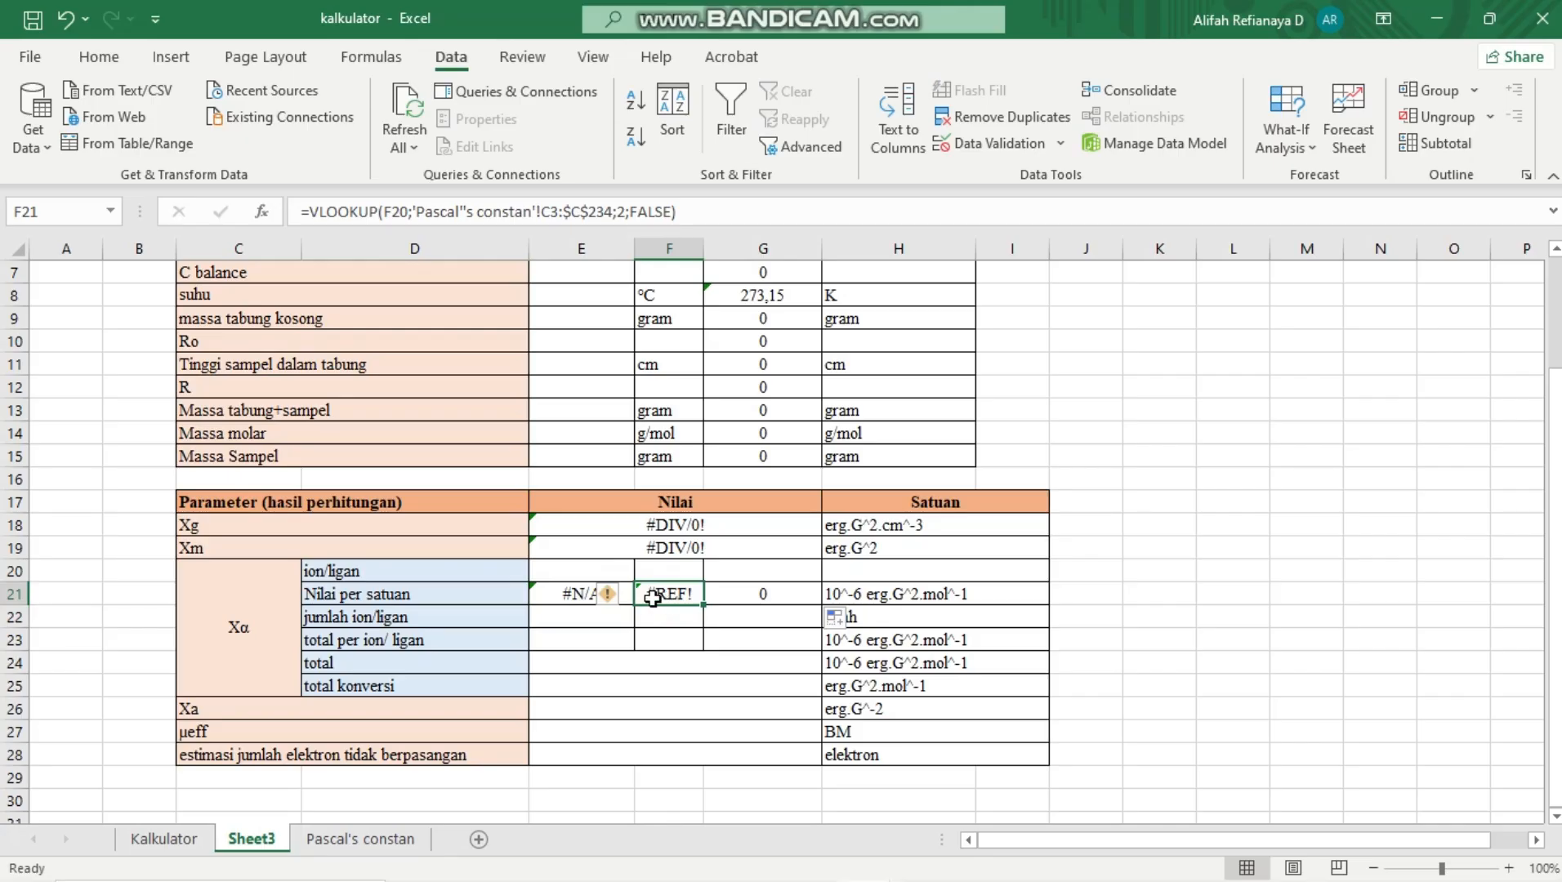
pyautogui.click(568, 620)
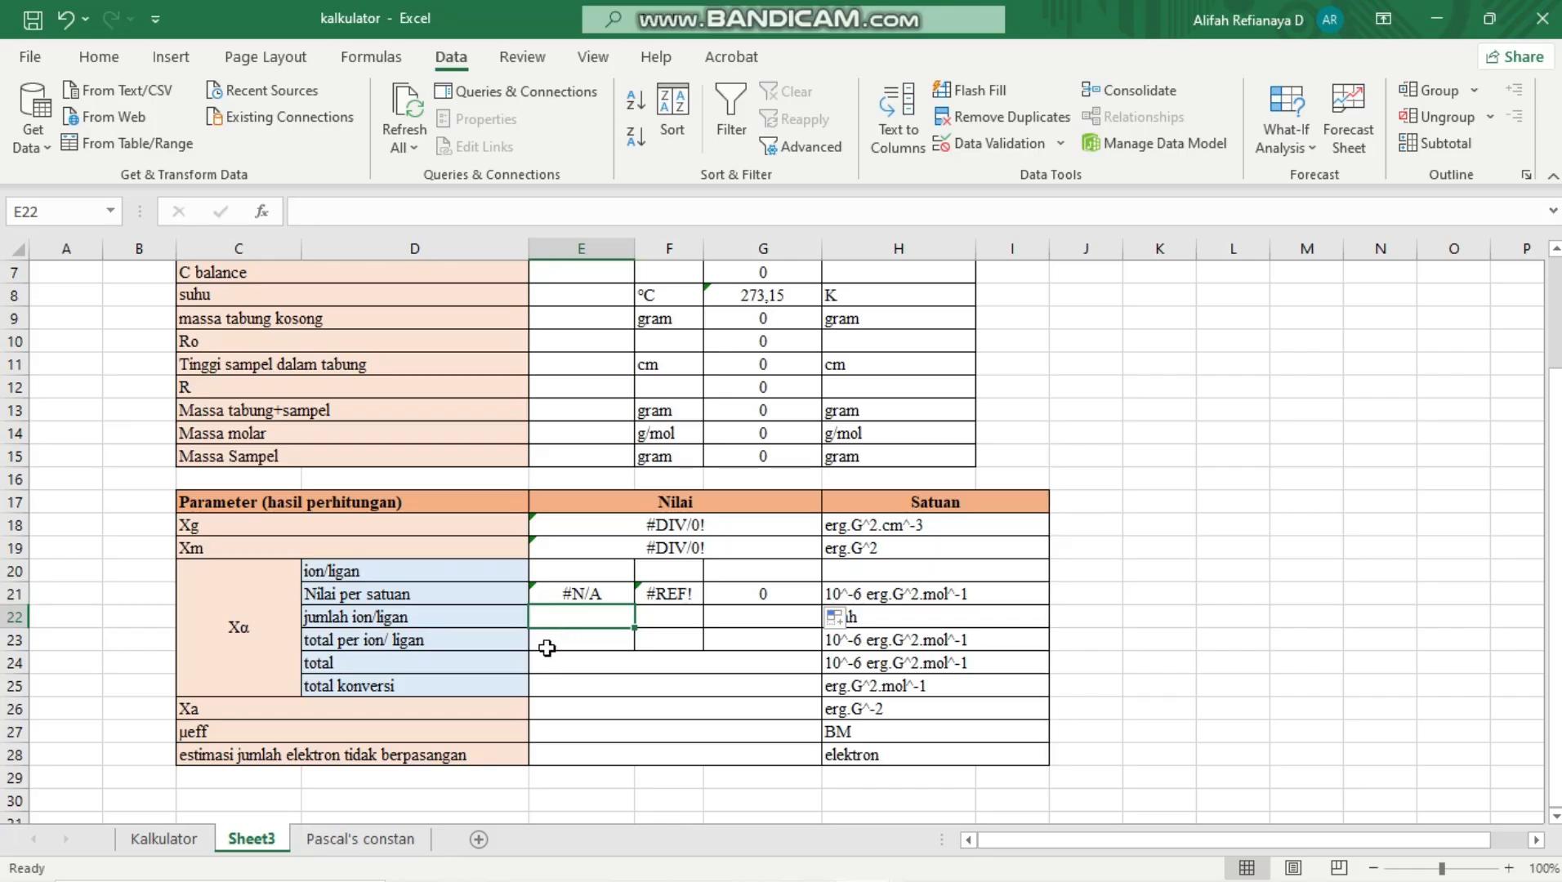
# Calculate the total per ion/ligan in E23 with =E21*E22 and copy the formula across to F23:G23
pyautogui.click(553, 648)
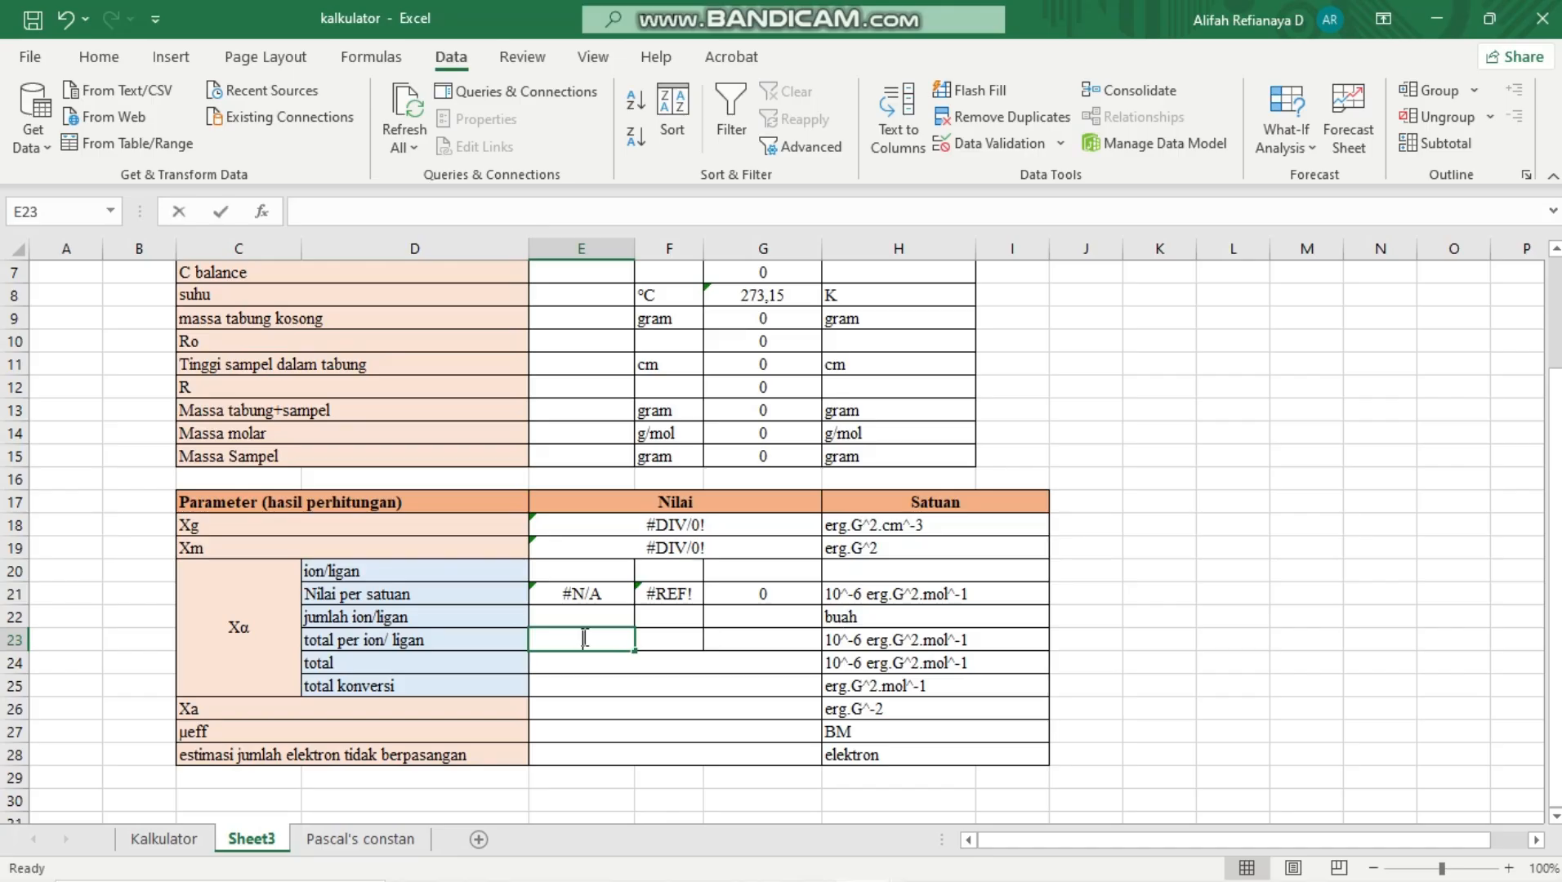
pyautogui.write('=')
pyautogui.click(581, 596)
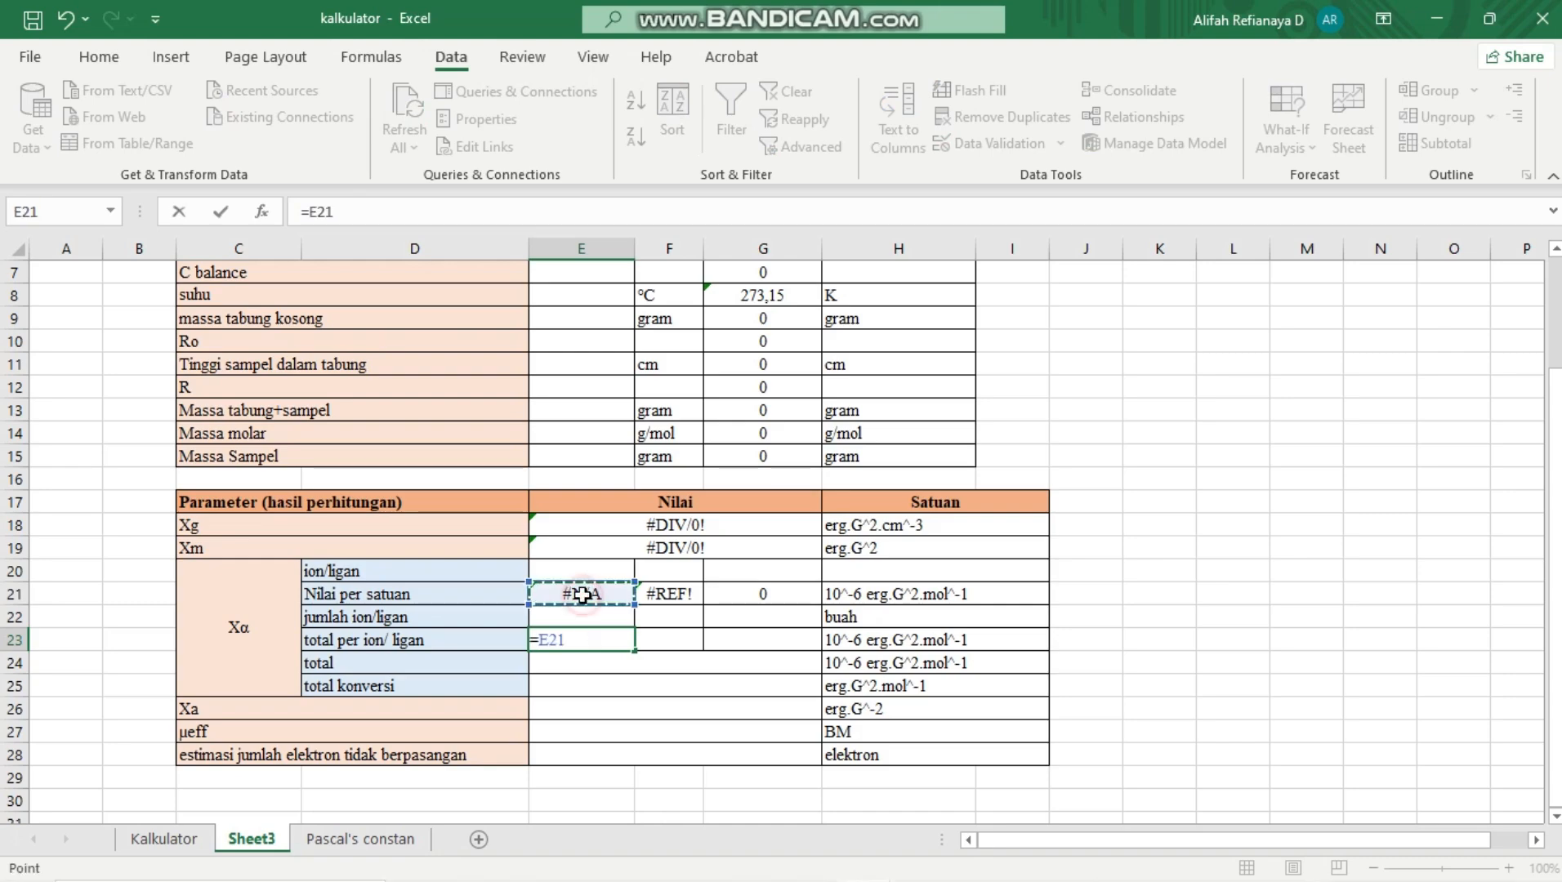
pyautogui.write('*')
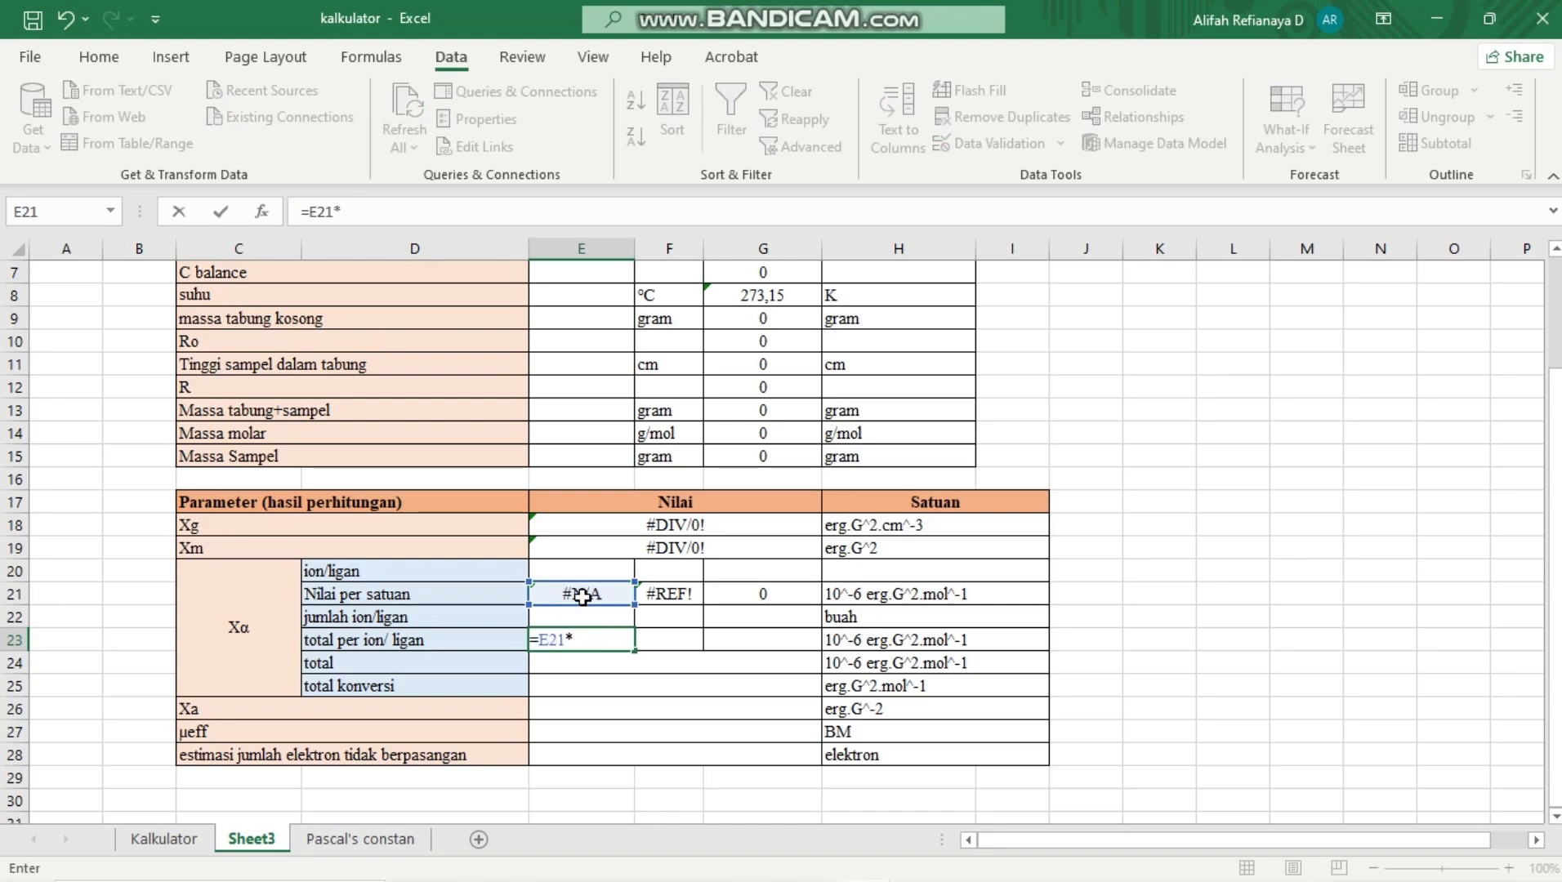
pyautogui.click(580, 616)
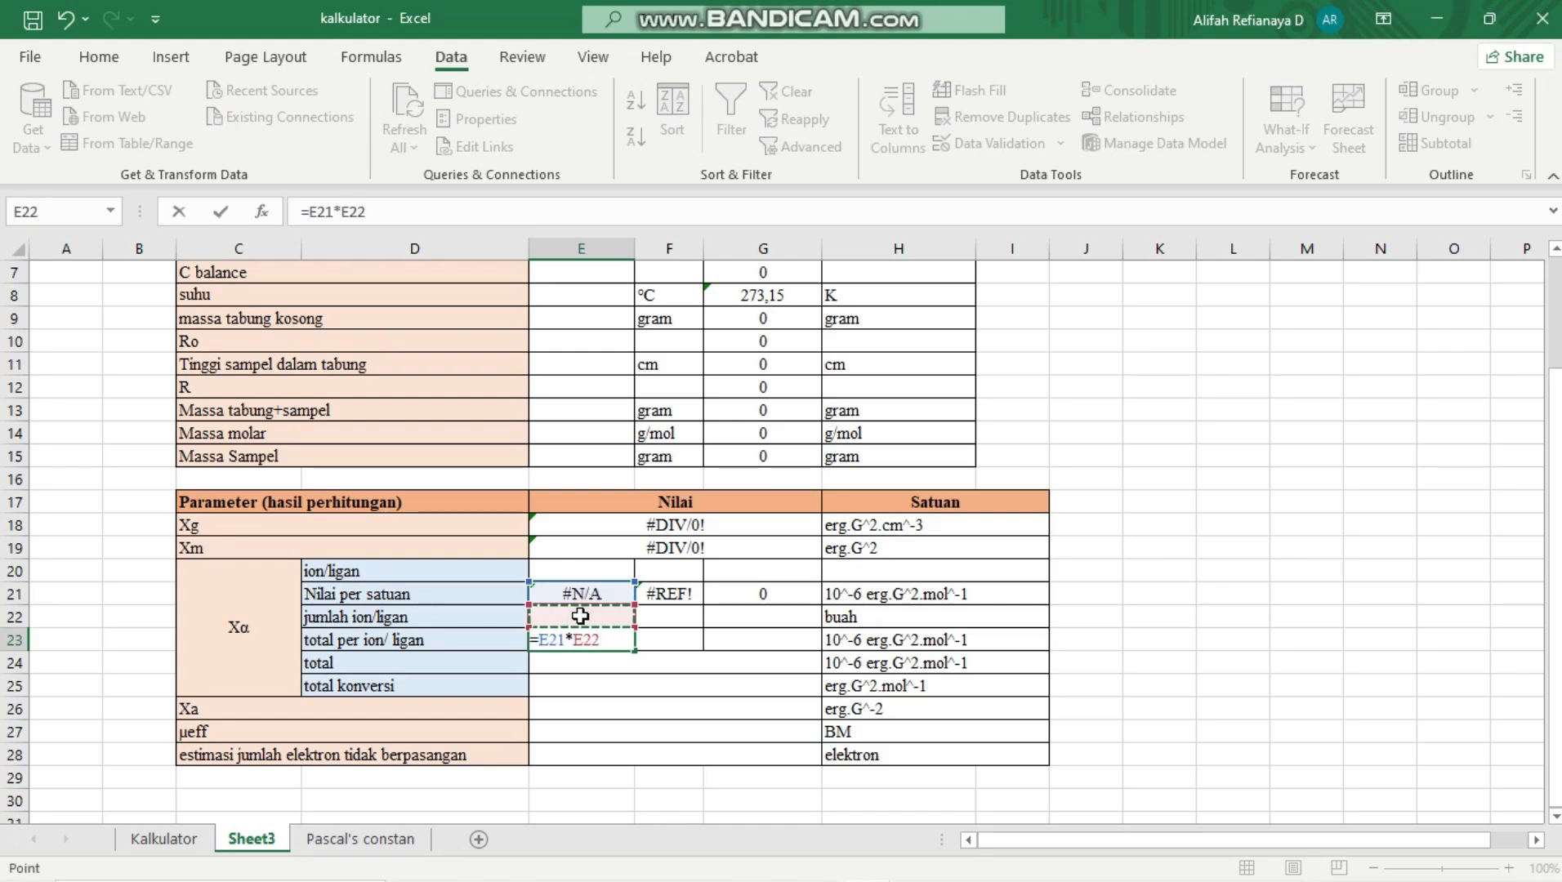
pyautogui.press('Return')
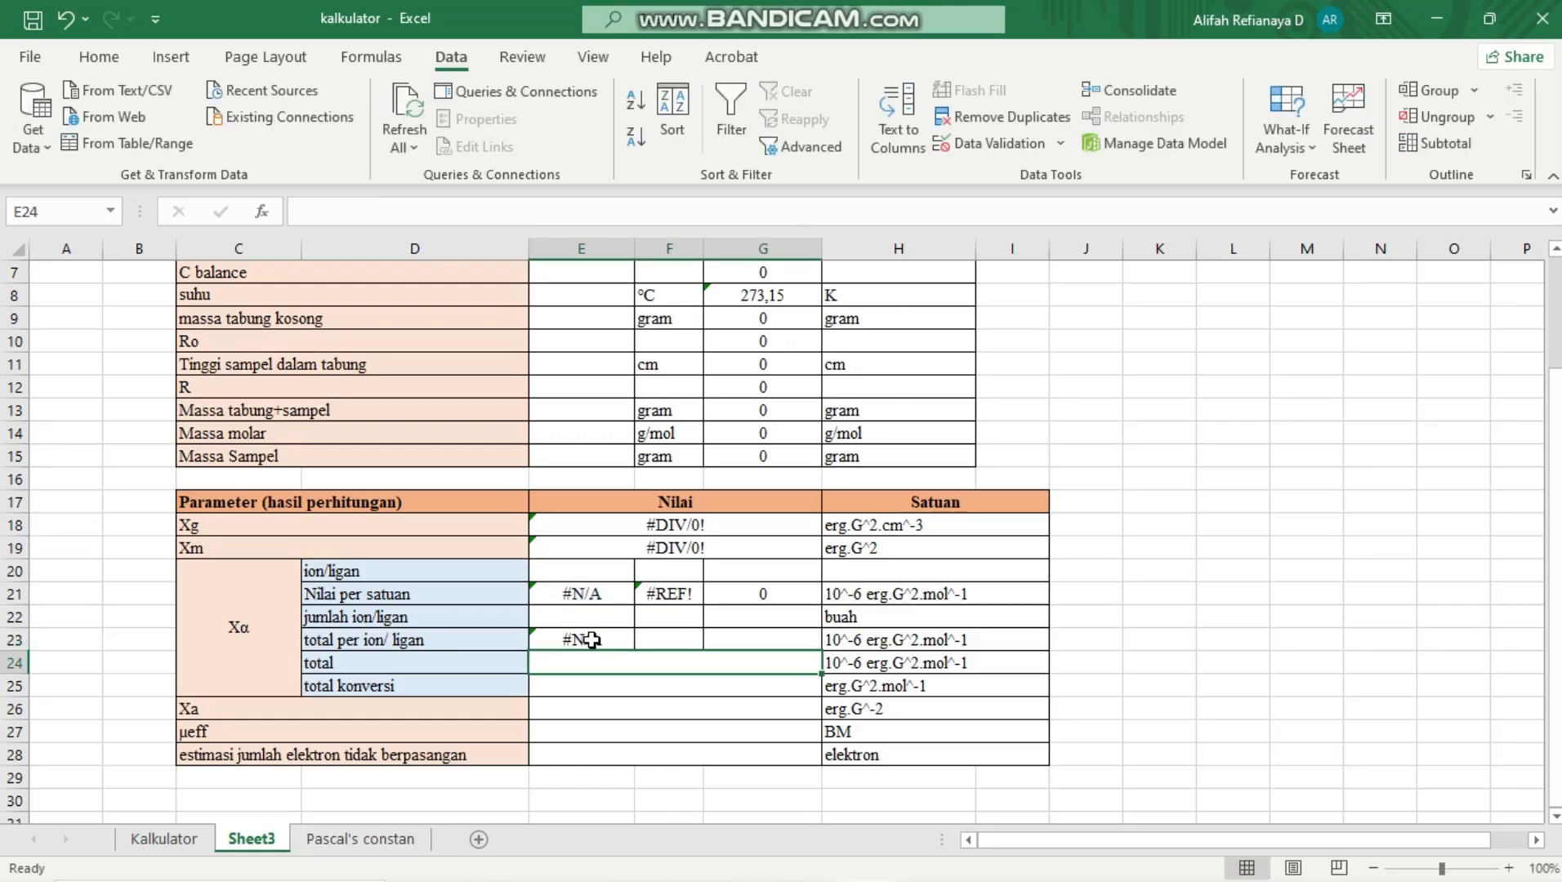
pyautogui.click(590, 640)
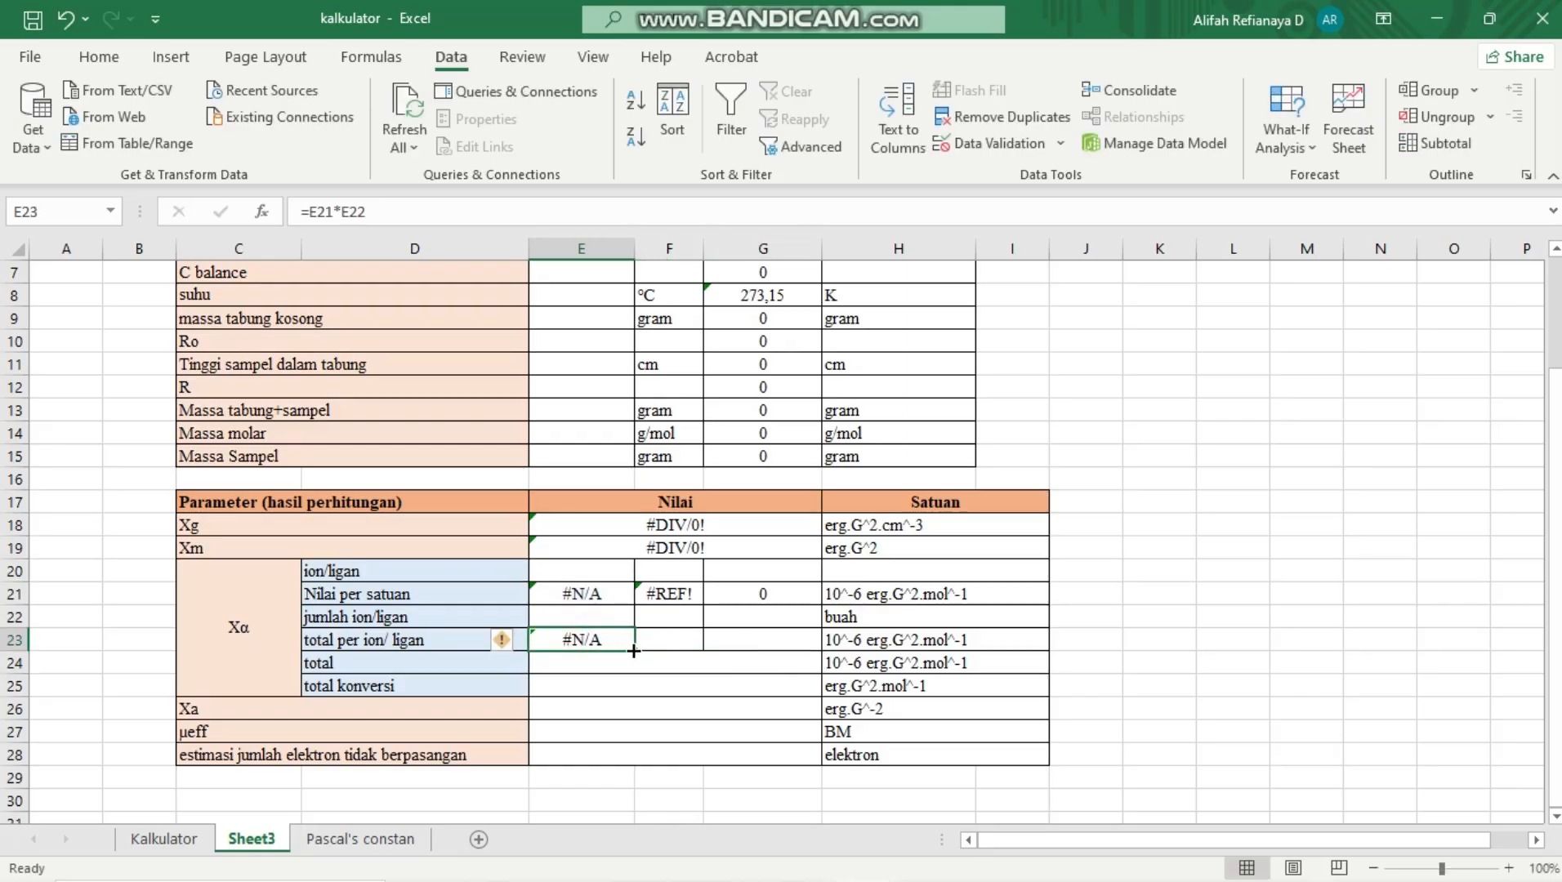
pyautogui.moveTo(634, 651); pyautogui.dragTo(765, 641)
# Enter =SUM(E23:G23) in E24 to add up the totals per ion/ligan
pyautogui.click(719, 660)
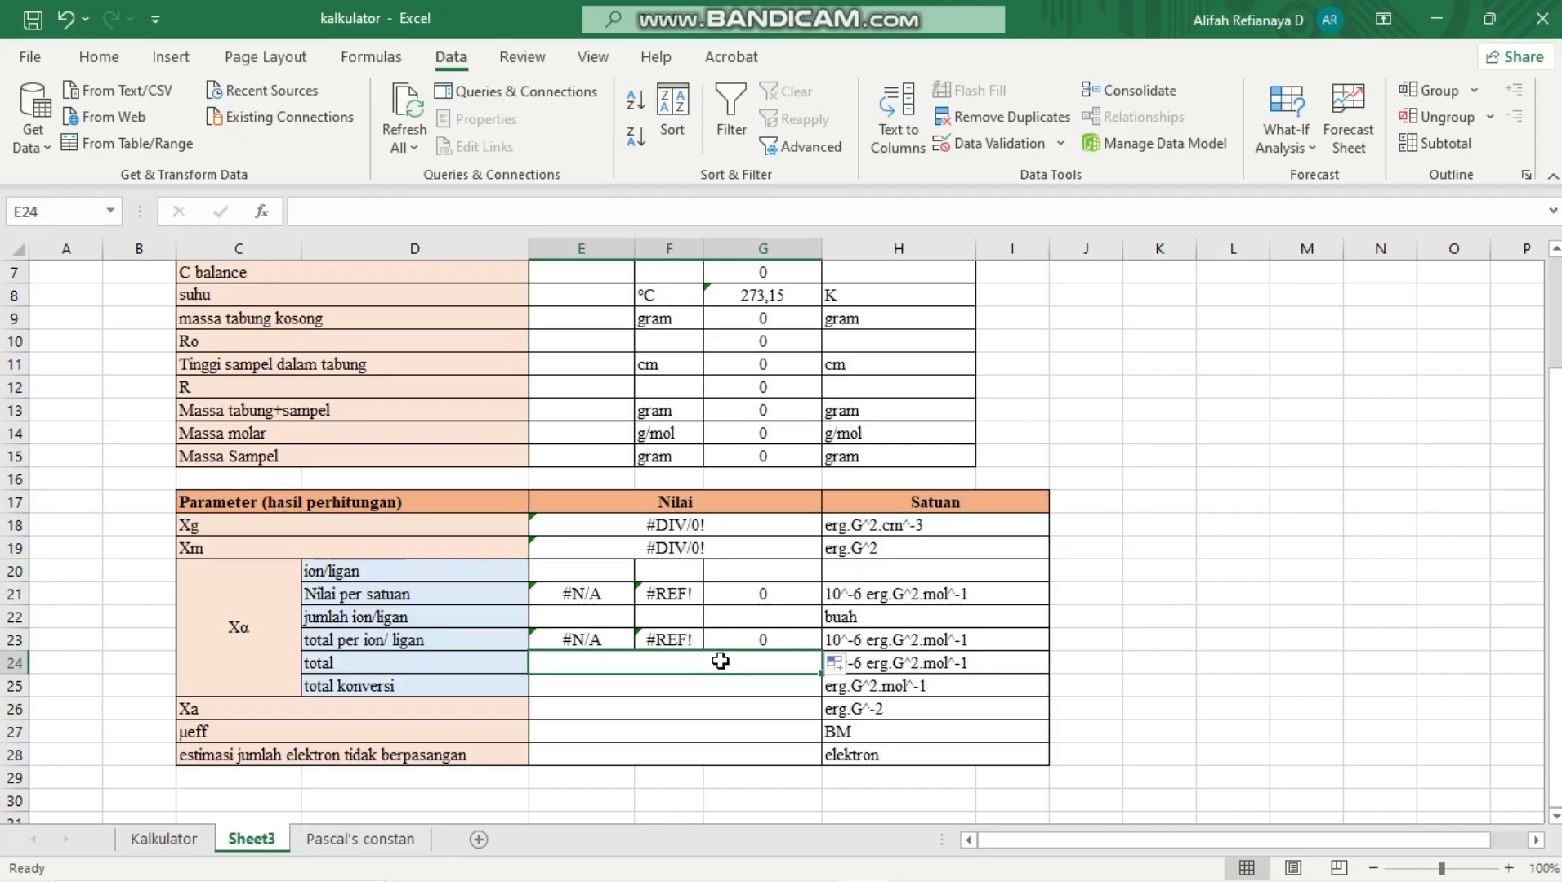
pyautogui.write('=su')
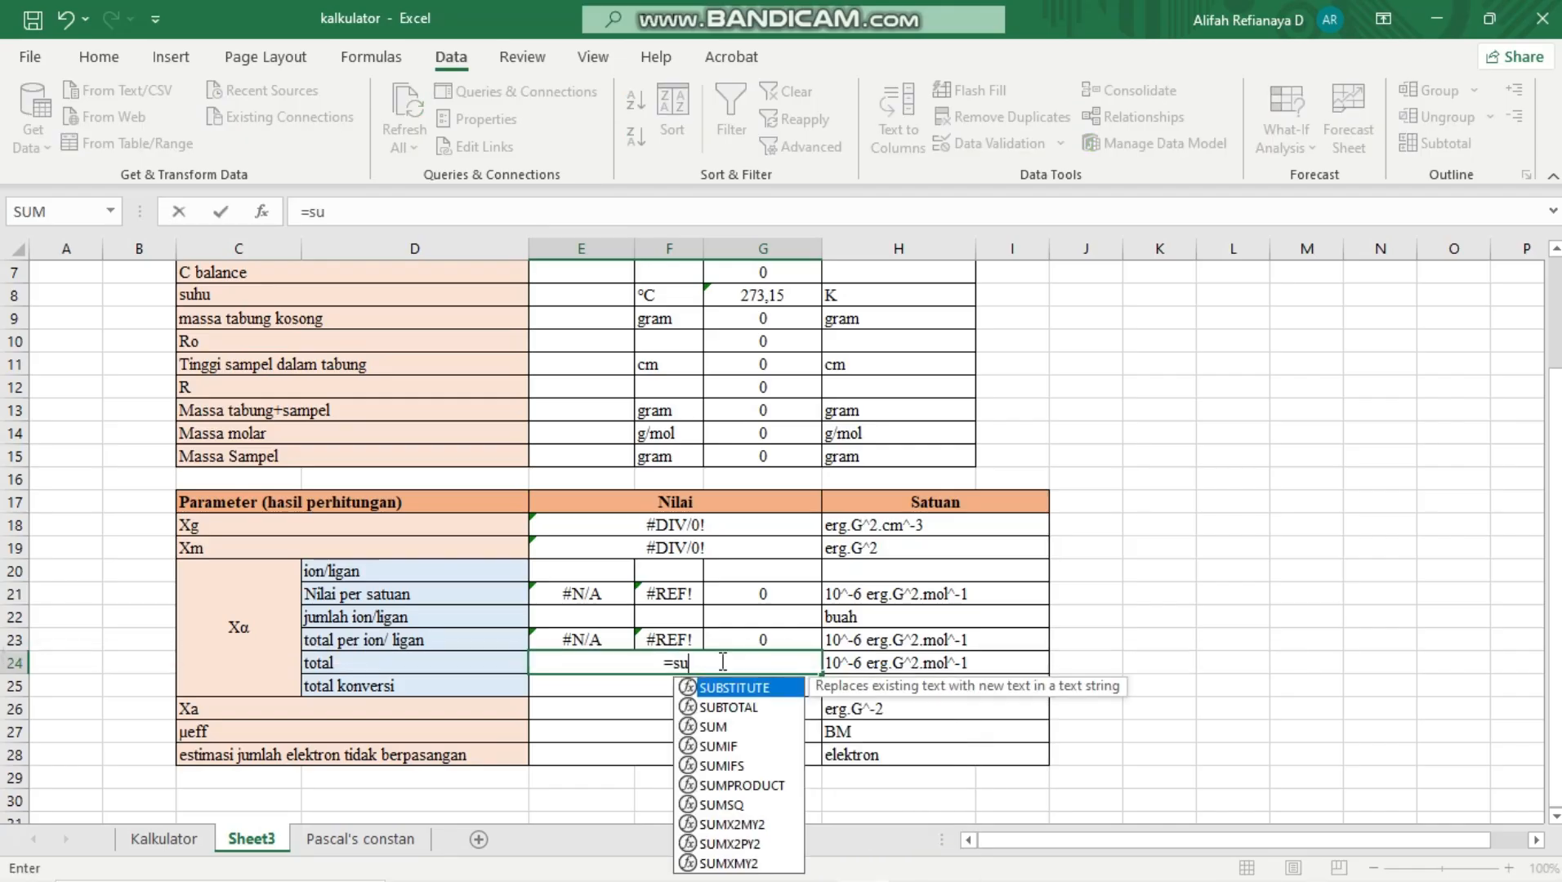
pyautogui.doubleClick(724, 727)
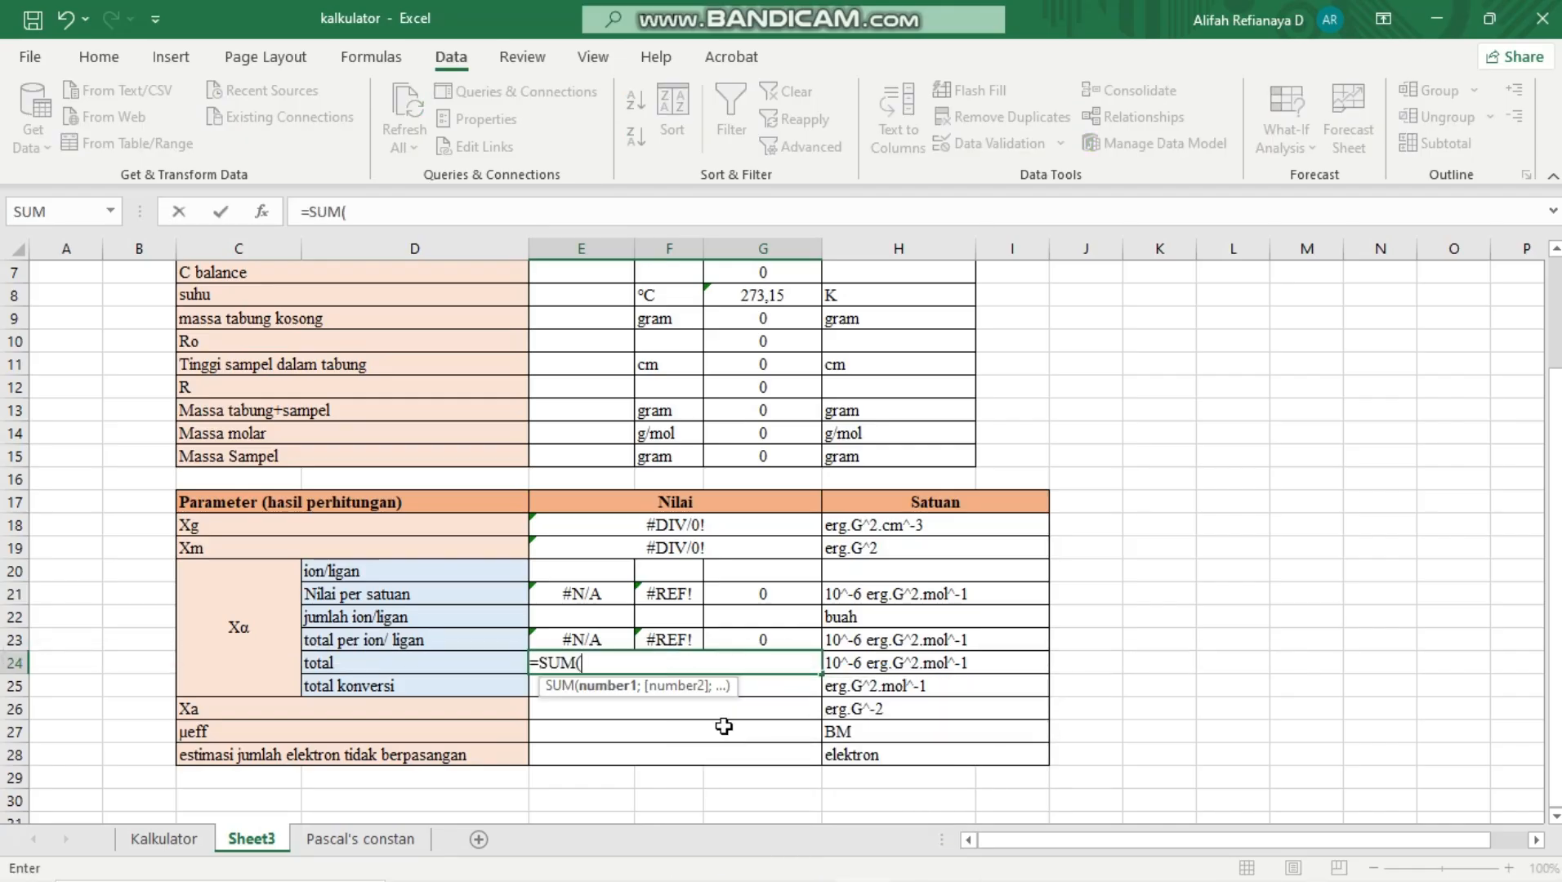
pyautogui.click(576, 639)
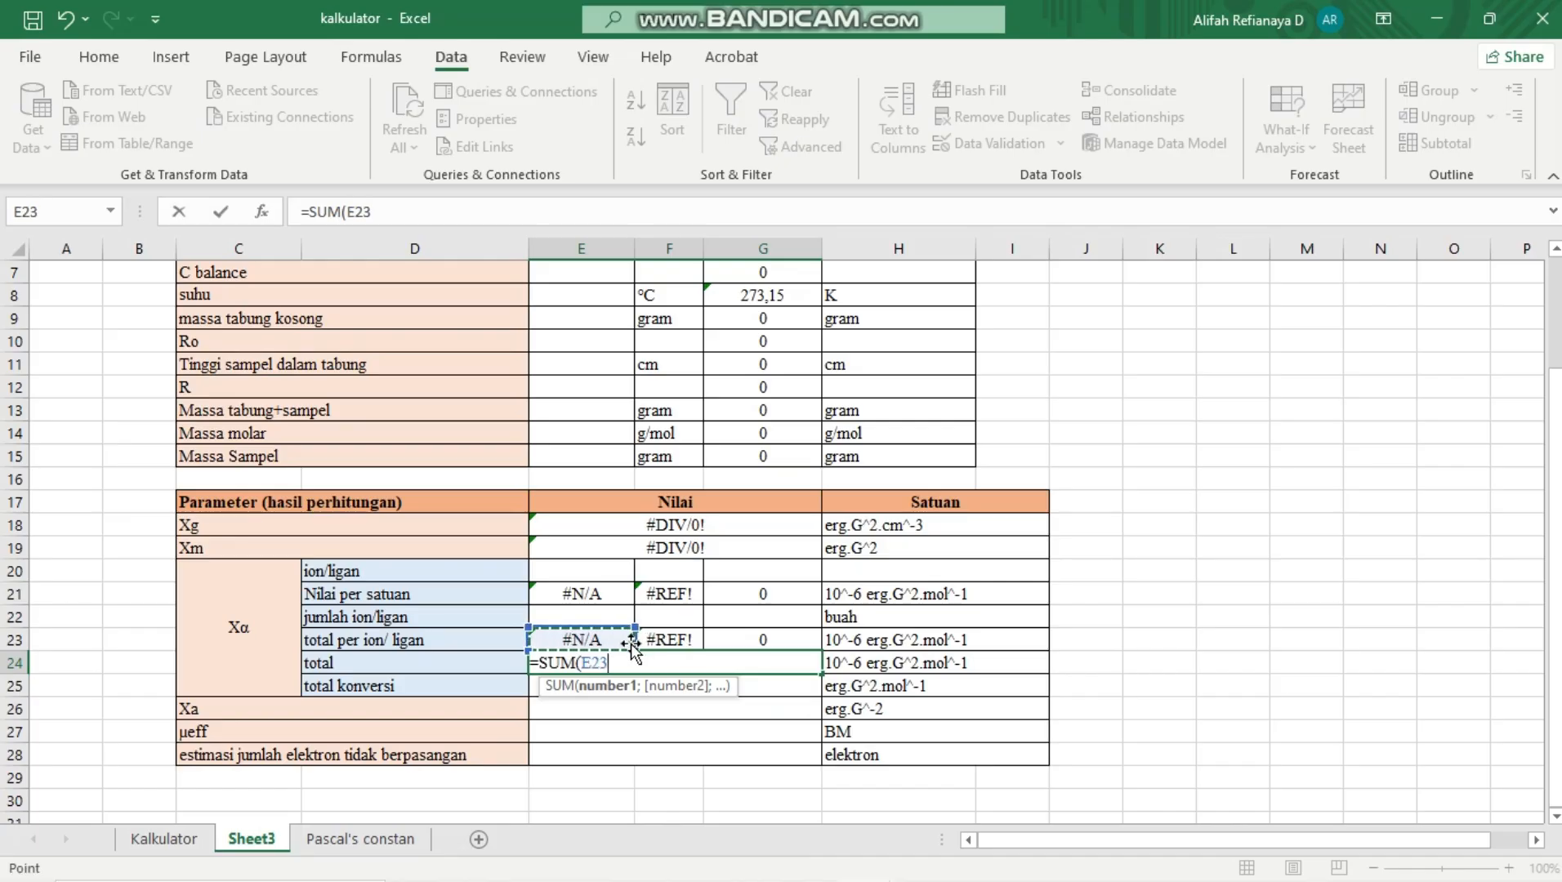
pyautogui.moveTo(671, 644); pyautogui.dragTo(732, 641)
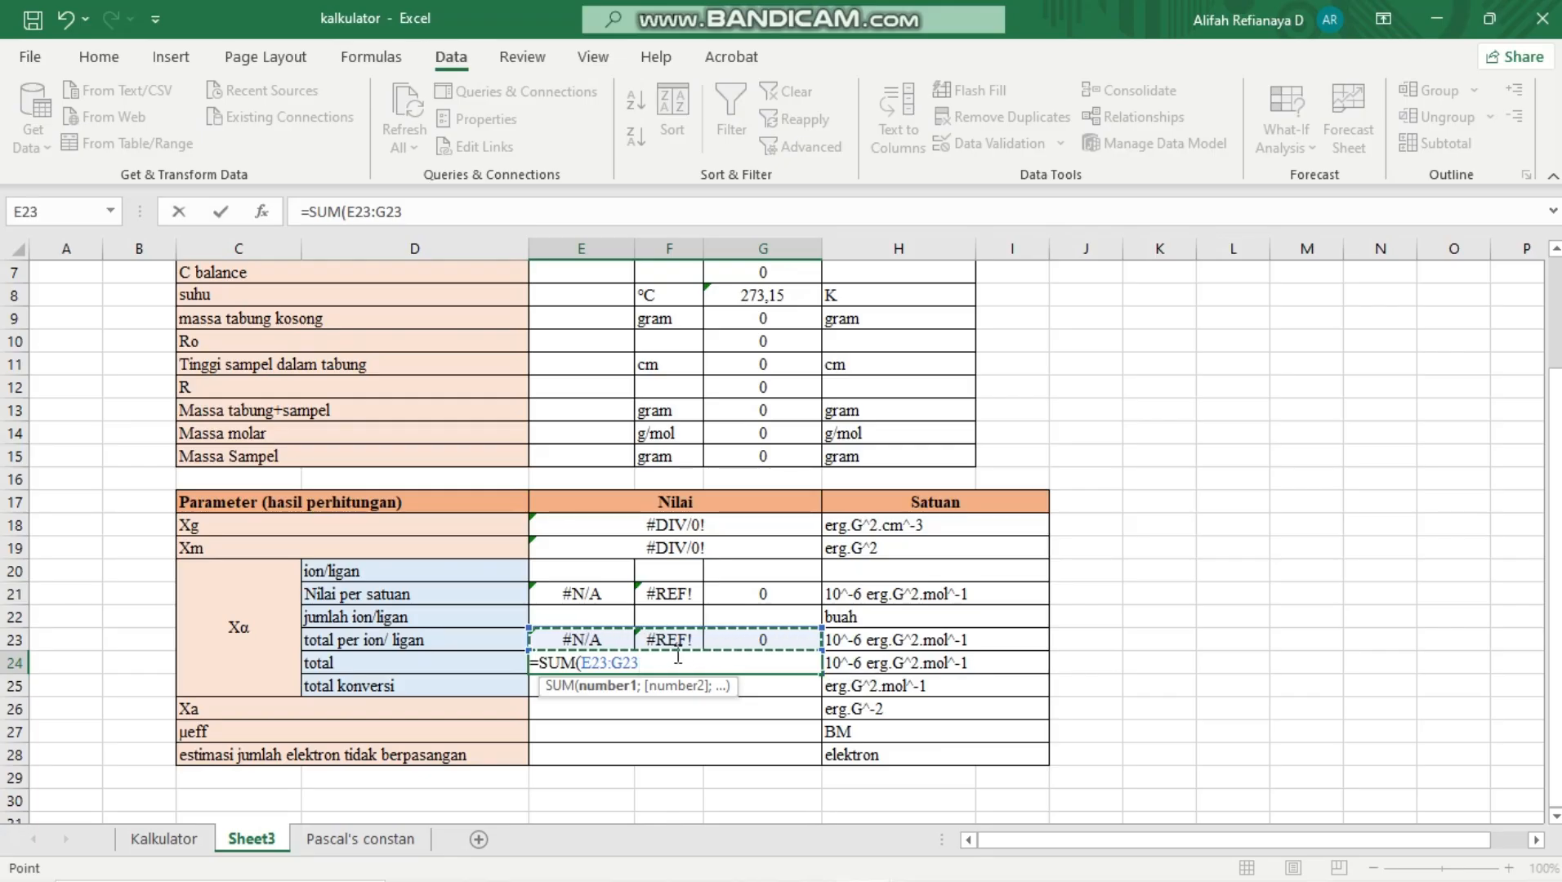
pyautogui.write(')')
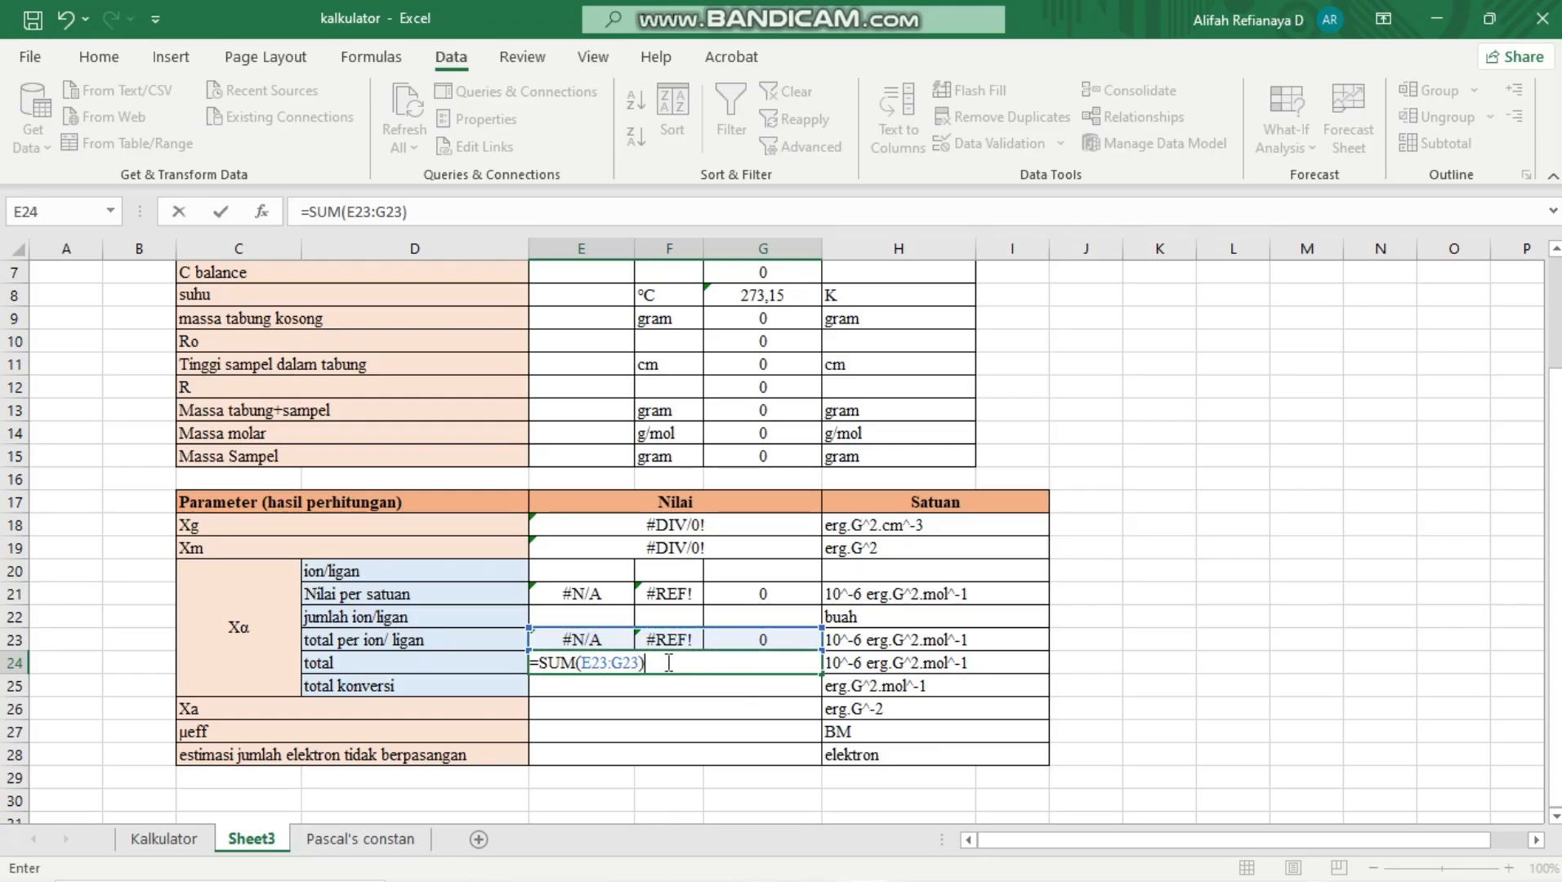
pyautogui.press('Return')
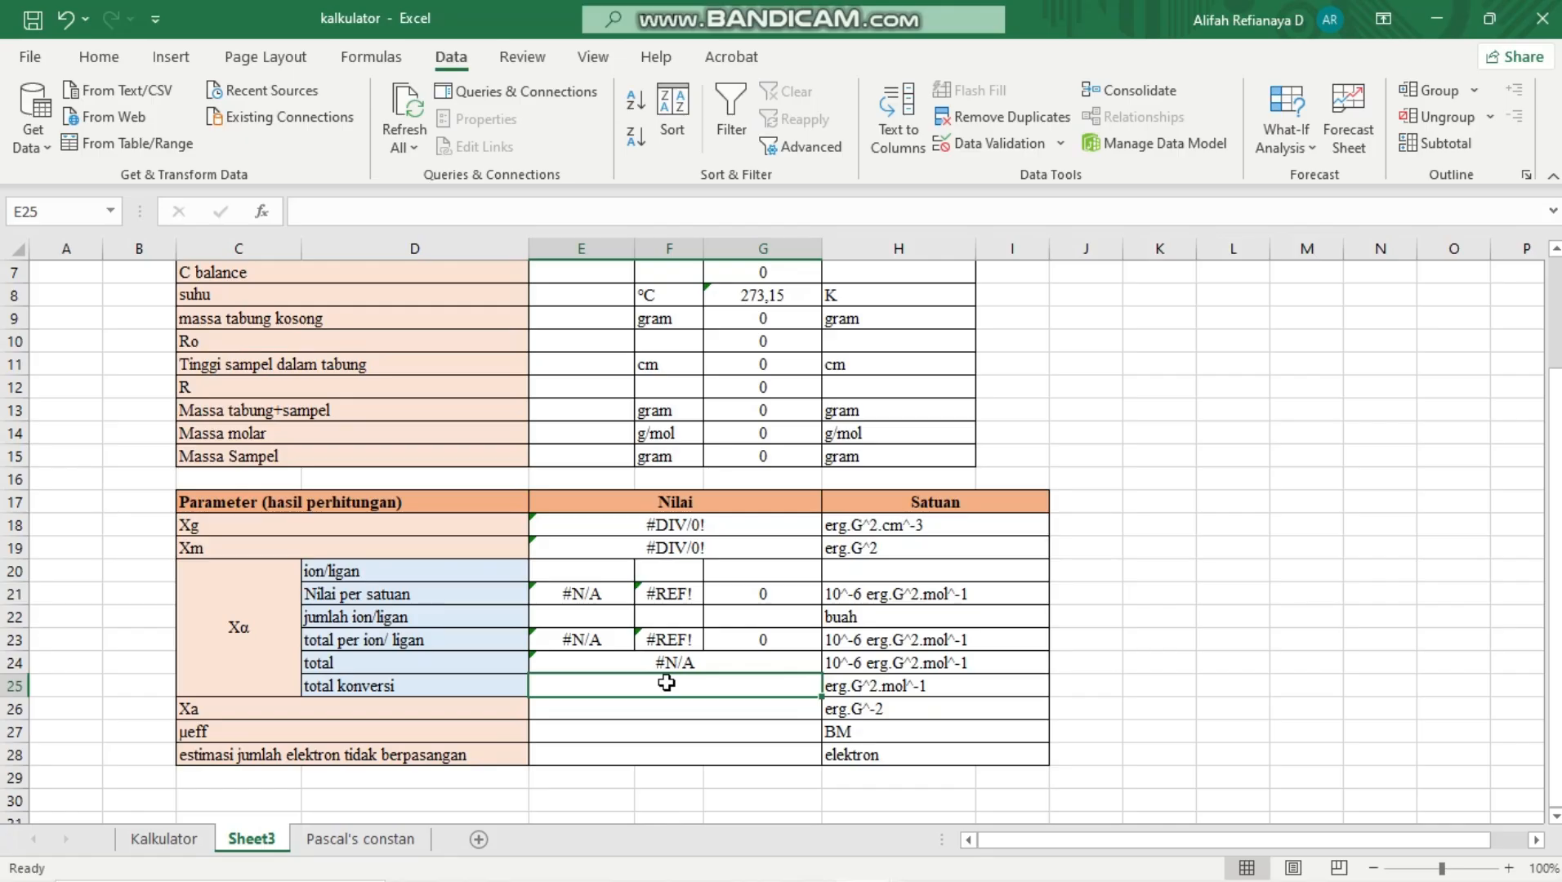
# Enter =E24*10^-6 in E25 to calculate the total konversi
pyautogui.write('=')
pyautogui.click(658, 659)
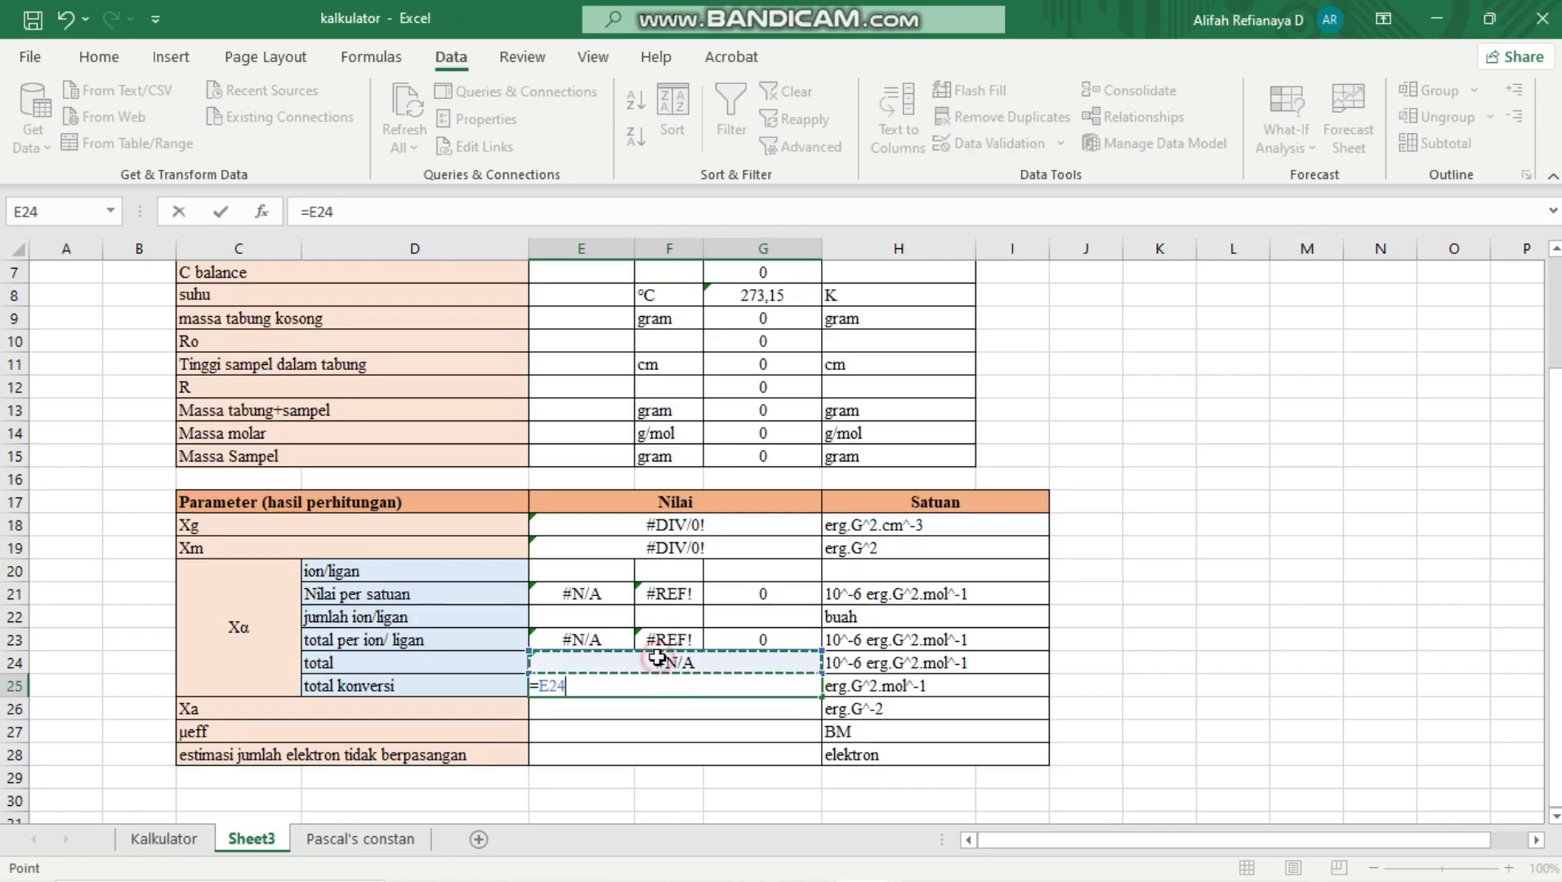
pyautogui.write('*')
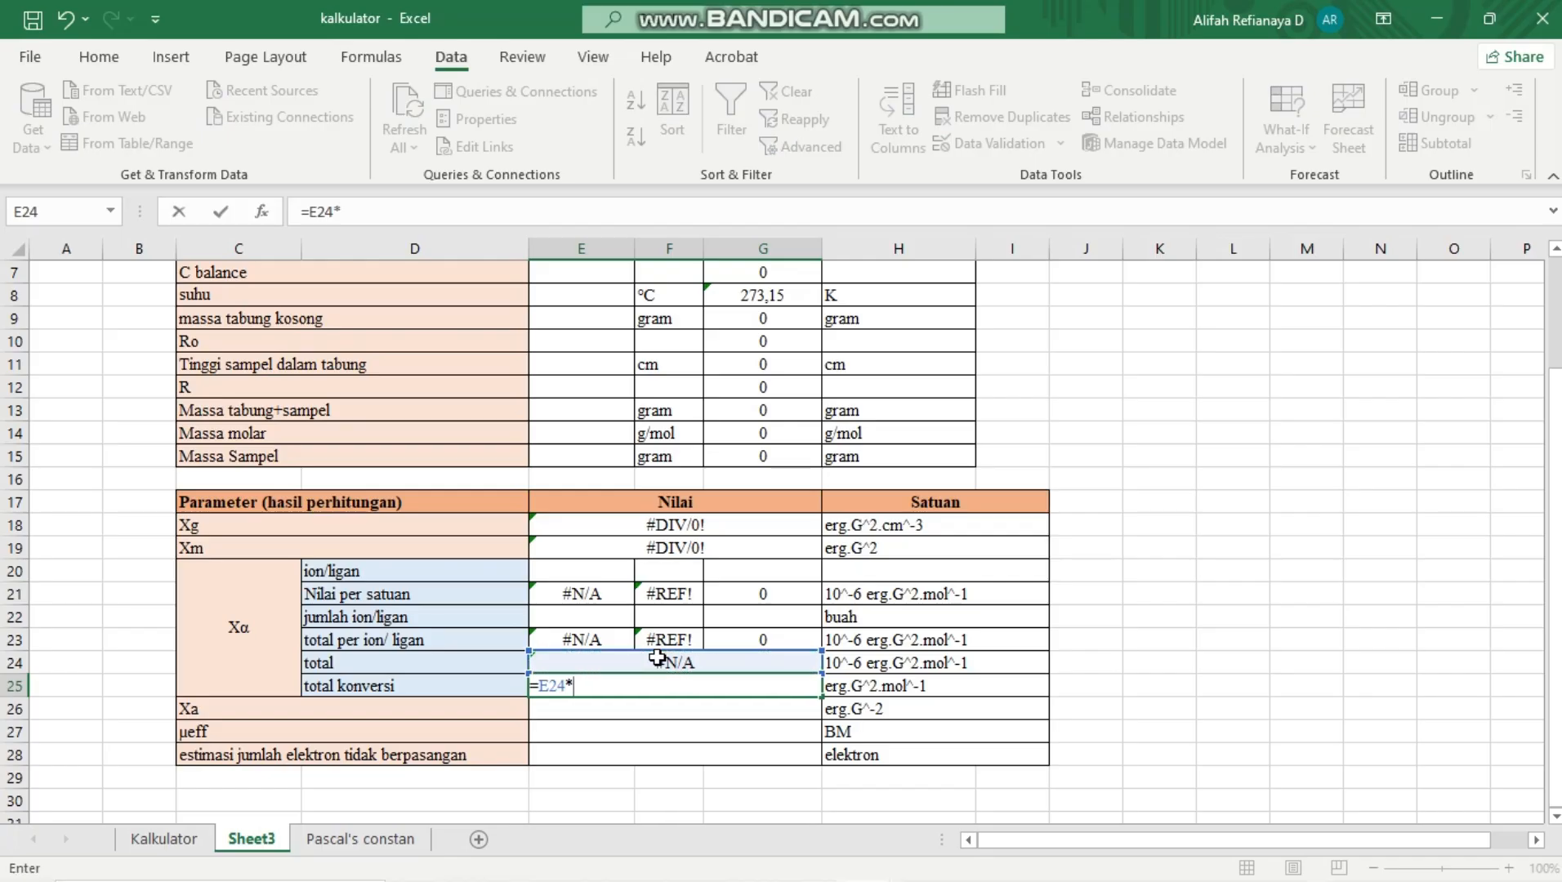
pyautogui.write('10^-6')
pyautogui.press('Return')
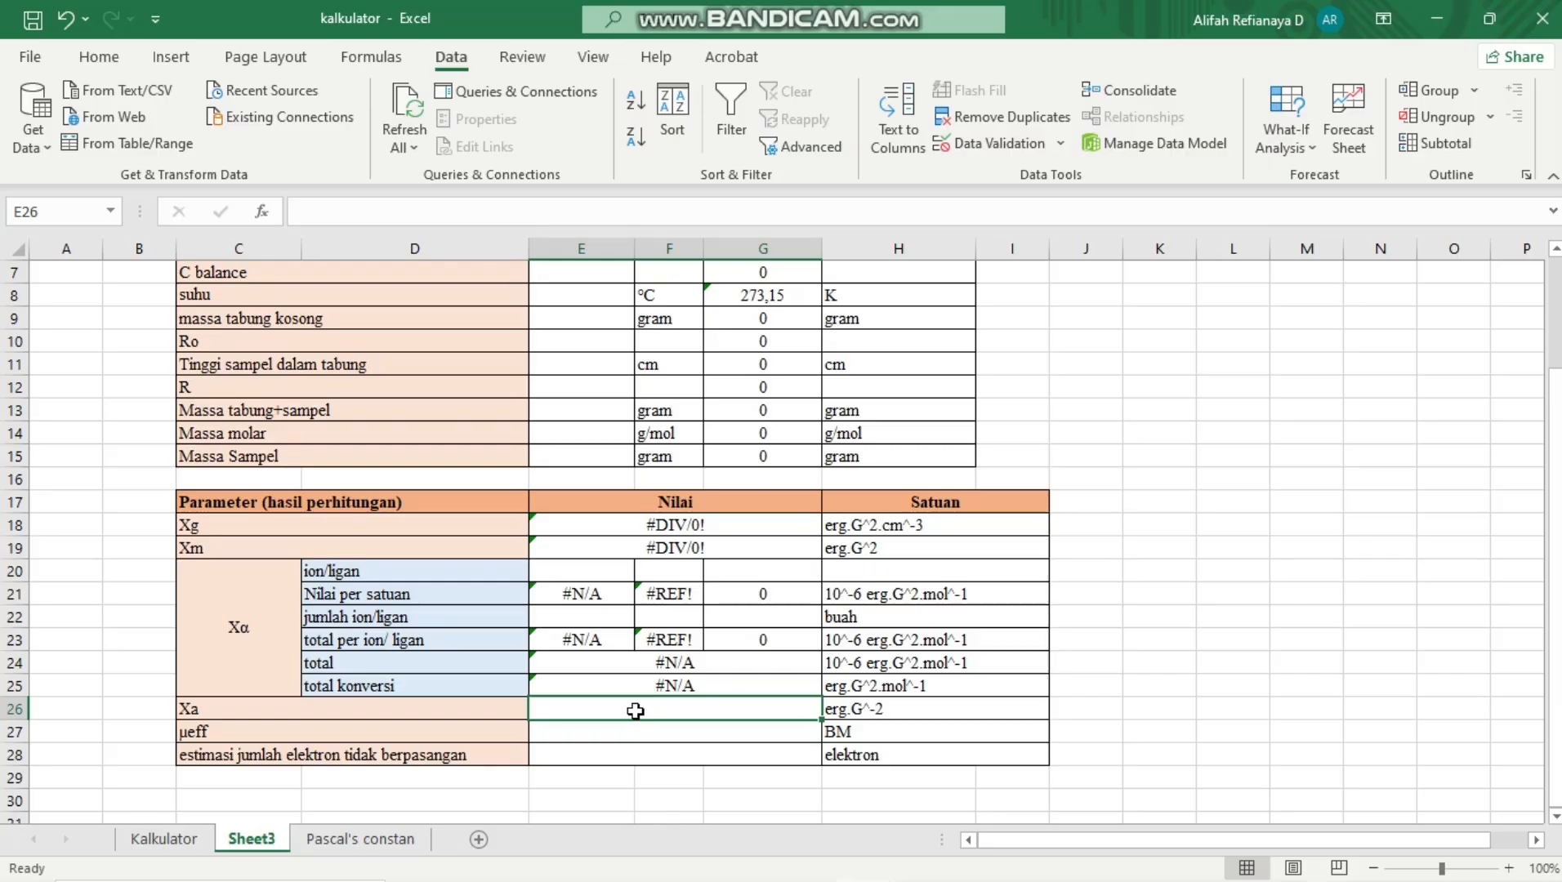
# Enter =E19-E25 in E26 to calculate Xa from Xm and the total konversi
pyautogui.write('=')
pyautogui.click(687, 547)
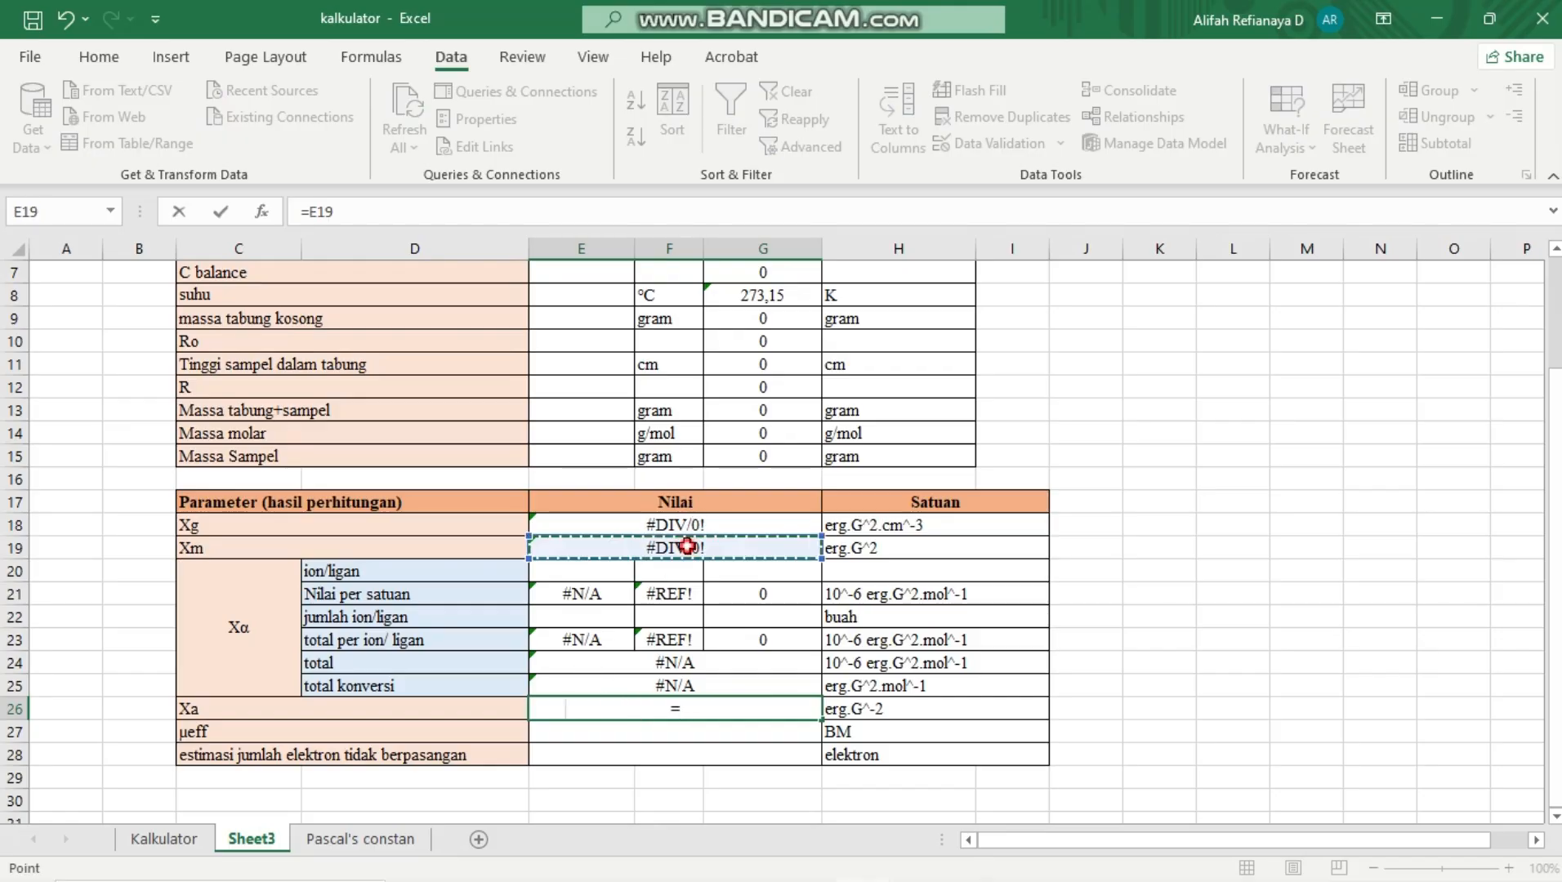
pyautogui.write('-')
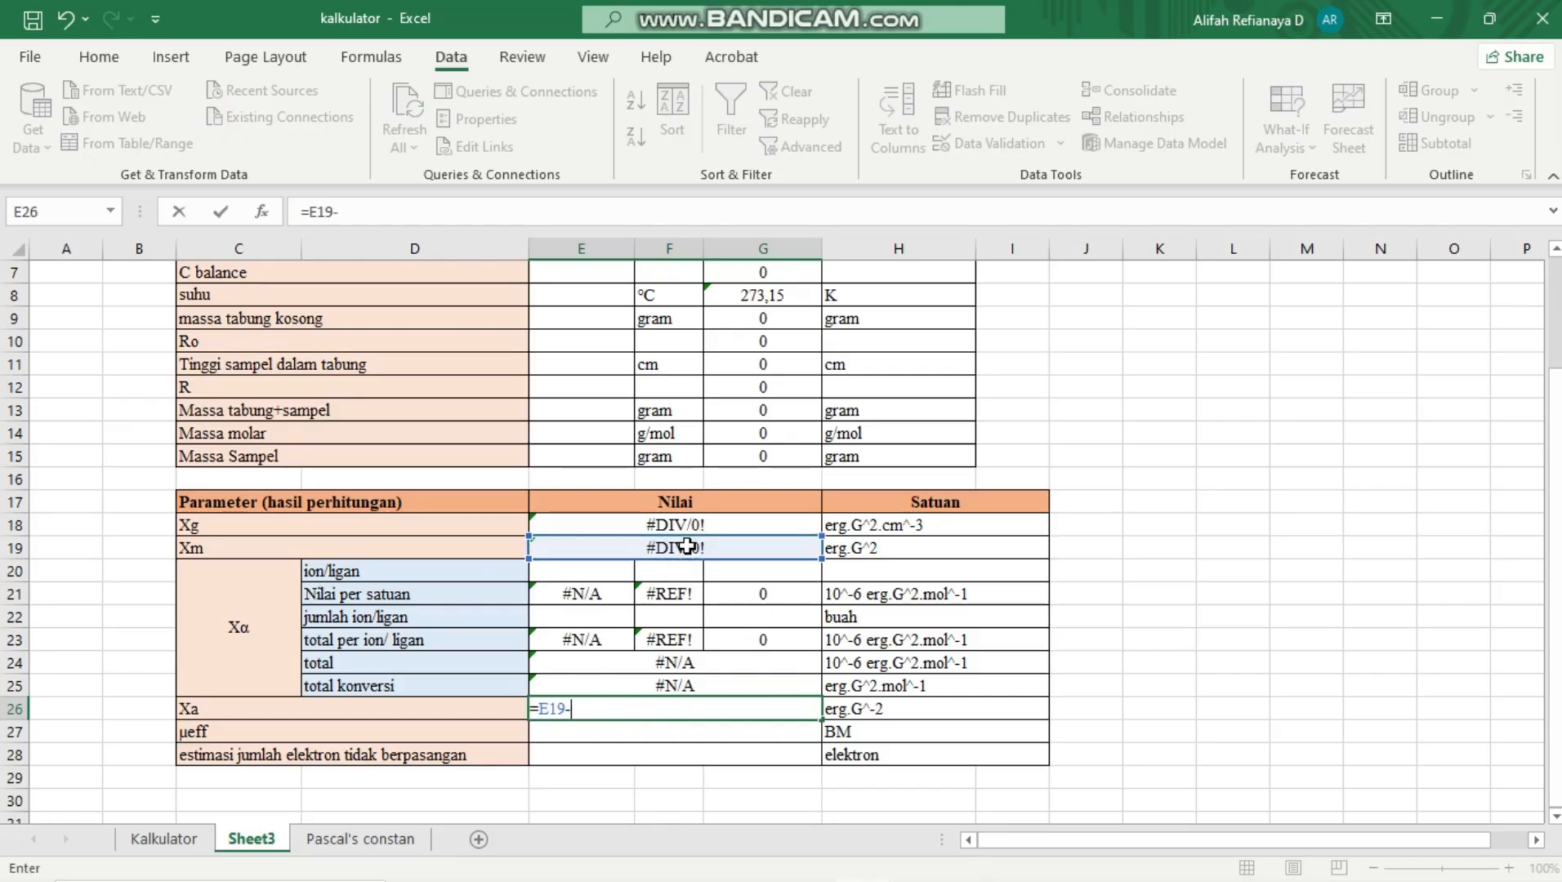
pyautogui.click(619, 689)
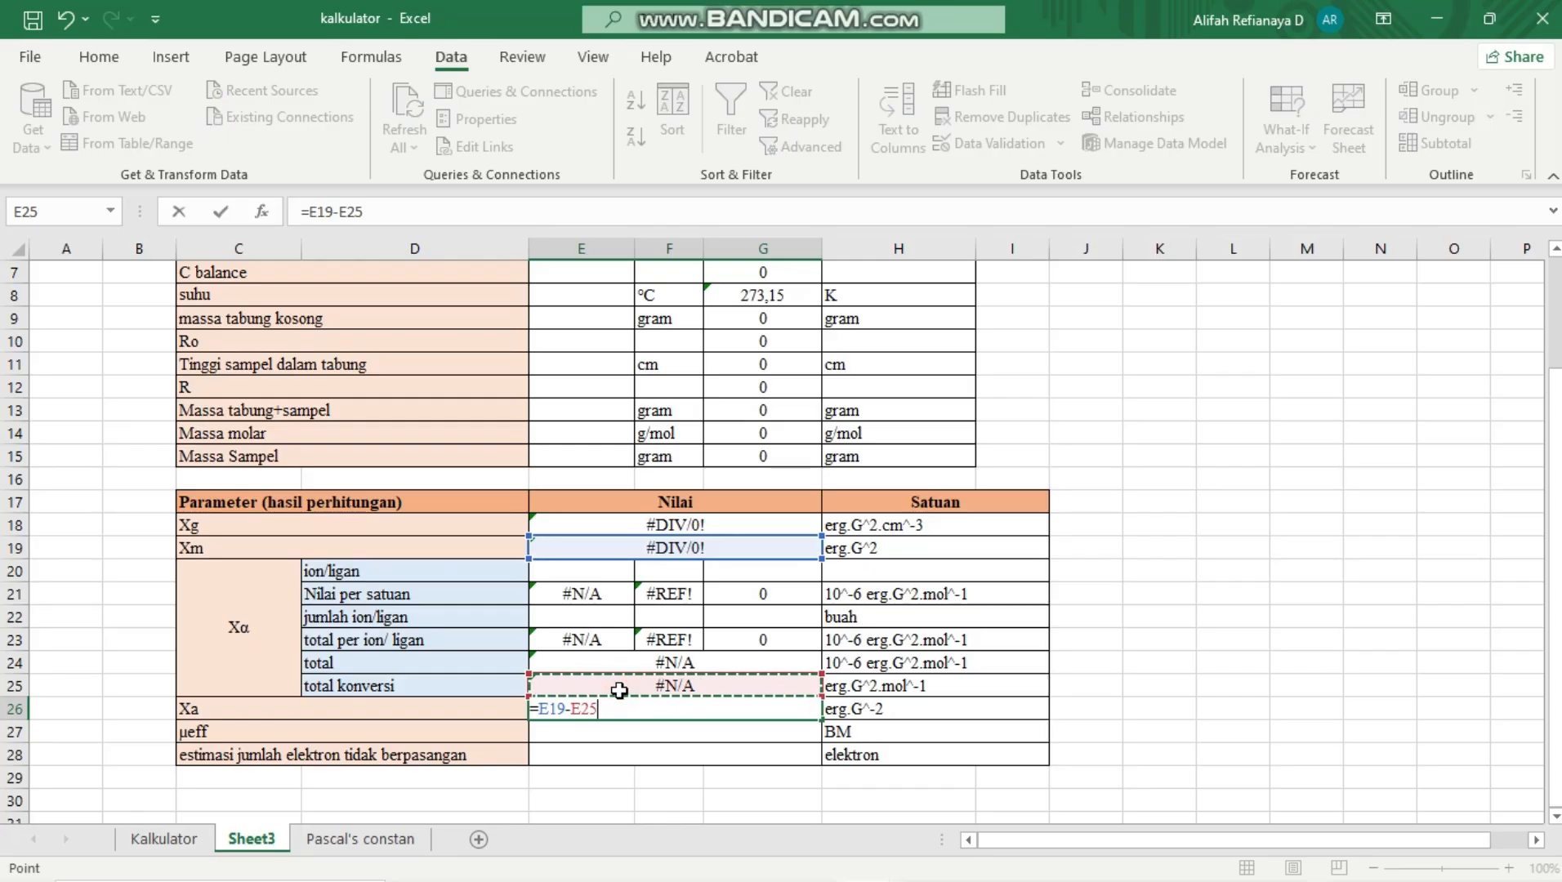
pyautogui.press('Return')
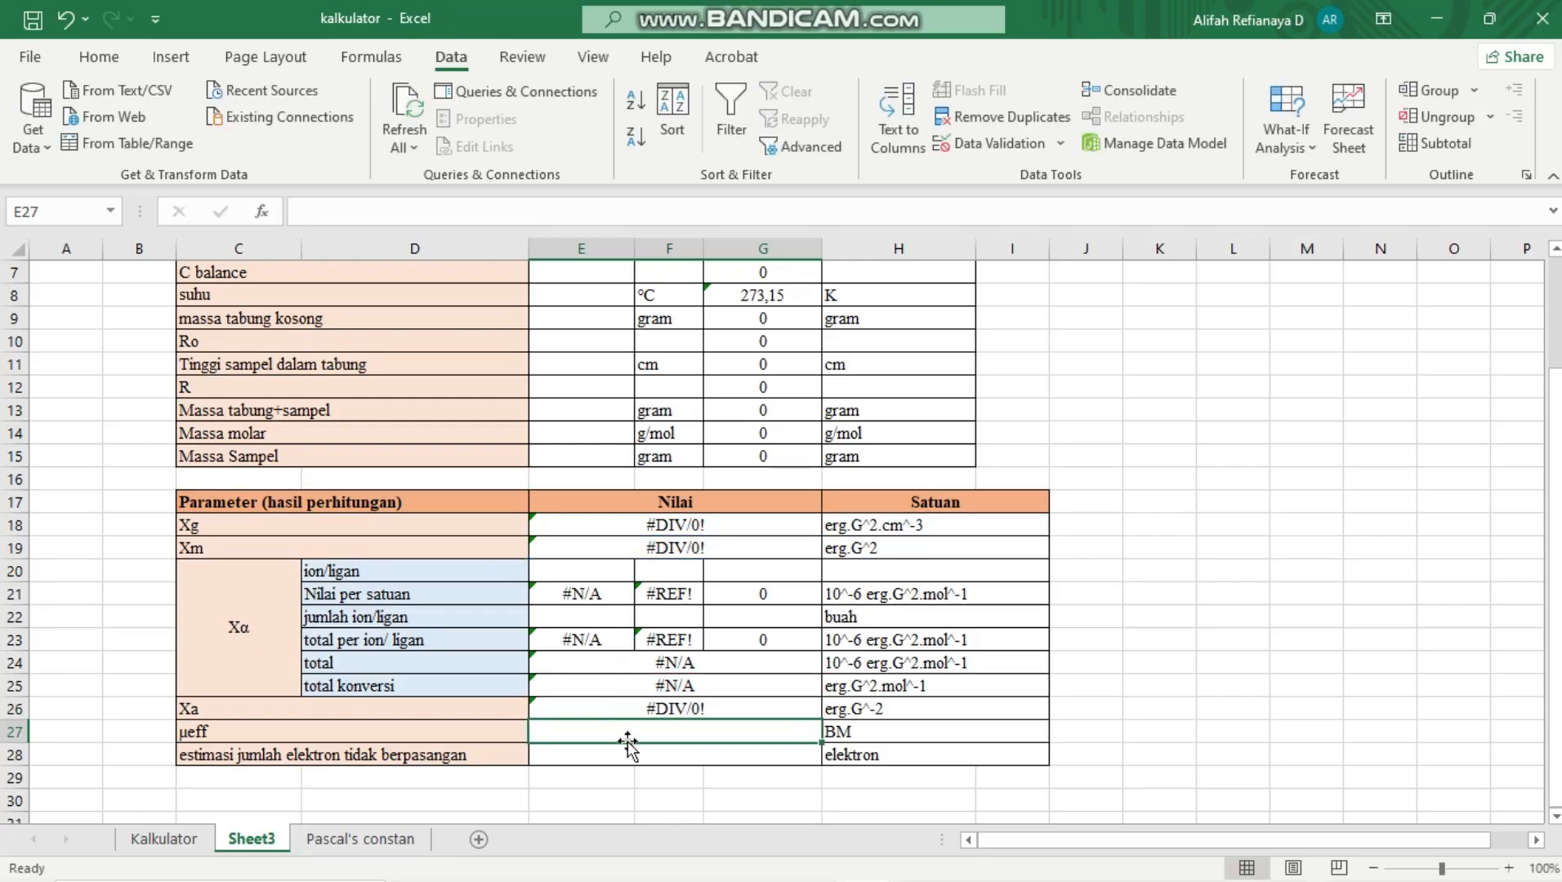
# Begin the µeff formula in E27, check the µeff equation in the Word report, and return to the kalkulator workbook in Excel
pyautogui.write('=')
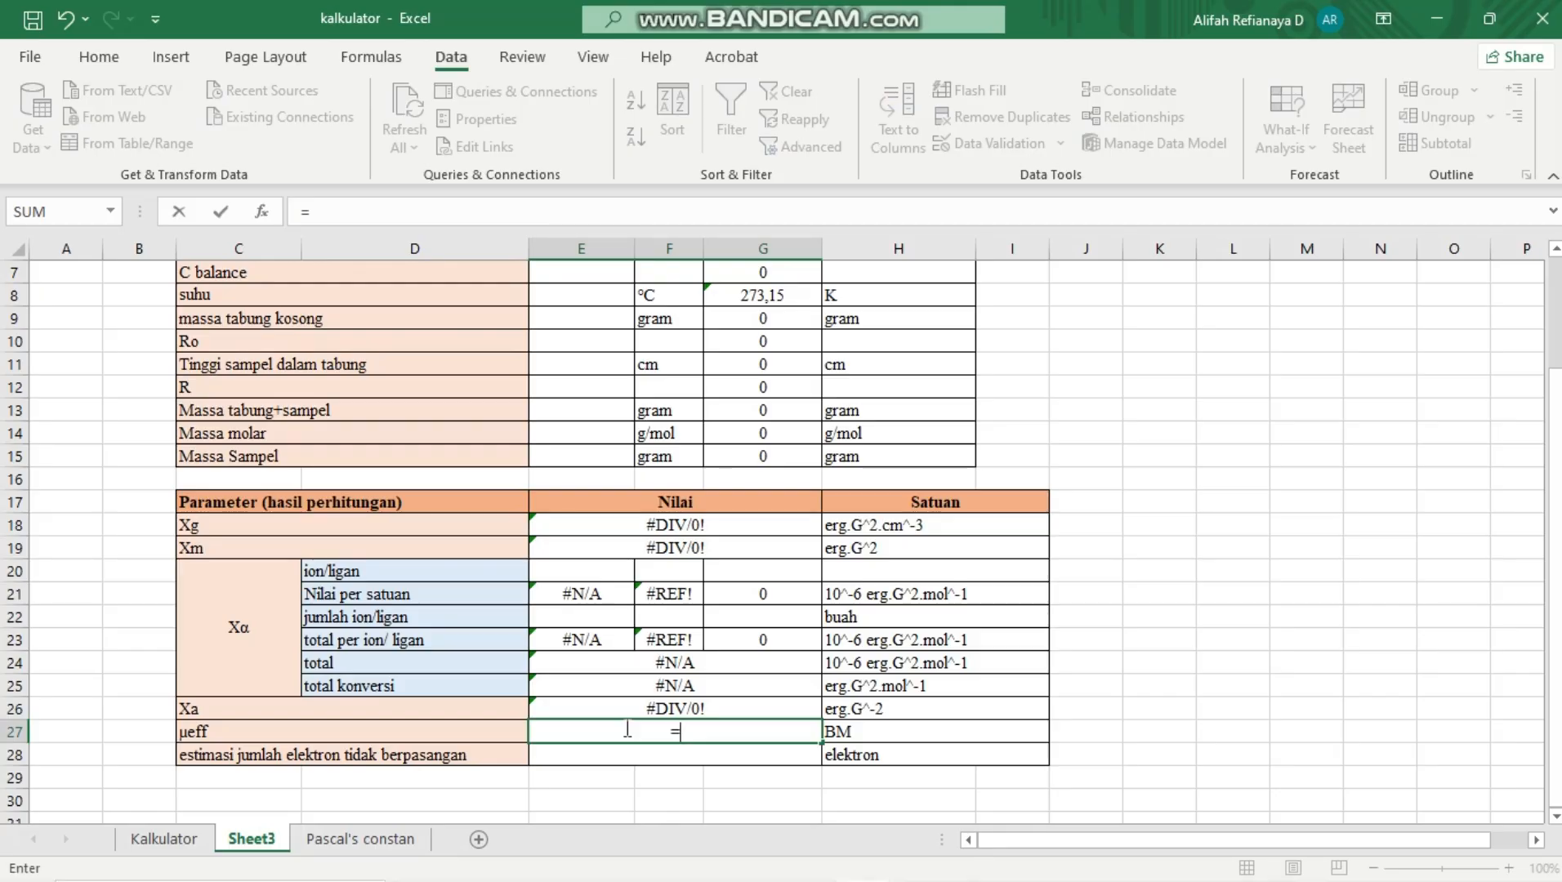
pyautogui.moveTo(980, 878)
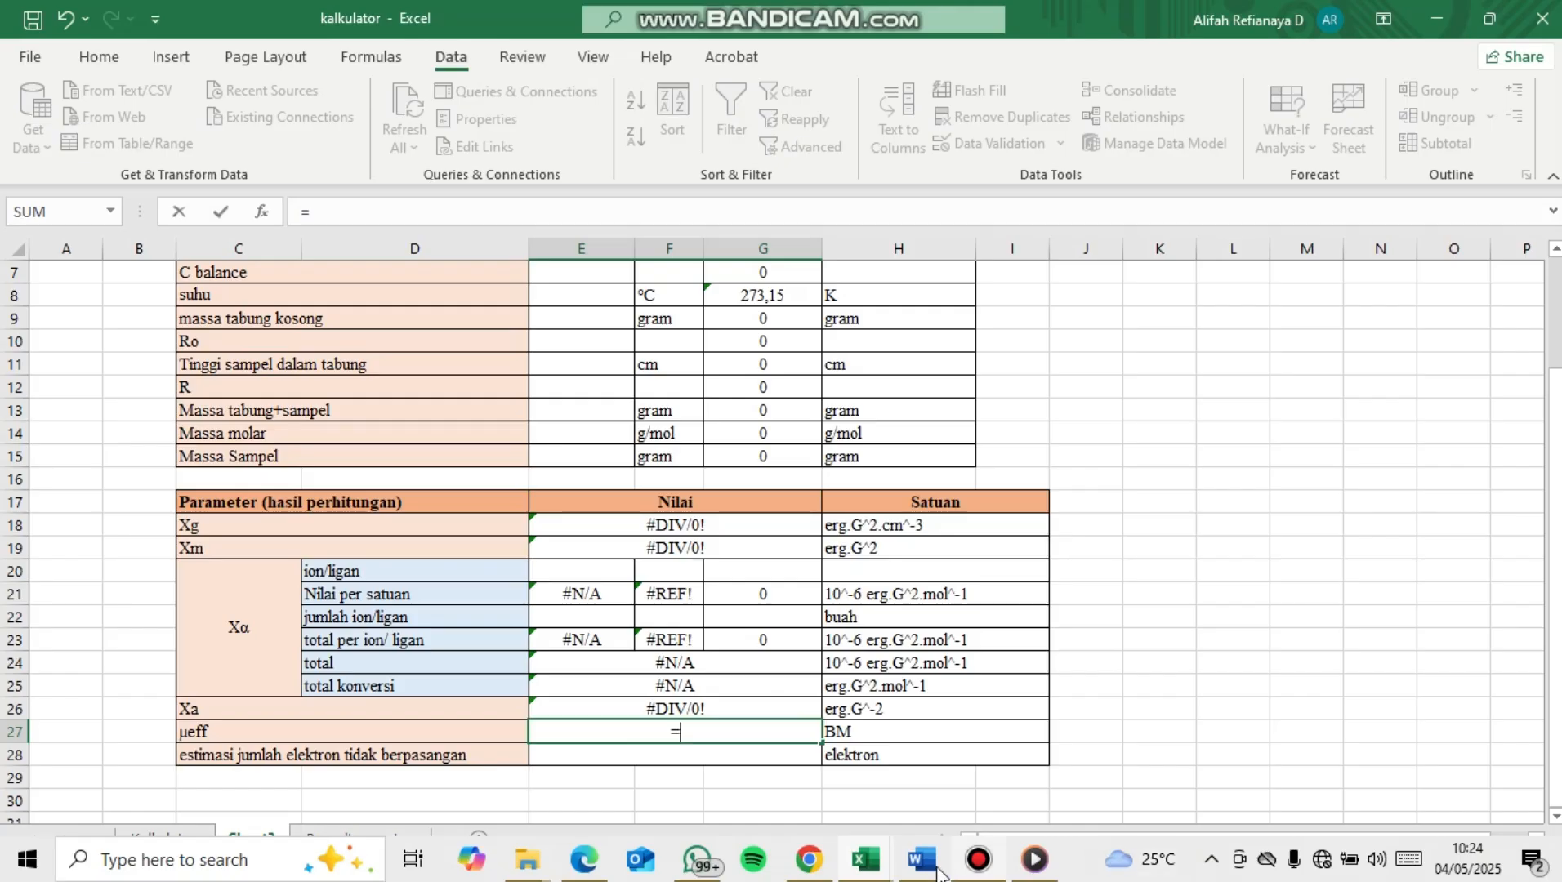
pyautogui.moveTo(929, 872)
pyautogui.click(956, 812)
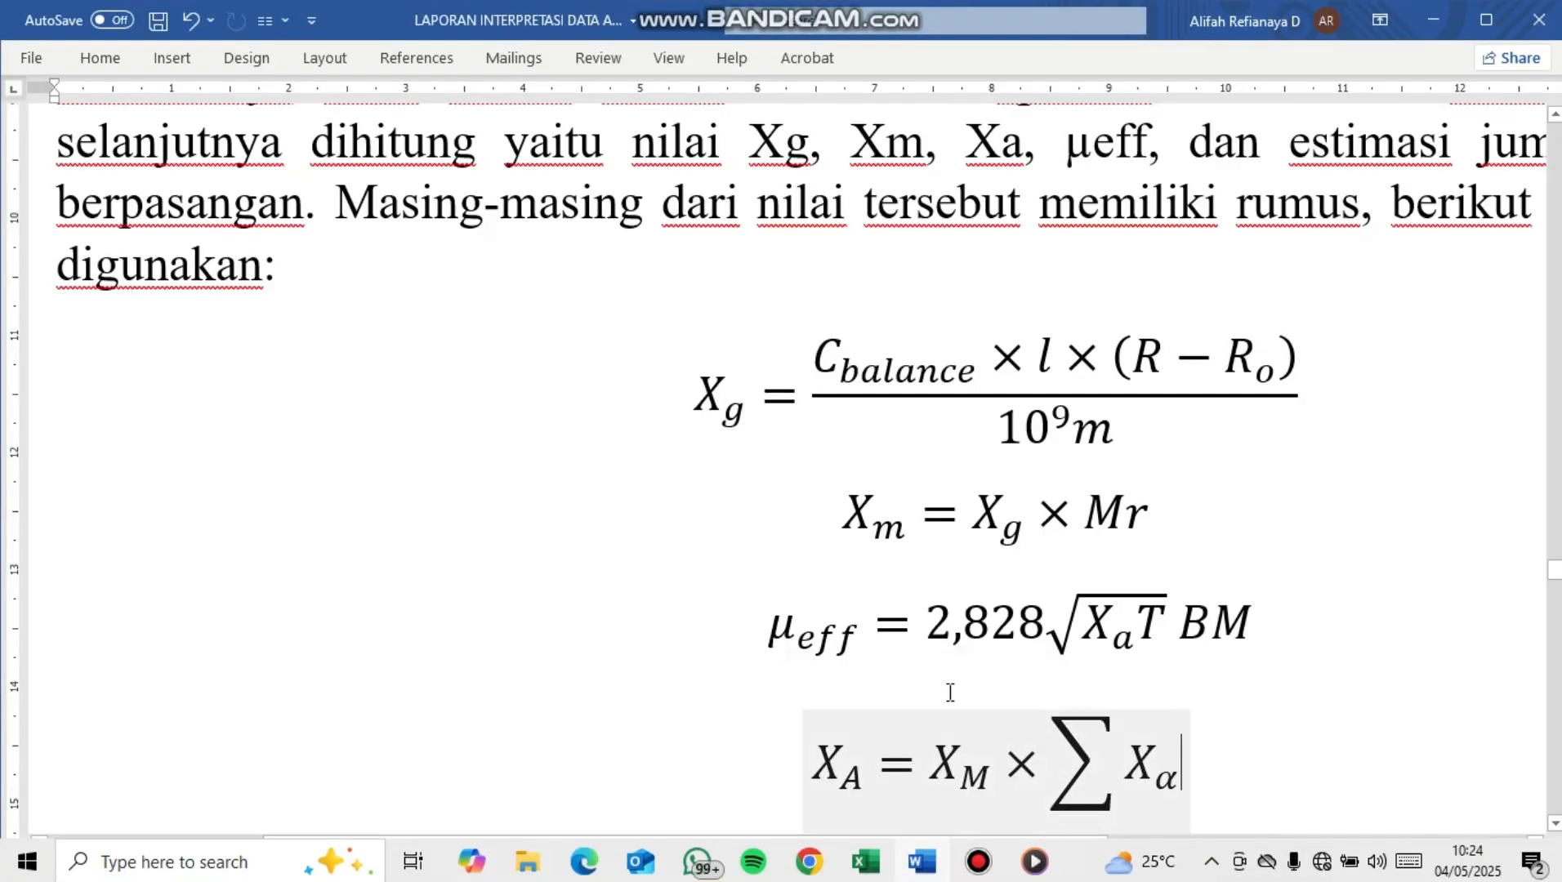
pyautogui.scroll(-3, 951, 693)
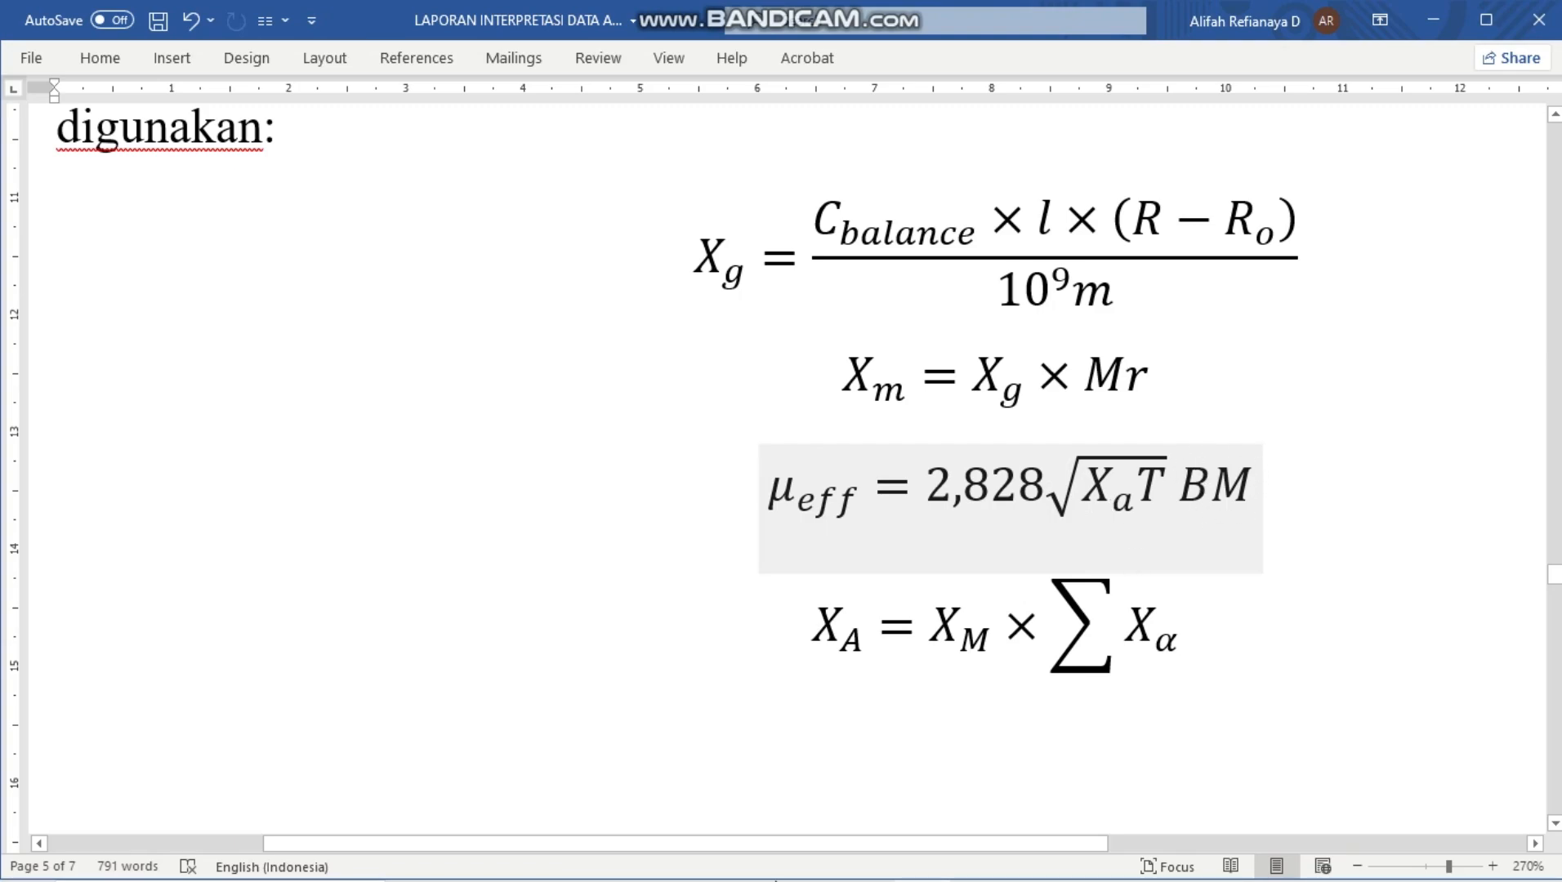
pyautogui.moveTo(813, 880)
pyautogui.moveTo(866, 868)
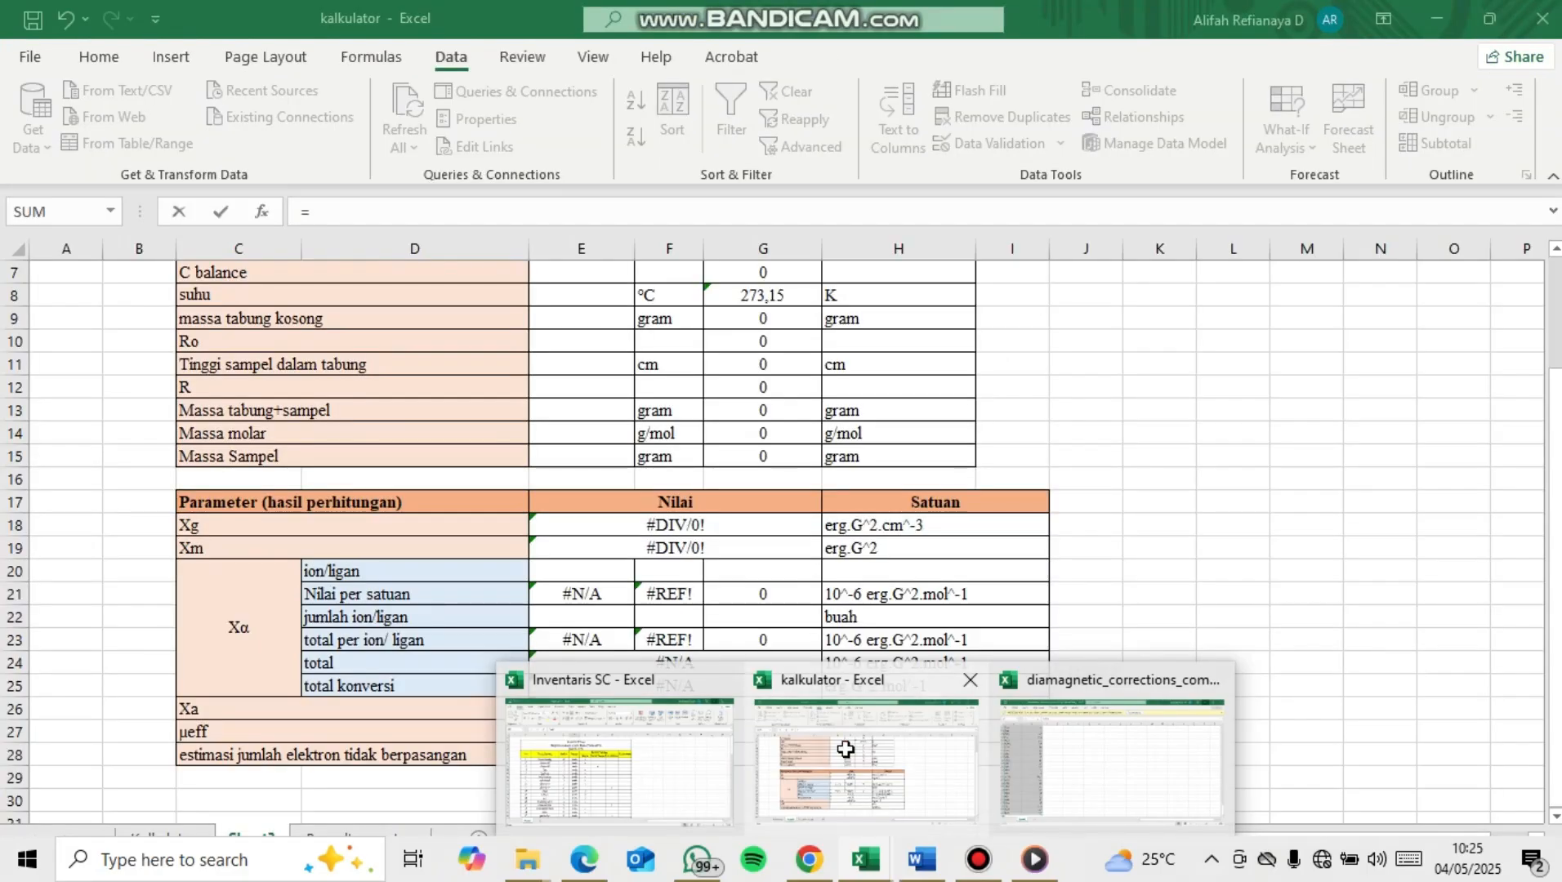
pyautogui.click(804, 735)
# Complete the µeff formula in E27 as =2,828*SQRT(E26*G8), using Xa and the converted temperature
pyautogui.write('2,')
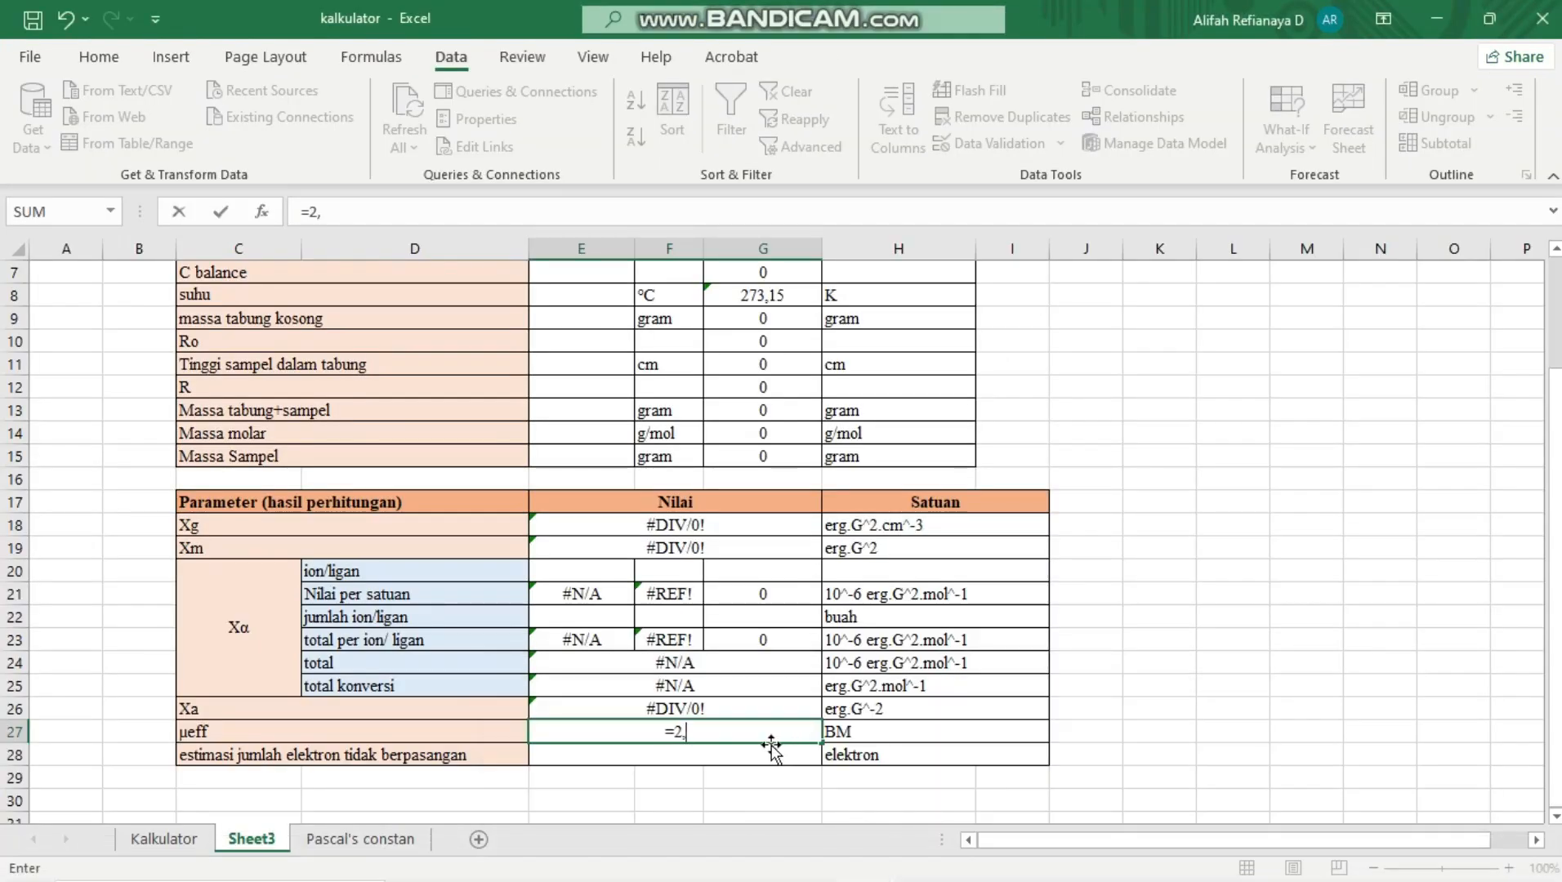
pyautogui.write('828*')
pyautogui.write('SQRT')
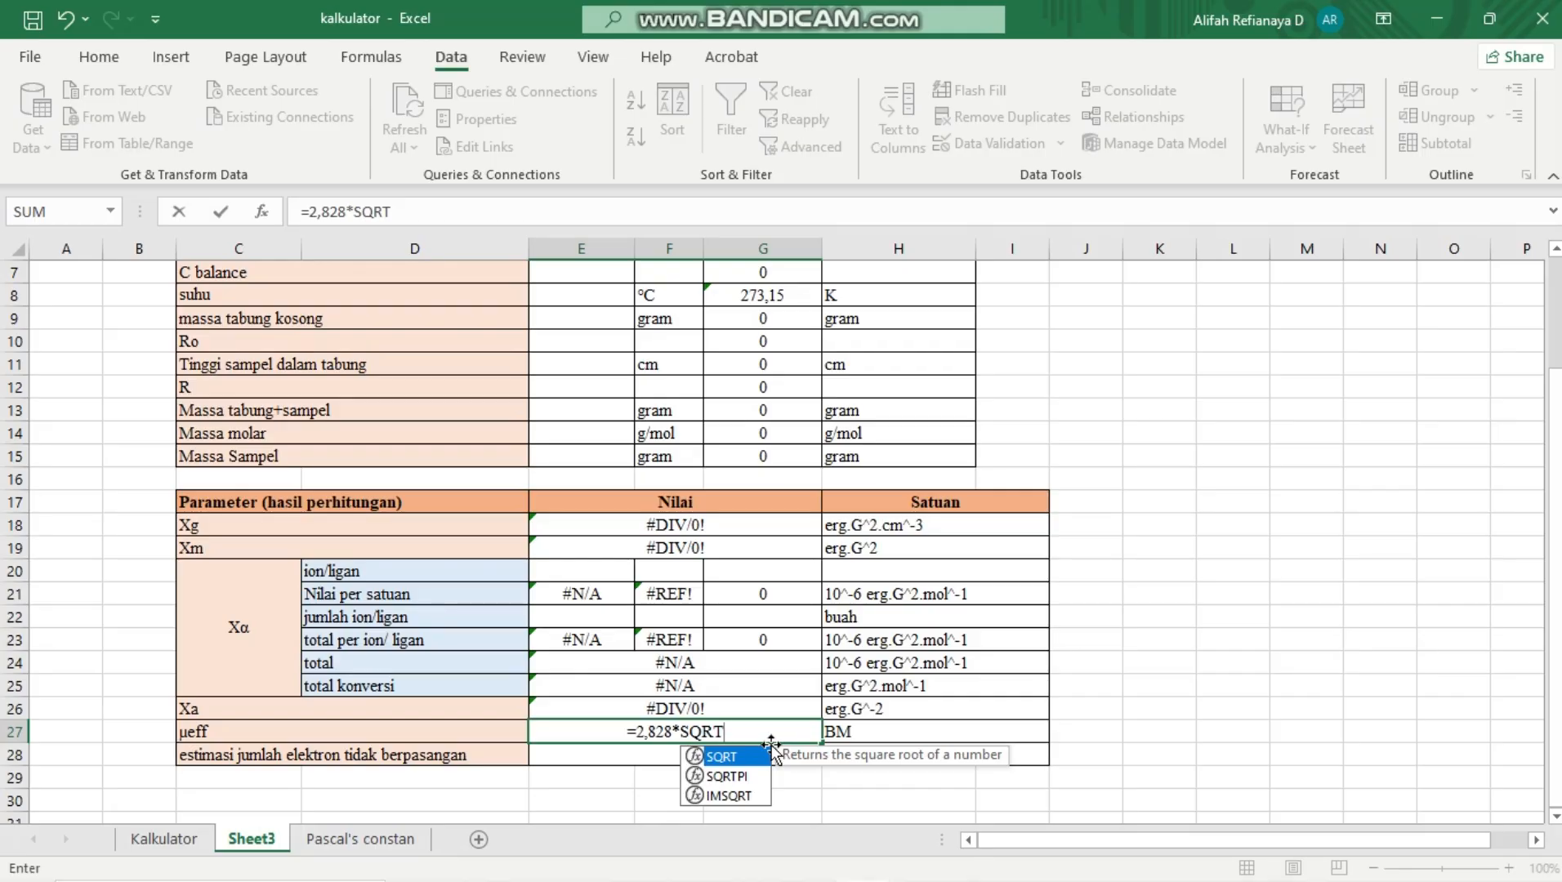
pyautogui.write('(')
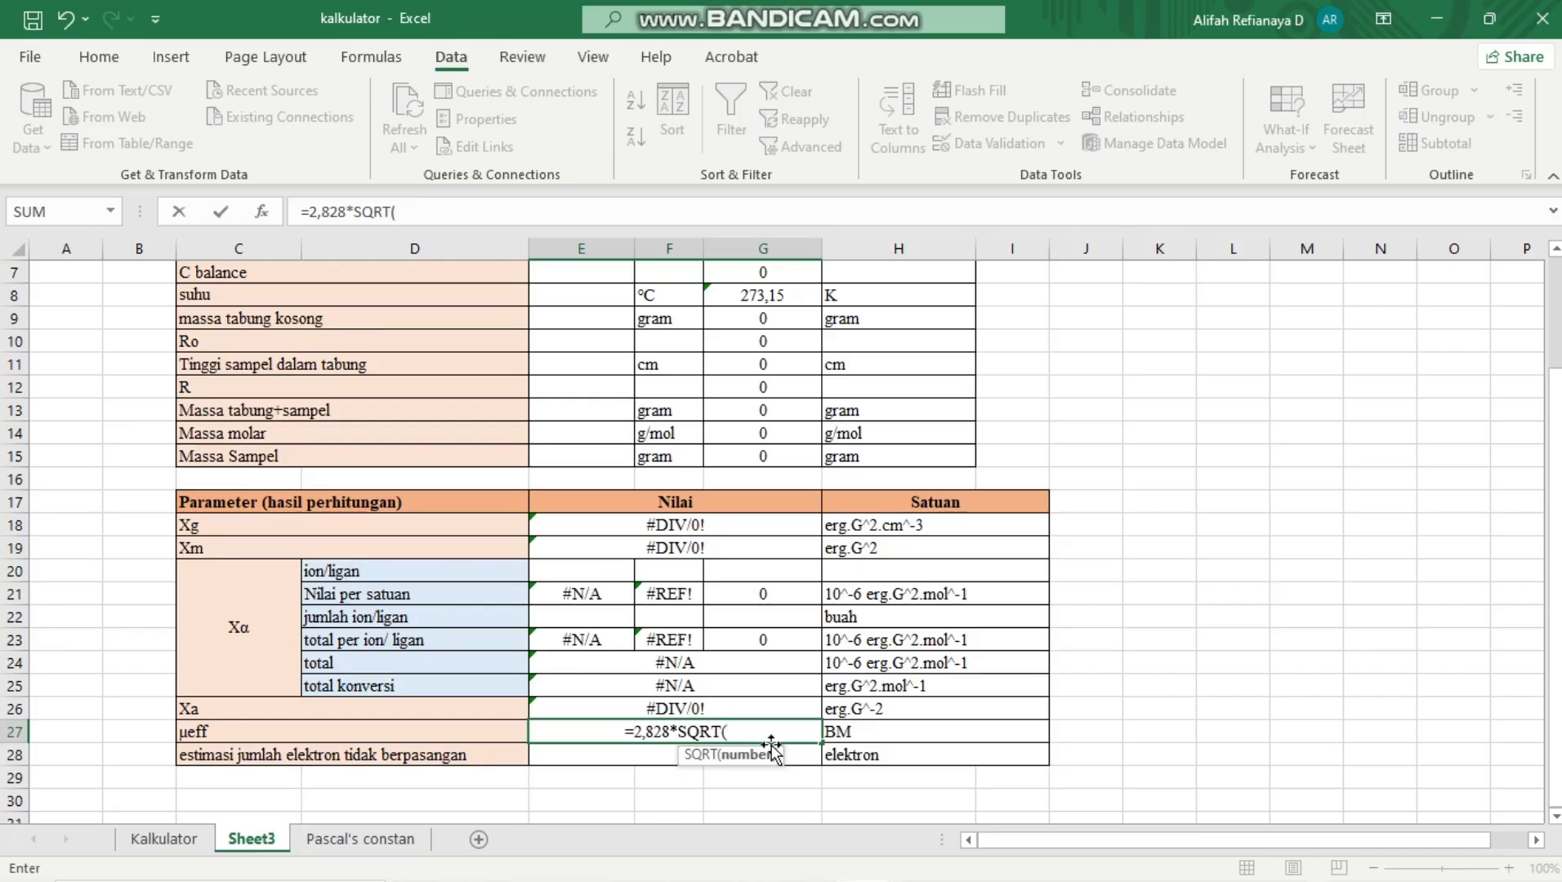
pyautogui.click(752, 705)
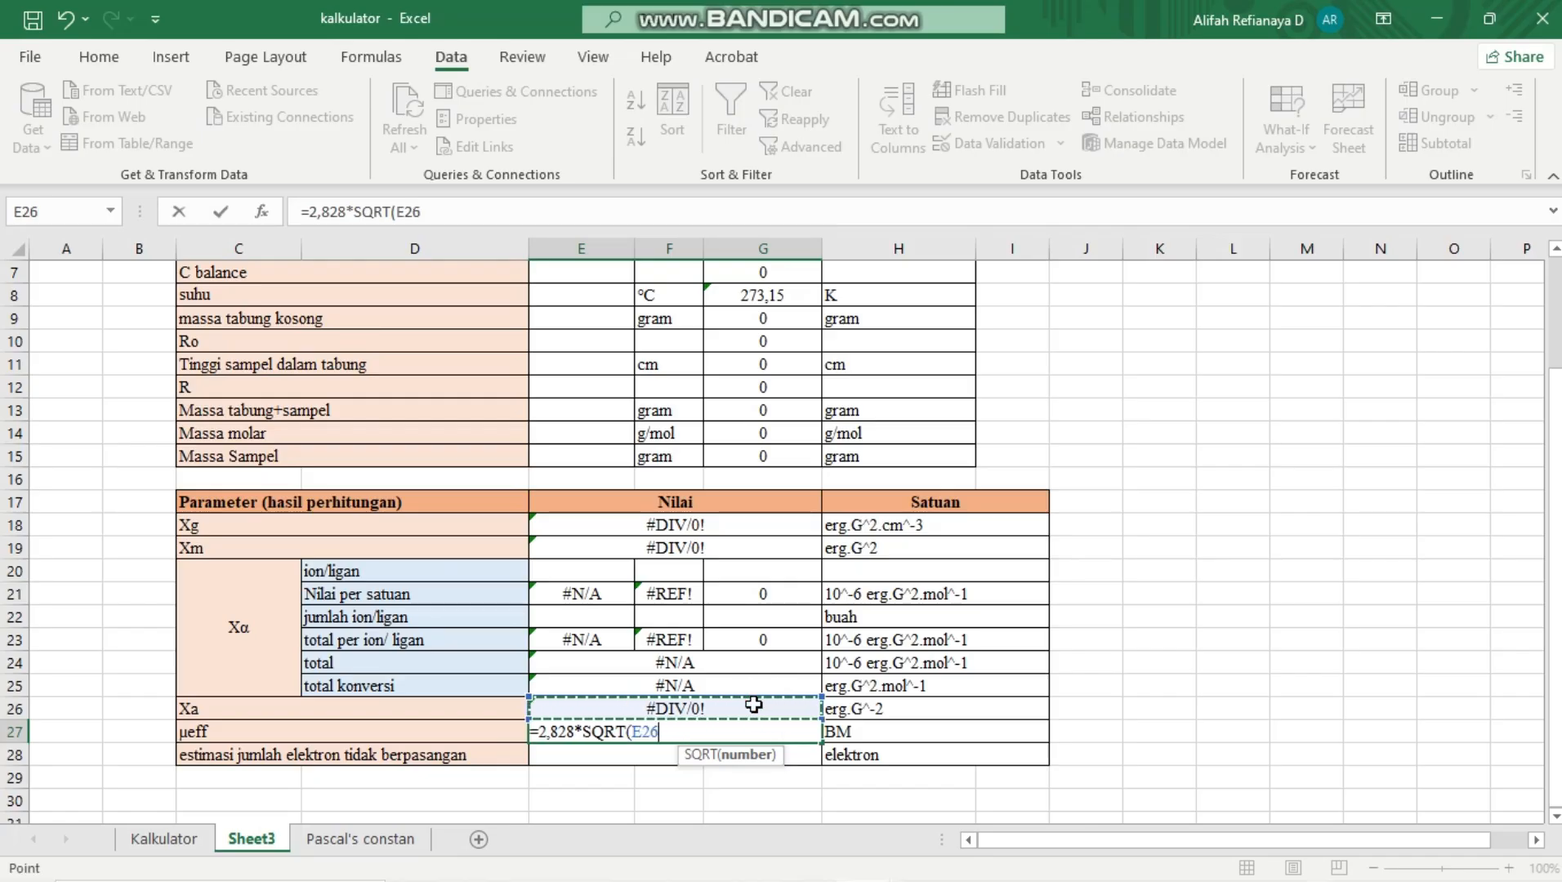
pyautogui.write('*')
pyautogui.scroll(2, 703, 665)
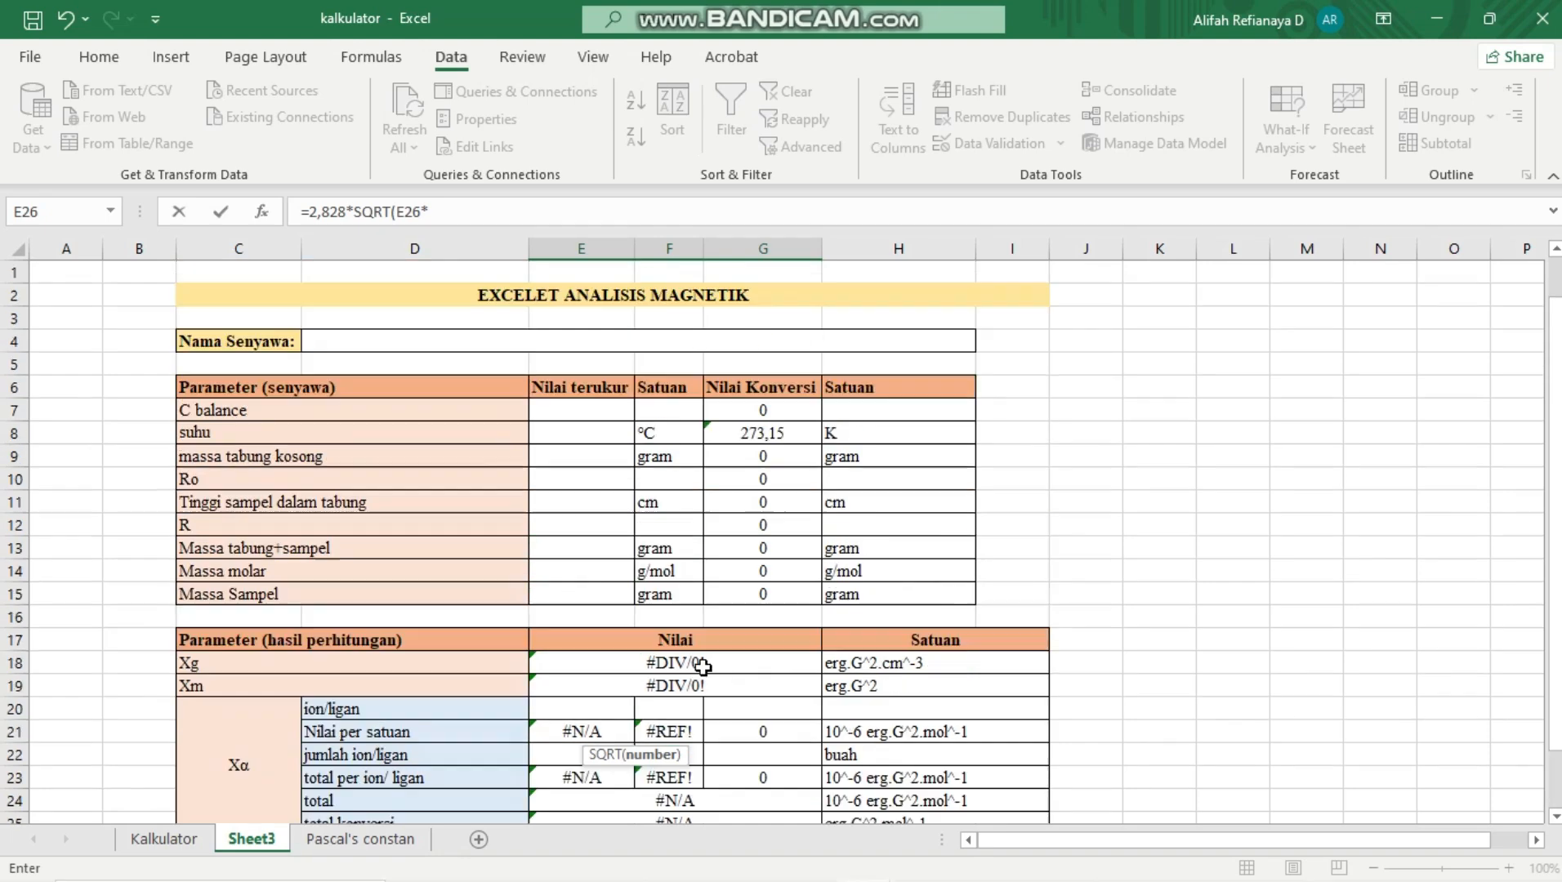
pyautogui.click(772, 439)
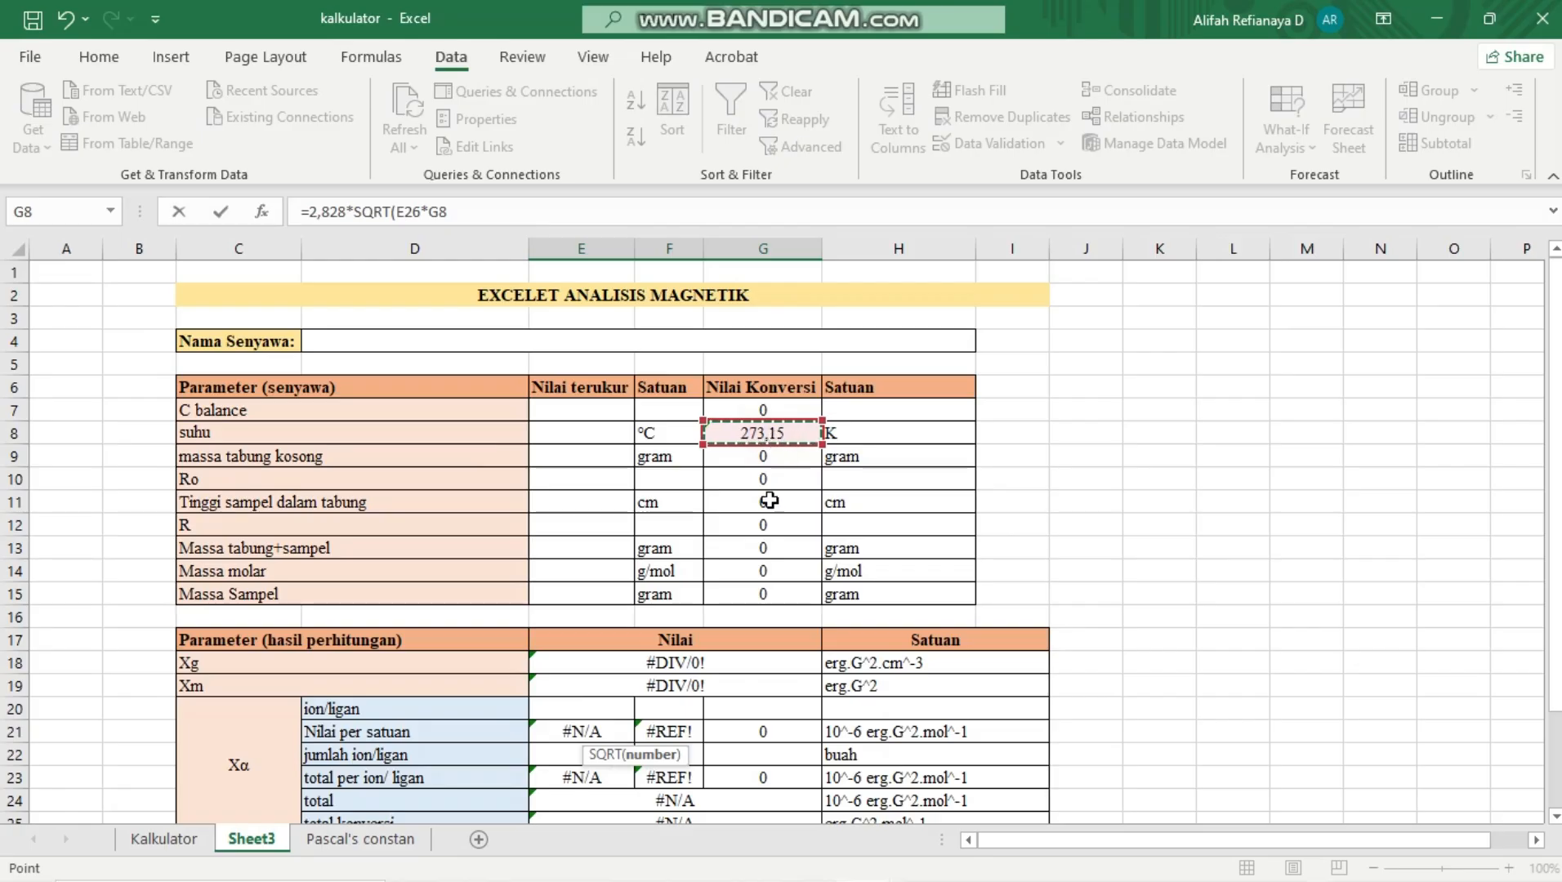
pyautogui.scroll(-2, 761, 625)
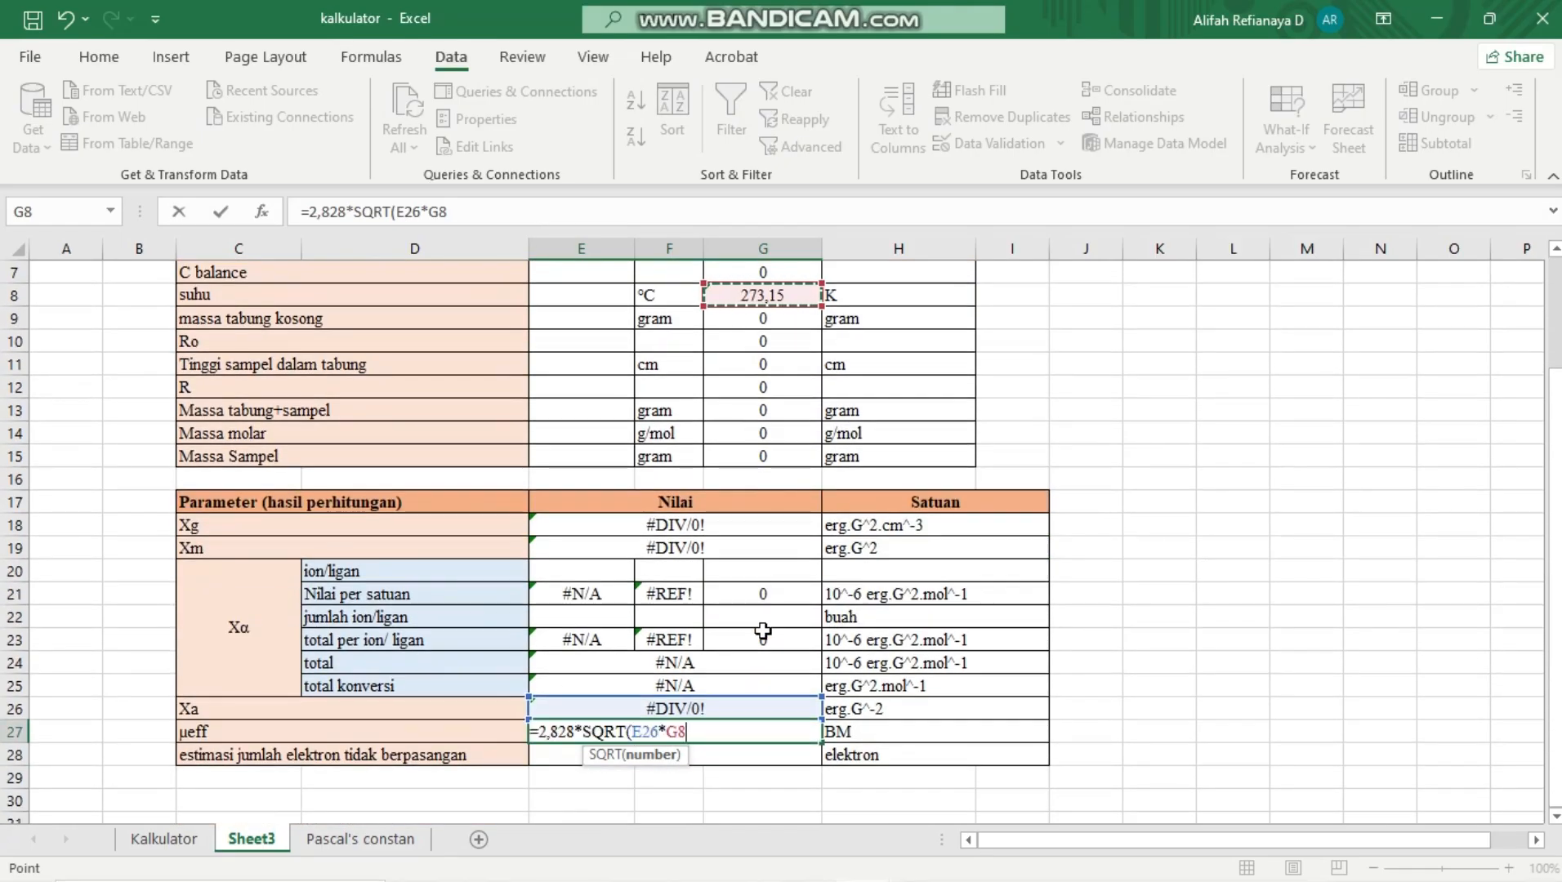
pyautogui.write(')')
pyautogui.press('Return')
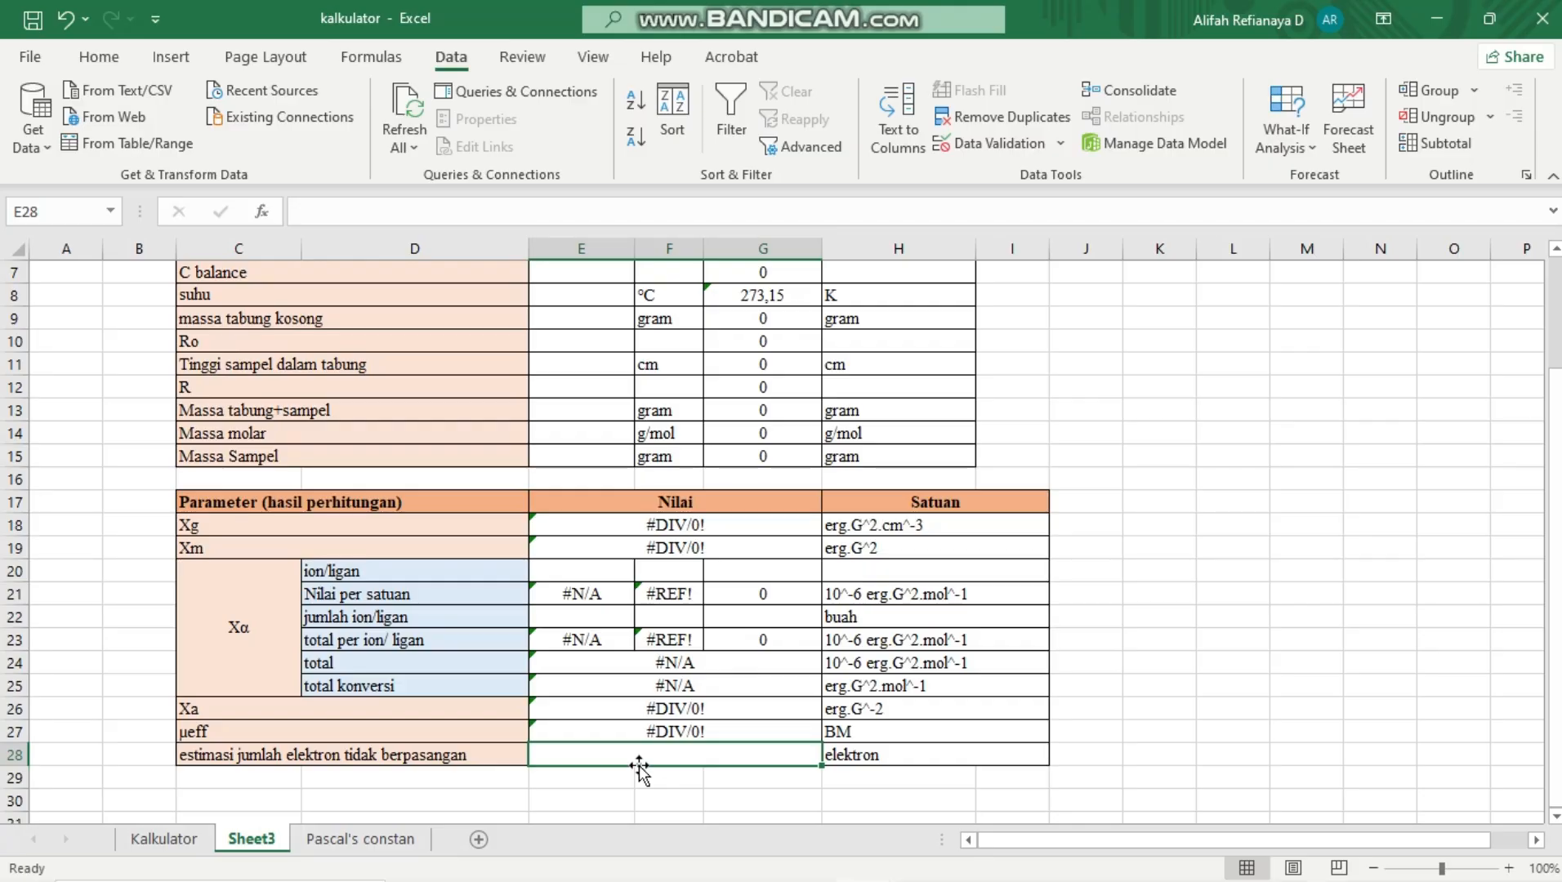
# Enter =ROUNDDOWN(E27;0) in E28 to estimate the number of unpaired electrons from µeff
pyautogui.write('=R')
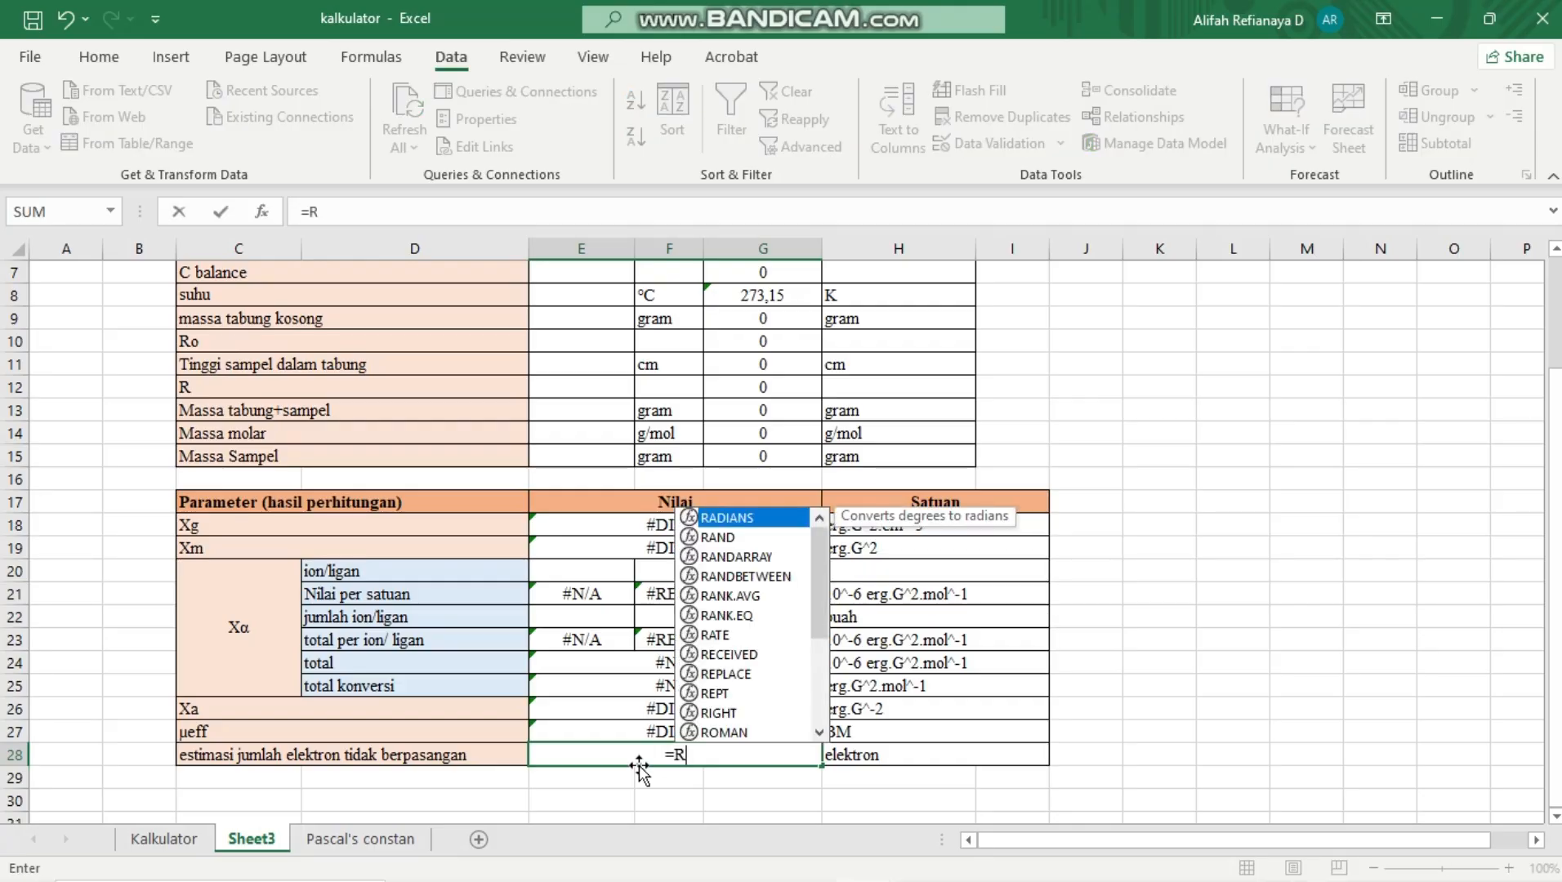
pyautogui.write('OUN')
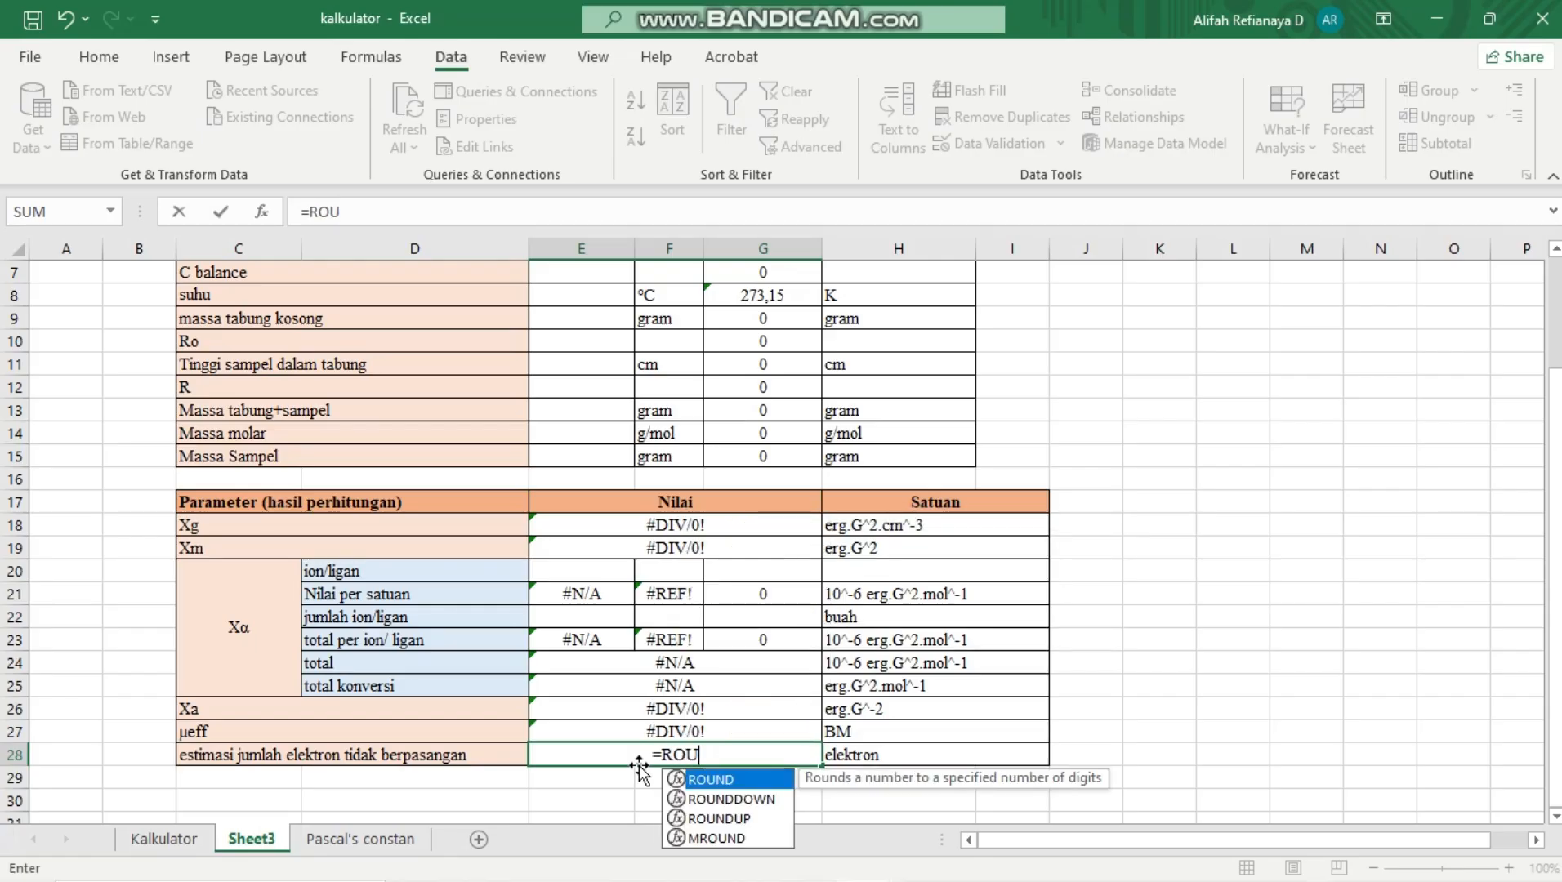
pyautogui.doubleClick(727, 799)
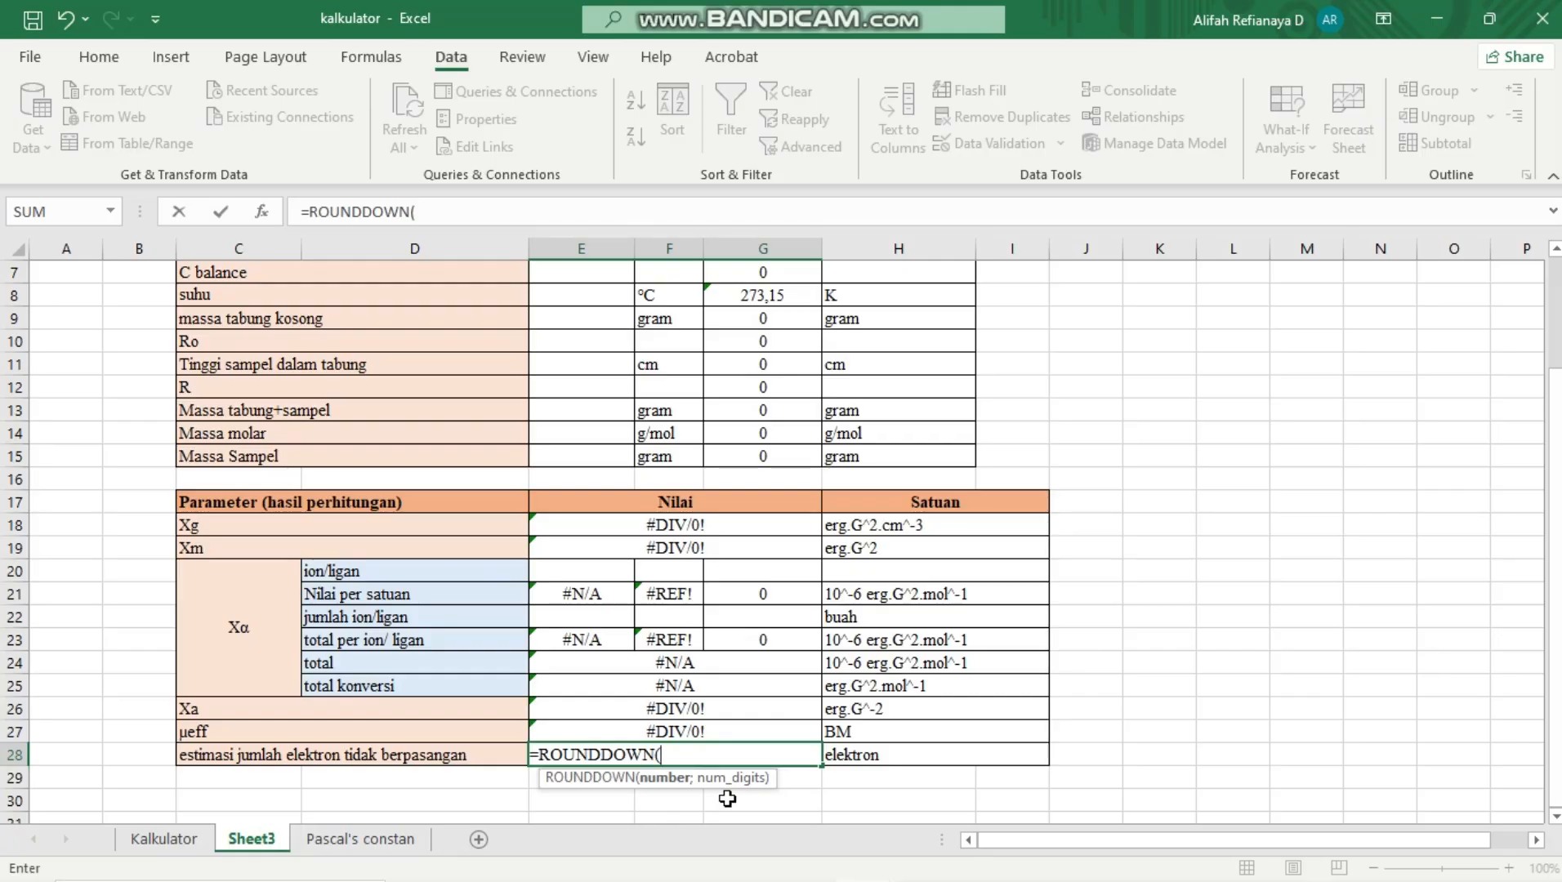
pyautogui.click(723, 733)
pyautogui.write(';0')
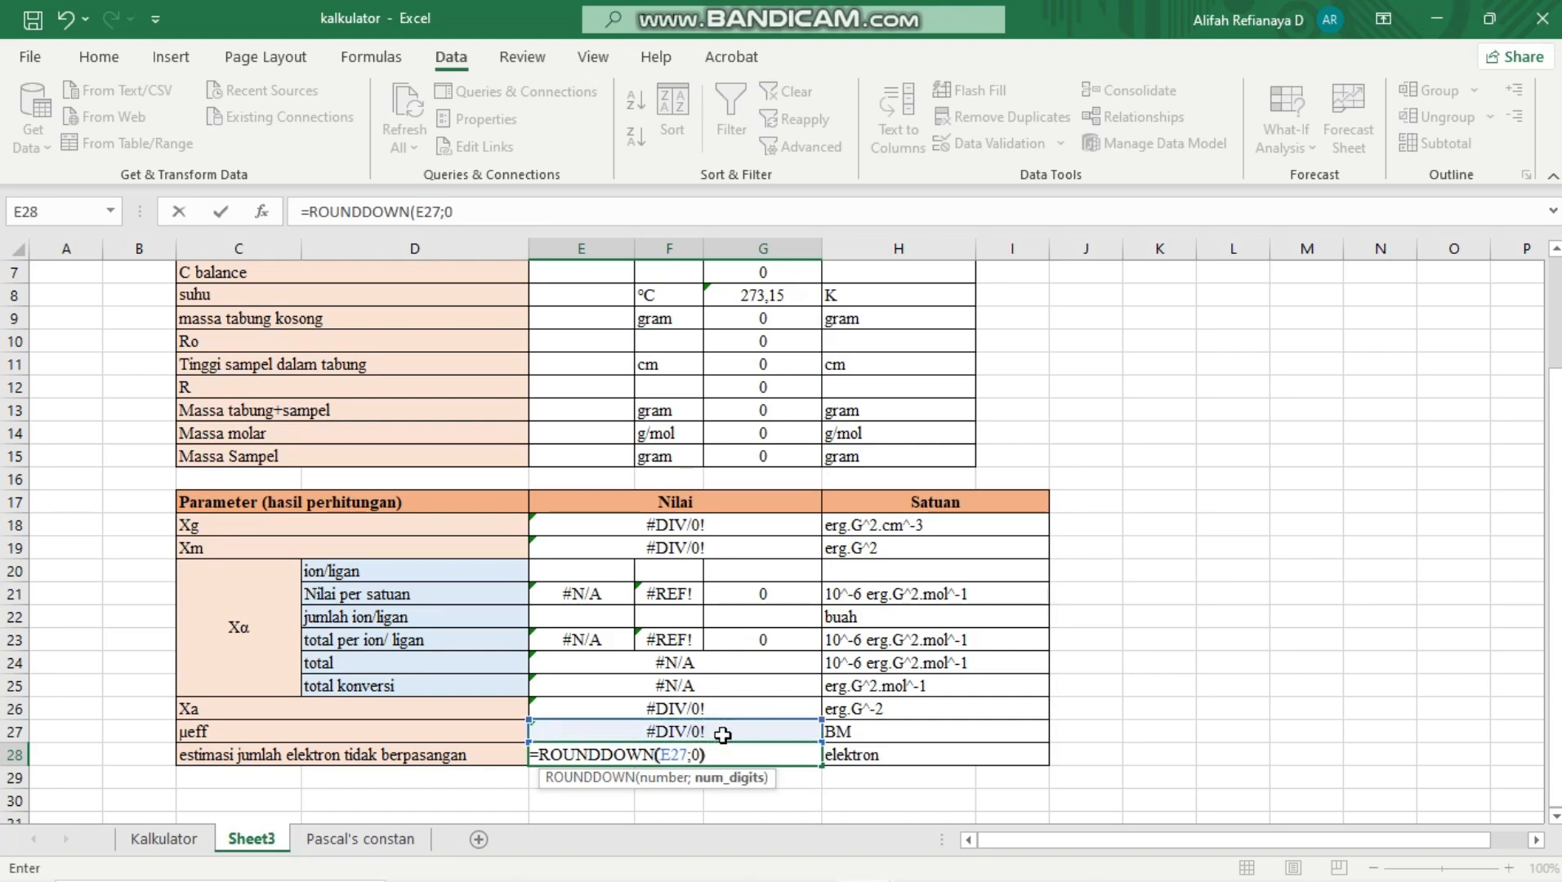
pyautogui.write(')')
pyautogui.press('Return')
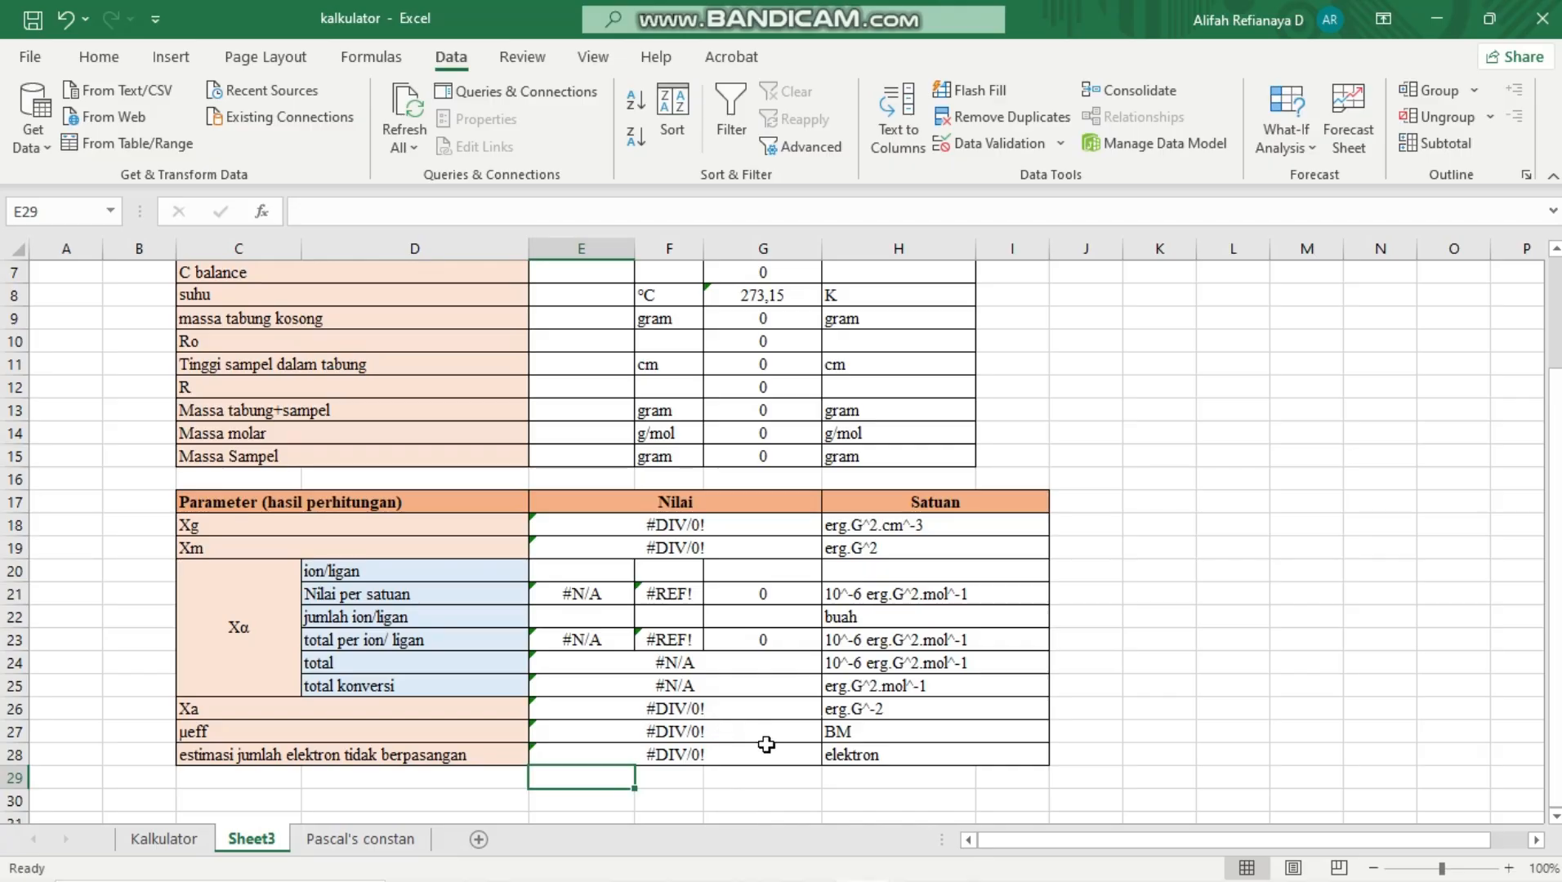
pyautogui.scroll(2, 763, 748)
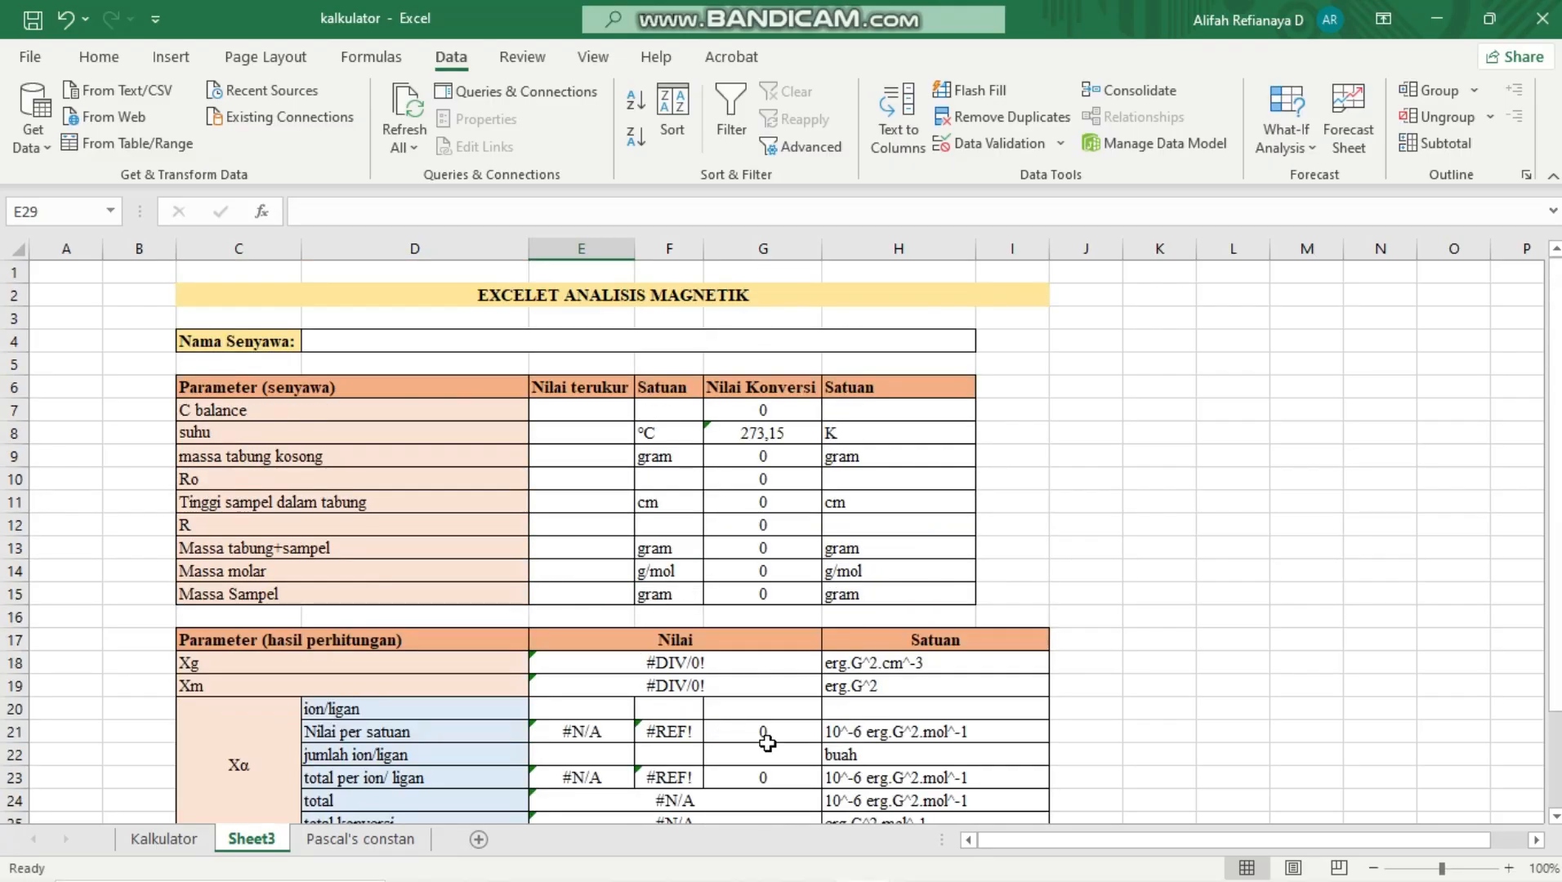
pyautogui.scroll(-6, 767, 744)
pyautogui.scroll(6, 767, 743)
pyautogui.scroll(-3, 767, 743)
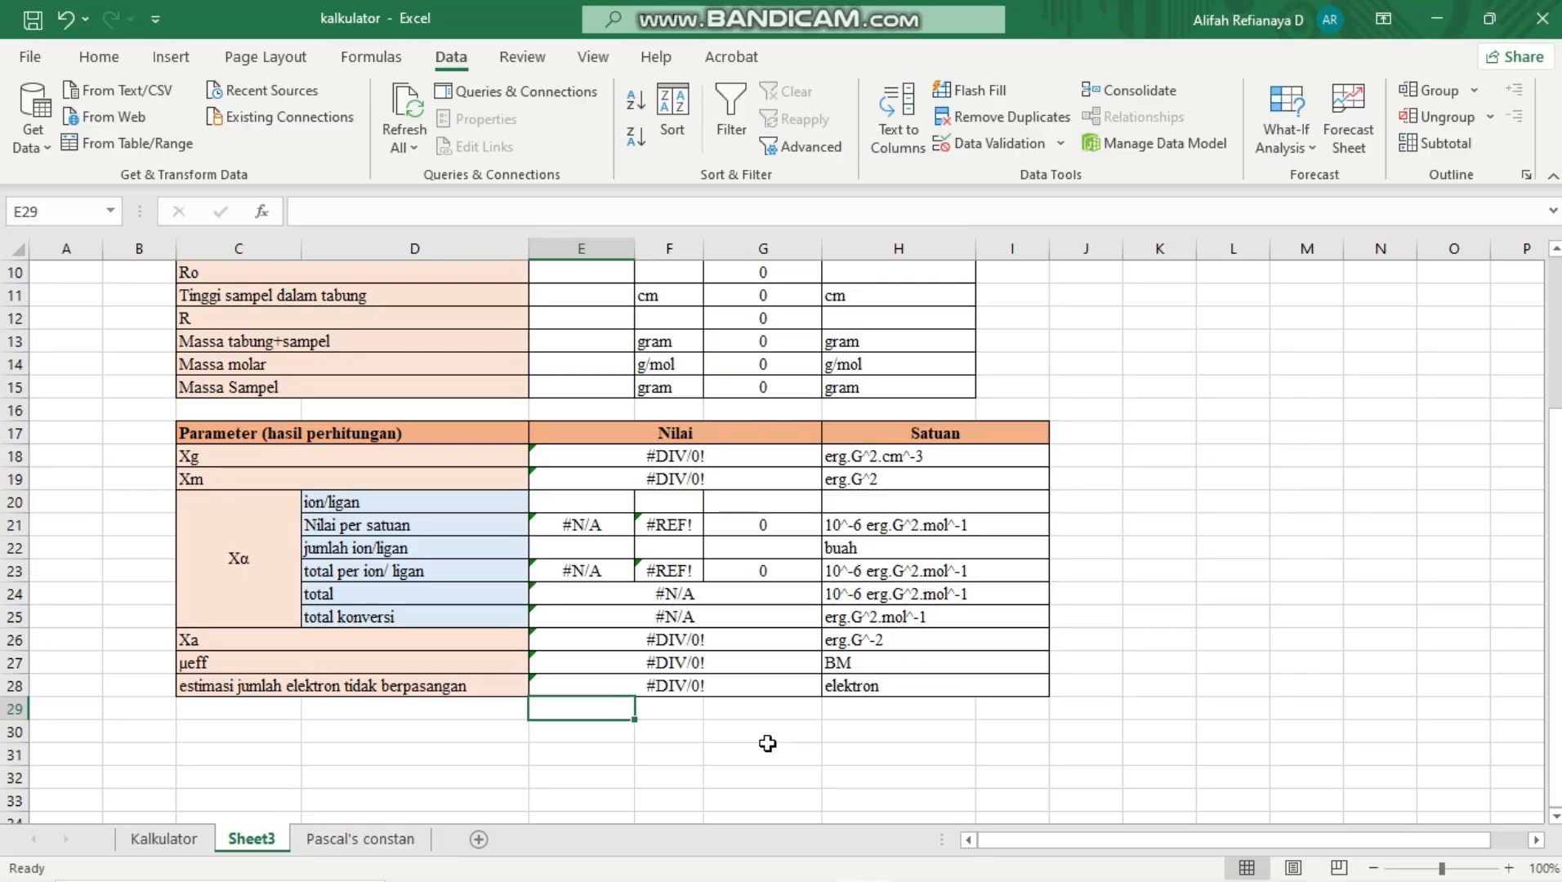
pyautogui.scroll(2, 768, 744)
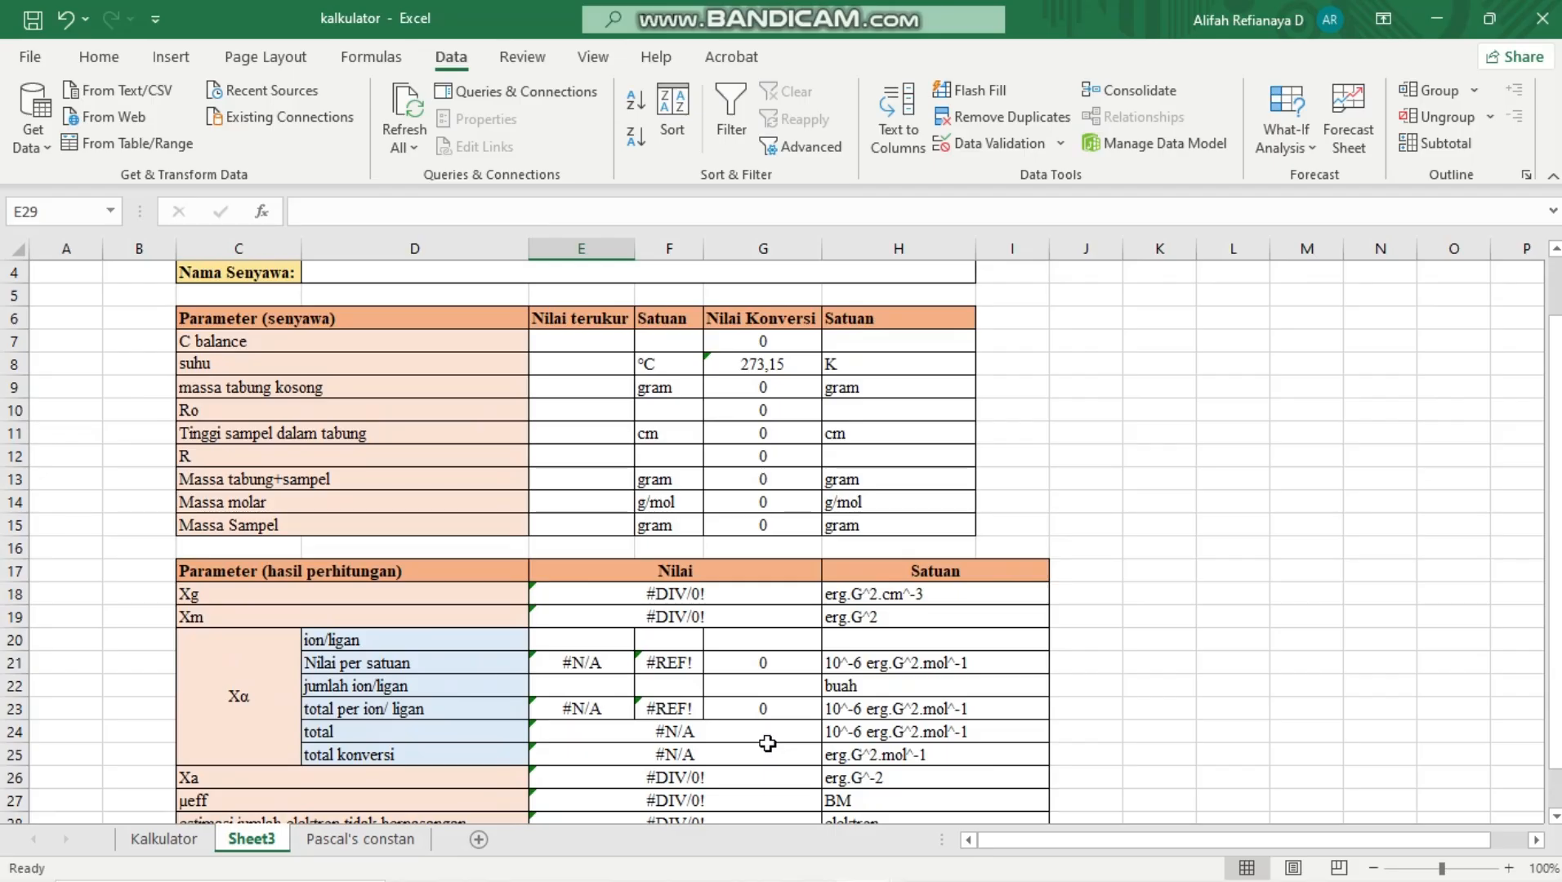
pyautogui.scroll(1, 767, 743)
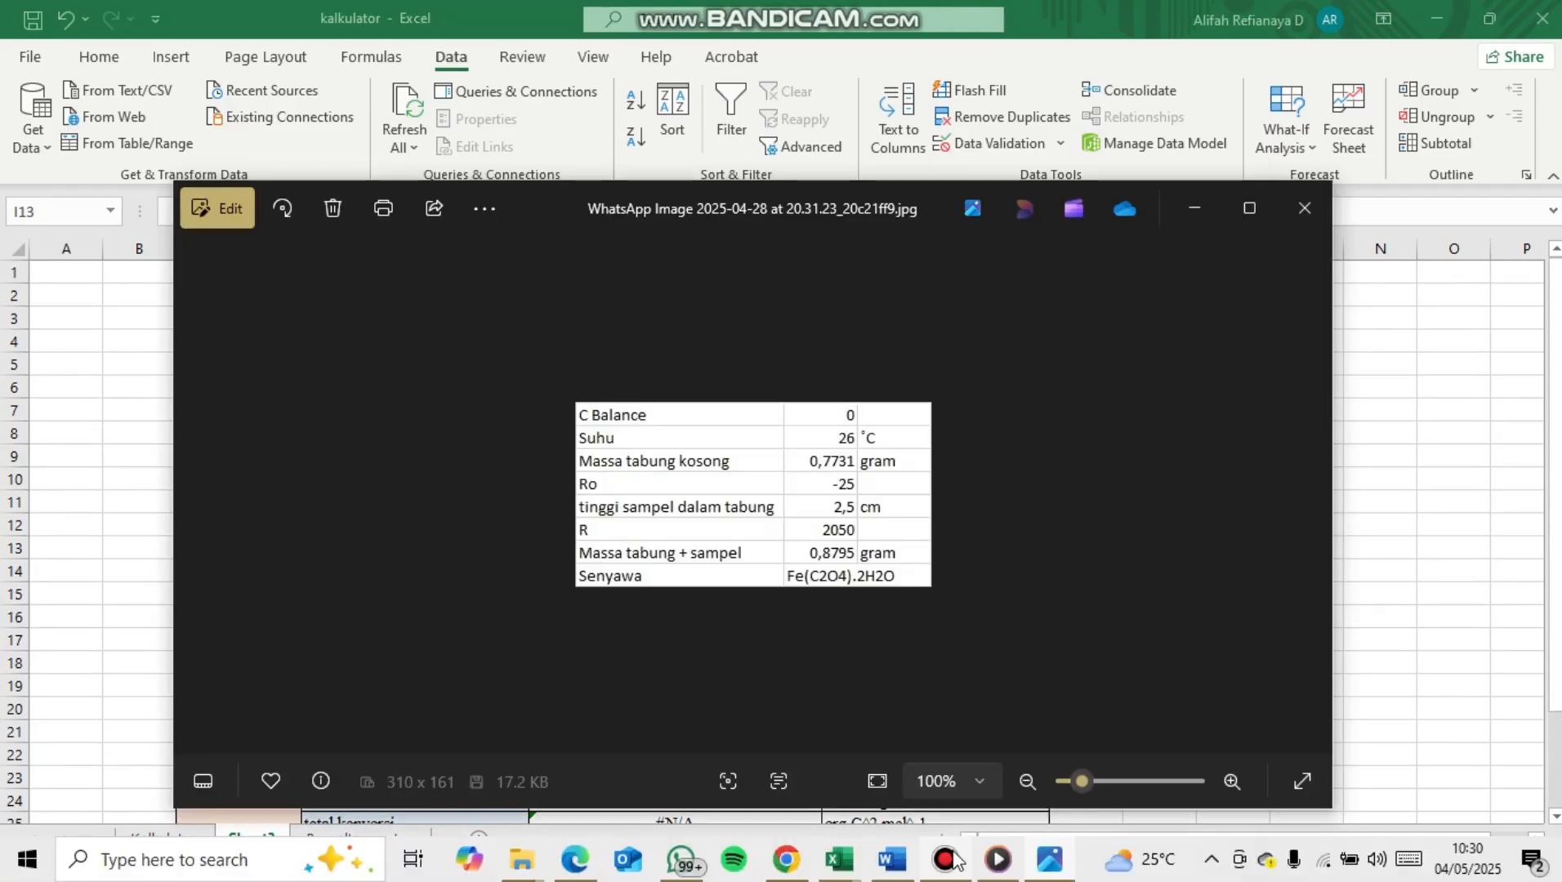
pyautogui.click(952, 851)
pyautogui.click(954, 852)
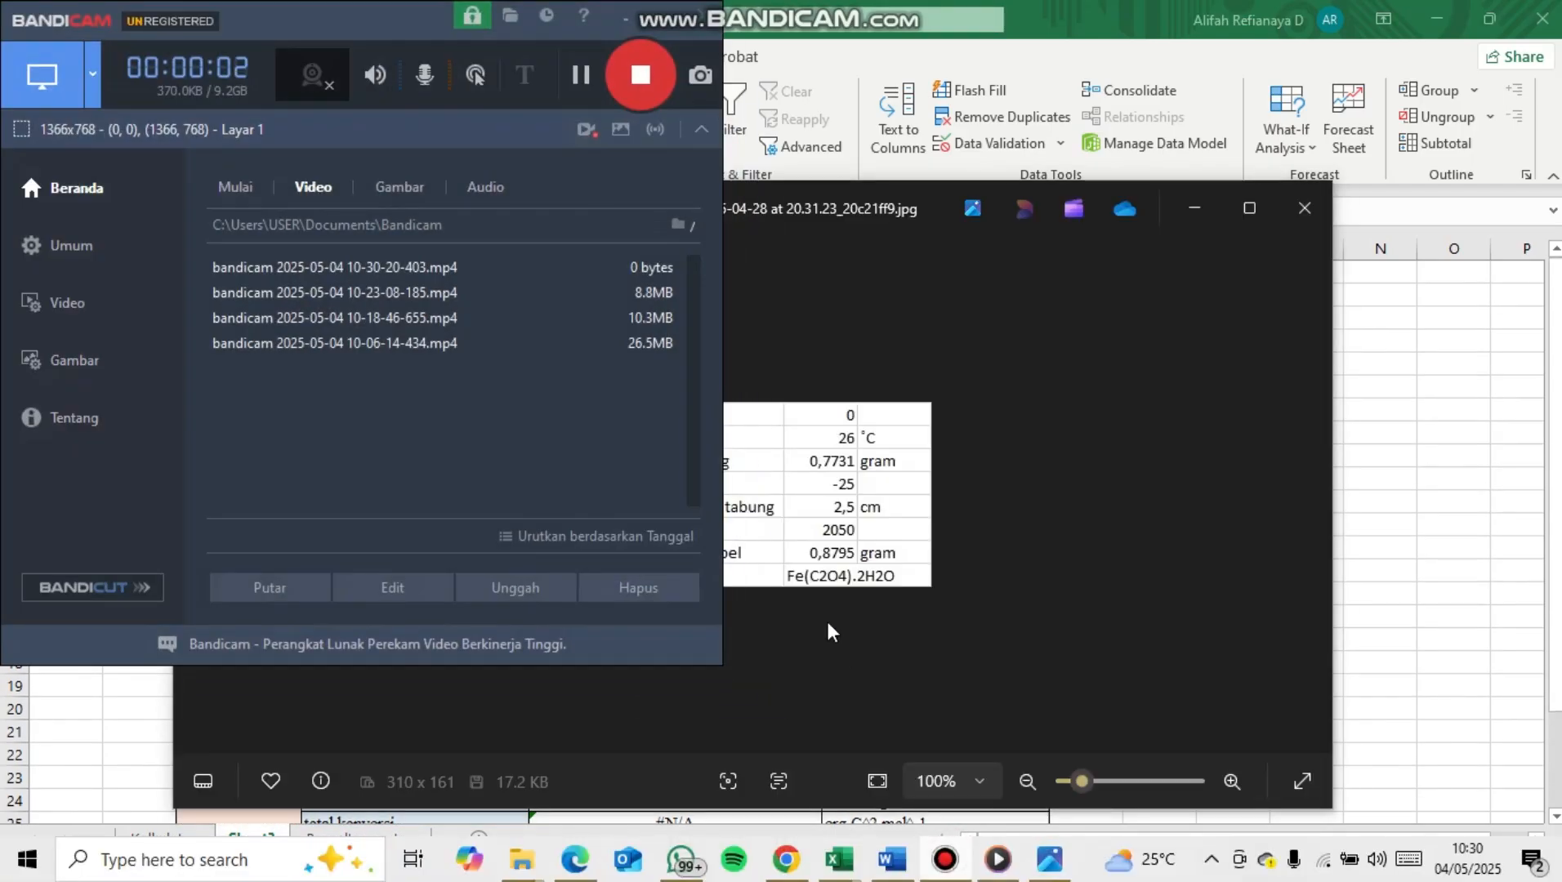
# Enlarge the sample data image to read the measured values, and return to the kalkulator workbook
pyautogui.scroll(1, 774, 533)
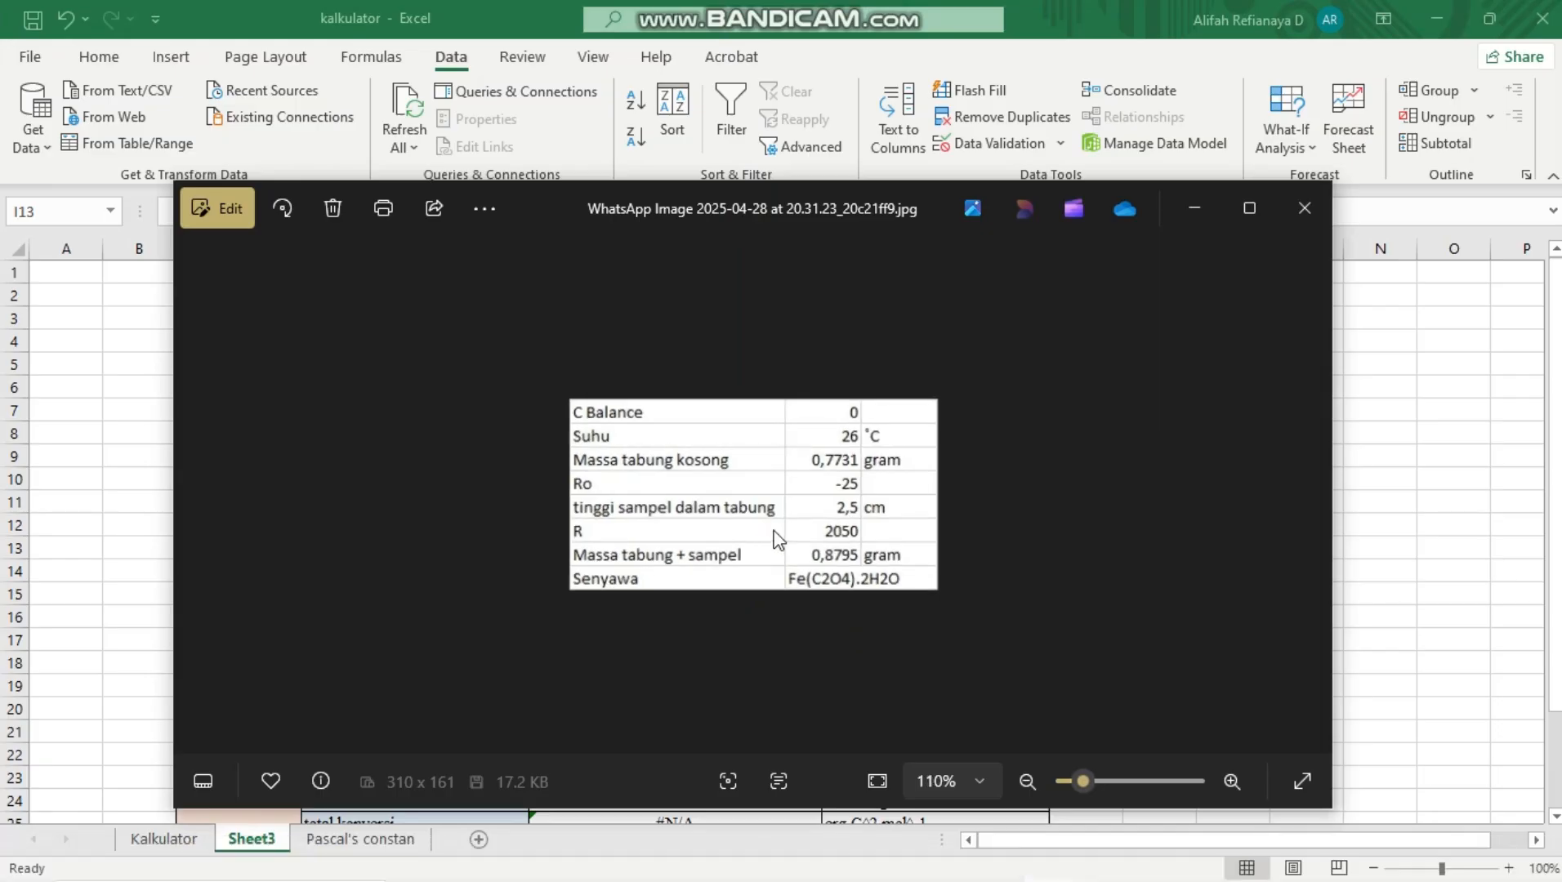
pyautogui.moveTo(1110, 777); pyautogui.dragTo(1105, 779)
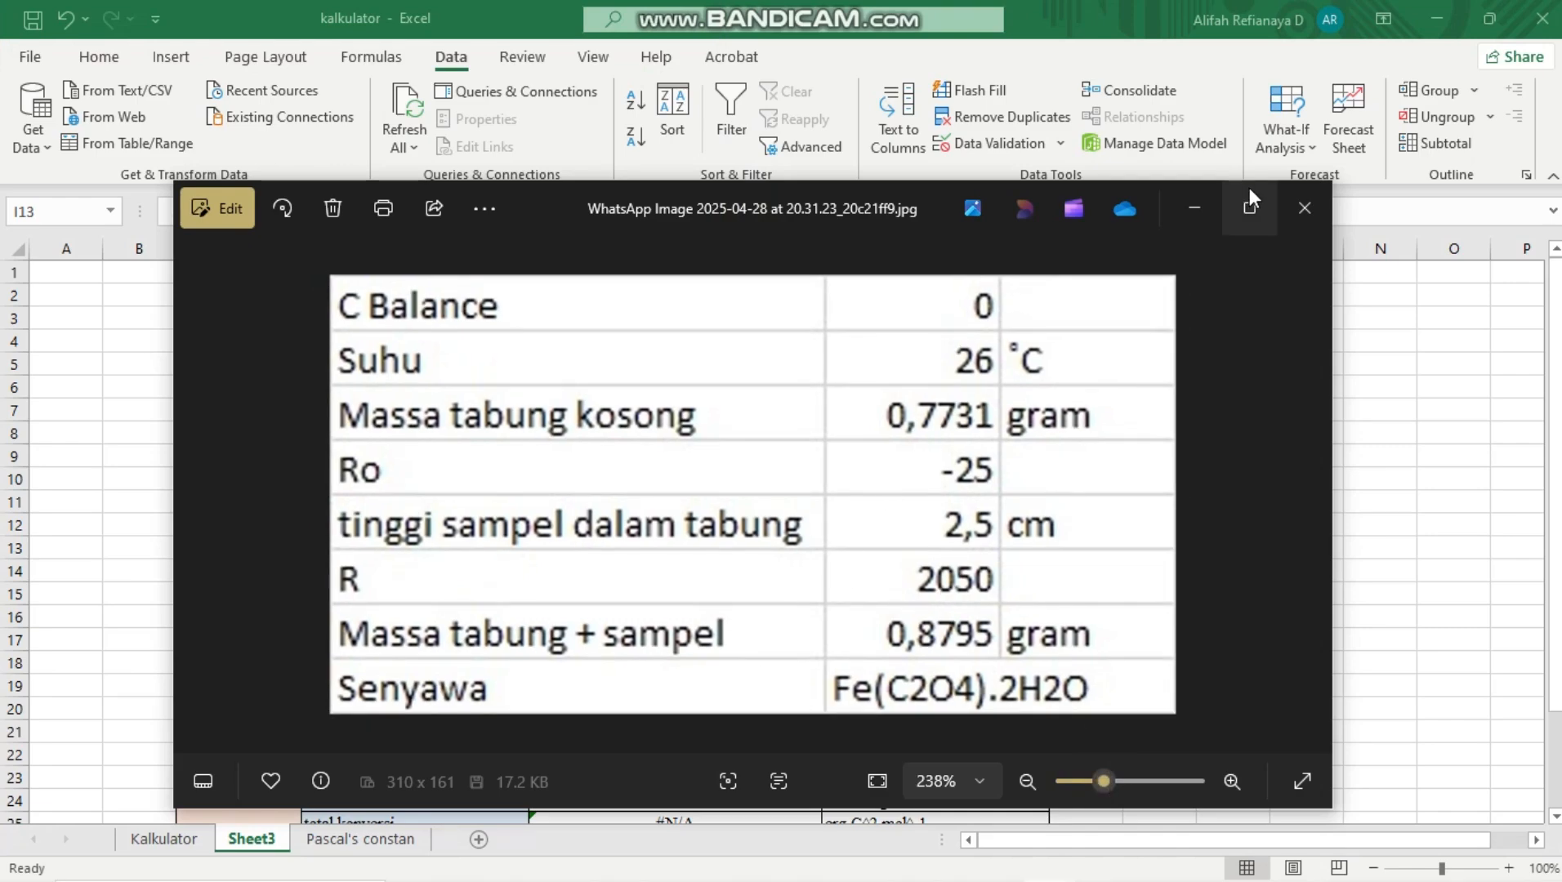
pyautogui.click(1194, 207)
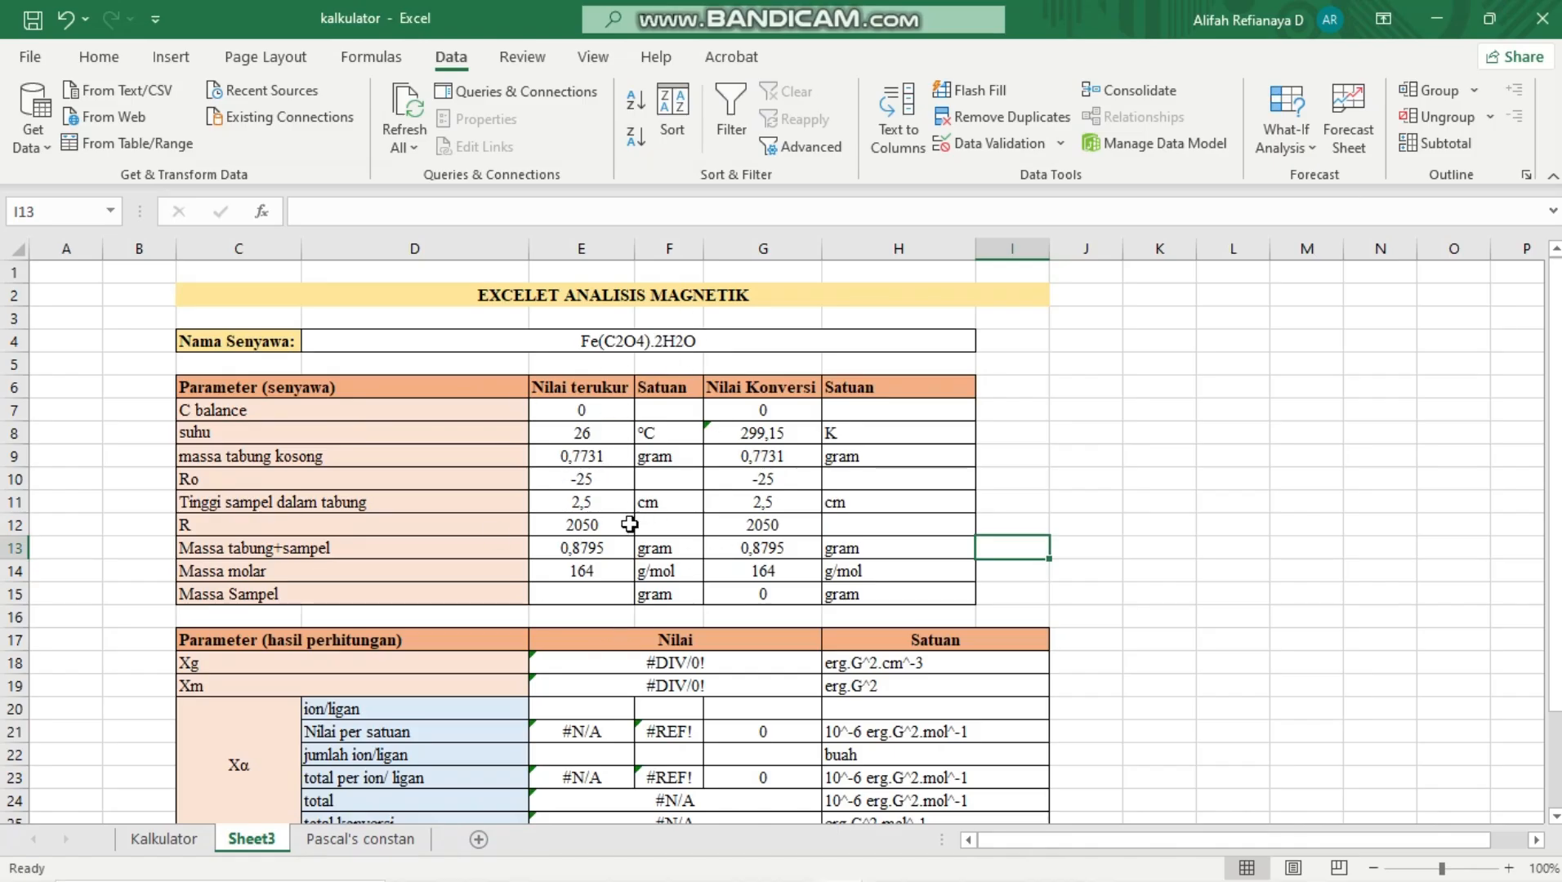
# Left-align the compound name Fe(C2O4).2H2O in the Nama Senyawa cell D4
pyautogui.click(564, 340)
pyautogui.click(94, 56)
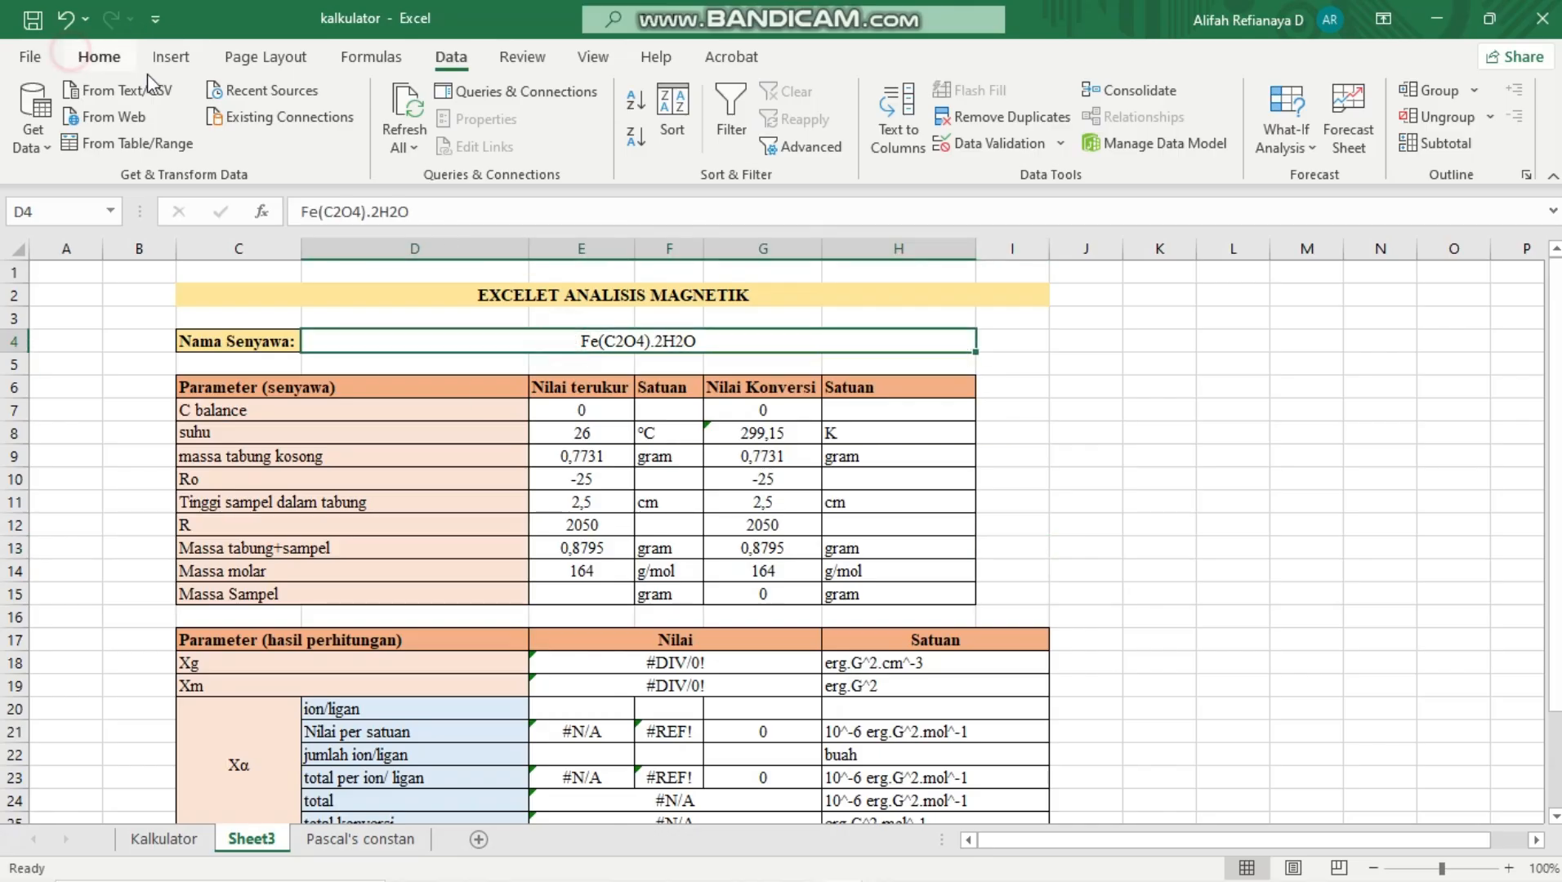
pyautogui.click(397, 137)
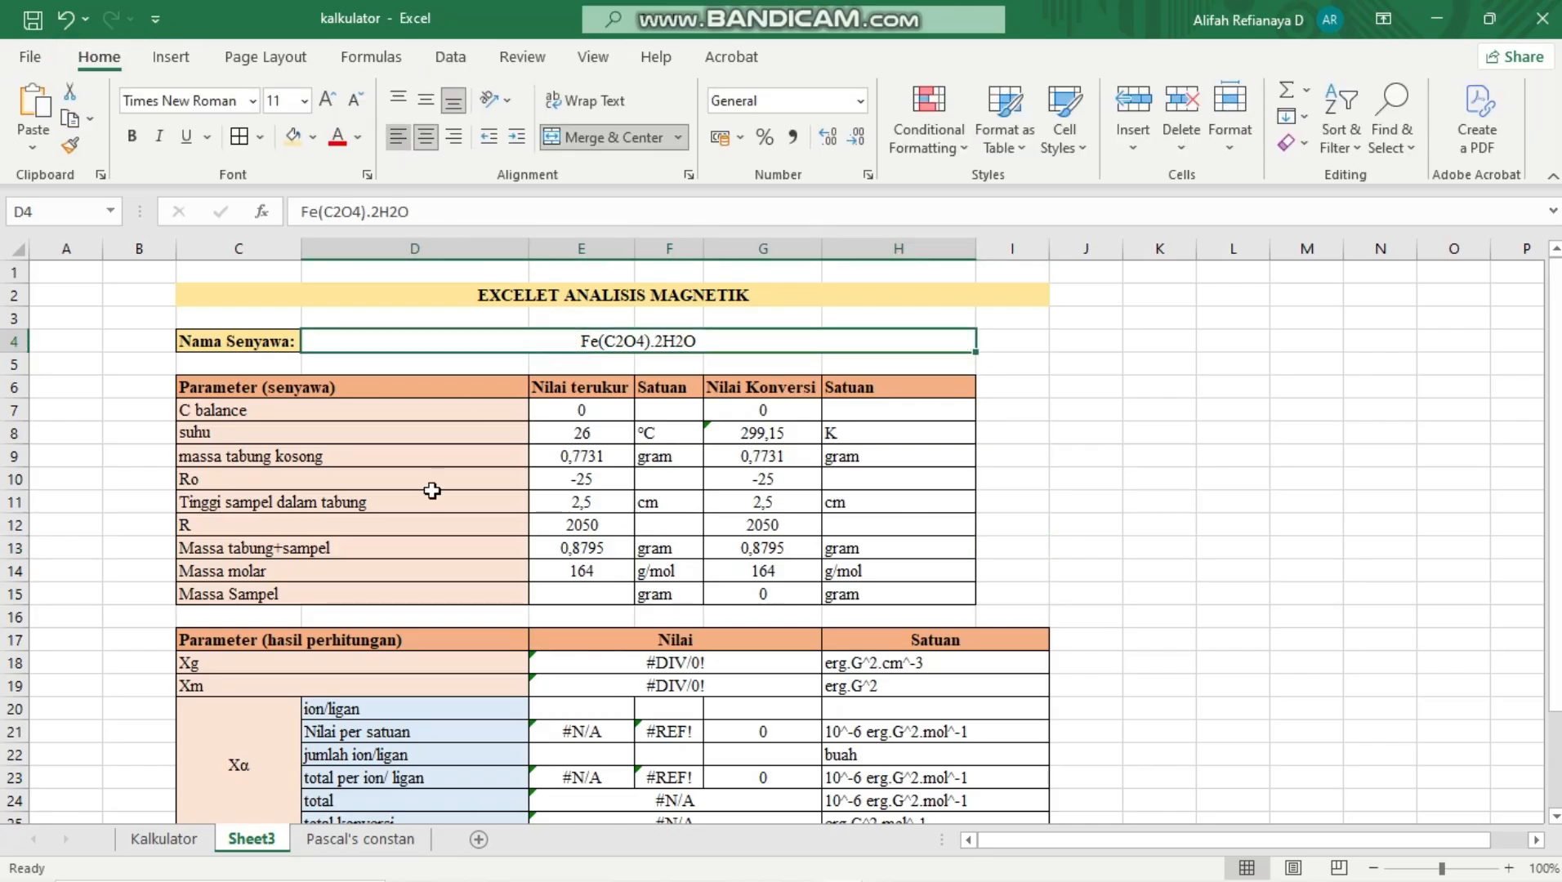
# Enter =E13-E9 in E15 to calculate the Massa Sampel from the filled and empty tube masses
pyautogui.click(588, 603)
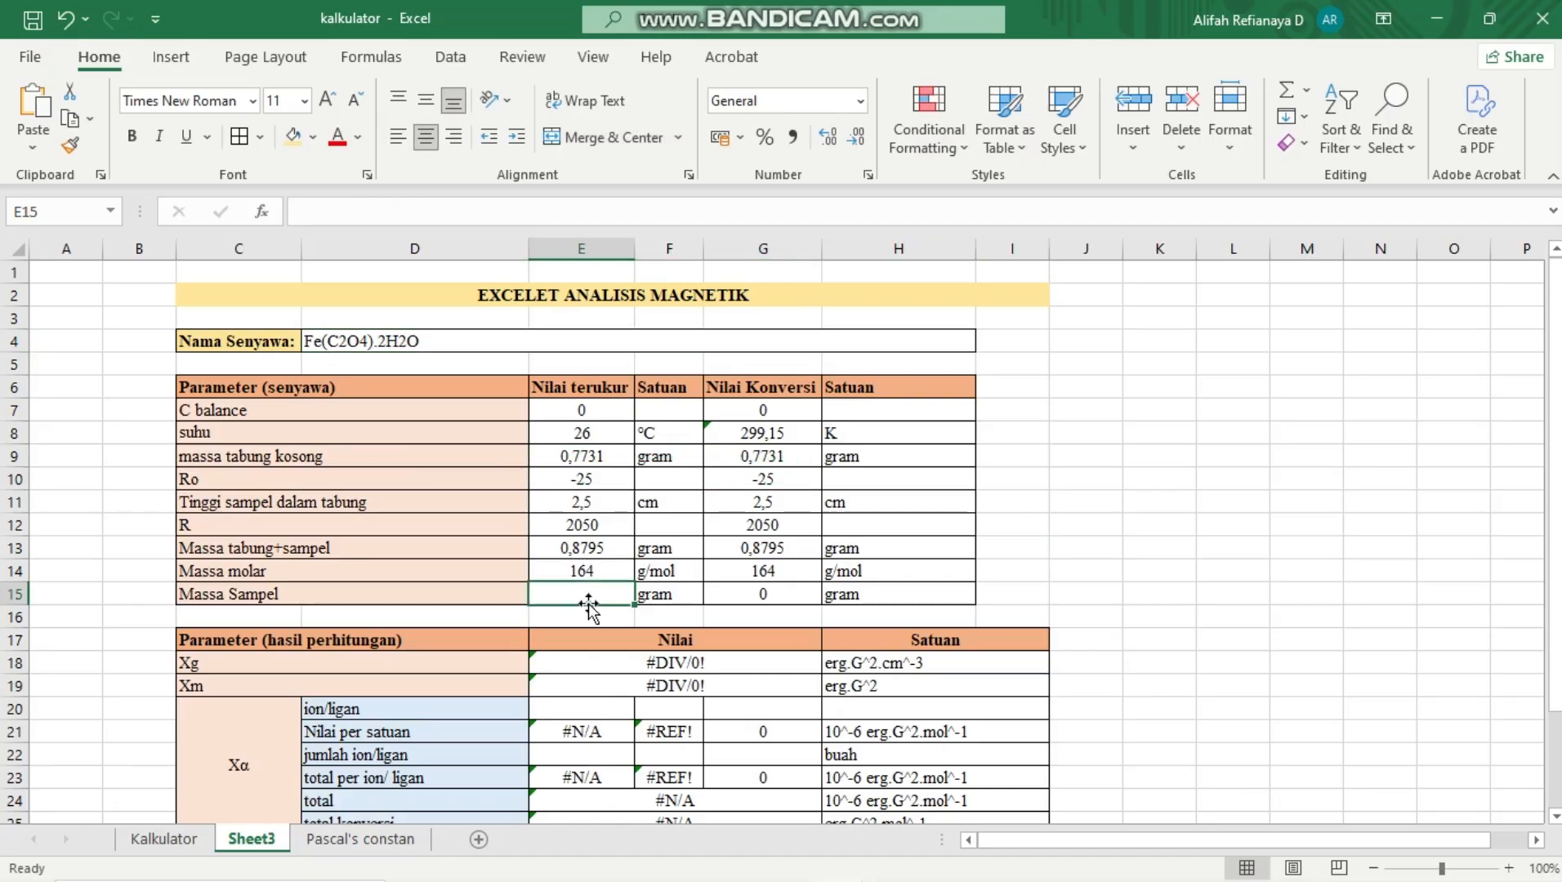
pyautogui.write('=')
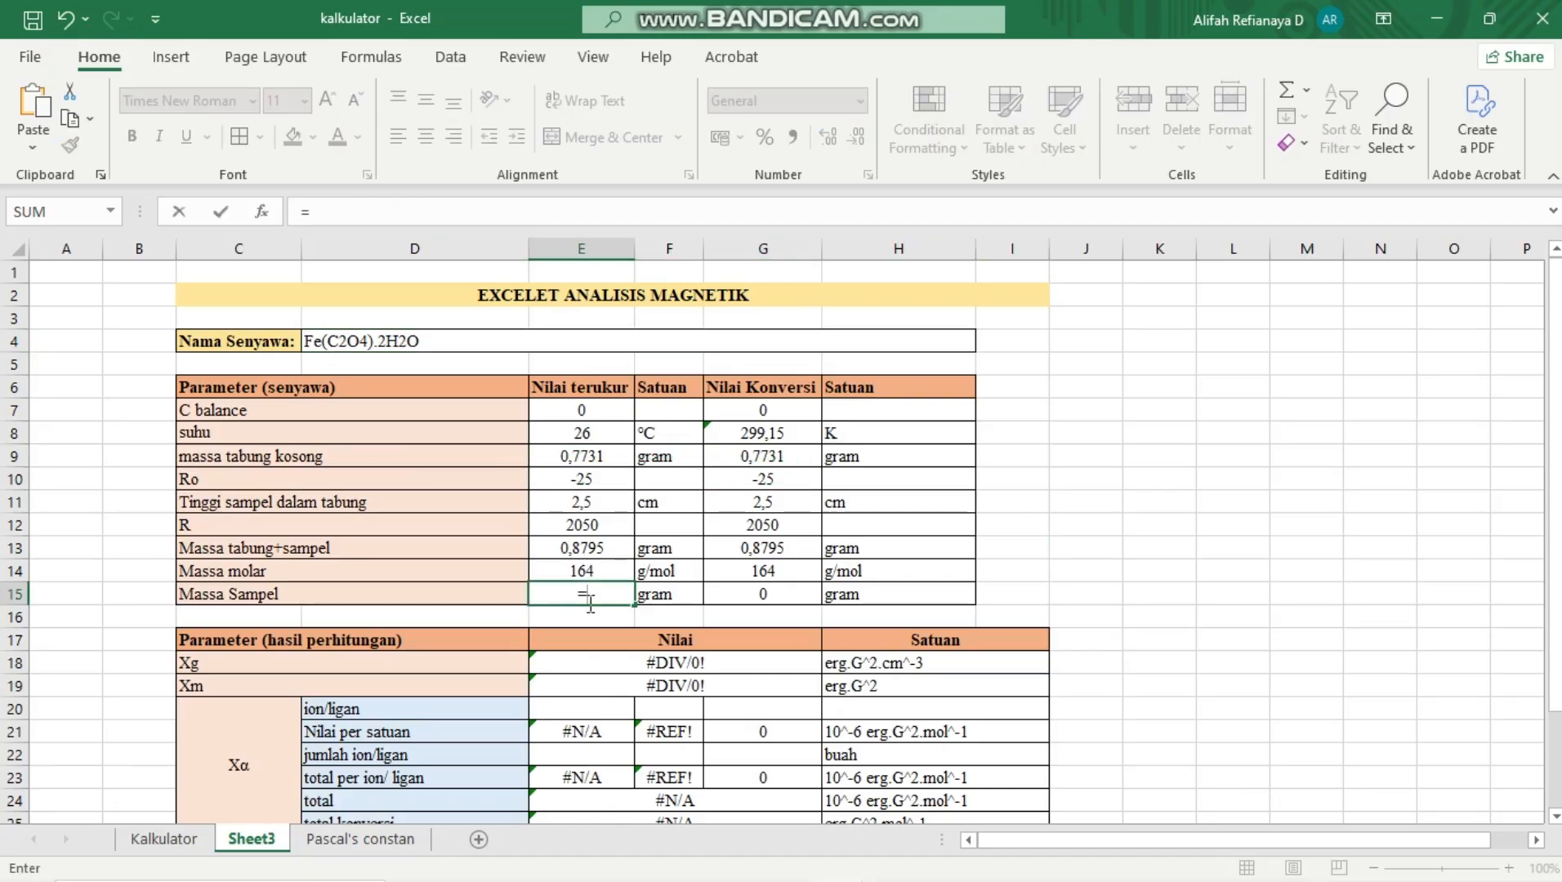
pyautogui.click(576, 548)
pyautogui.write('-')
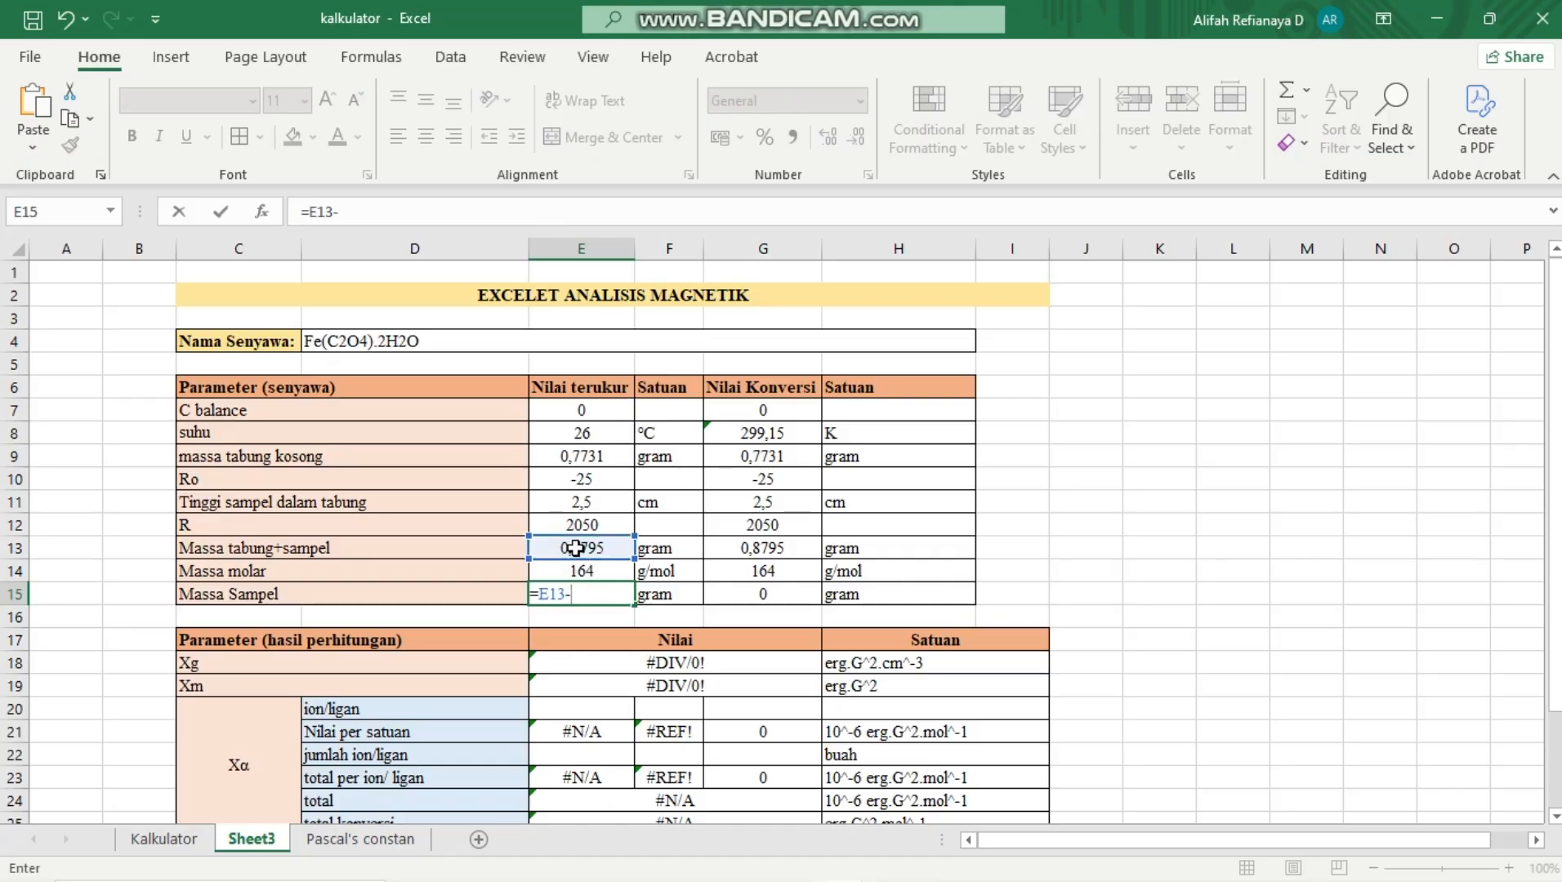
pyautogui.click(580, 465)
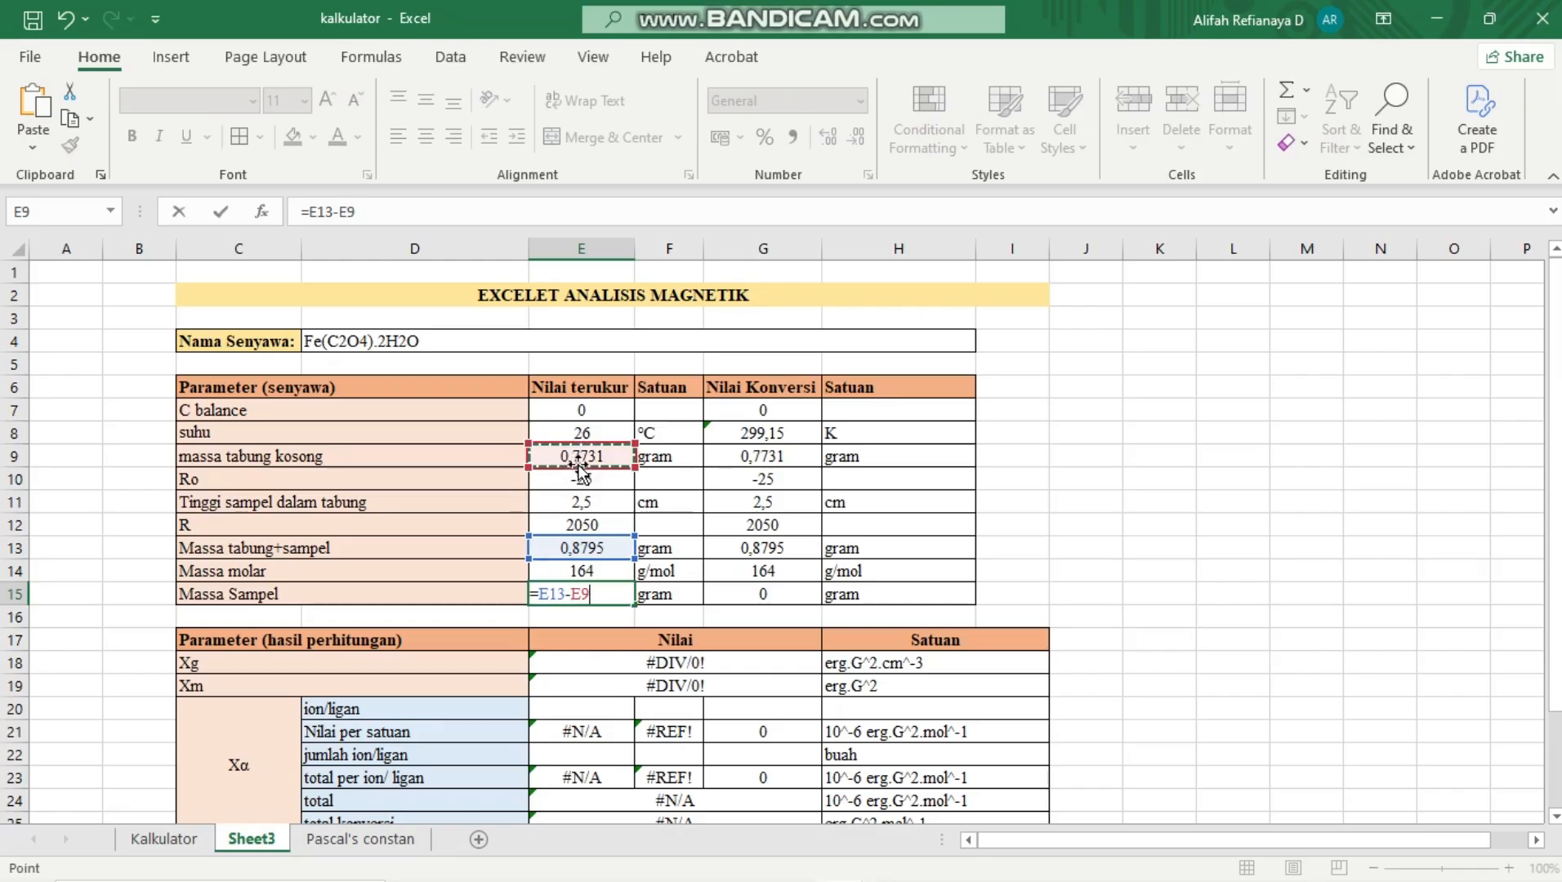
pyautogui.press('Return')
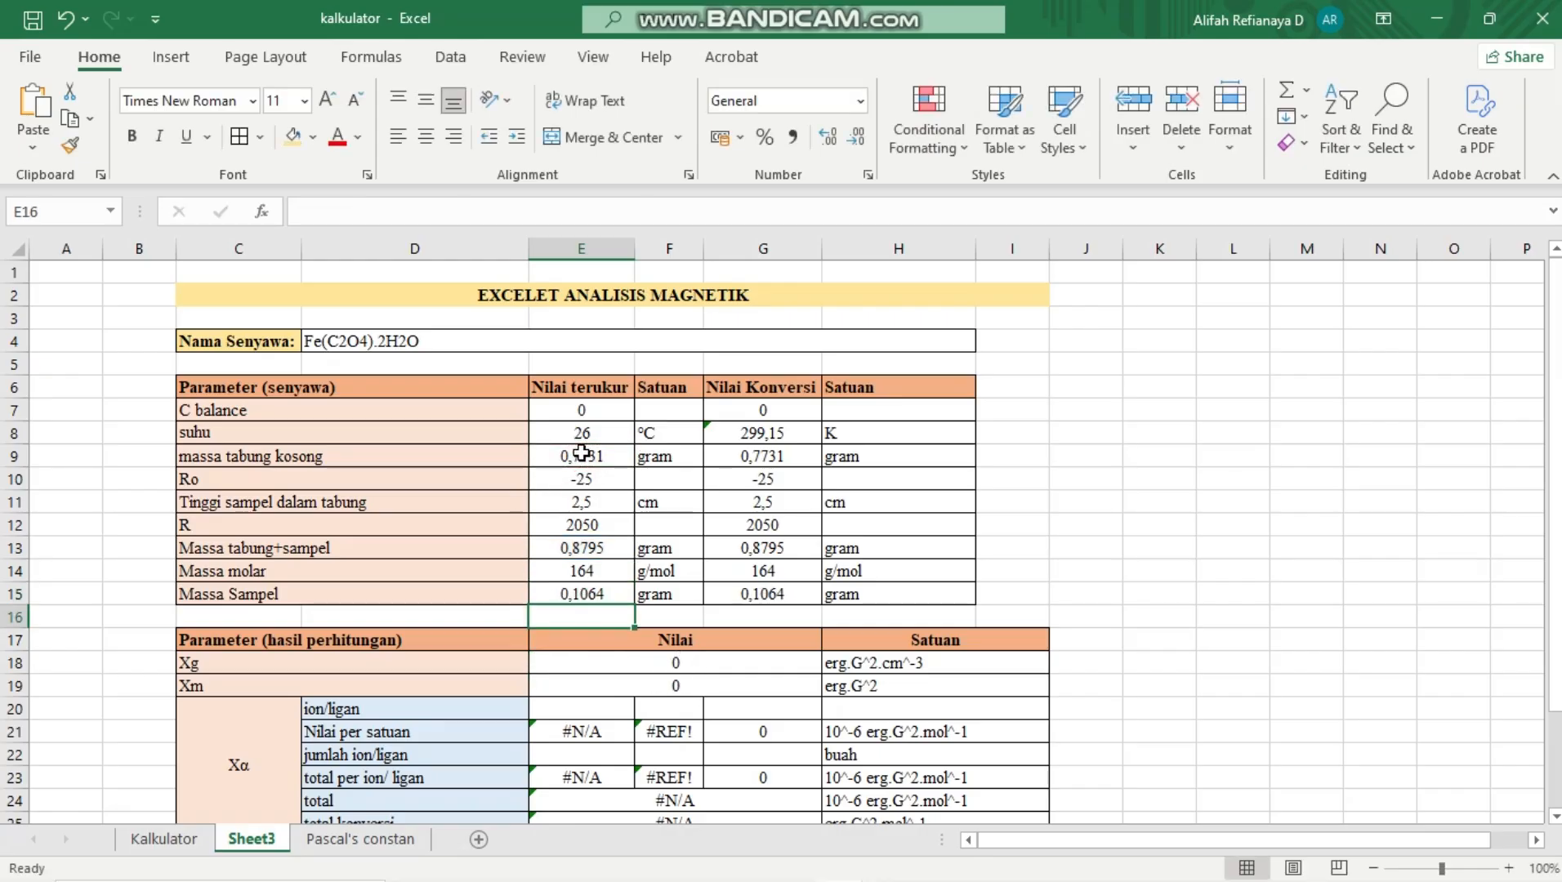
# Test the suhu conversion by re-entering 26 in E8, changing it to 0, and restoring it to 26
pyautogui.click(442, 553)
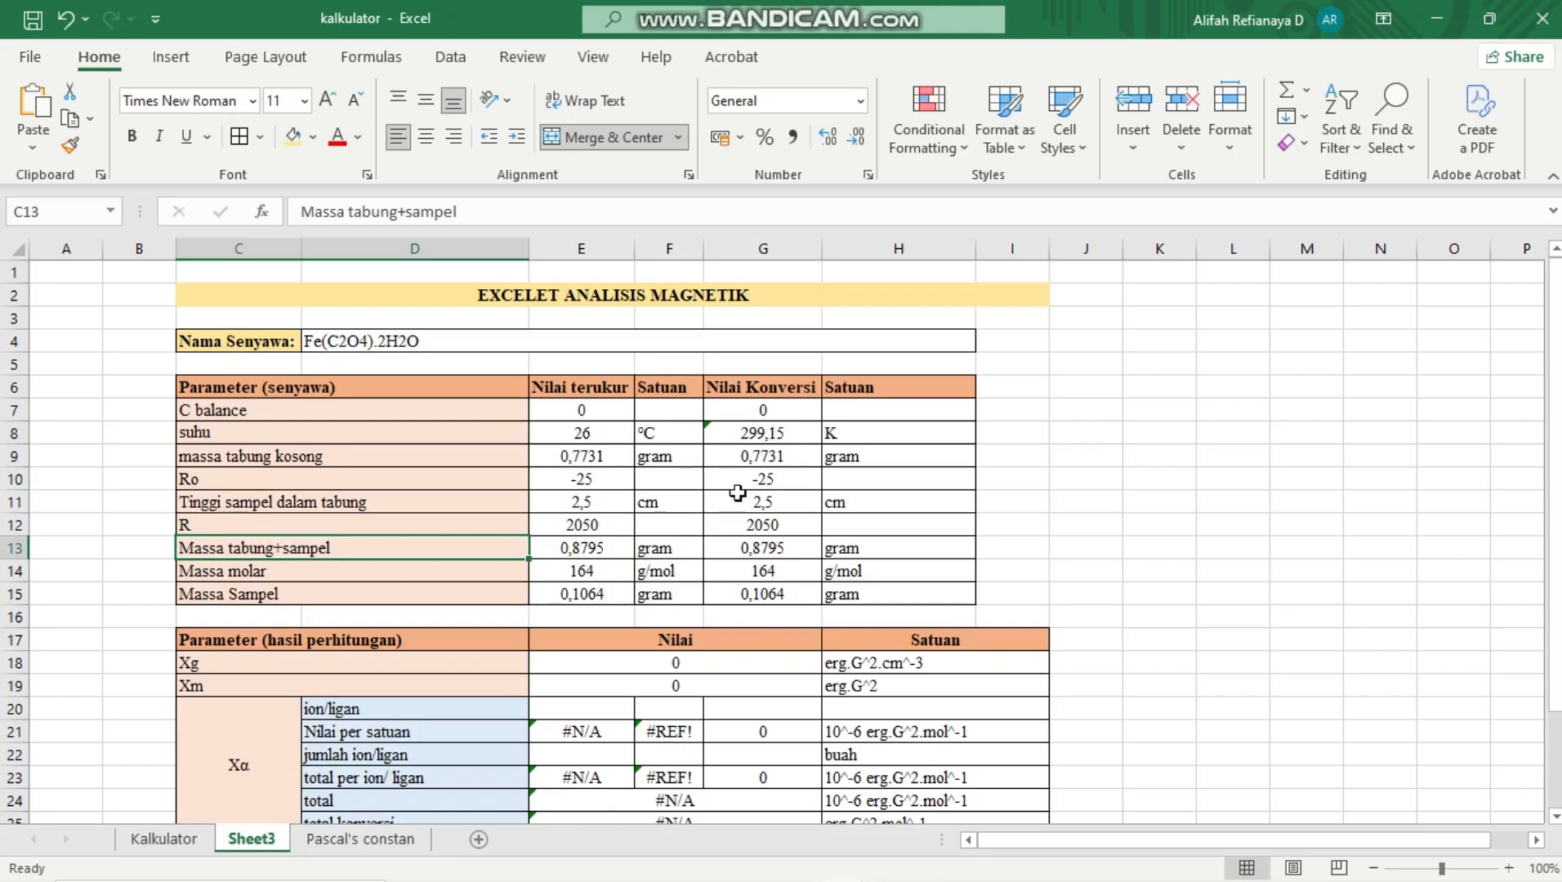
pyautogui.click(583, 434)
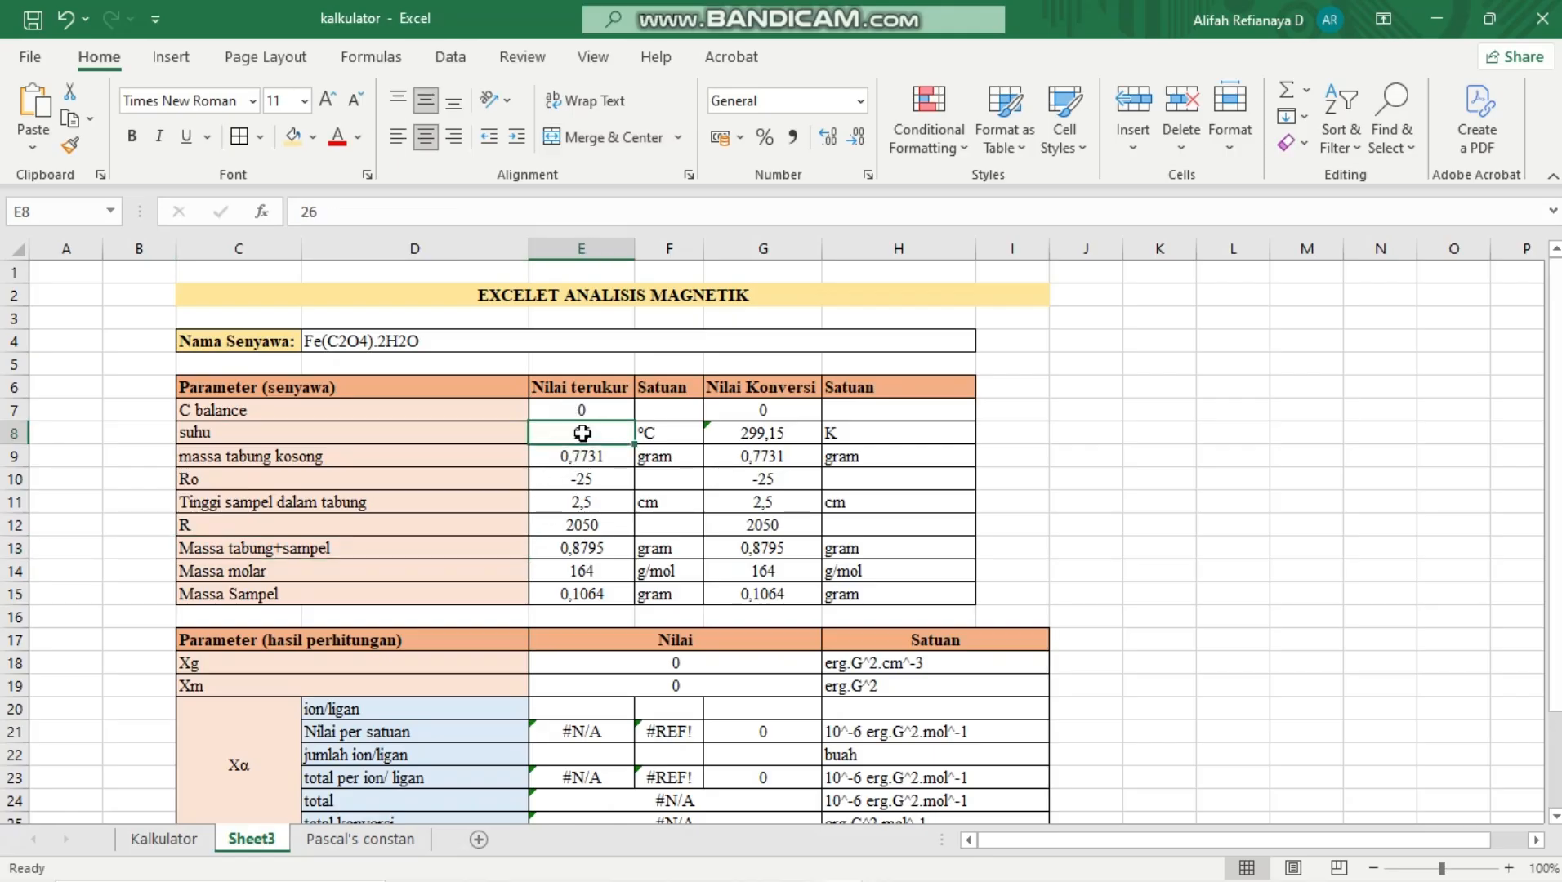
pyautogui.press('BackSpace')
pyautogui.write('26')
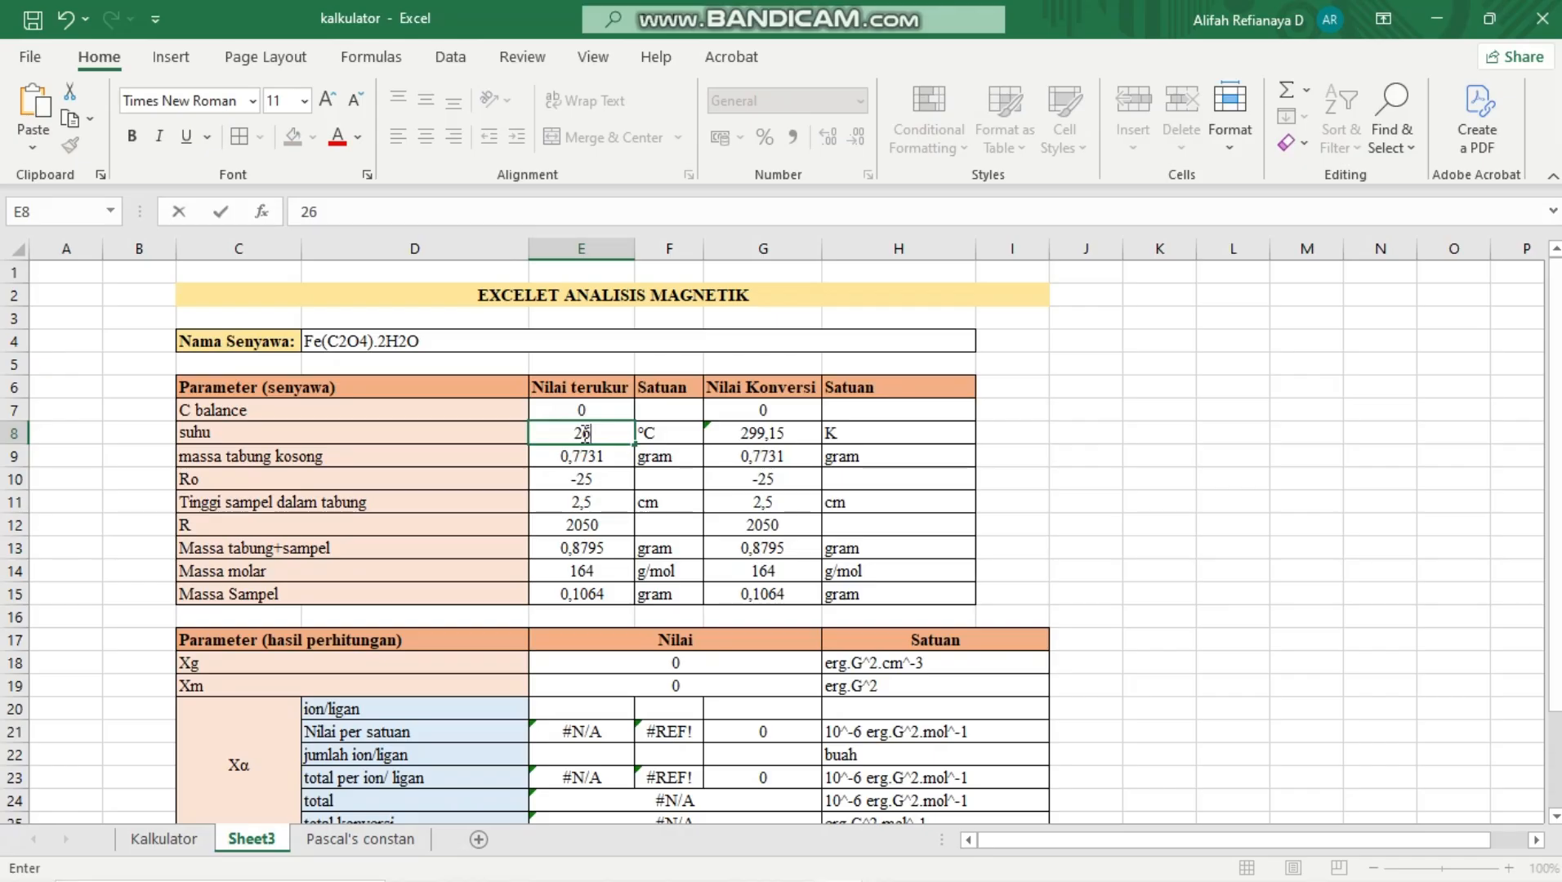
pyautogui.press('Return')
pyautogui.click(583, 433)
pyautogui.press('BackSpace')
pyautogui.press('Return')
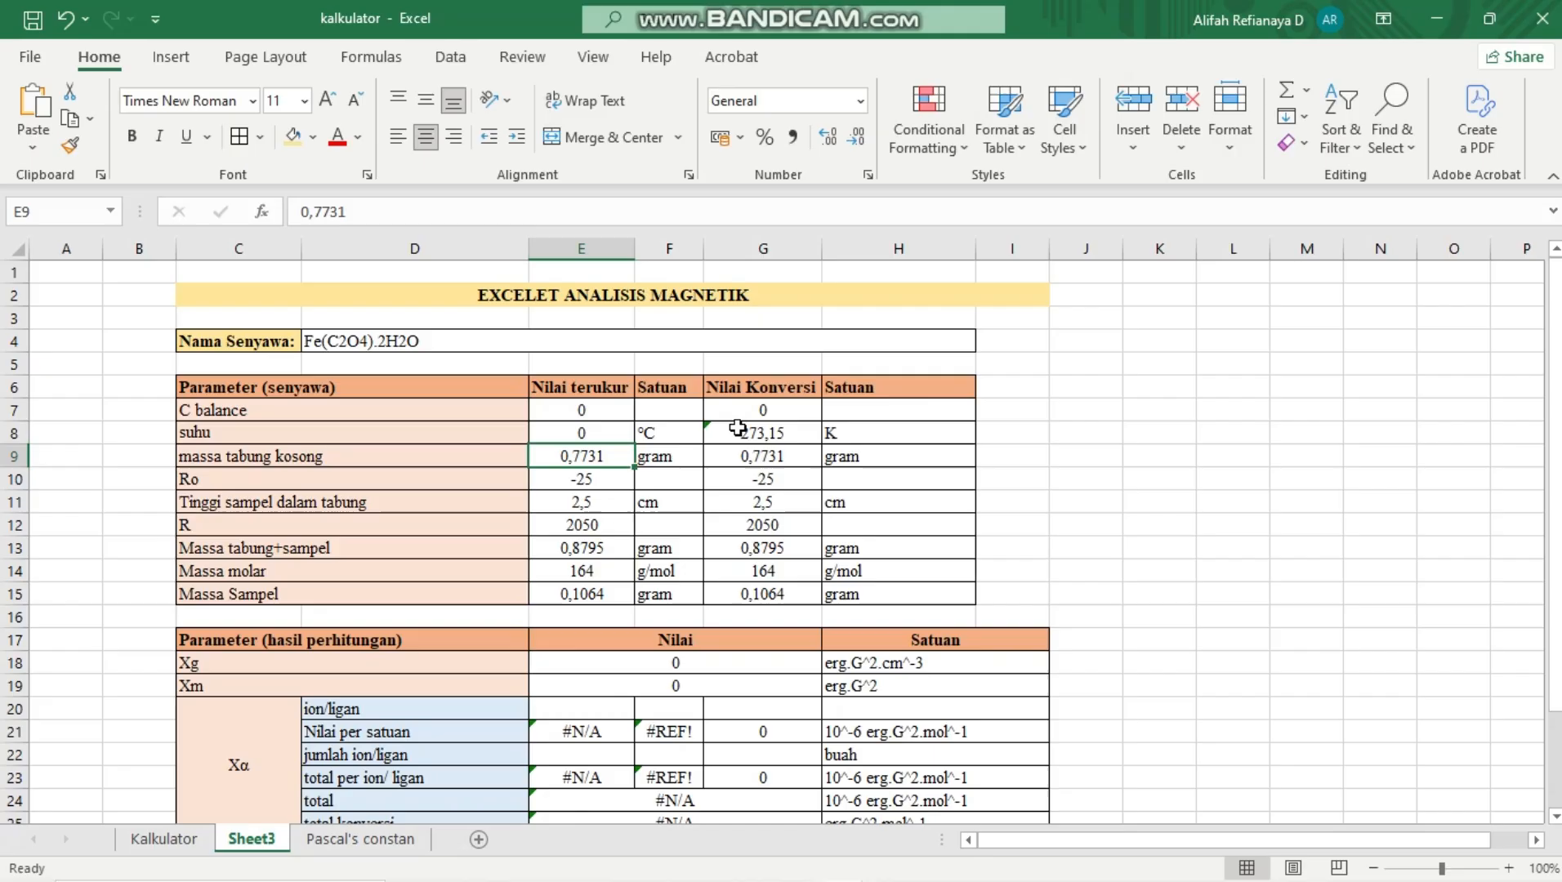
pyautogui.click(618, 433)
pyautogui.write('26')
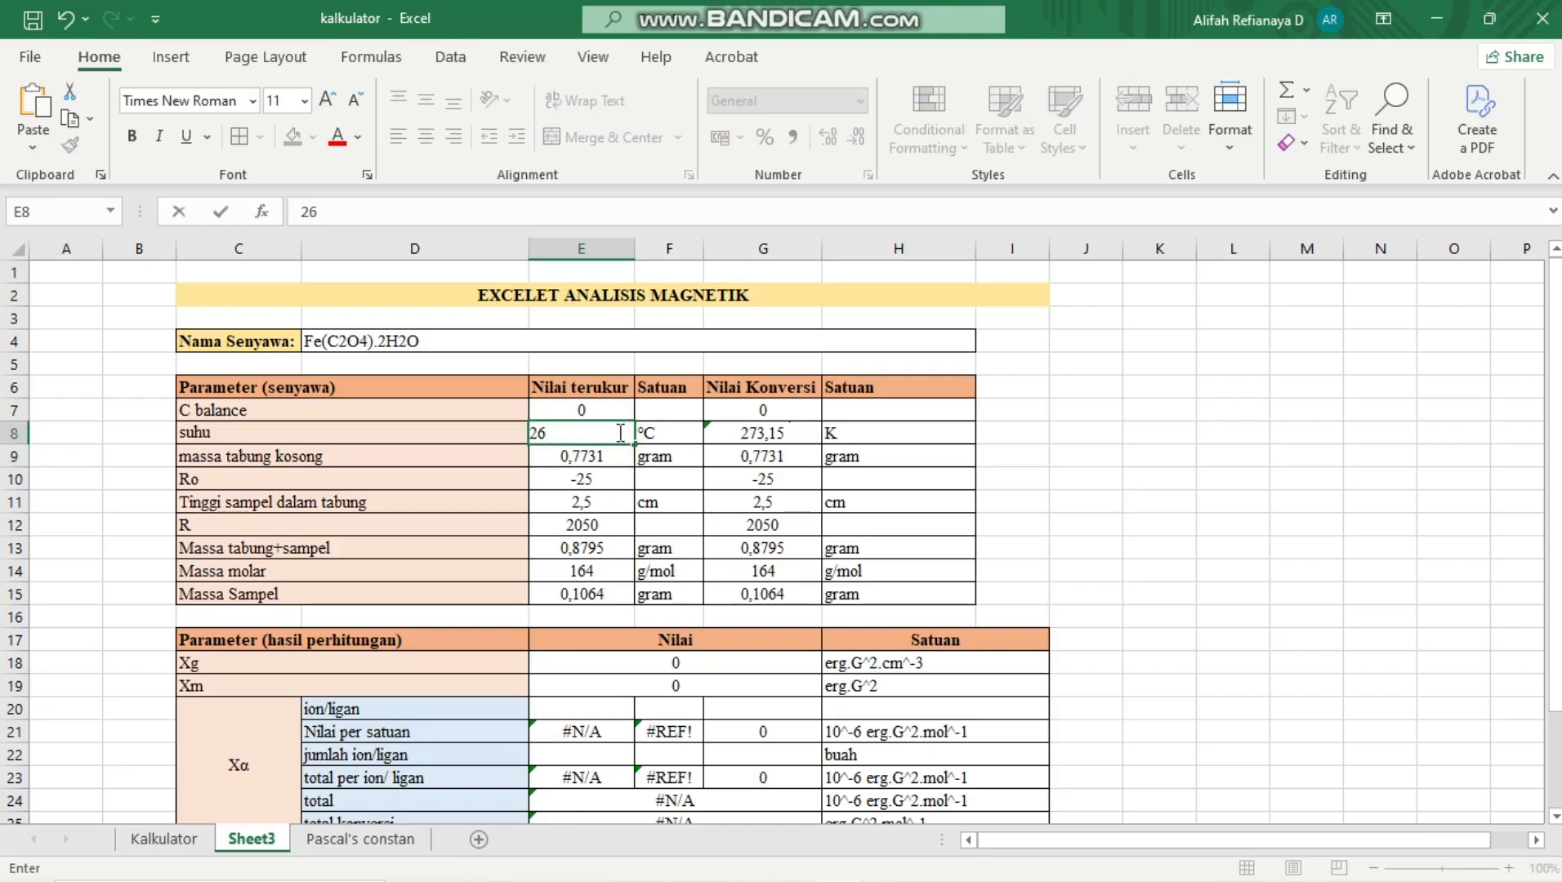
pyautogui.press('Return')
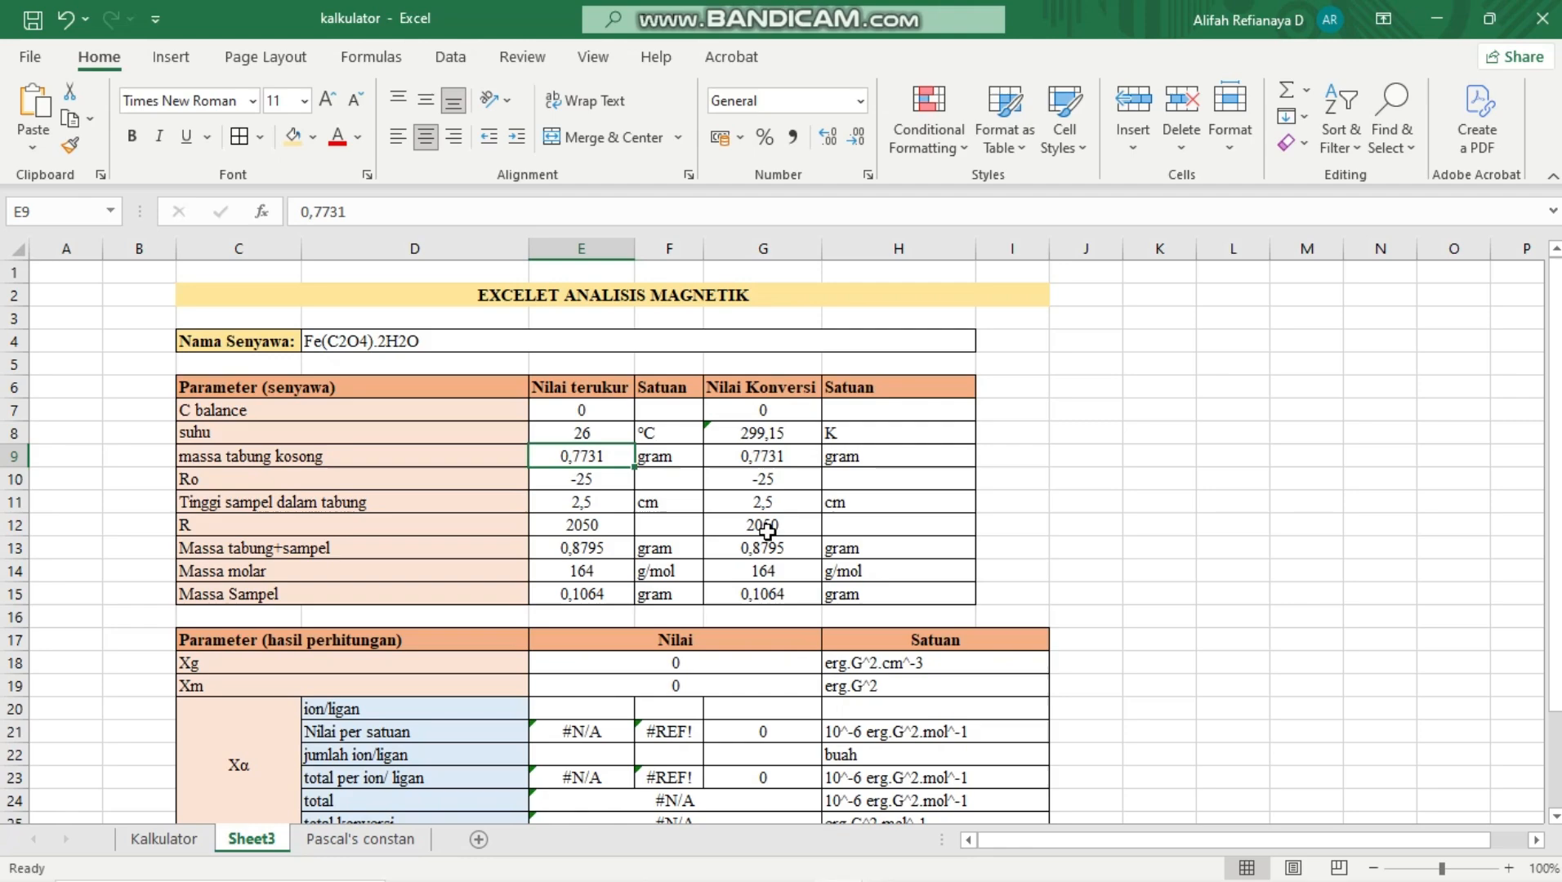
# Check the formulas for Xg in E18 and Xm in E19 in the results table
pyautogui.scroll(-2, 744, 597)
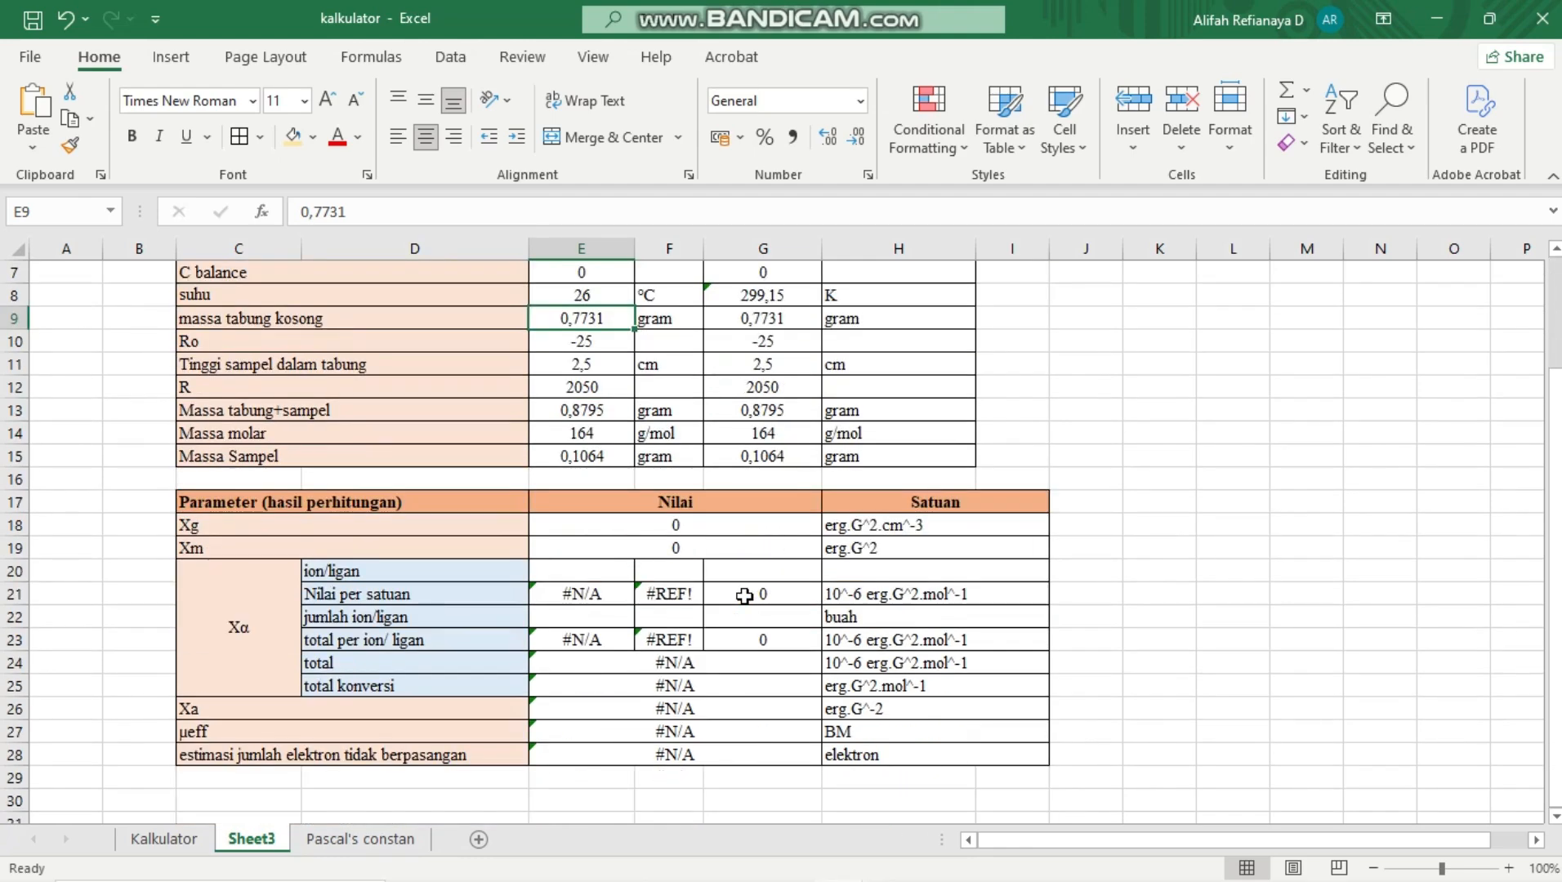
pyautogui.scroll(1, 744, 596)
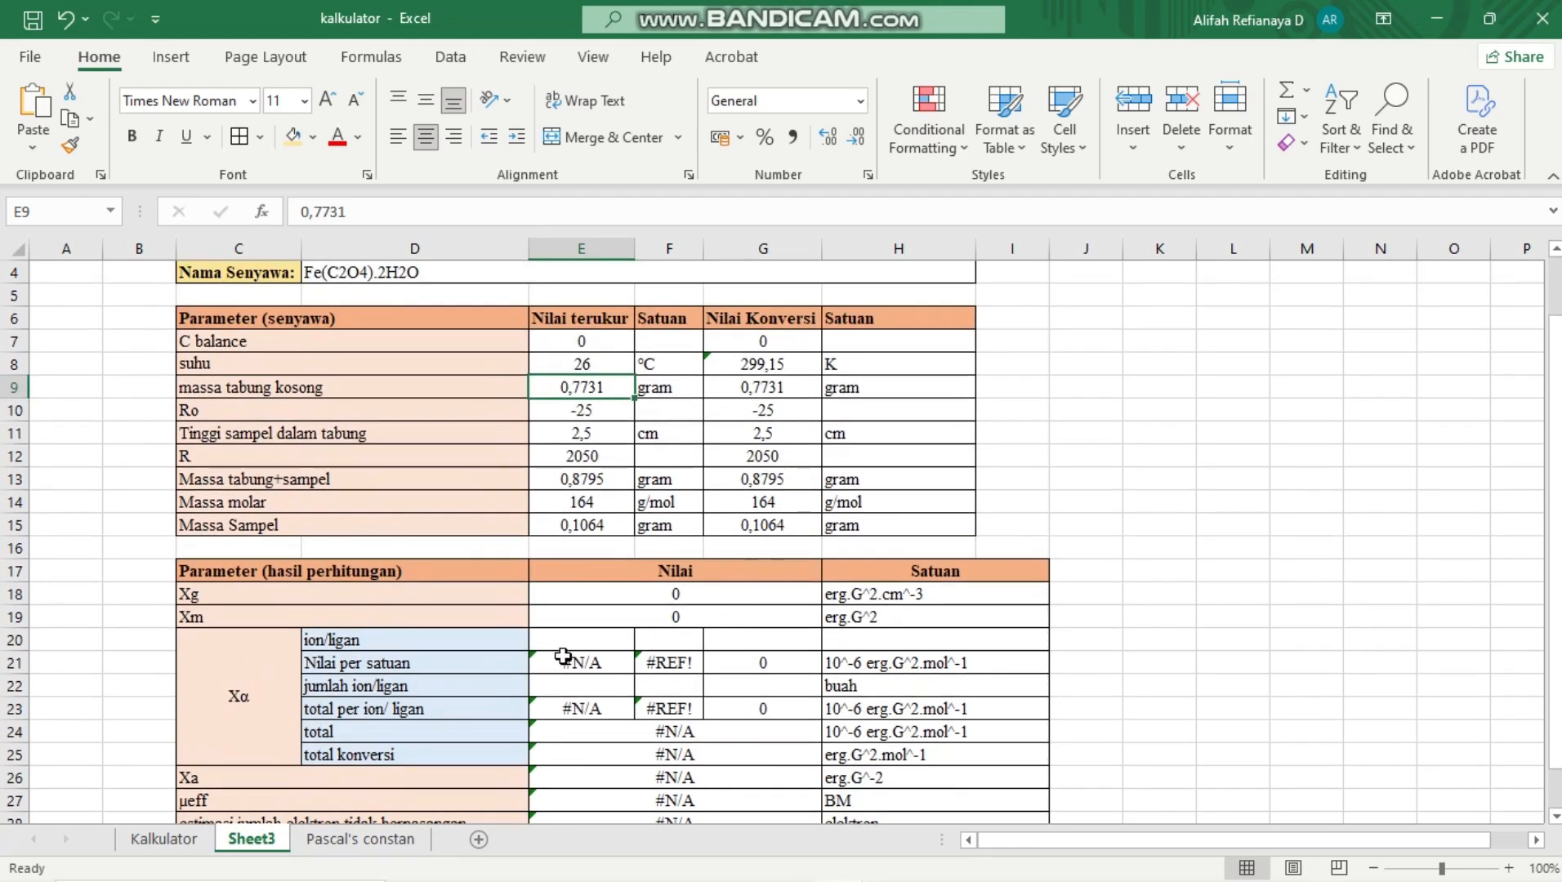
pyautogui.scroll(1, 563, 647)
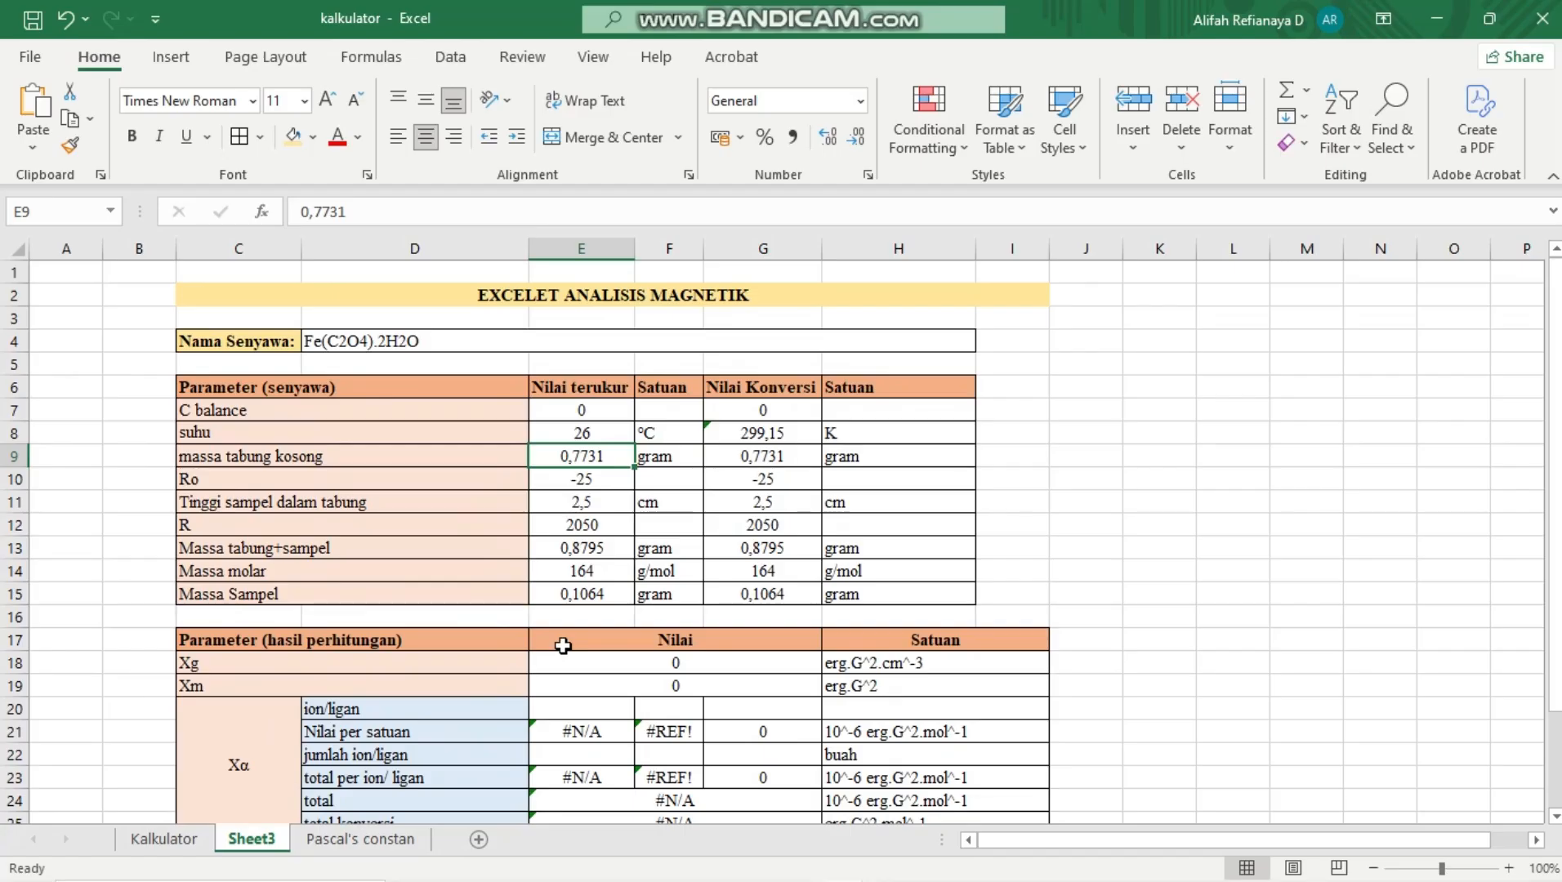
pyautogui.click(660, 663)
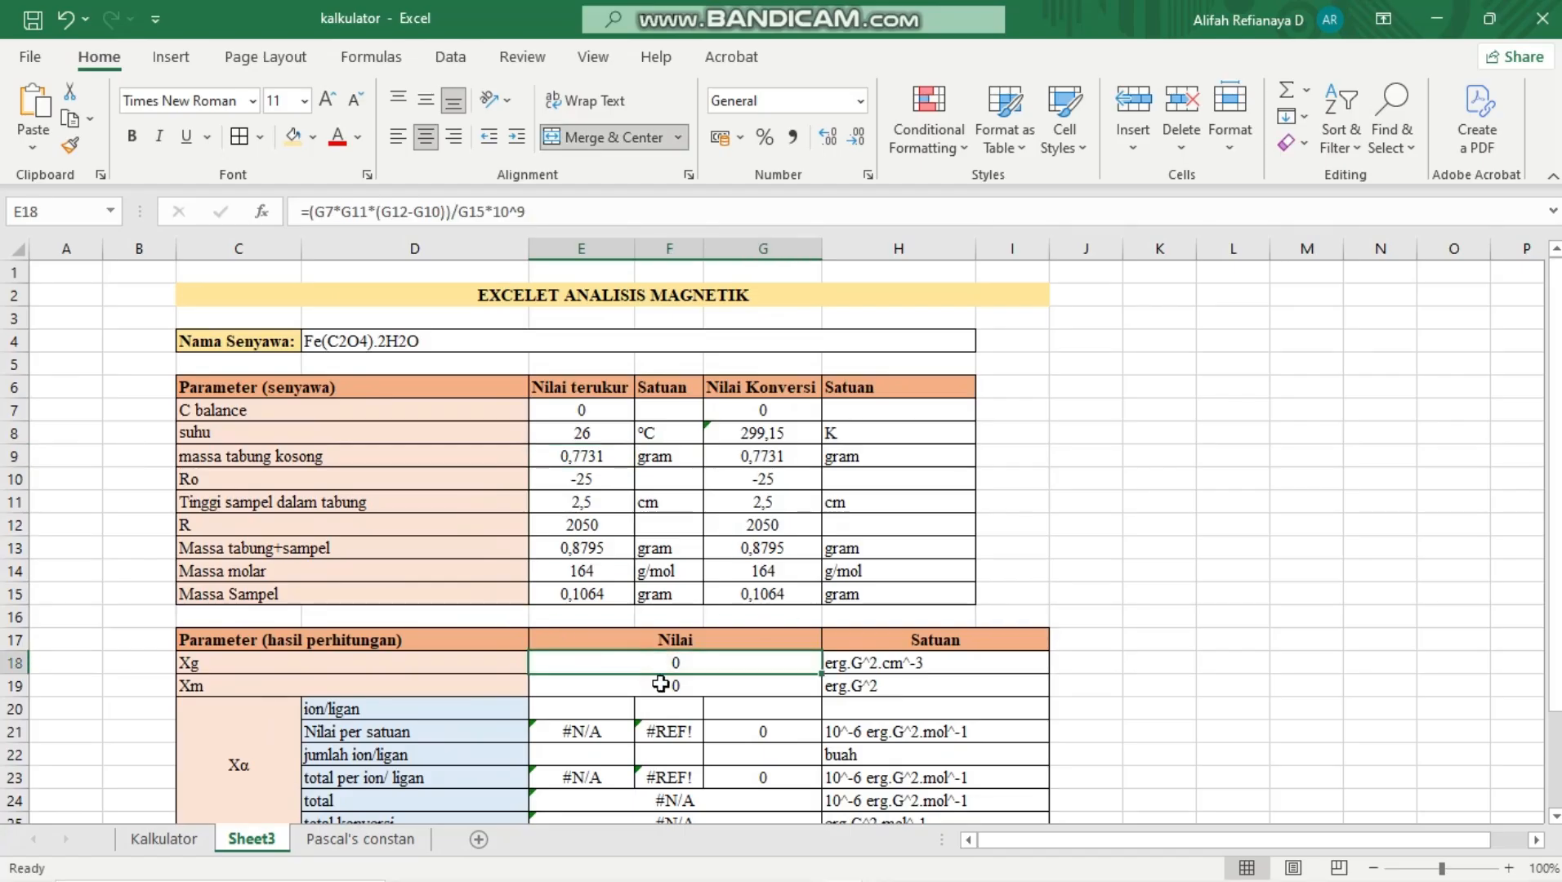
pyautogui.click(660, 682)
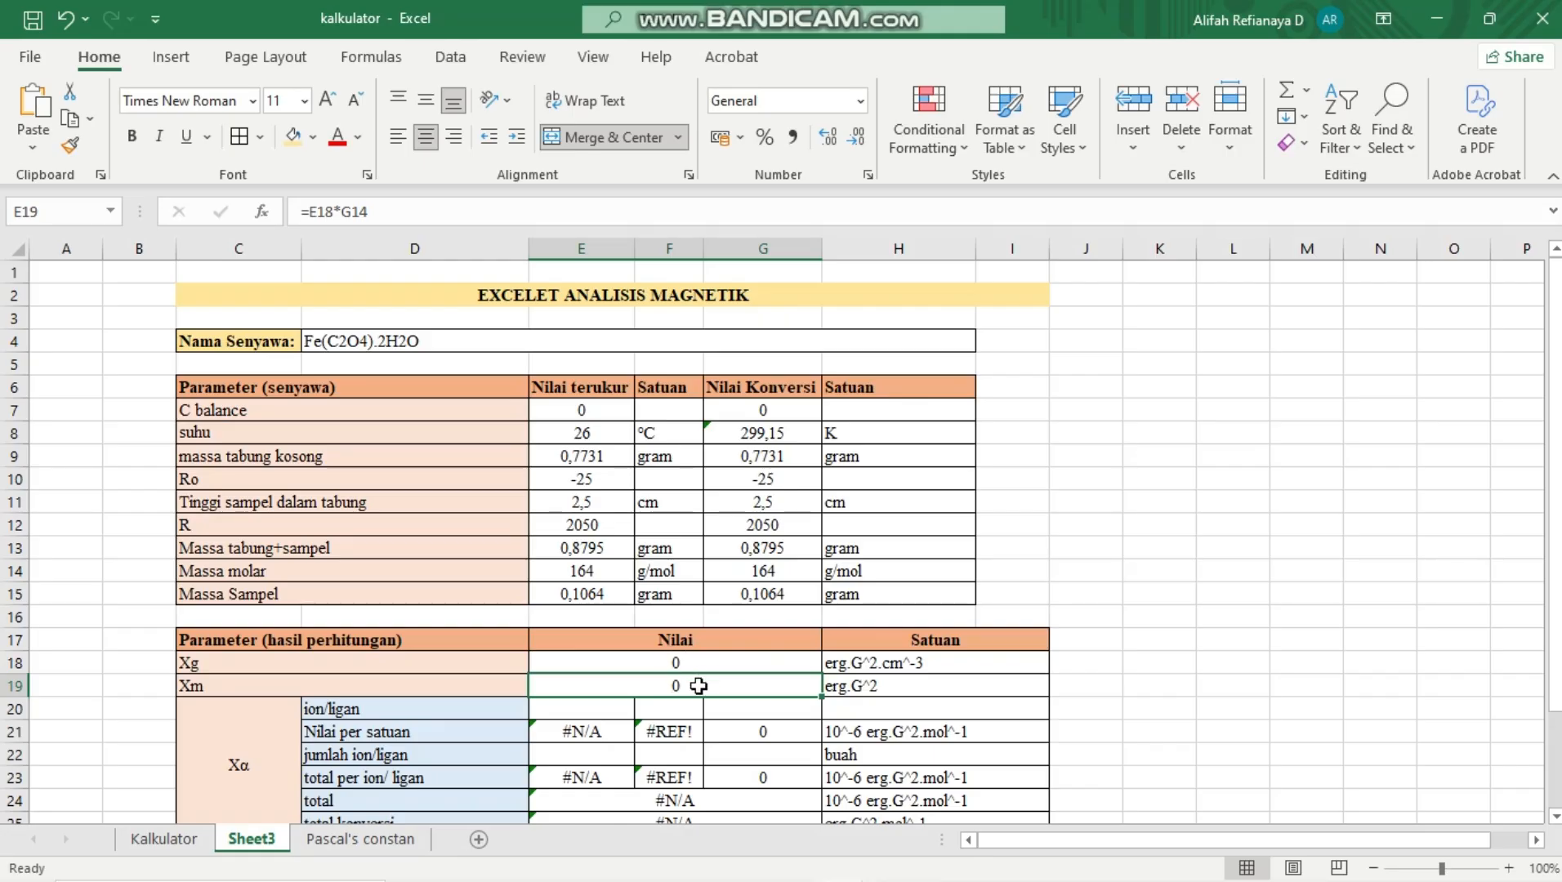
# Choose Fe2+ from the ion/ligan list in E20
pyautogui.click(608, 706)
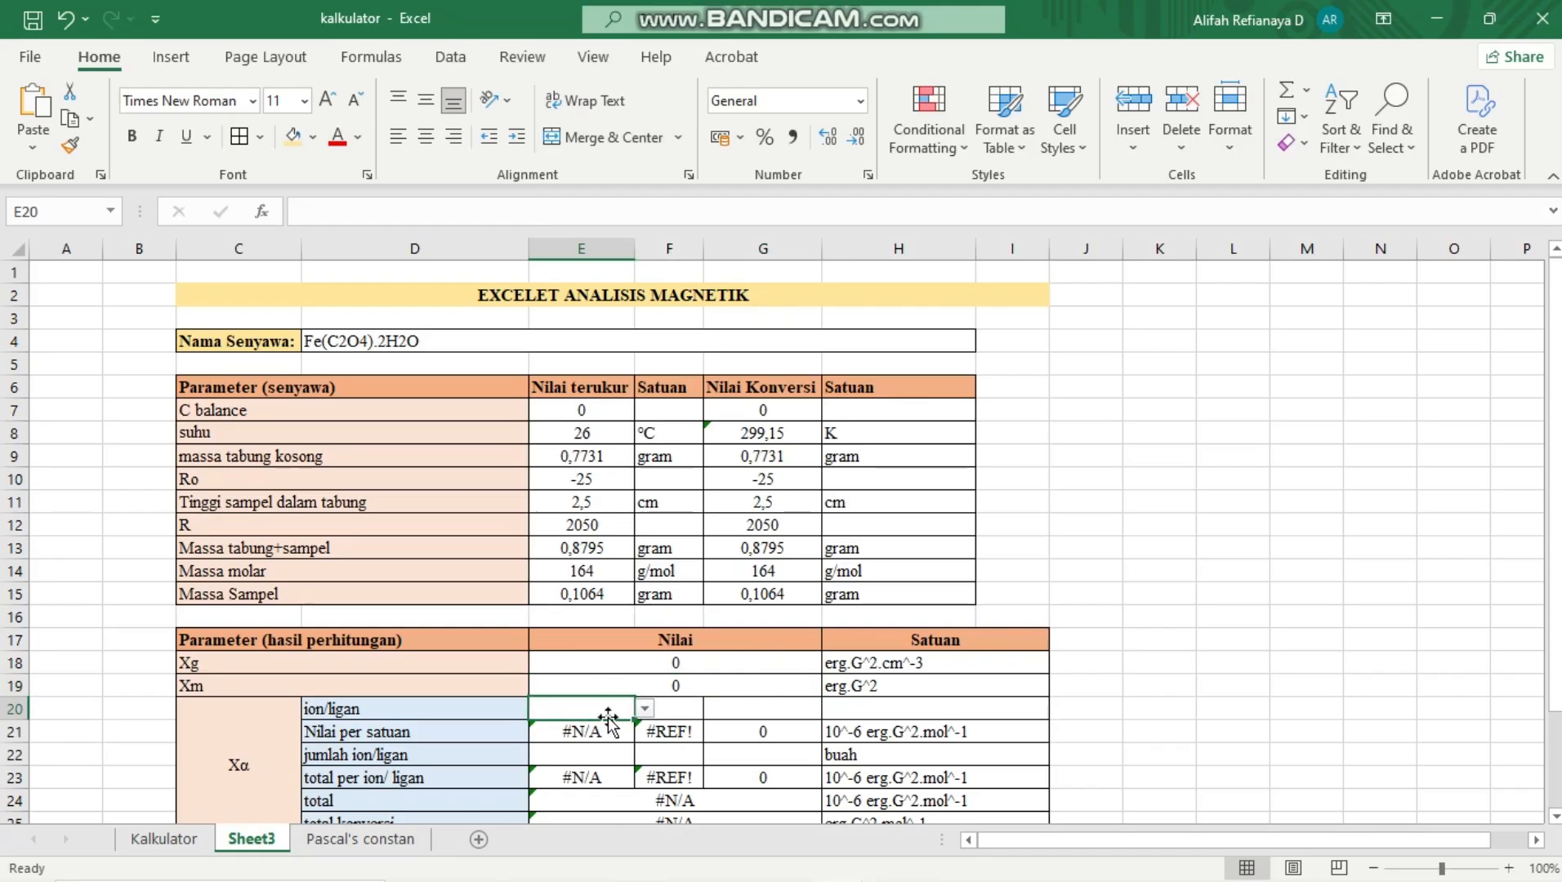
pyautogui.click(645, 708)
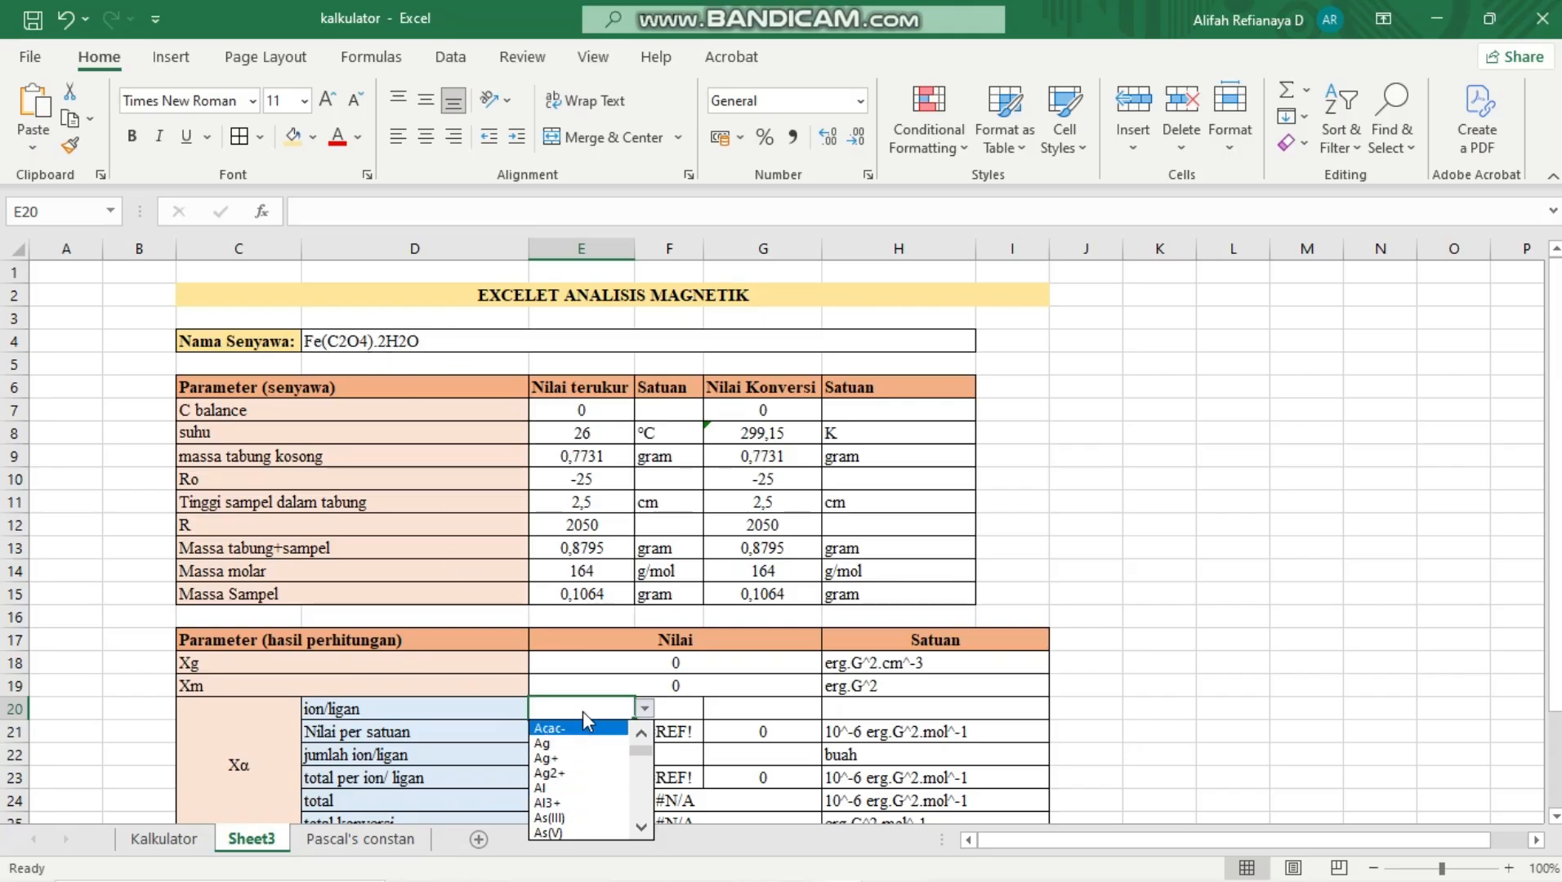
pyautogui.press('Down')
pyautogui.press('Down')
pyautogui.press('Down')
pyautogui.press('Down')
pyautogui.press('Down')
pyautogui.press('Down')
pyautogui.press('Down')
pyautogui.press('Down')
pyautogui.press('Down')
pyautogui.press('Down')
pyautogui.press('Down')
pyautogui.press('Down')
pyautogui.press('Down')
pyautogui.press('Down')
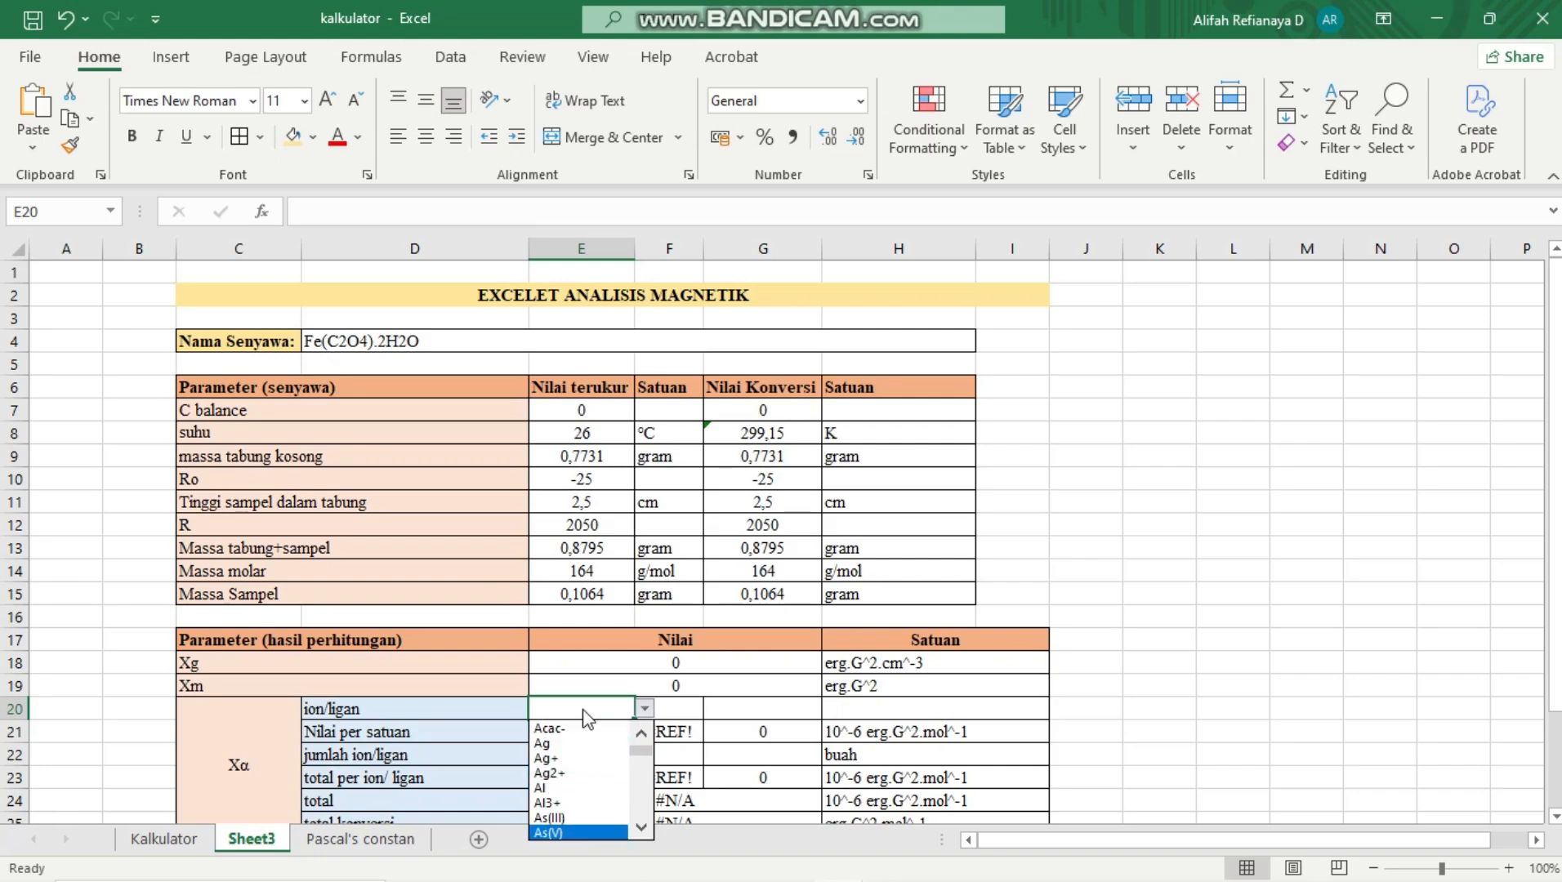
pyautogui.press('Down')
pyautogui.press('Down')
pyautogui.press('Down')
pyautogui.press('Down')
pyautogui.press('Down')
pyautogui.press('Down')
pyautogui.press('Down')
pyautogui.press('Down')
pyautogui.press('Down')
pyautogui.press('Down')
pyautogui.press('Down')
pyautogui.press('Down')
pyautogui.press('Down')
pyautogui.press('Down')
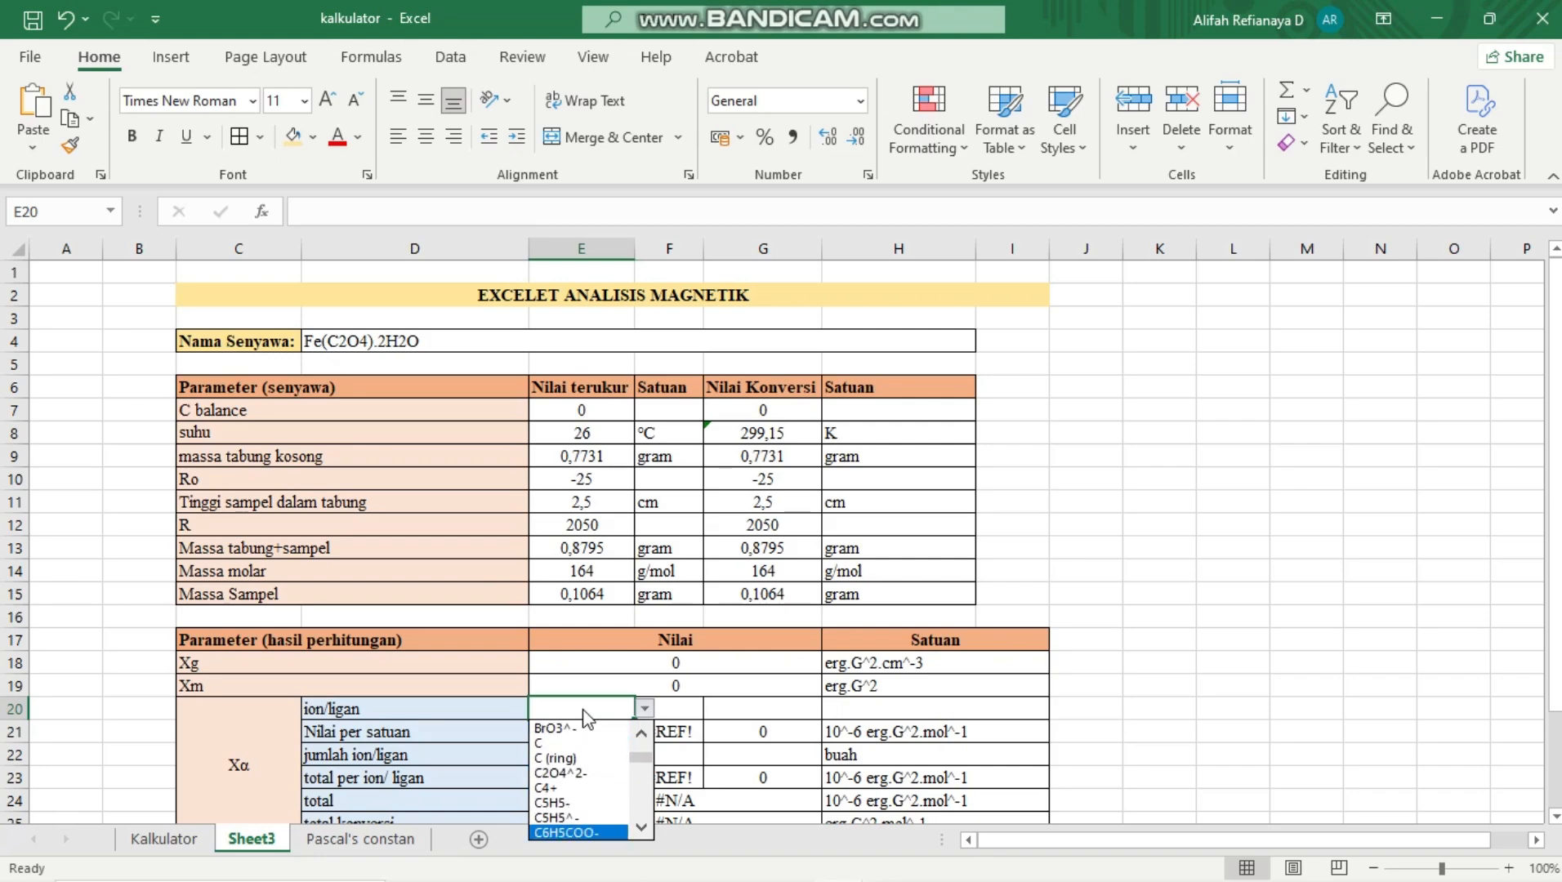
pyautogui.press('Down')
pyautogui.press('Down')
pyautogui.press('Down')
pyautogui.press('Down')
pyautogui.press('Down')
pyautogui.press('Down')
pyautogui.press('Down')
pyautogui.press('Down')
pyautogui.press('Down')
pyautogui.press('Down')
pyautogui.press('Down')
pyautogui.press('Down')
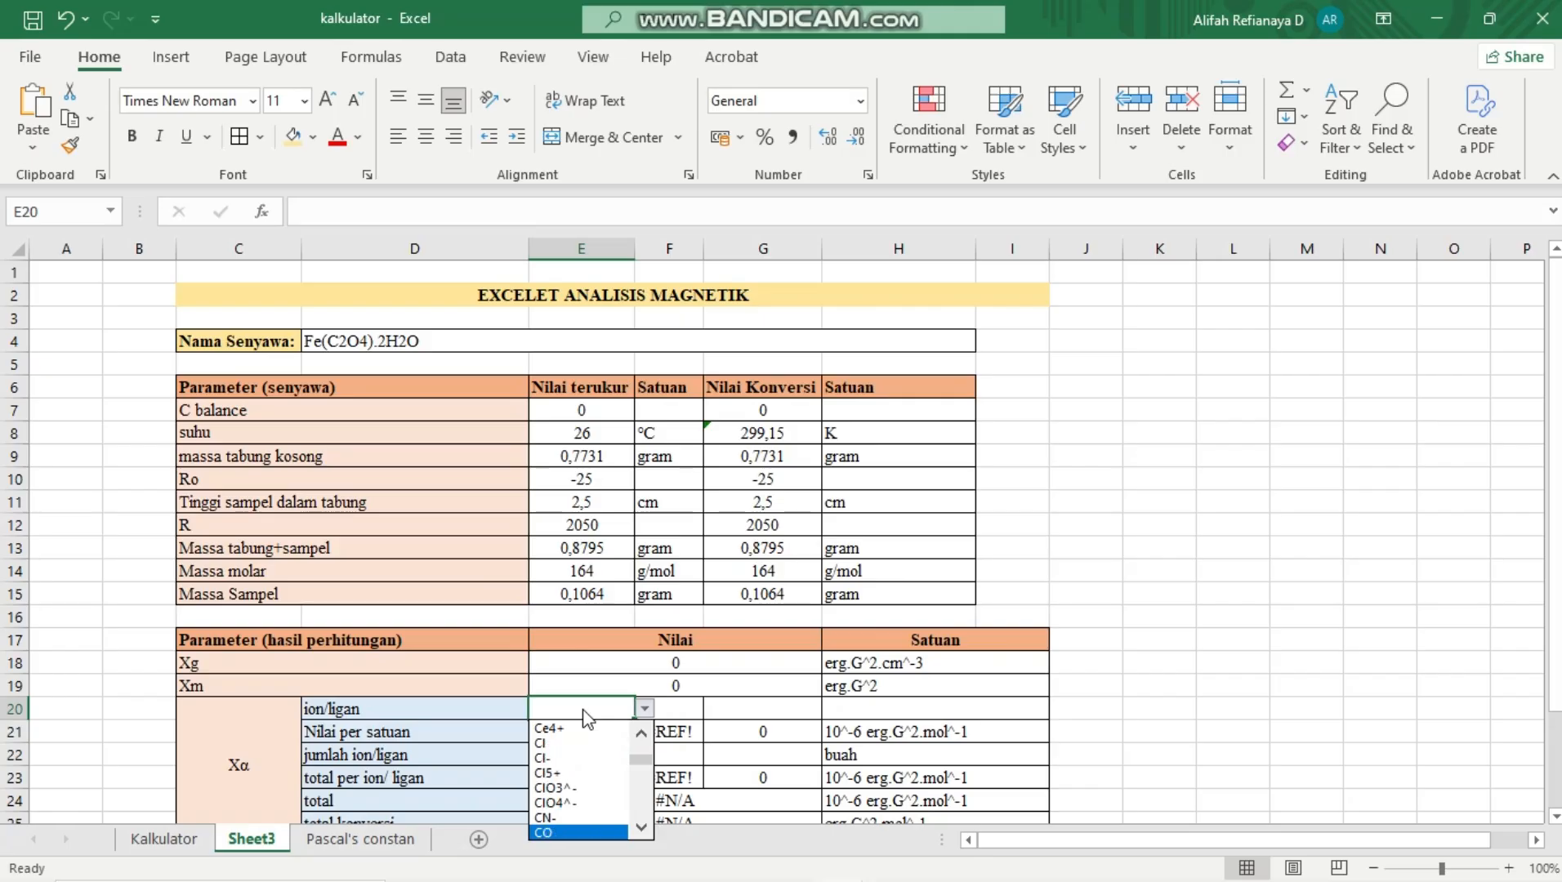
pyautogui.press('Down')
pyautogui.press('Down')
pyautogui.press('Down')
pyautogui.press('Down')
pyautogui.press('Down')
pyautogui.press('Down')
pyautogui.press('Down')
pyautogui.press('Down')
pyautogui.press('Down')
pyautogui.press('Down')
pyautogui.press('Down')
pyautogui.press('Down')
pyautogui.press('Down')
pyautogui.press('Down')
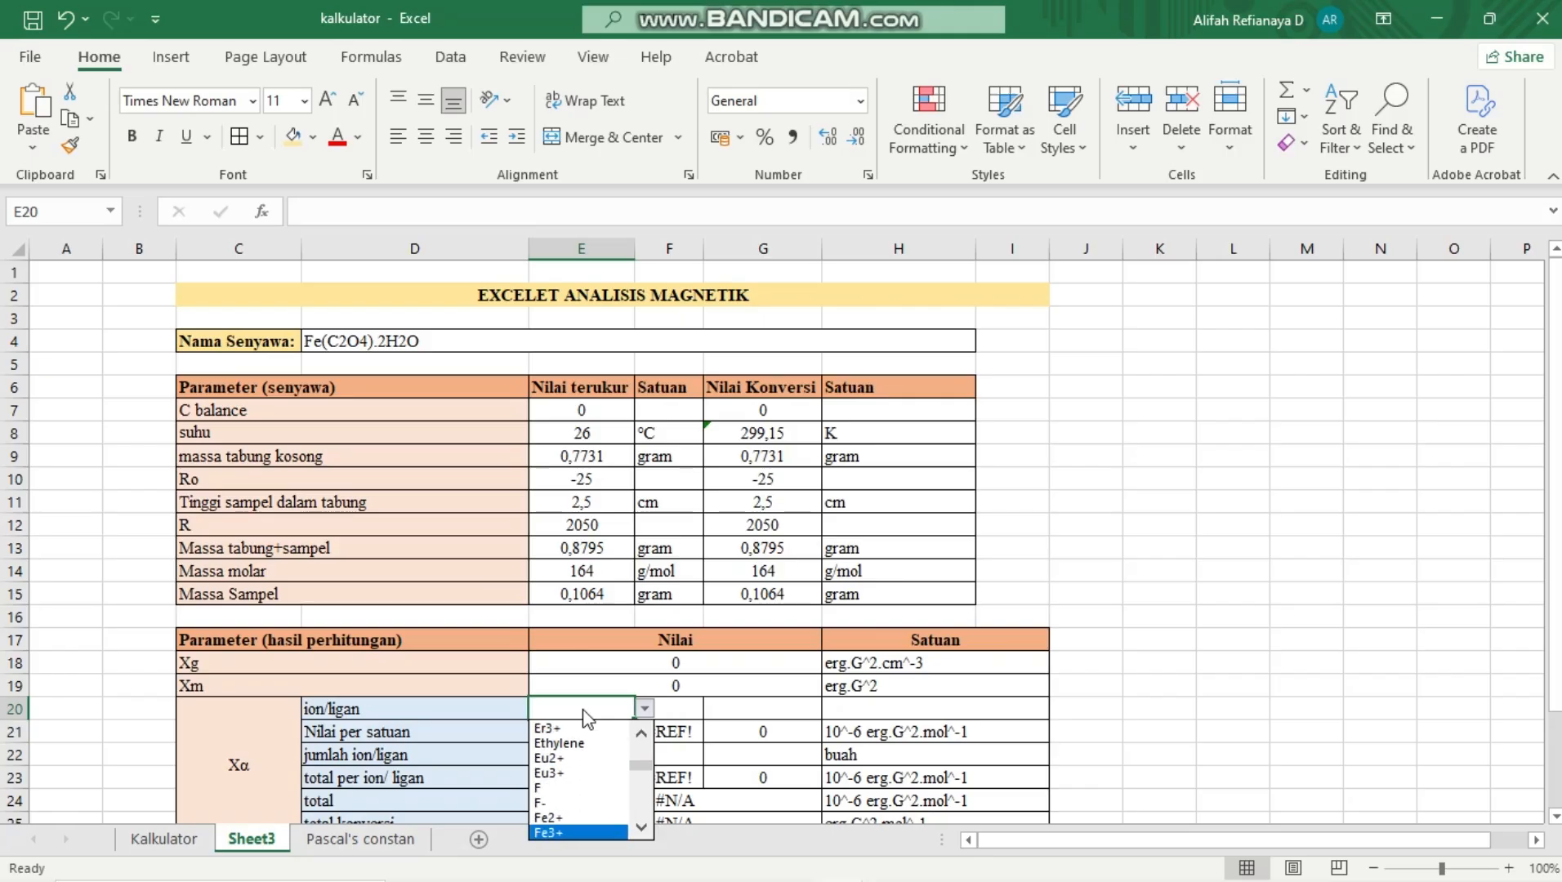
pyautogui.press('Up')
pyautogui.press('Up')
pyautogui.press('Up')
pyautogui.press('Up')
pyautogui.press('Up')
pyautogui.press('Up')
pyautogui.press('Up')
pyautogui.press('Up')
pyautogui.press('Up')
pyautogui.press('Up')
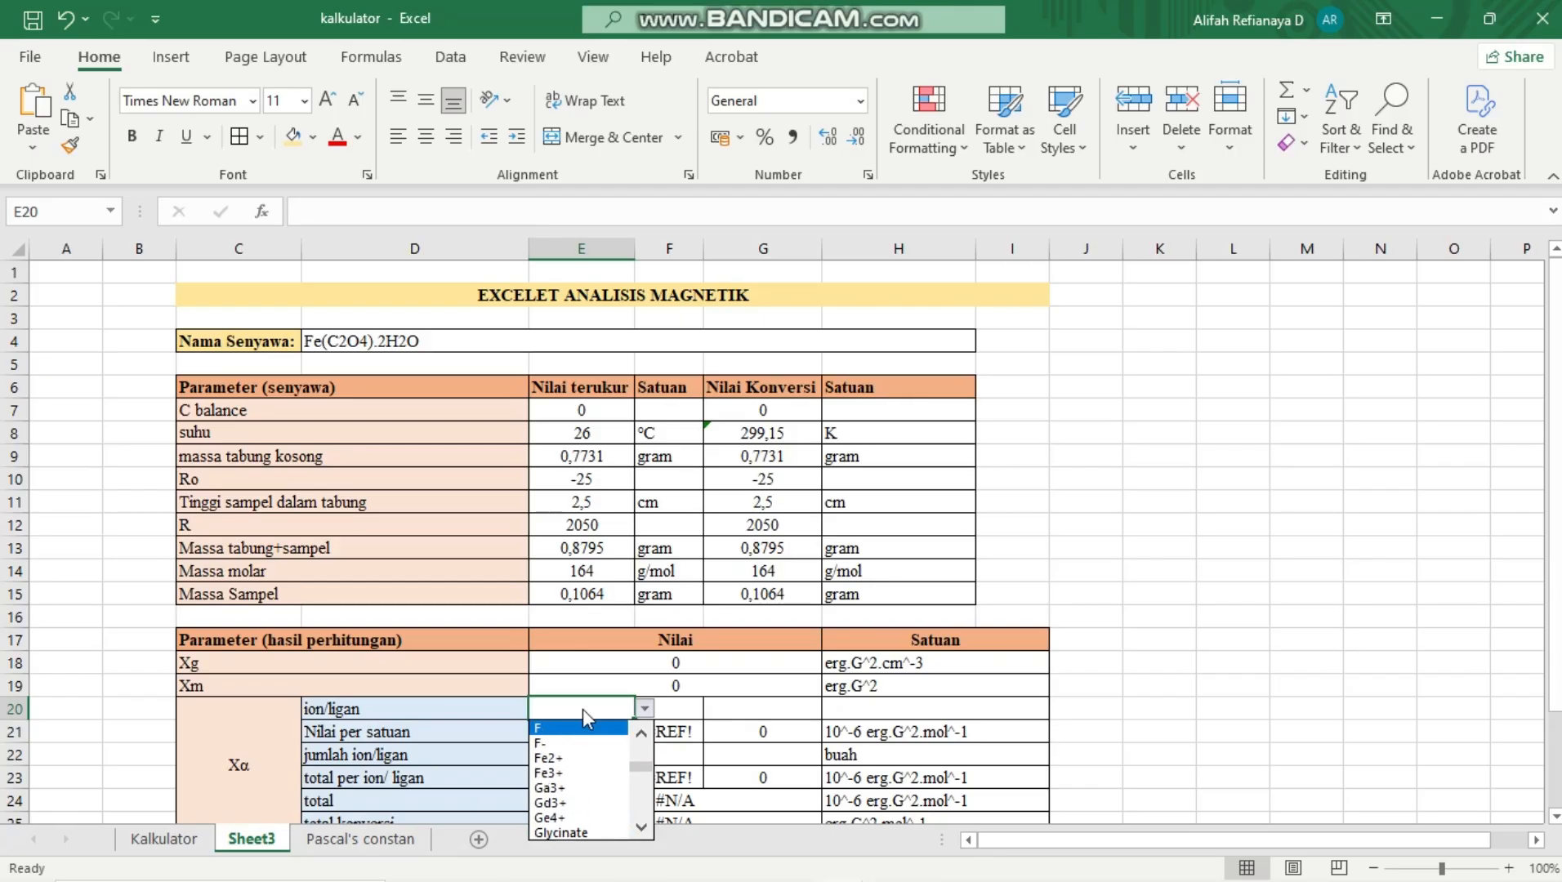
pyautogui.click(572, 758)
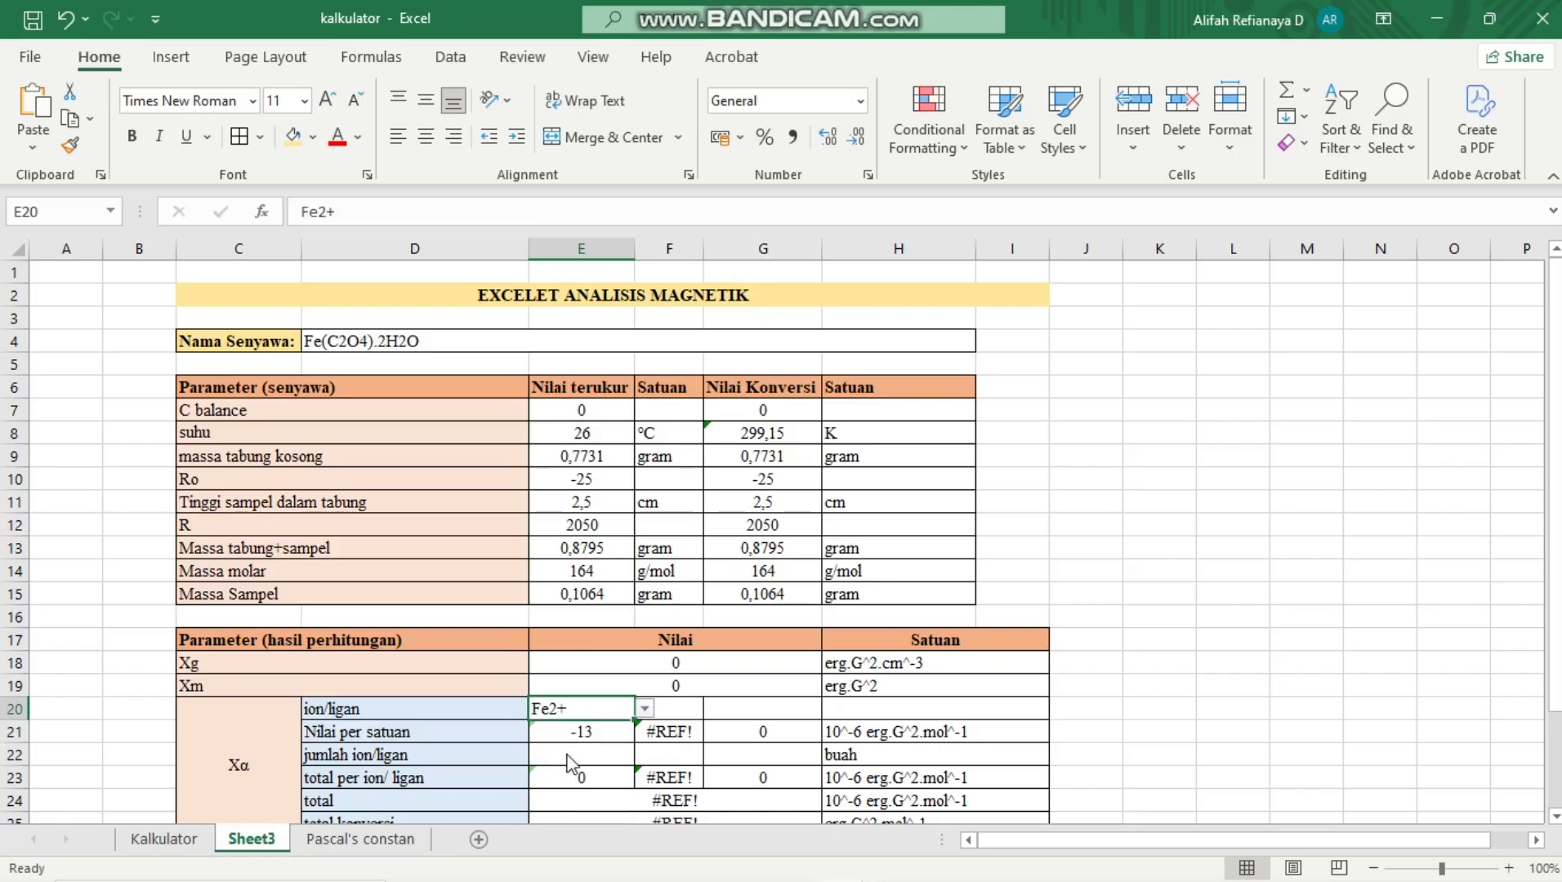
# Choose C2O4^2- from the ion/ligan list in F20
pyautogui.click(685, 707)
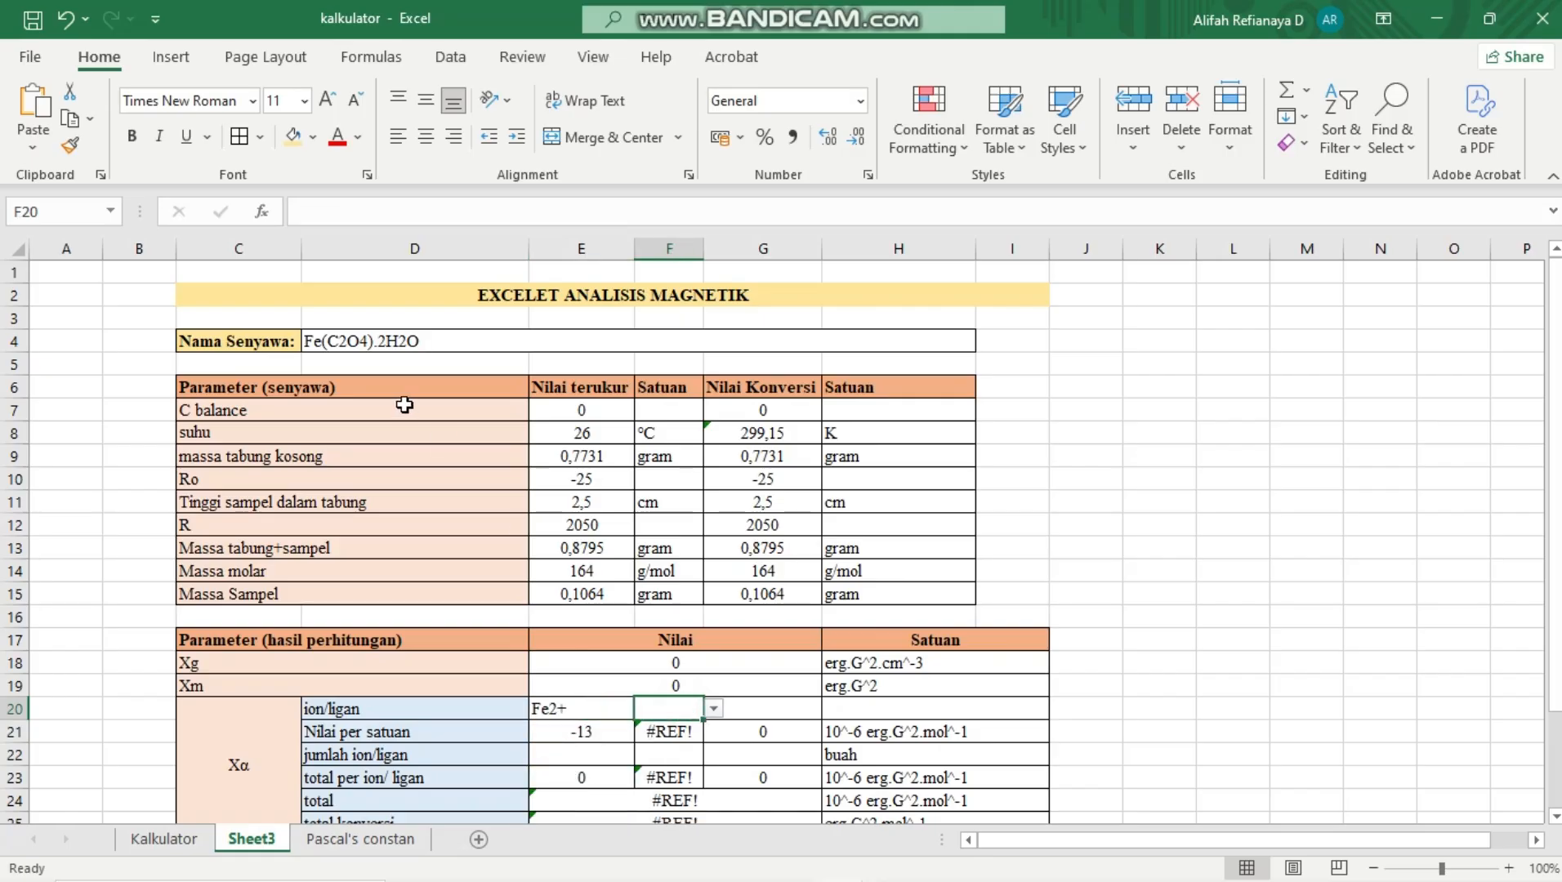
pyautogui.click(713, 709)
pyautogui.press('Down')
pyautogui.press('Down')
pyautogui.press('Down')
pyautogui.press('Down')
pyautogui.press('Down')
pyautogui.press('Down')
pyautogui.press('Down')
pyautogui.press('Down')
pyautogui.press('Down')
pyautogui.press('Down')
pyautogui.press('Down')
pyautogui.press('Down')
pyautogui.press('Down')
pyautogui.press('Down')
pyautogui.press('Down')
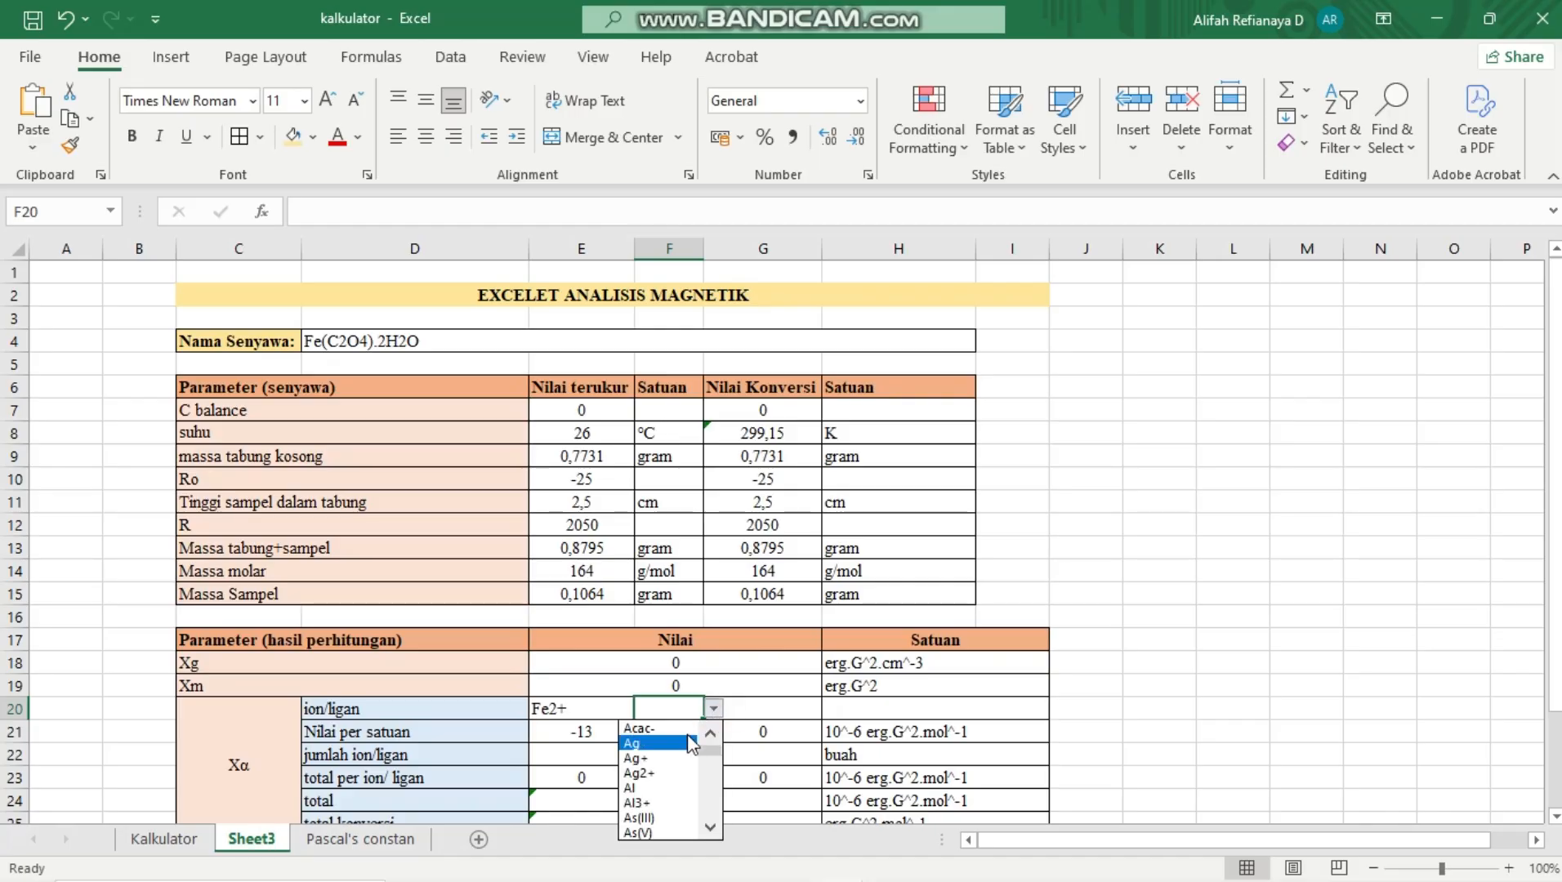
pyautogui.press('Down')
pyautogui.press('Down')
pyautogui.press('Down')
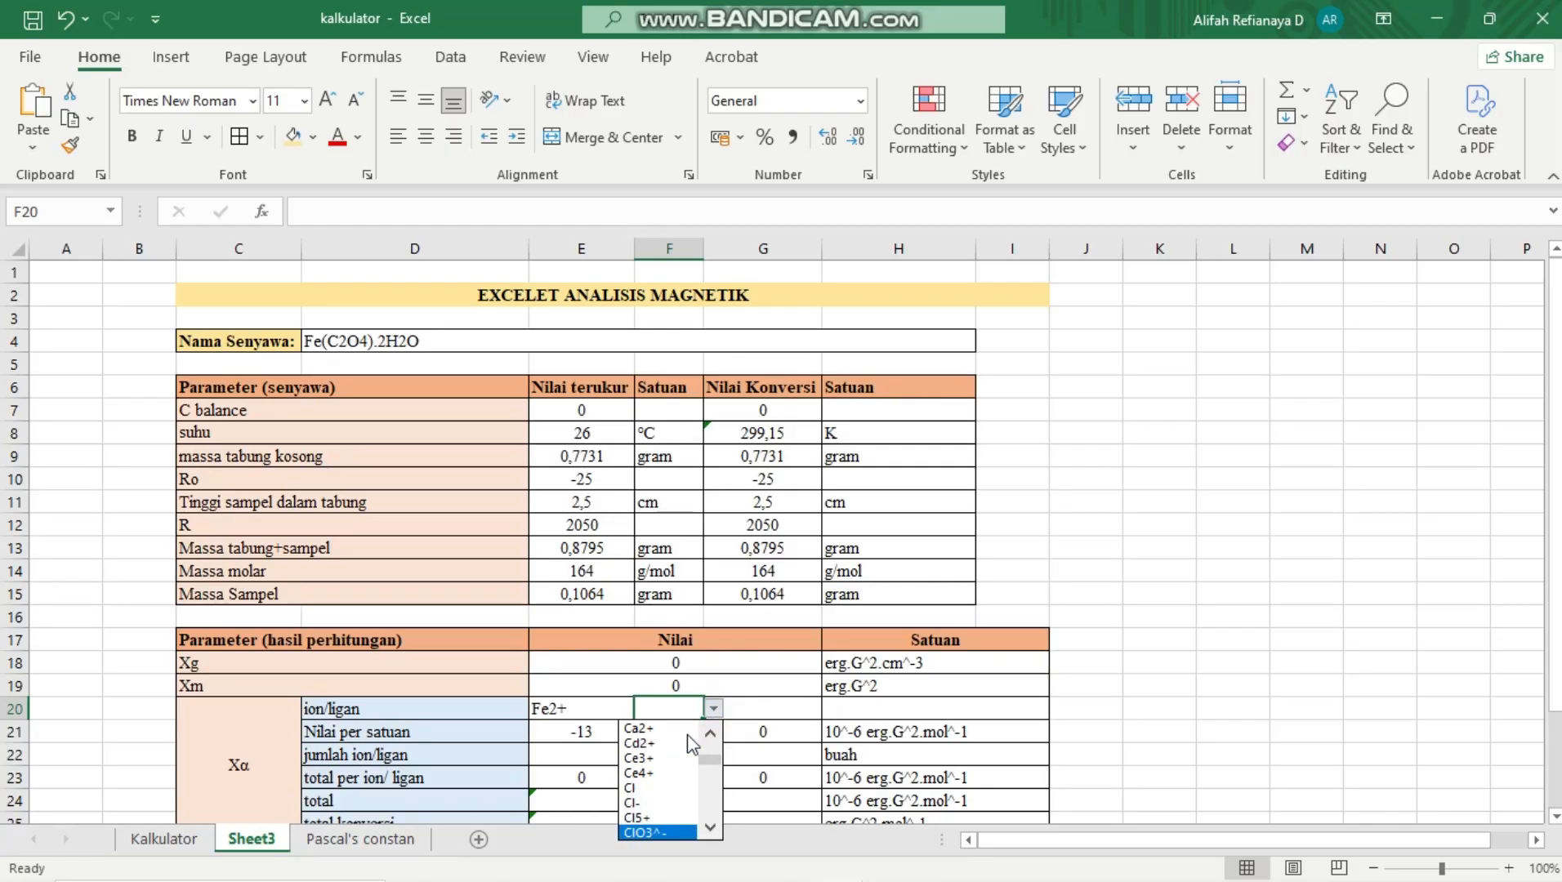
pyautogui.press('Up')
pyautogui.press('Up')
pyautogui.press('Up')
pyautogui.press('Up')
pyautogui.press('Up')
pyautogui.press('Up')
pyautogui.press('Up')
pyautogui.press('Up')
pyautogui.press('Up')
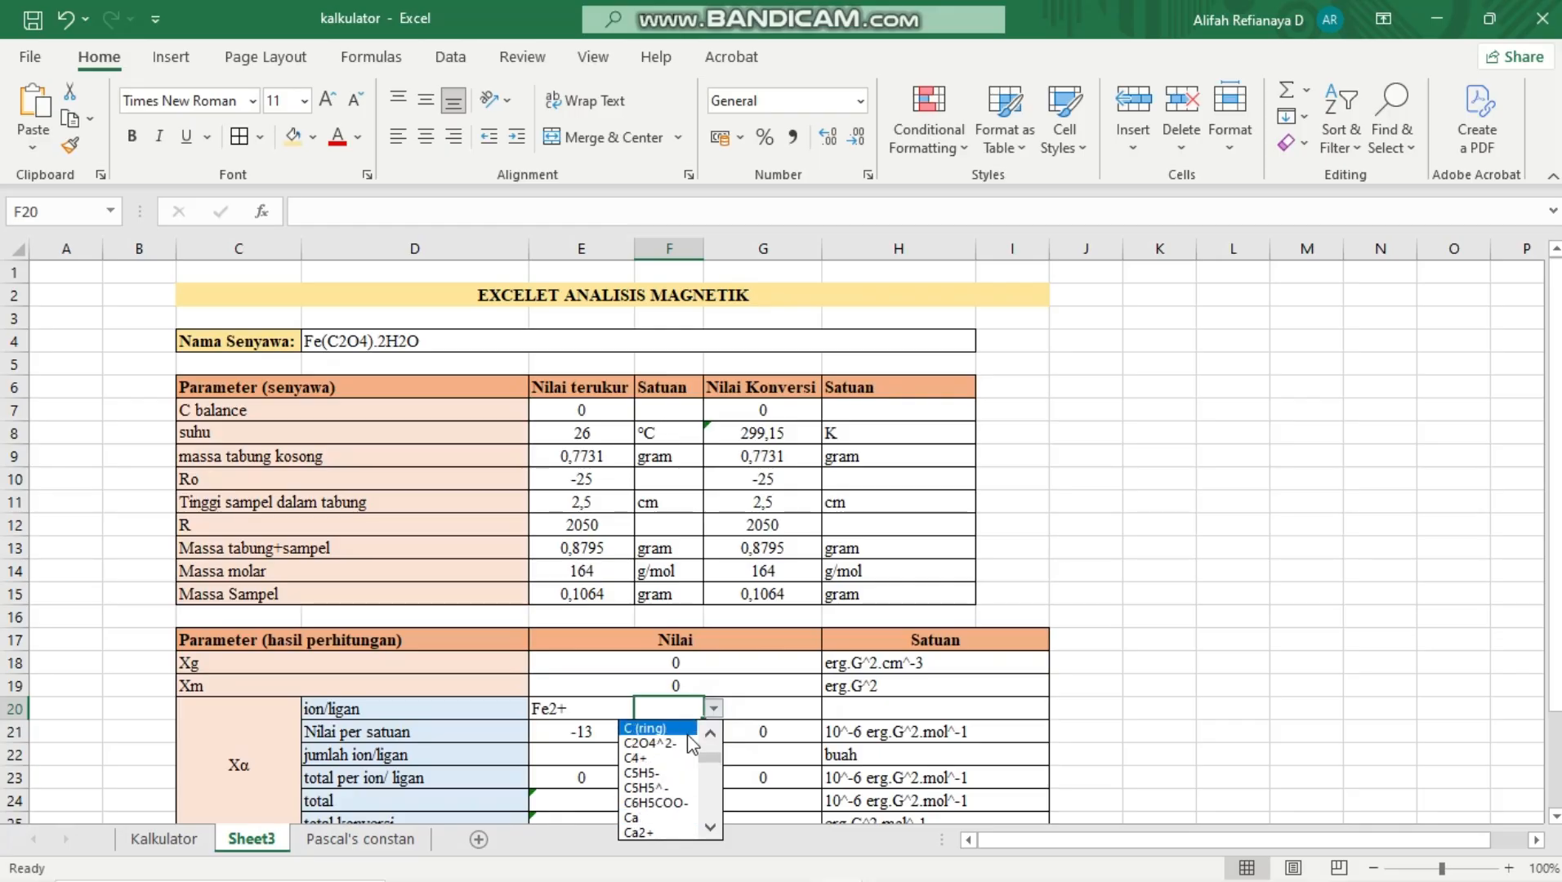
pyautogui.press('Down')
pyautogui.press('Down')
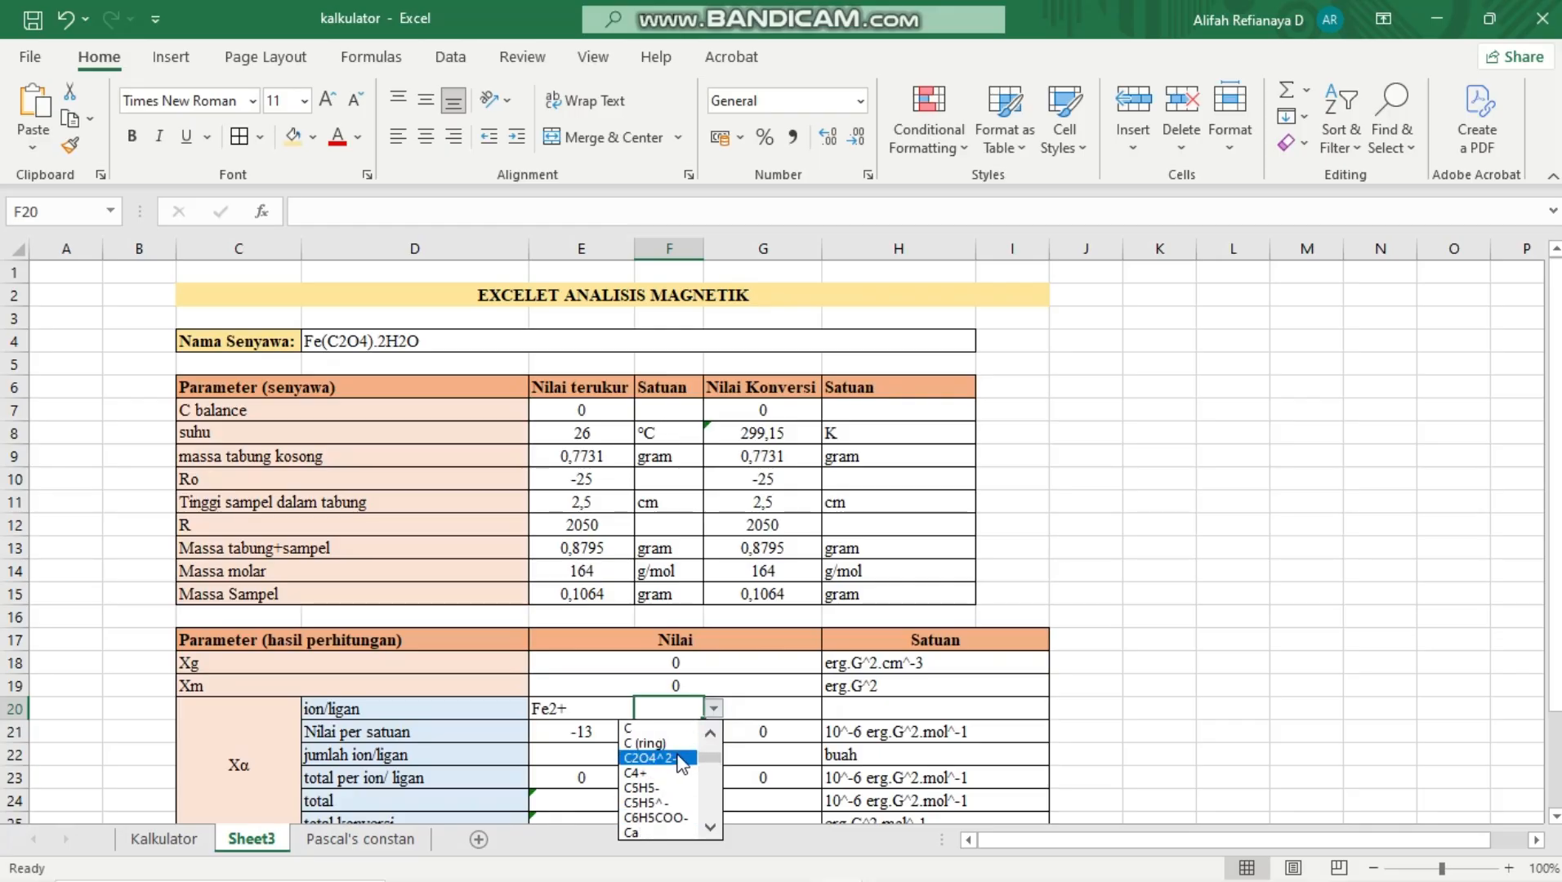
pyautogui.click(683, 758)
# Enter H2O as the third ion/ligan in G20
pyautogui.click(766, 713)
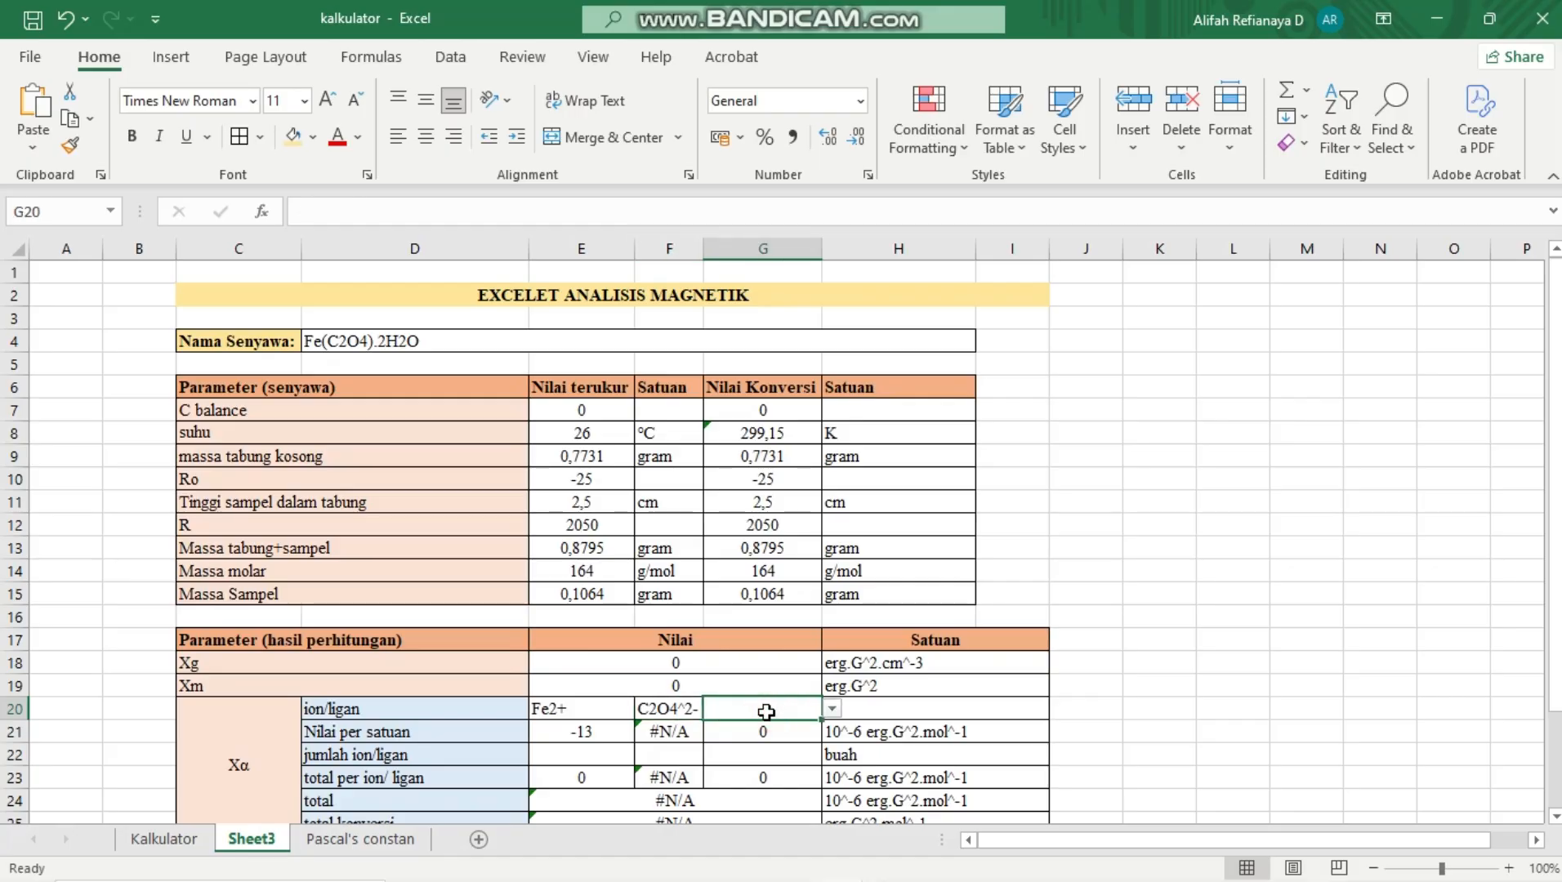
pyautogui.write('H2O')
pyautogui.press('Return')
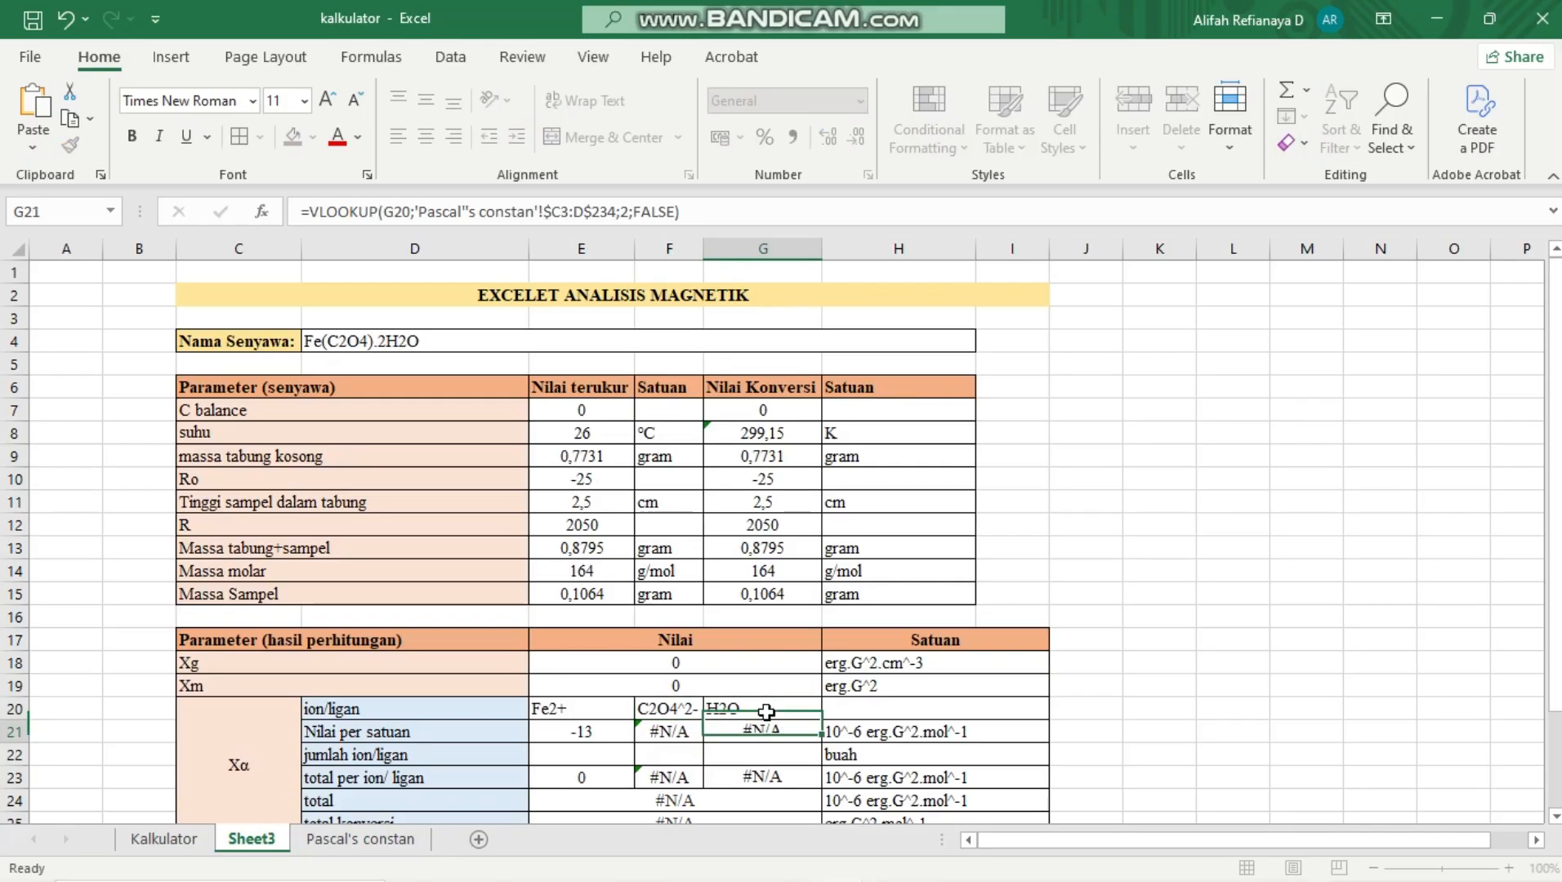
# Inspect the Nilai per satuan VLOOKUP formulas in row 21 and try filling the E21 formula across to G21
pyautogui.scroll(-1, 731, 760)
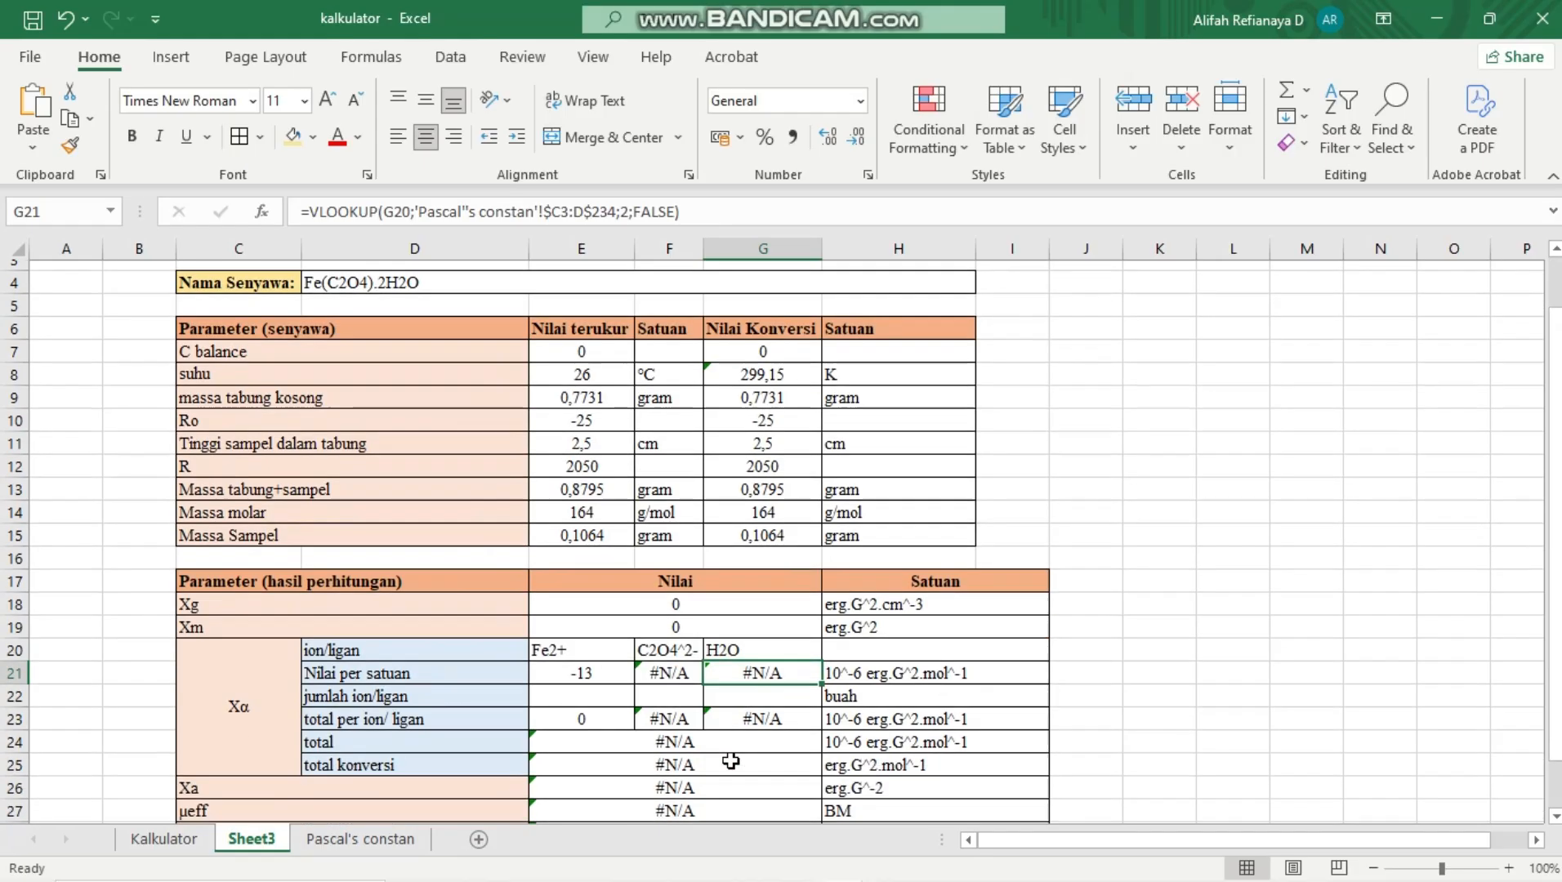
pyautogui.click(732, 760)
pyautogui.scroll(-2, 731, 758)
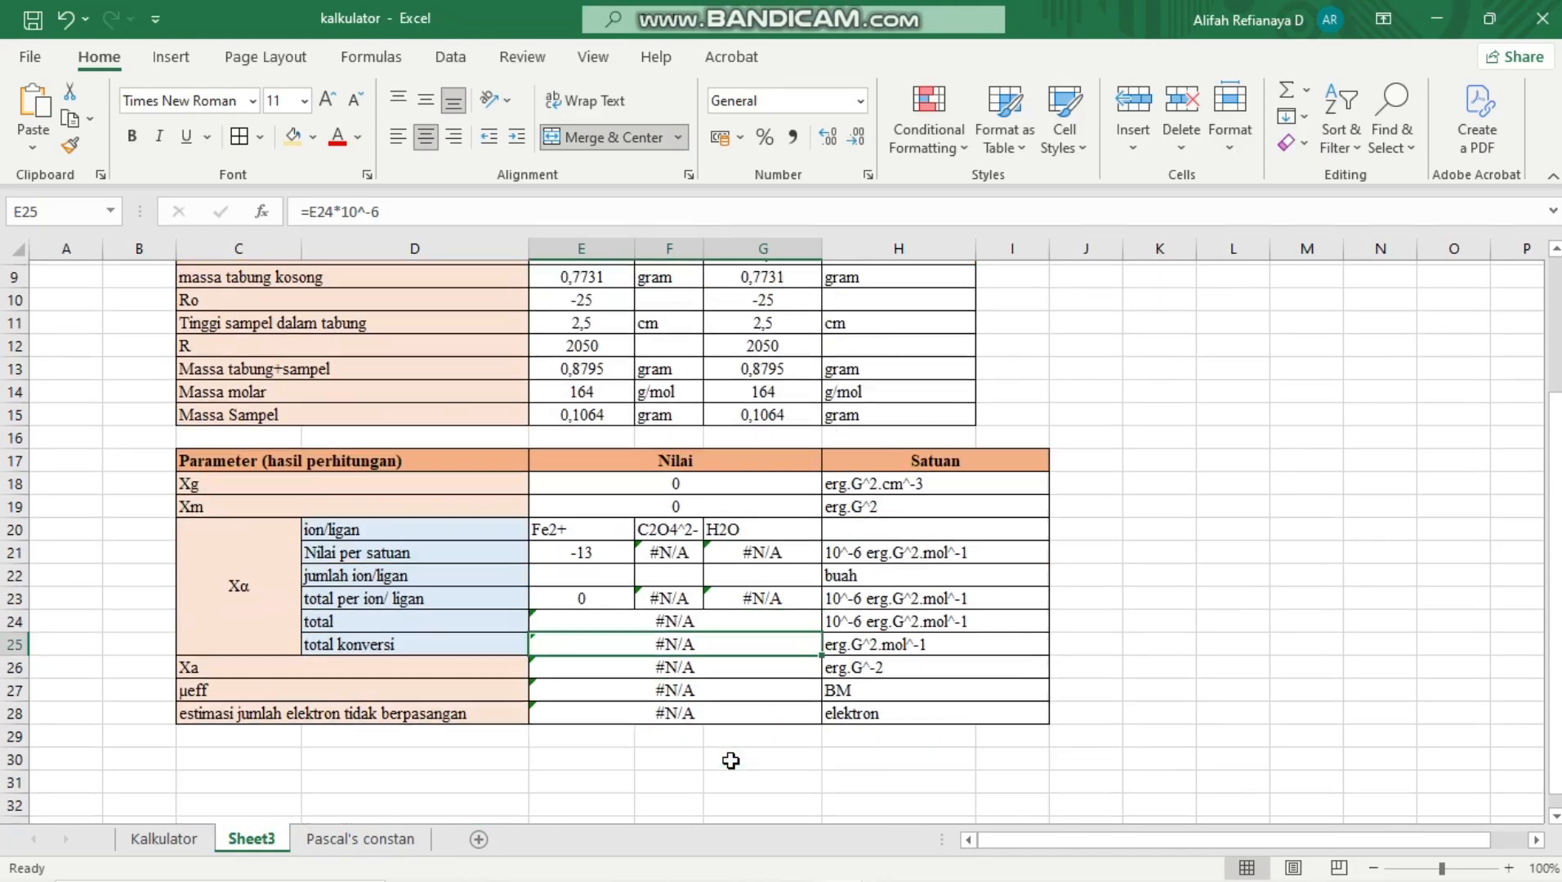
pyautogui.click(678, 531)
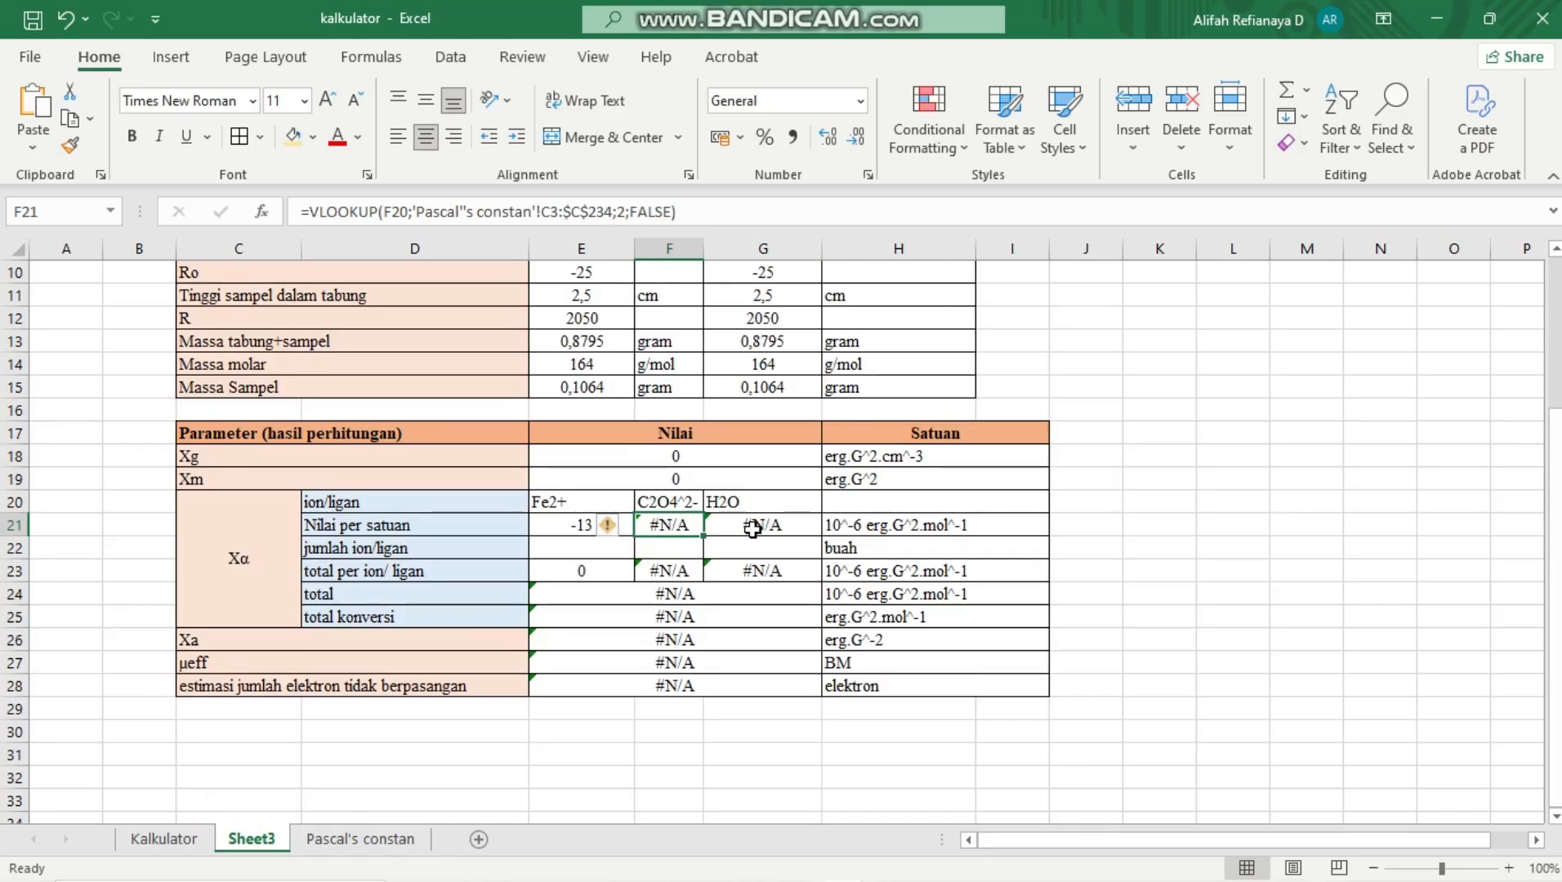
pyautogui.click(576, 525)
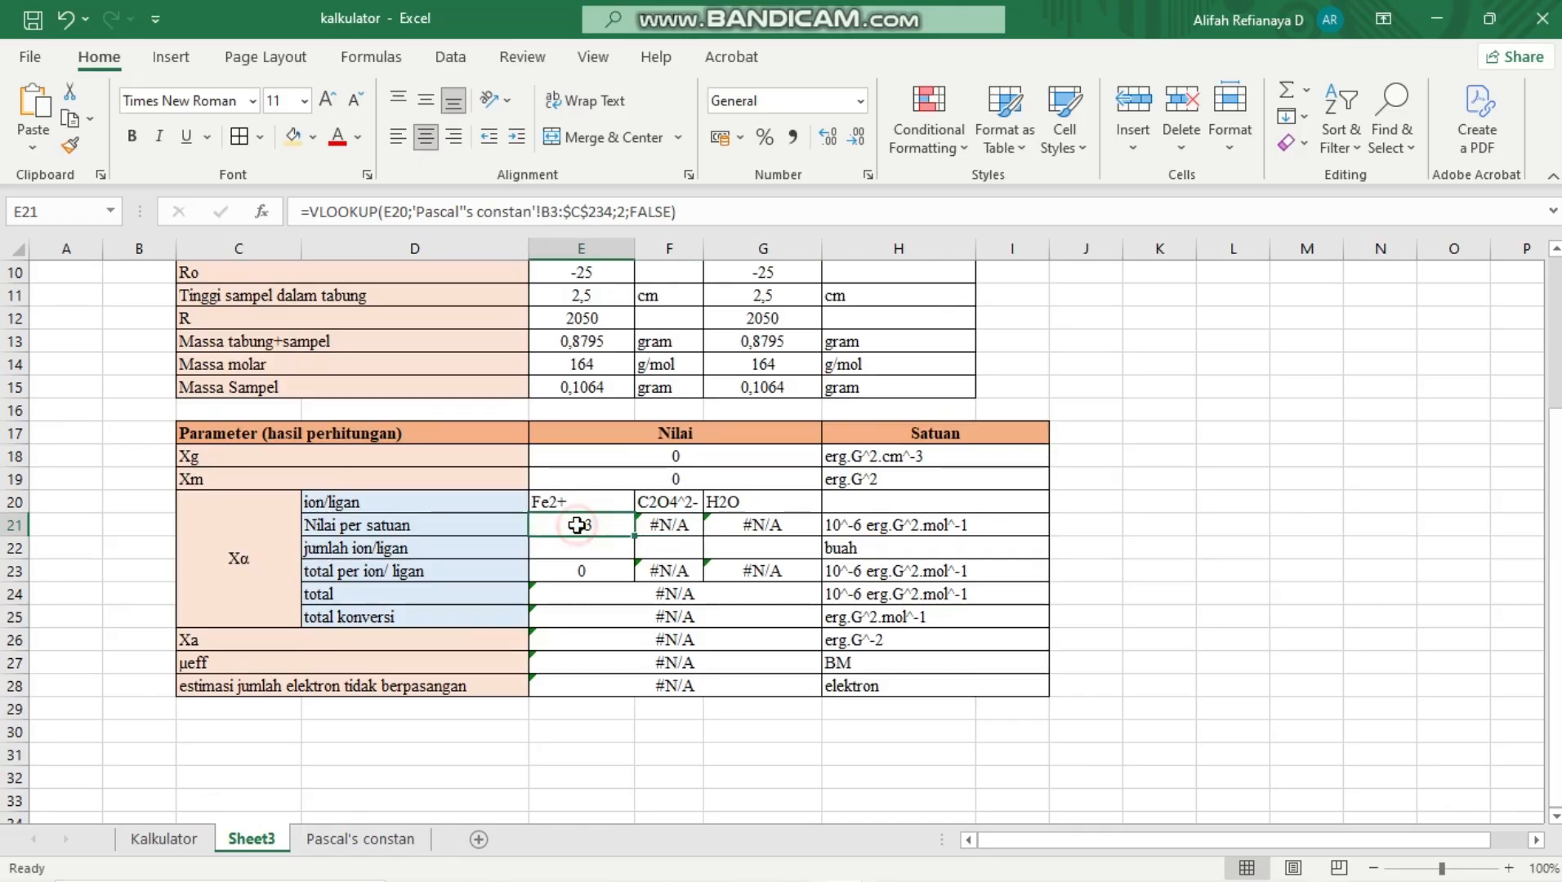
pyautogui.moveTo(634, 535); pyautogui.dragTo(808, 530)
pyautogui.click(600, 528)
pyautogui.click(679, 216)
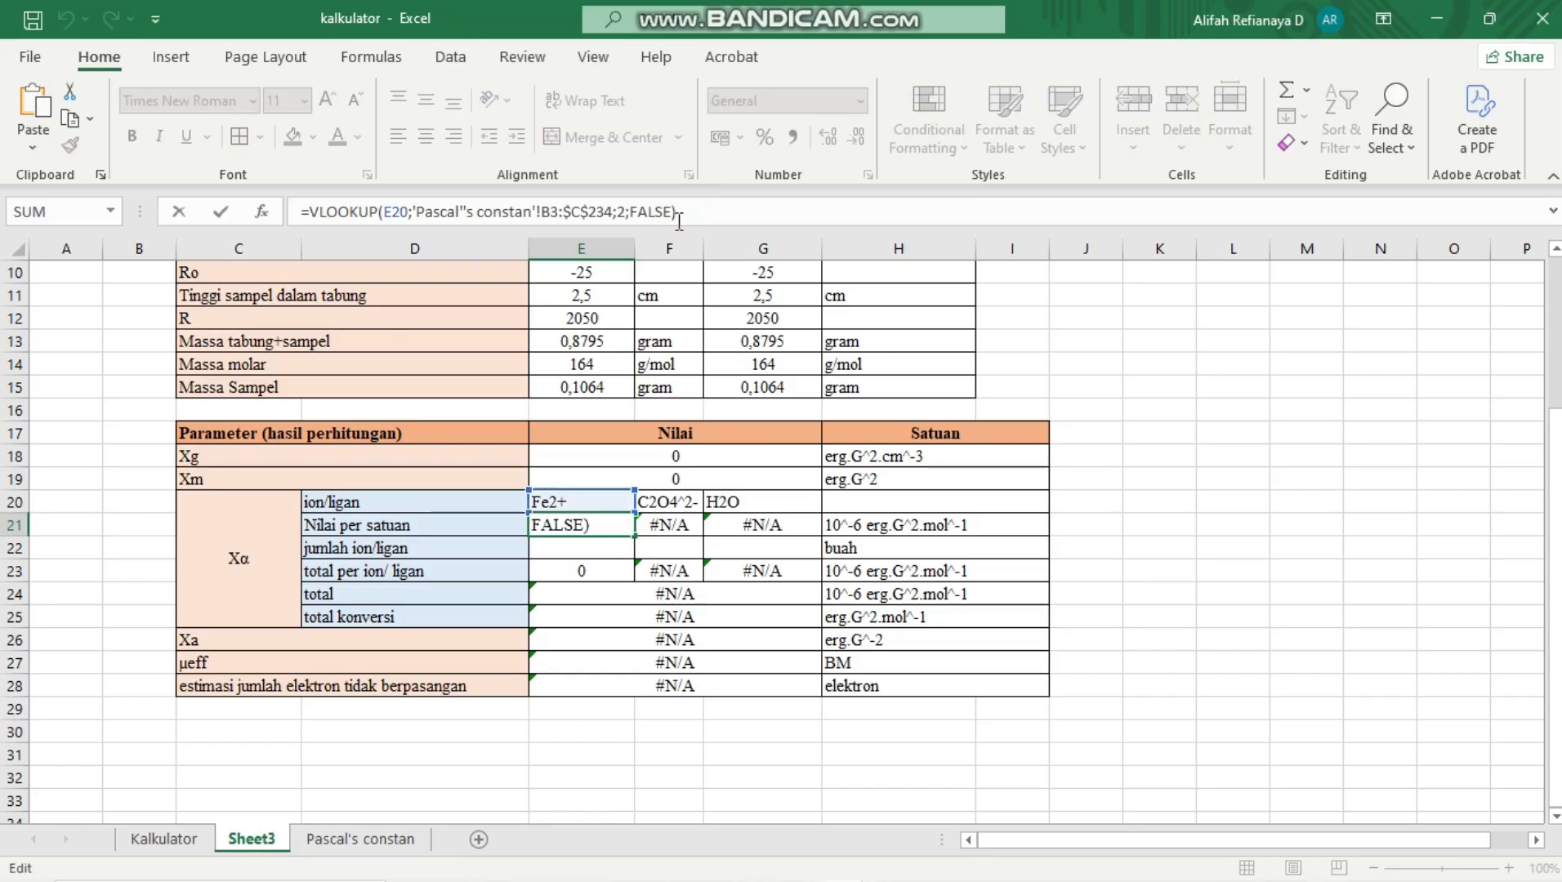
pyautogui.click(568, 527)
pyautogui.press('Return')
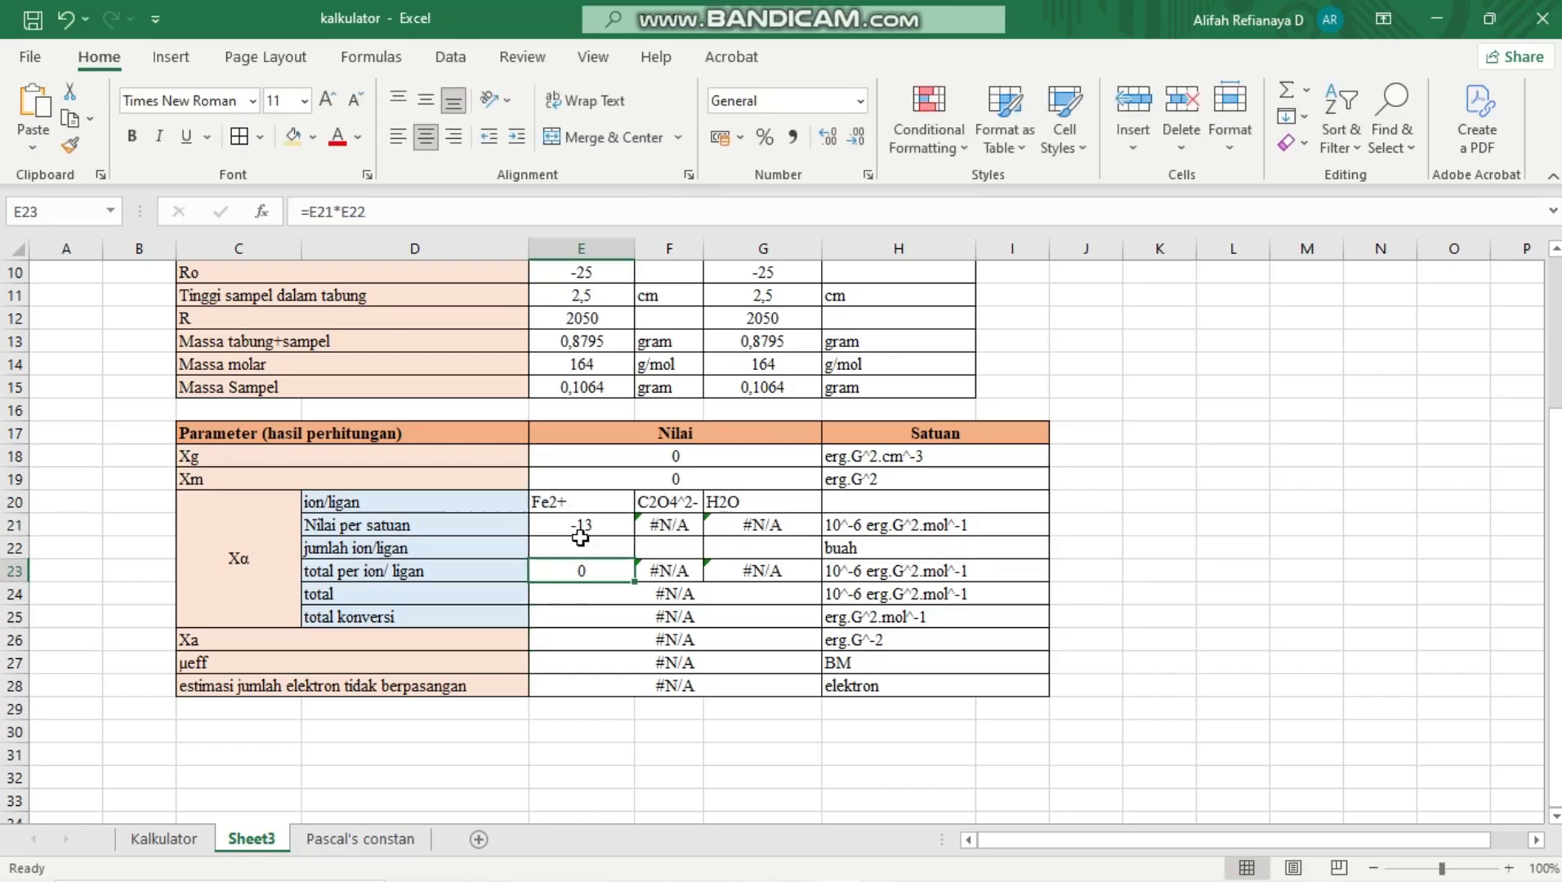
# Clear E21 and start a new VLOOKUP formula there with E20 as the lookup value
pyautogui.click(580, 525)
pyautogui.press('Delete')
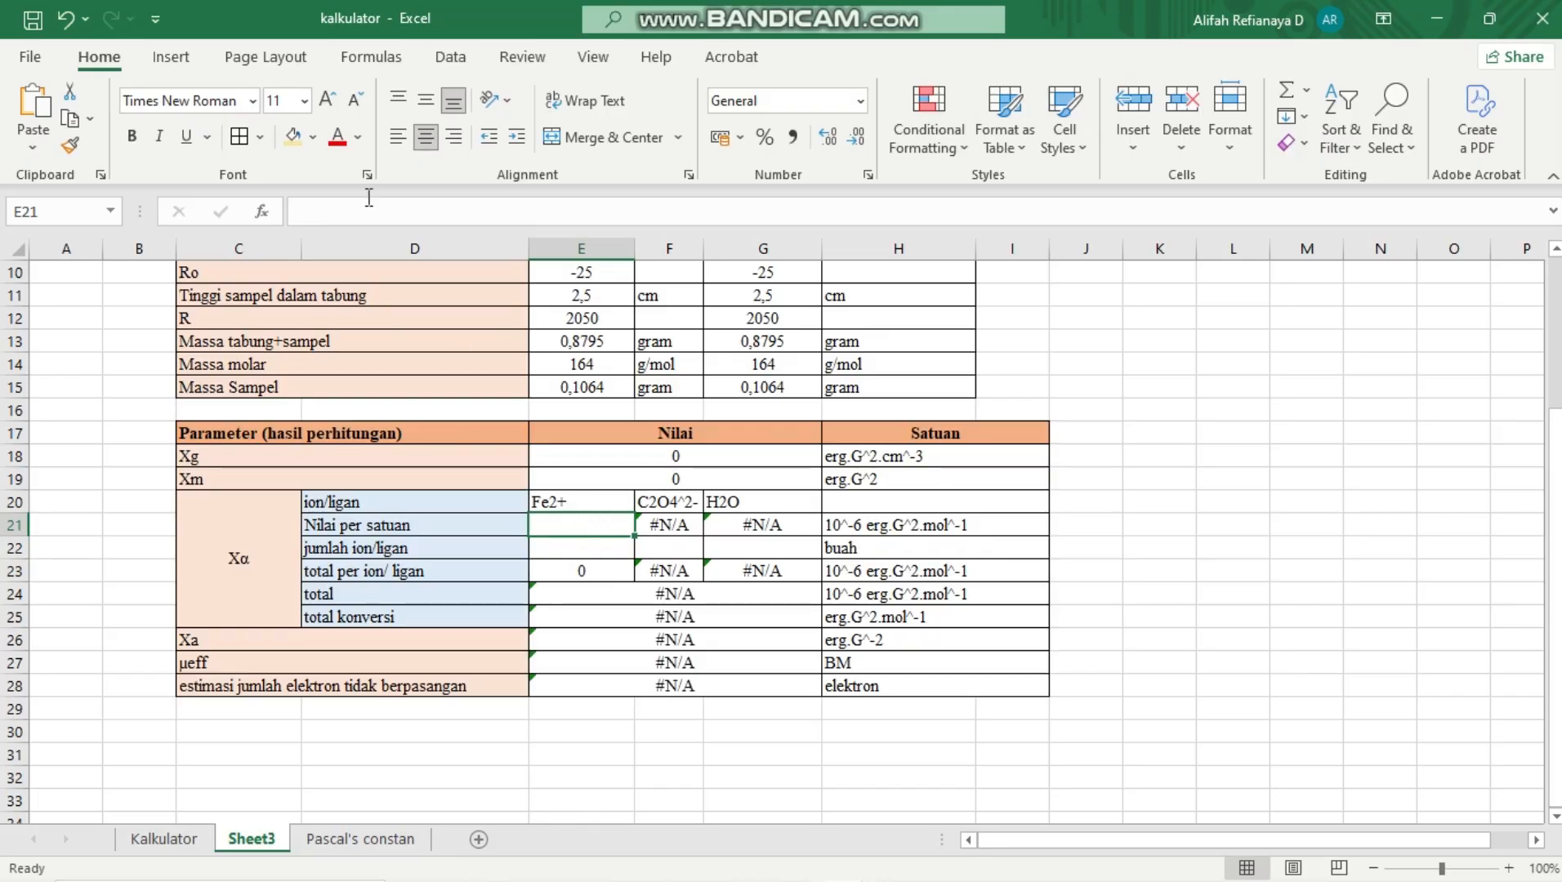
pyautogui.write('=')
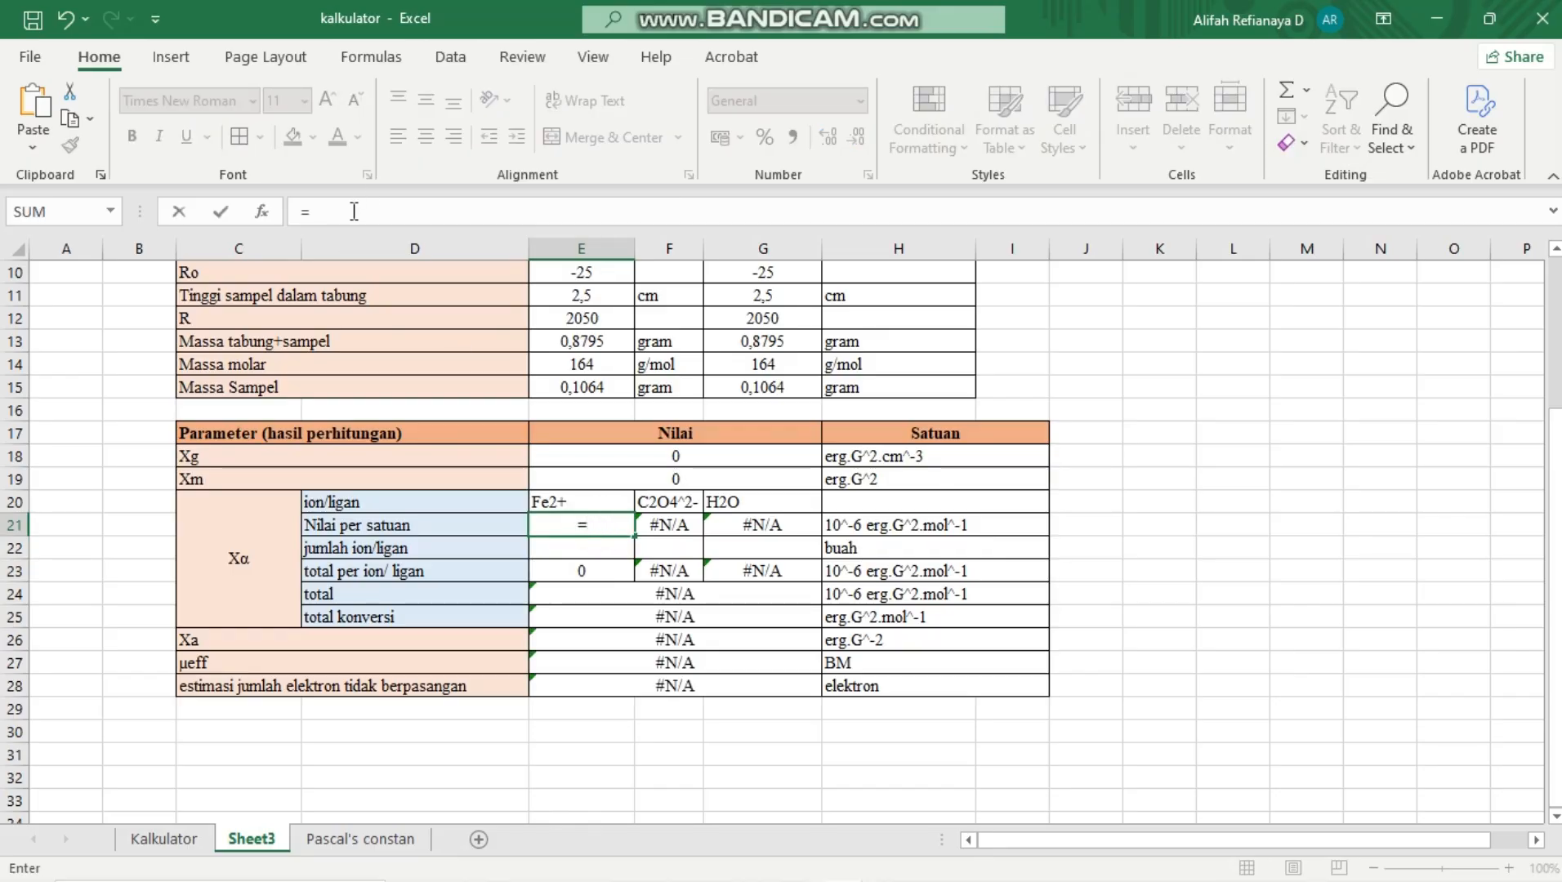
pyautogui.write('VL')
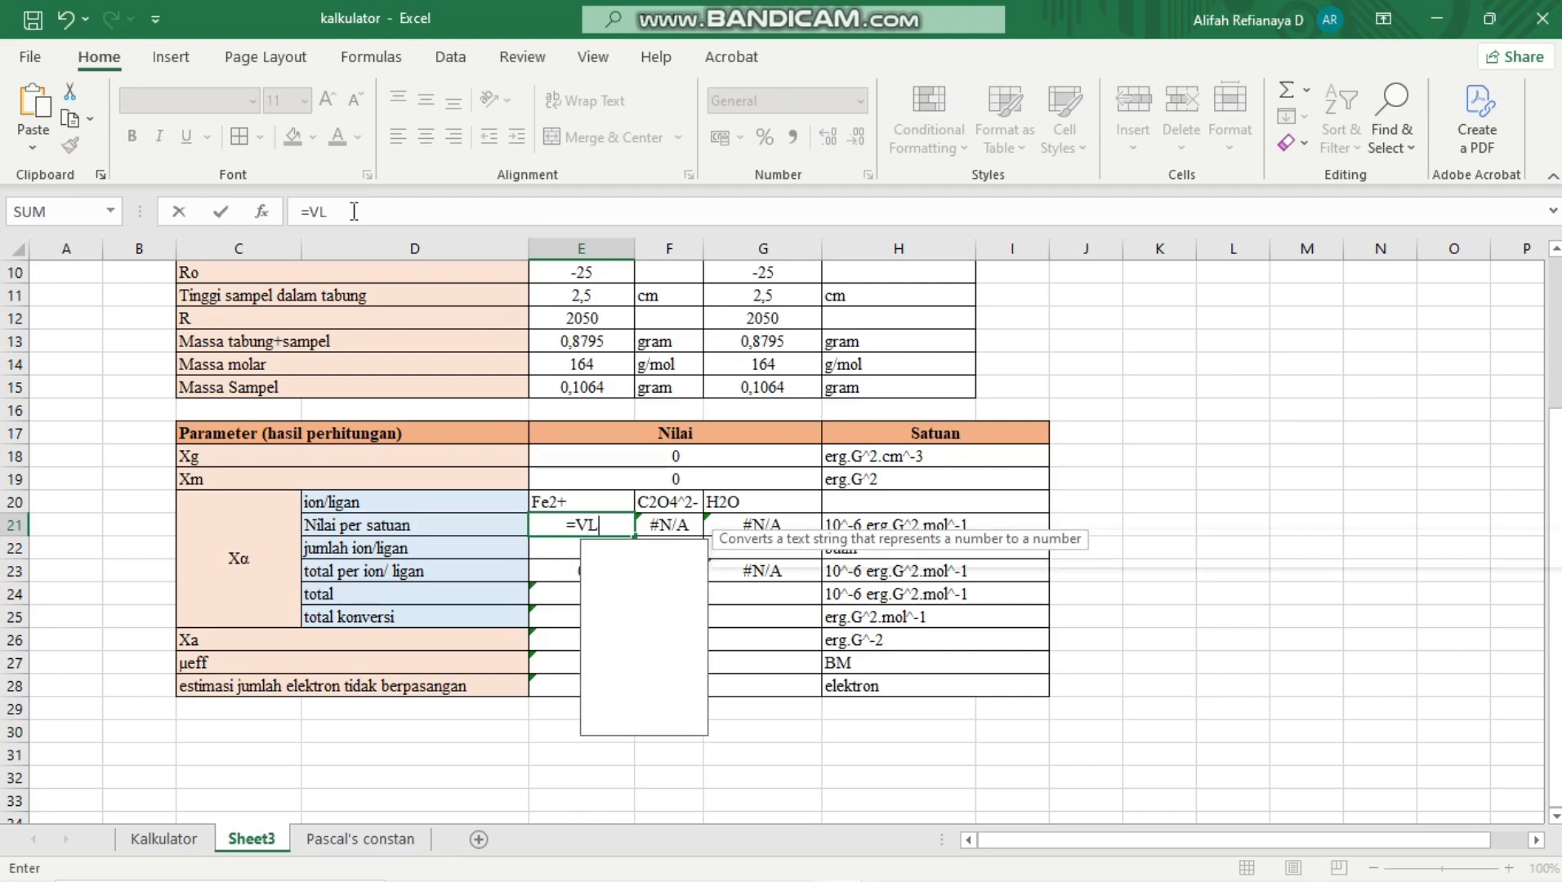
pyautogui.write('O')
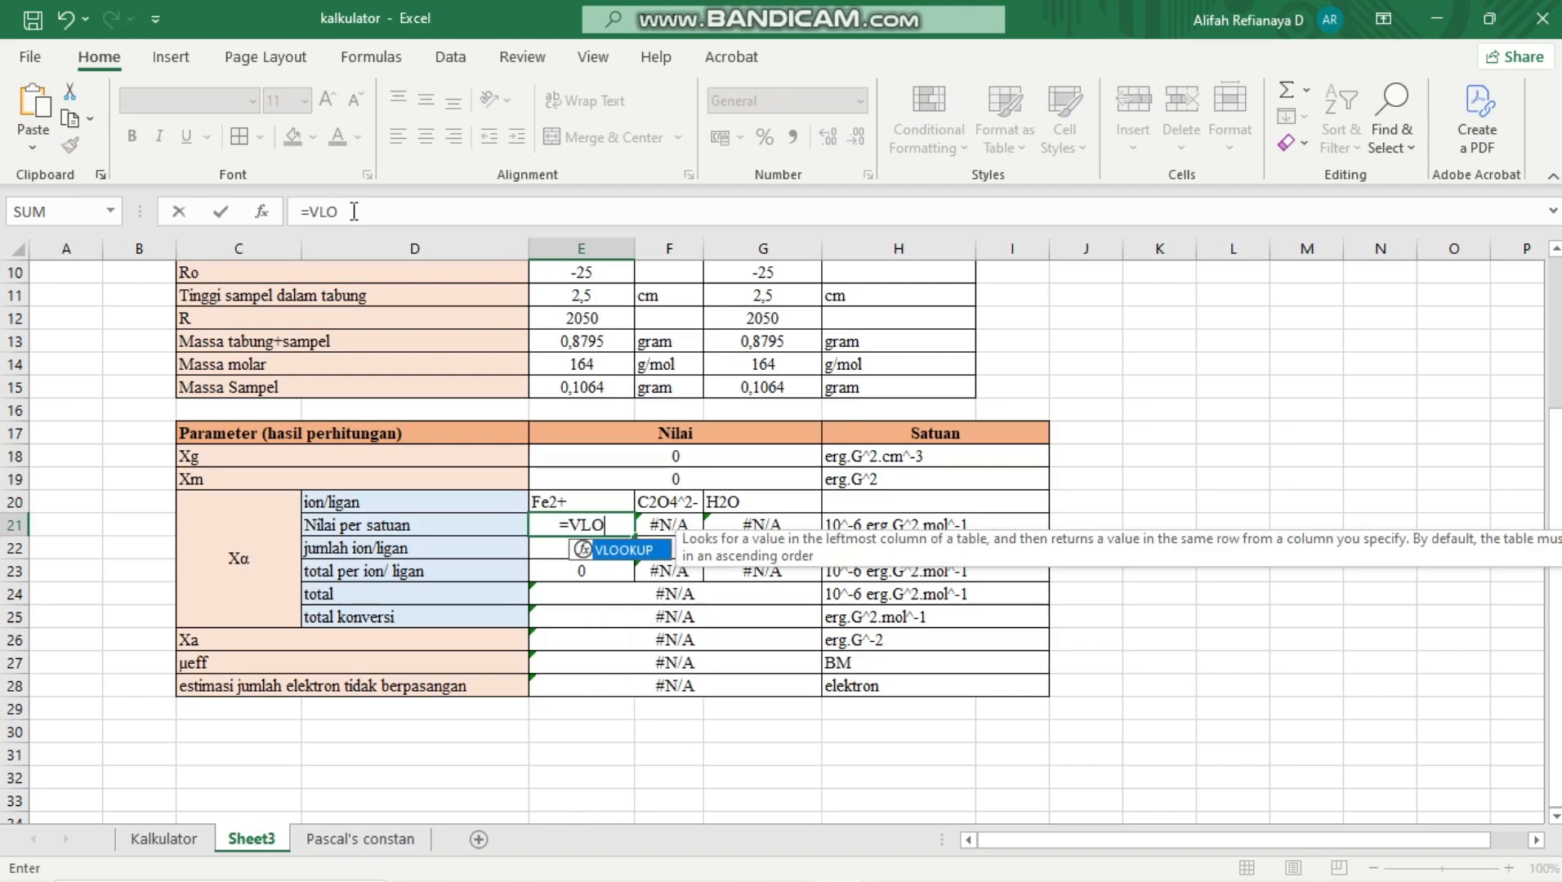
pyautogui.doubleClick(624, 552)
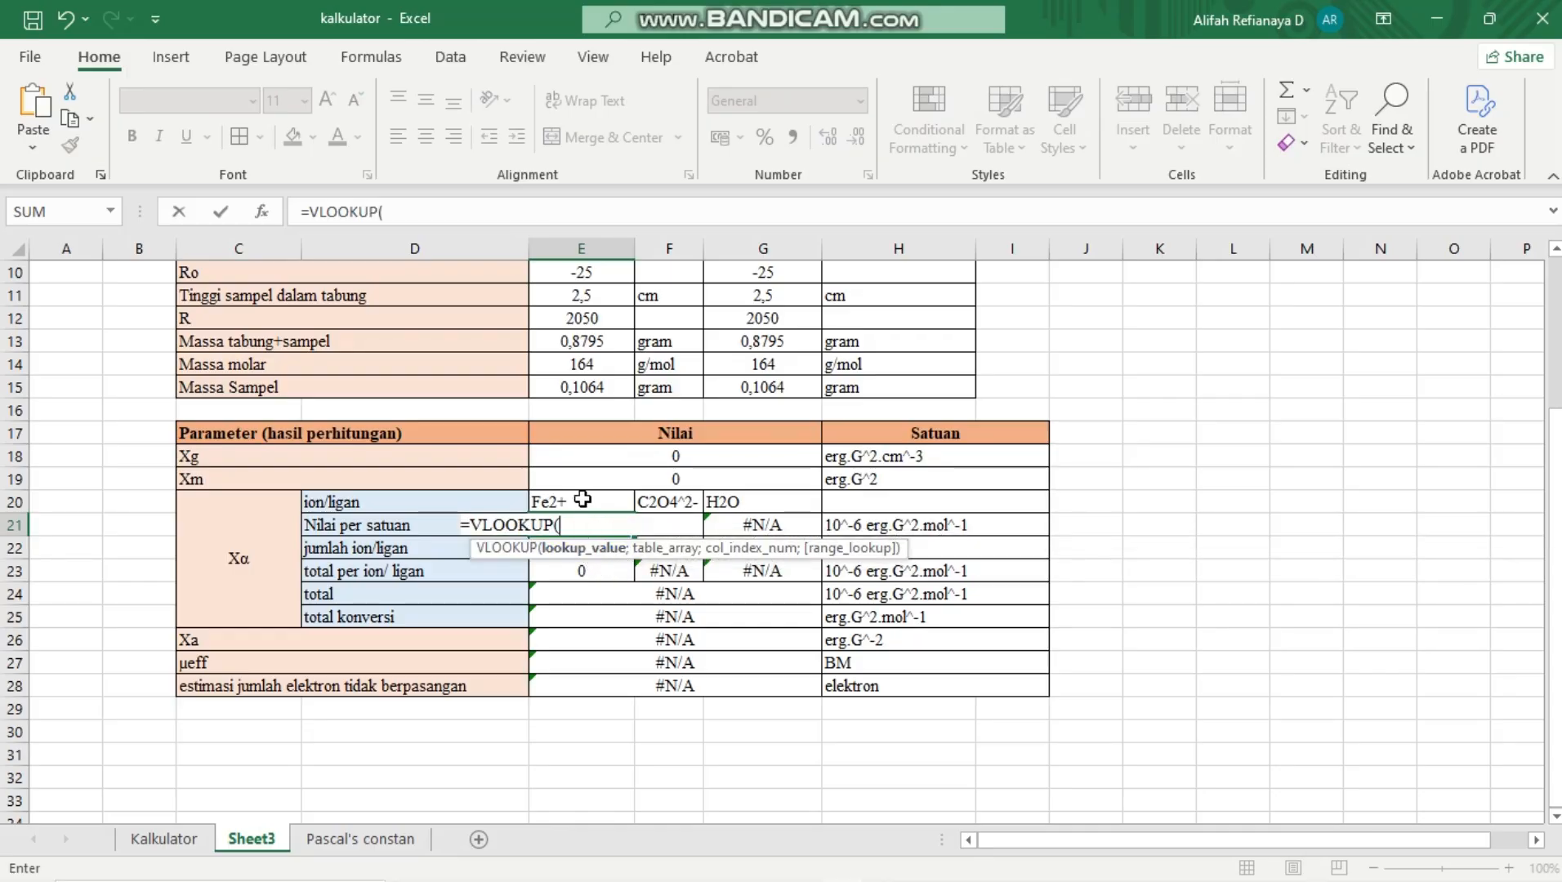
pyautogui.click(582, 500)
pyautogui.write(';')
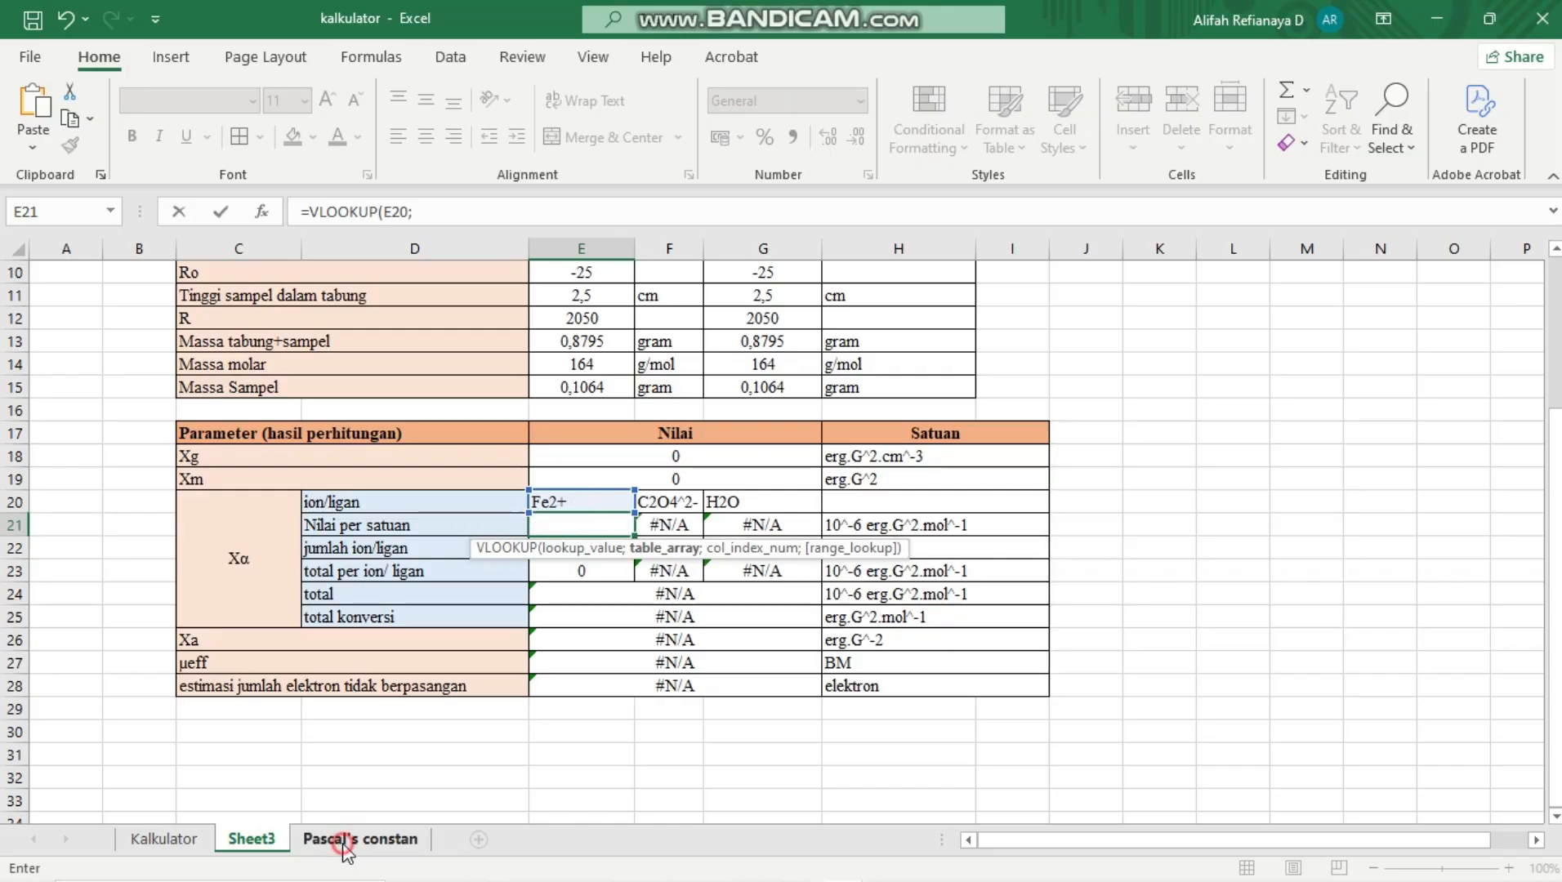
# Set the VLOOKUP table array to the absolute range $B$3:$C$234 on the Pascal's constan sheet
pyautogui.click(357, 839)
pyautogui.click(120, 325)
pyautogui.hotkey('shift', 'Right')
pyautogui.hotkey('ctrl', 'shift', 'Down')
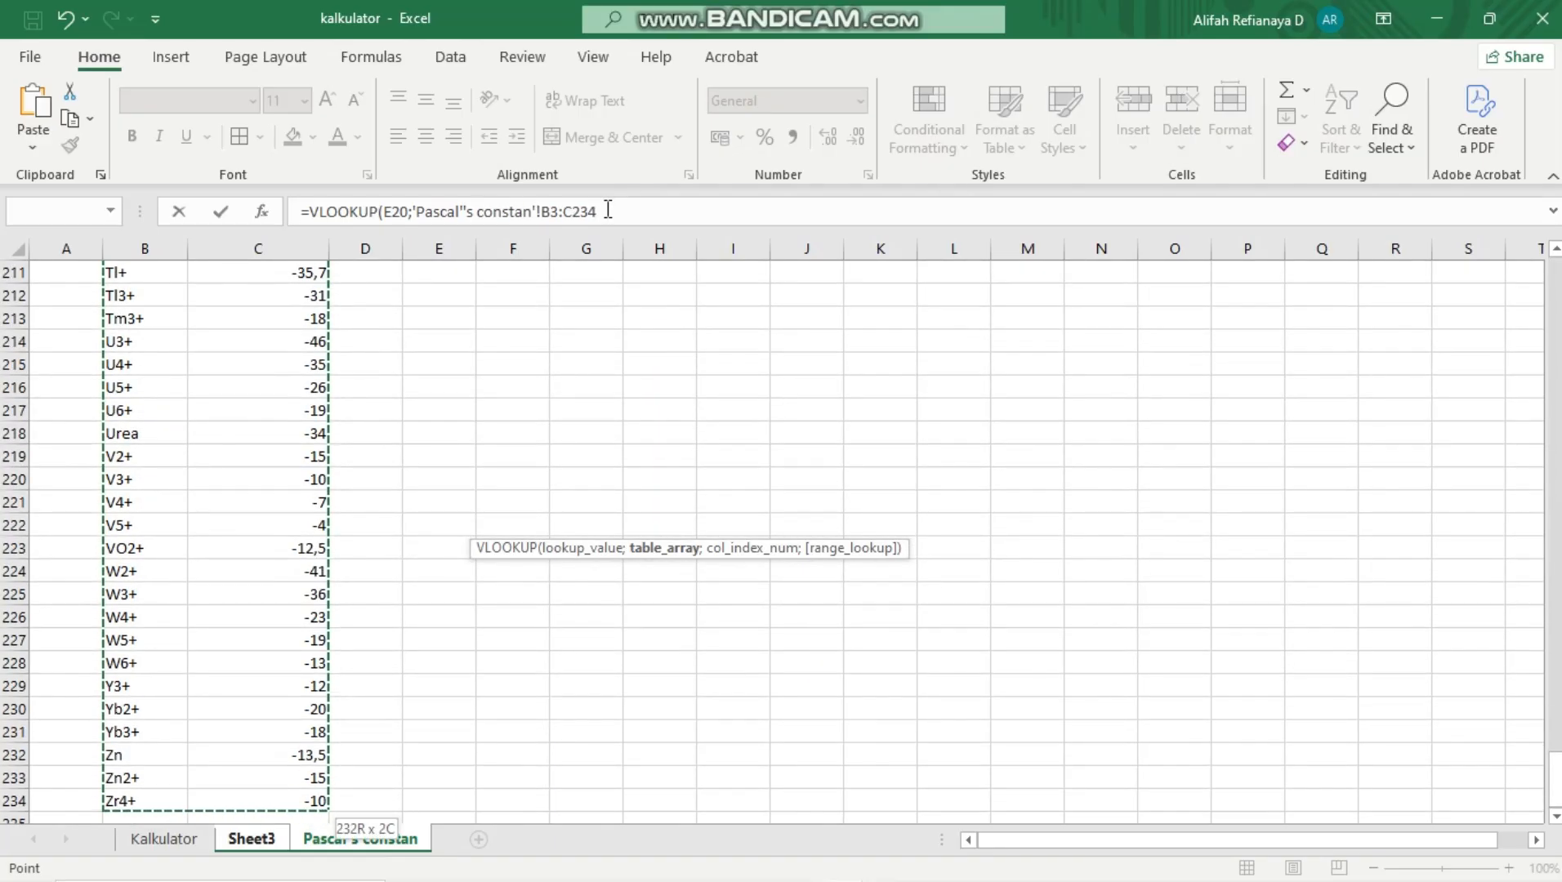
pyautogui.press('F4')
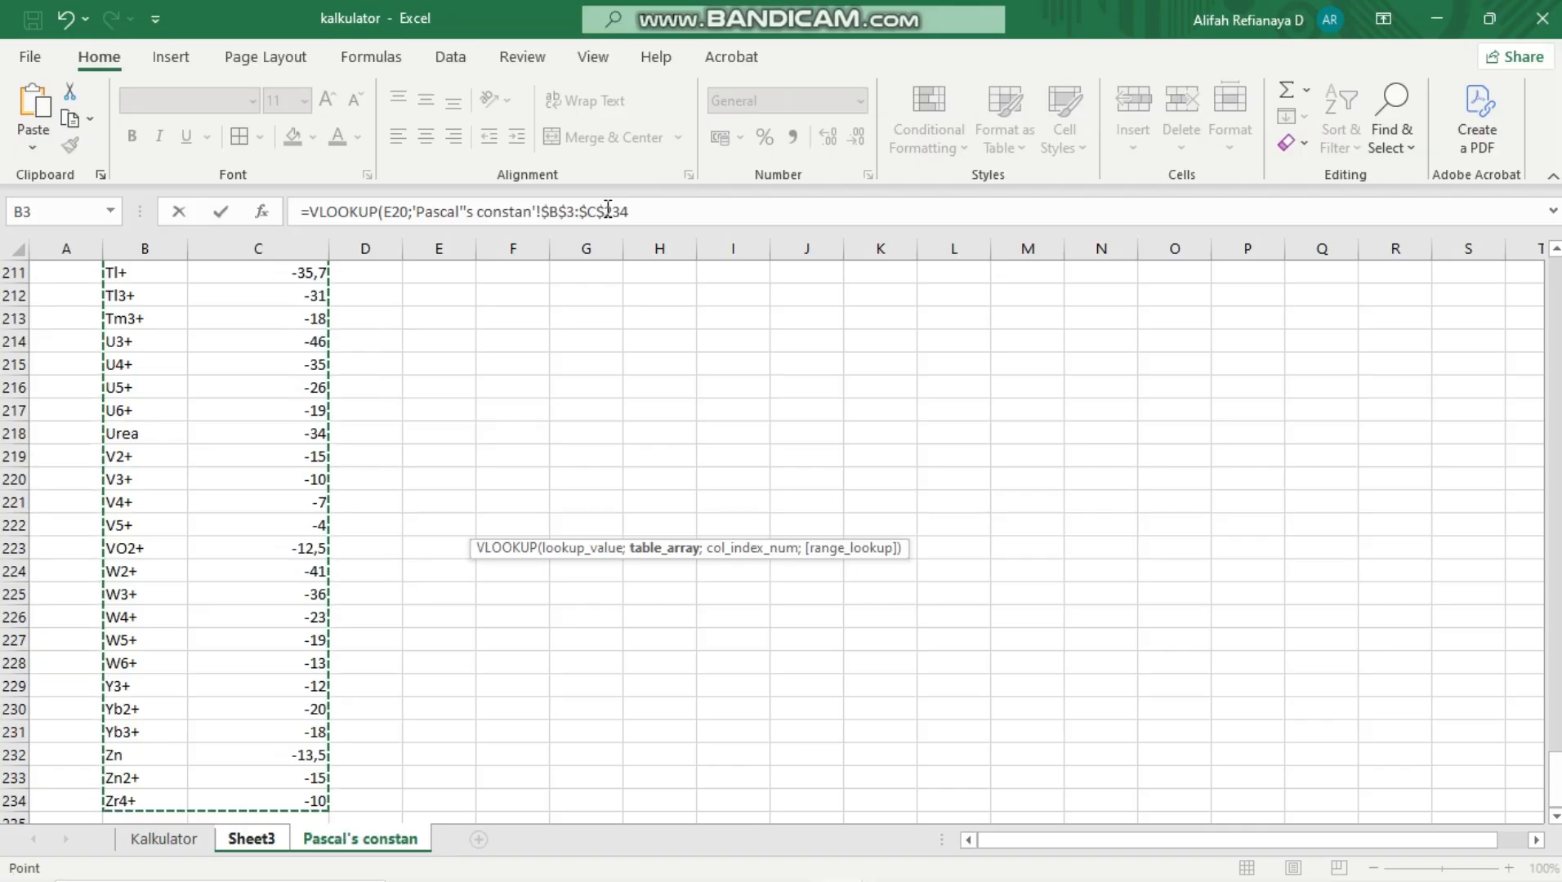
# Complete the E21 VLOOKUP with column index 2 and FALSE for an exact match
pyautogui.write(';')
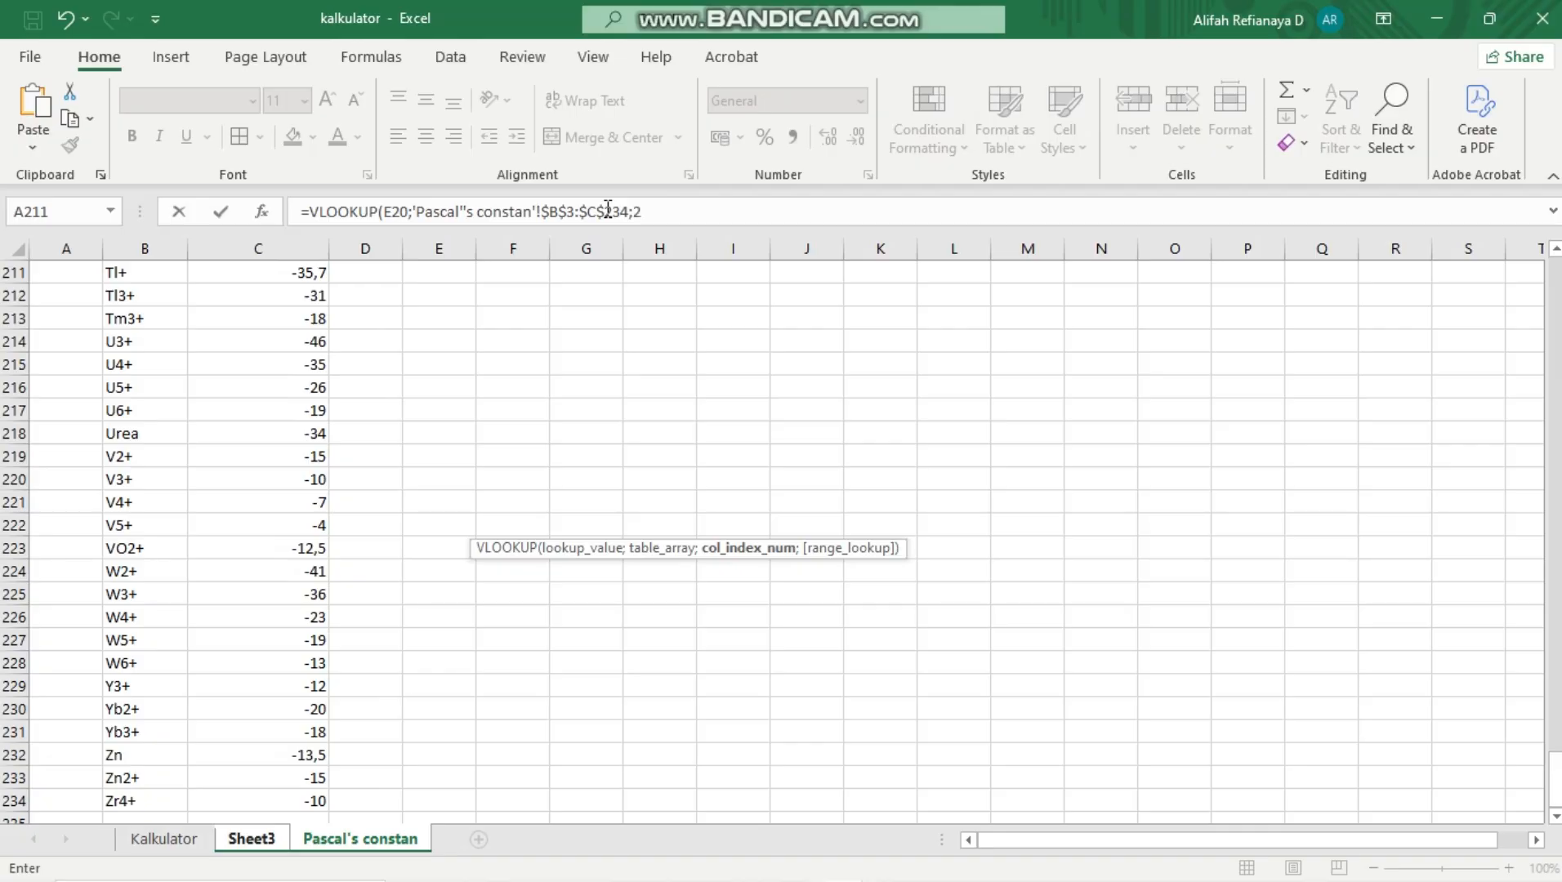
pyautogui.write('2;')
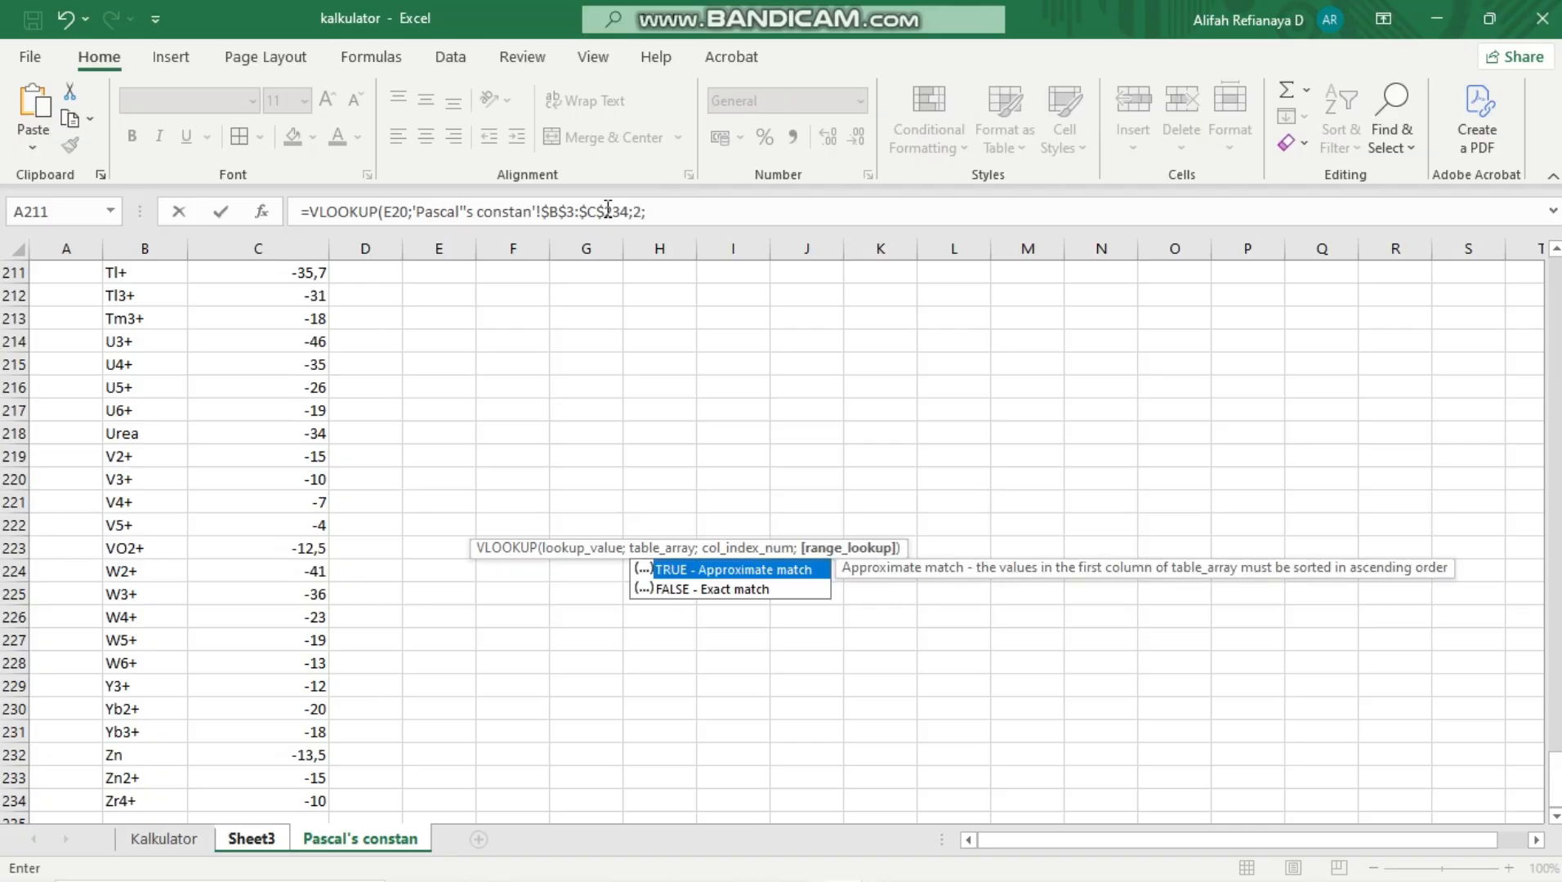
pyautogui.click(766, 590)
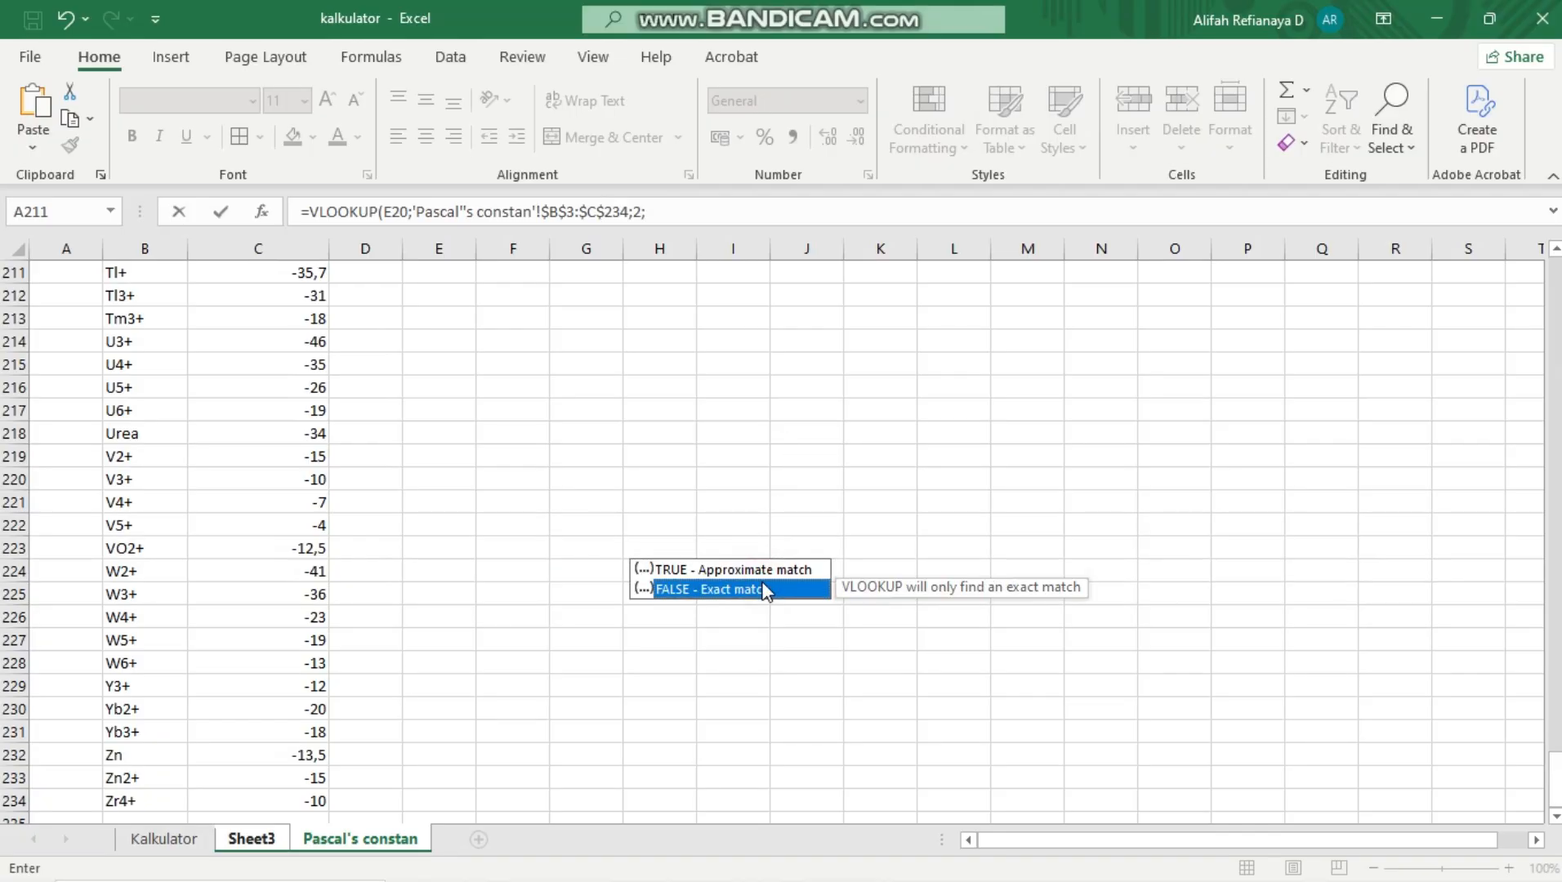
pyautogui.doubleClick(764, 589)
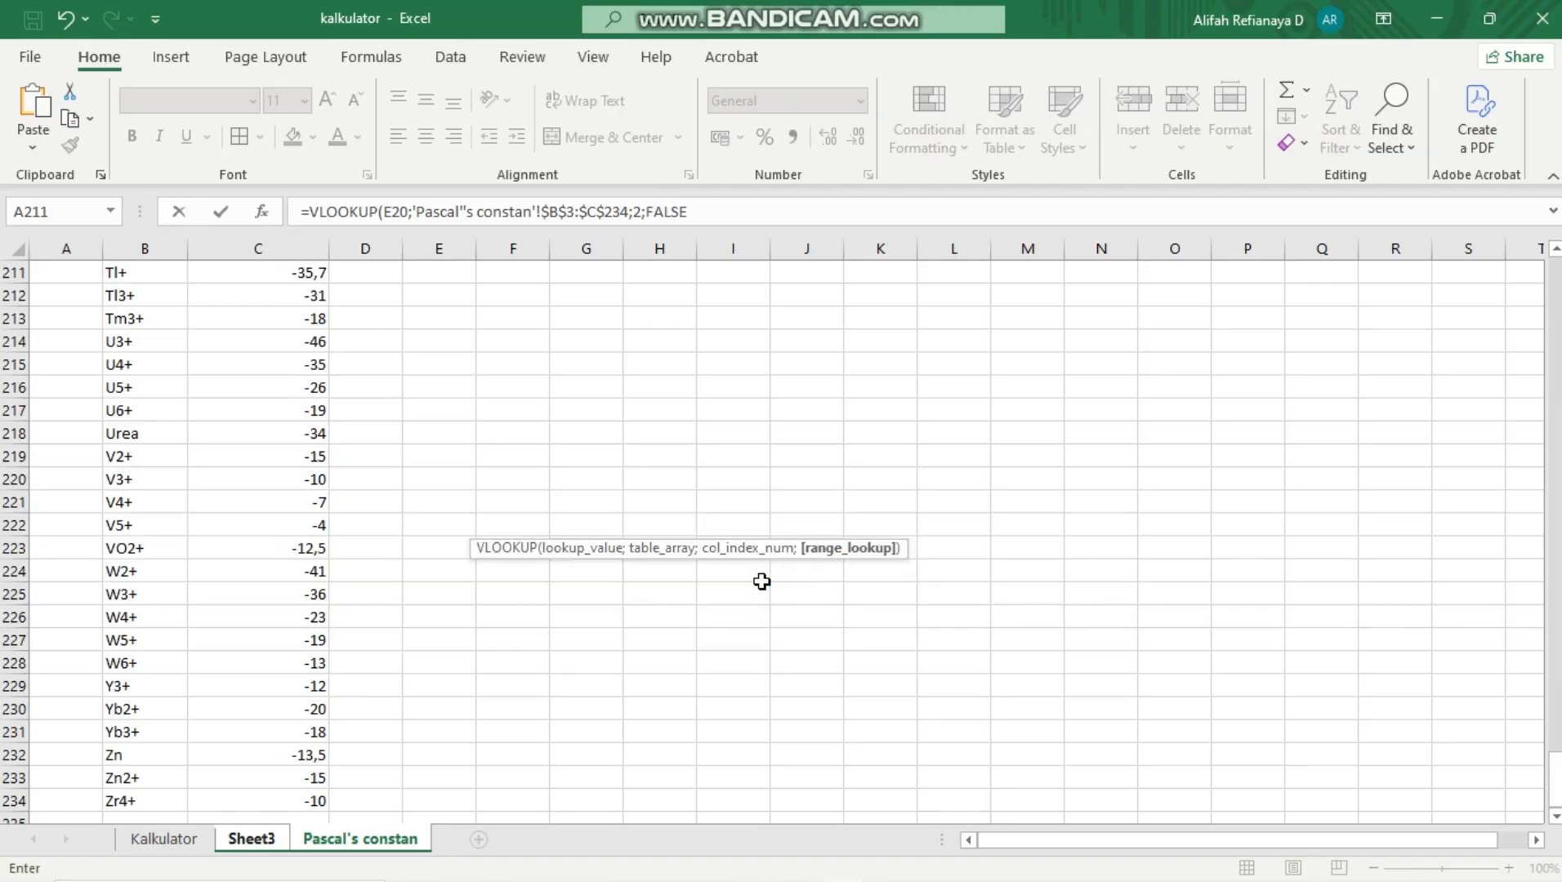
pyautogui.click(729, 222)
pyautogui.write(')')
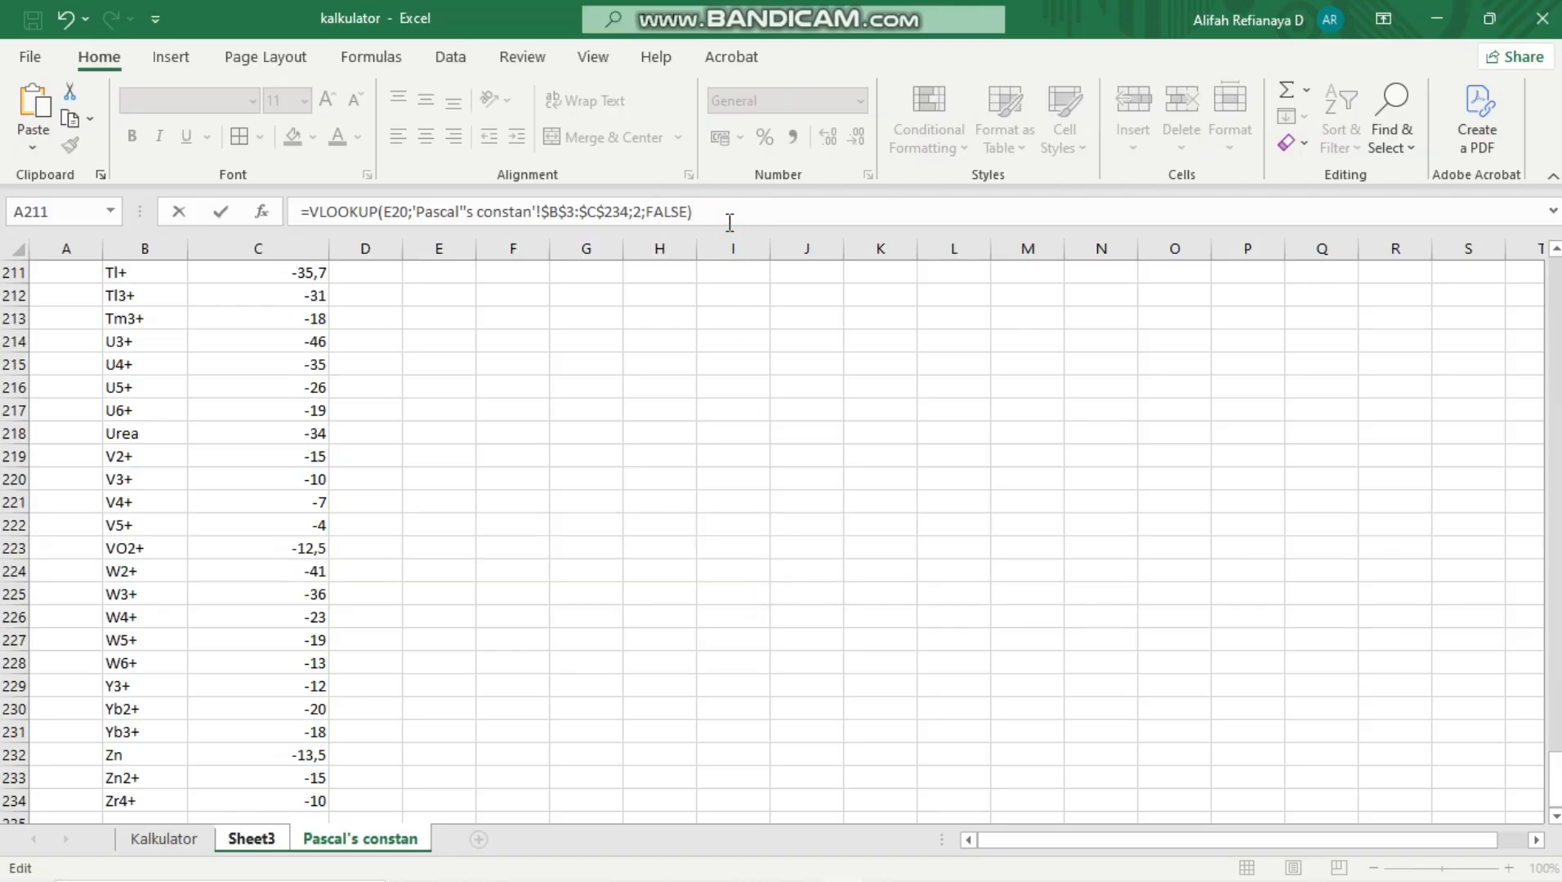
pyautogui.press('Return')
pyautogui.click(586, 526)
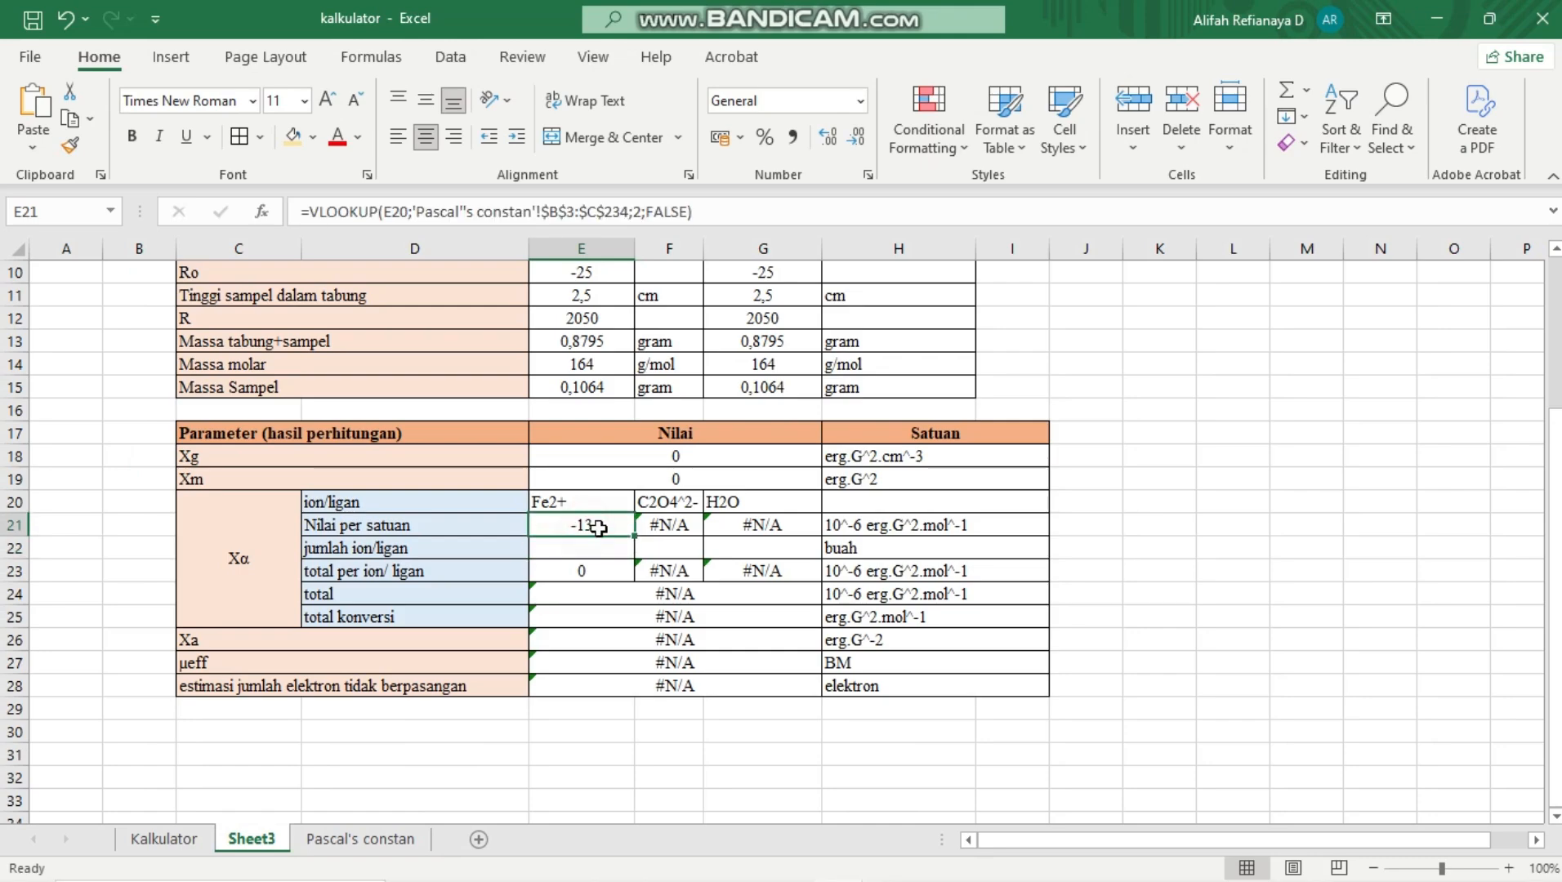
# Fill the E21 VLOOKUP across to G21 and enter jumlah ion/ligan as 1 for Fe2+, 1 for C2O4^2- and 2 for H2O
pyautogui.moveTo(635, 535); pyautogui.dragTo(769, 527)
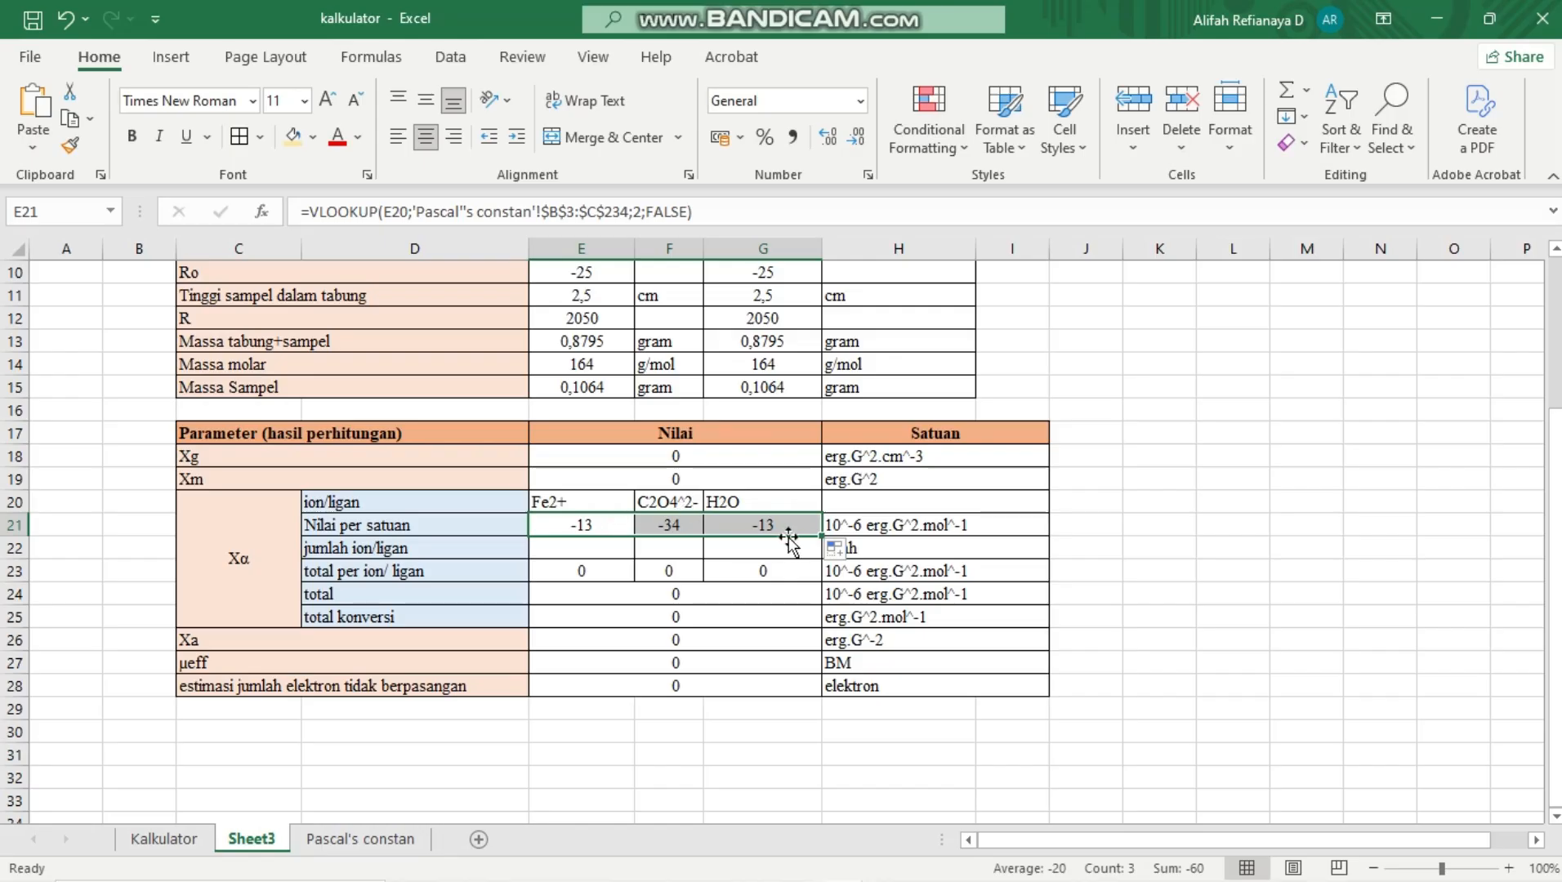
pyautogui.click(575, 549)
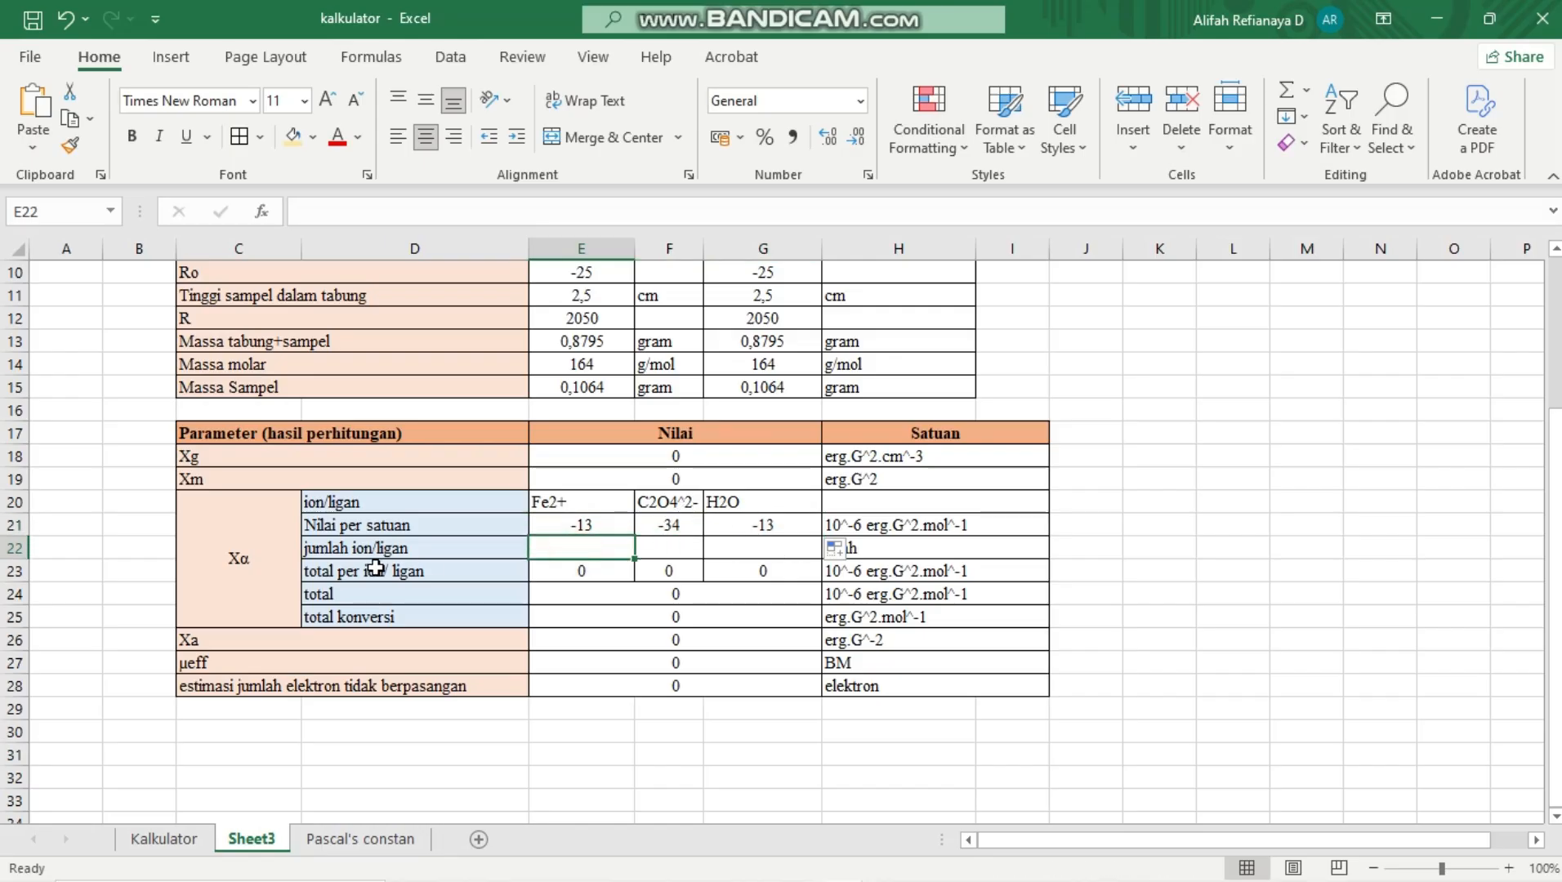
pyautogui.scroll(3, 497, 653)
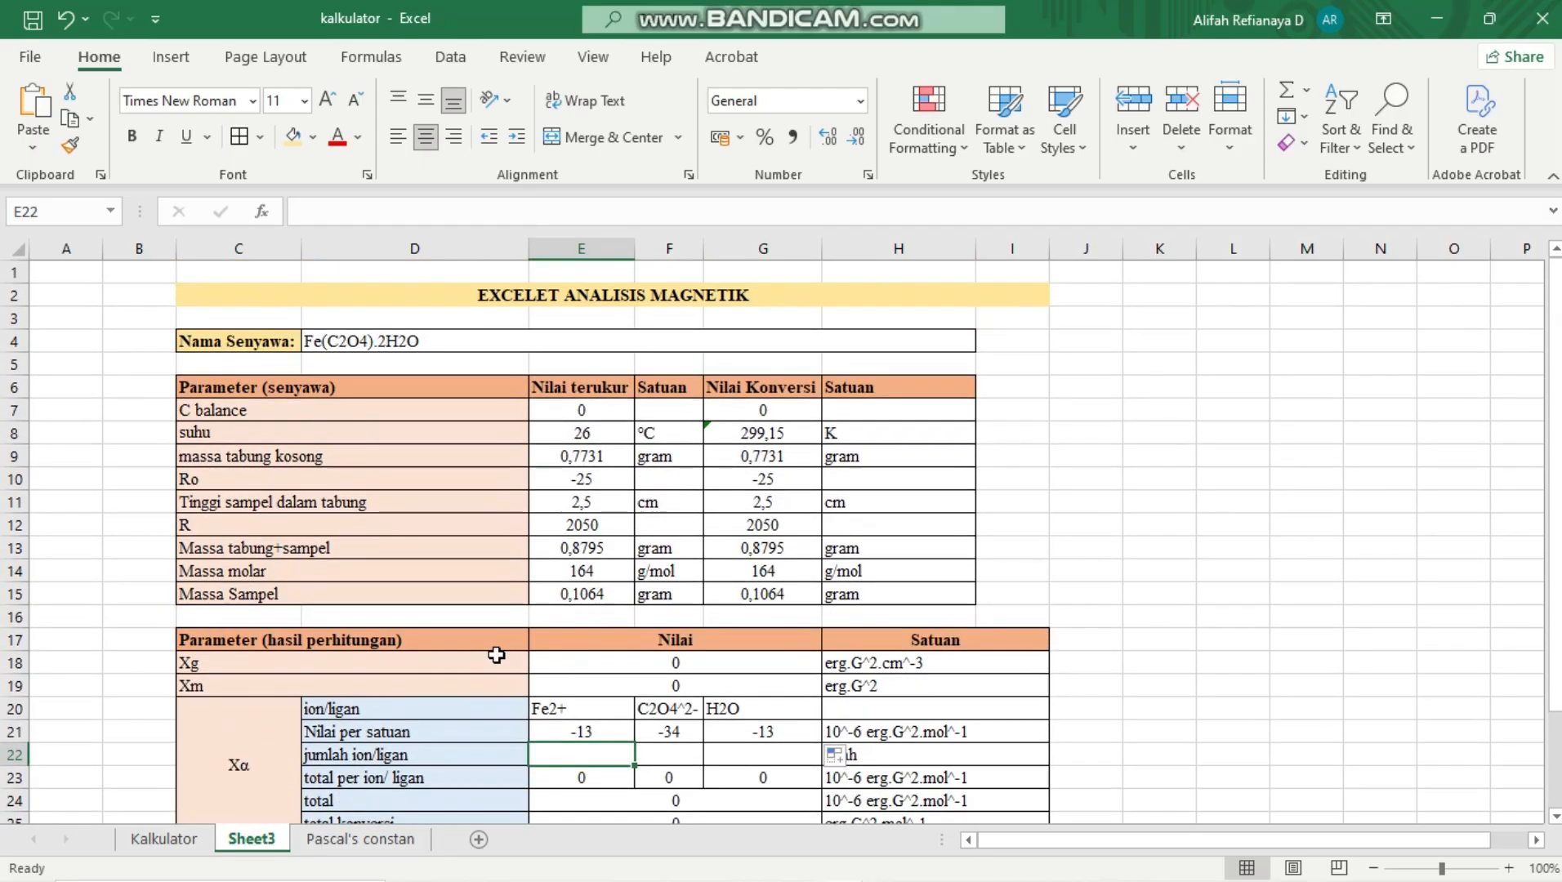
pyautogui.scroll(-1, 496, 653)
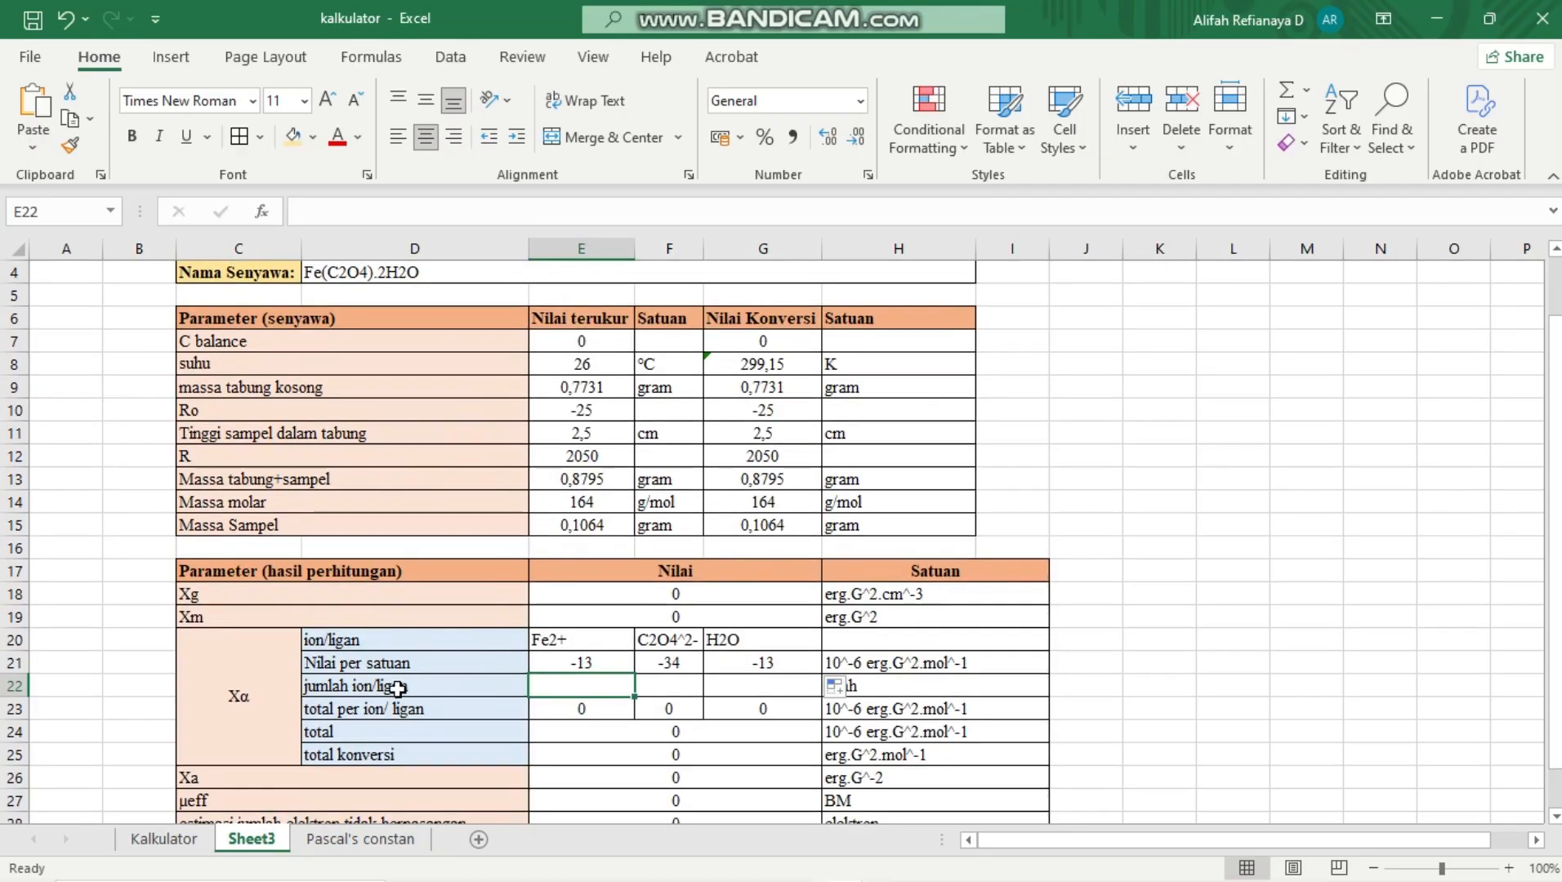
pyautogui.scroll(1, 381, 666)
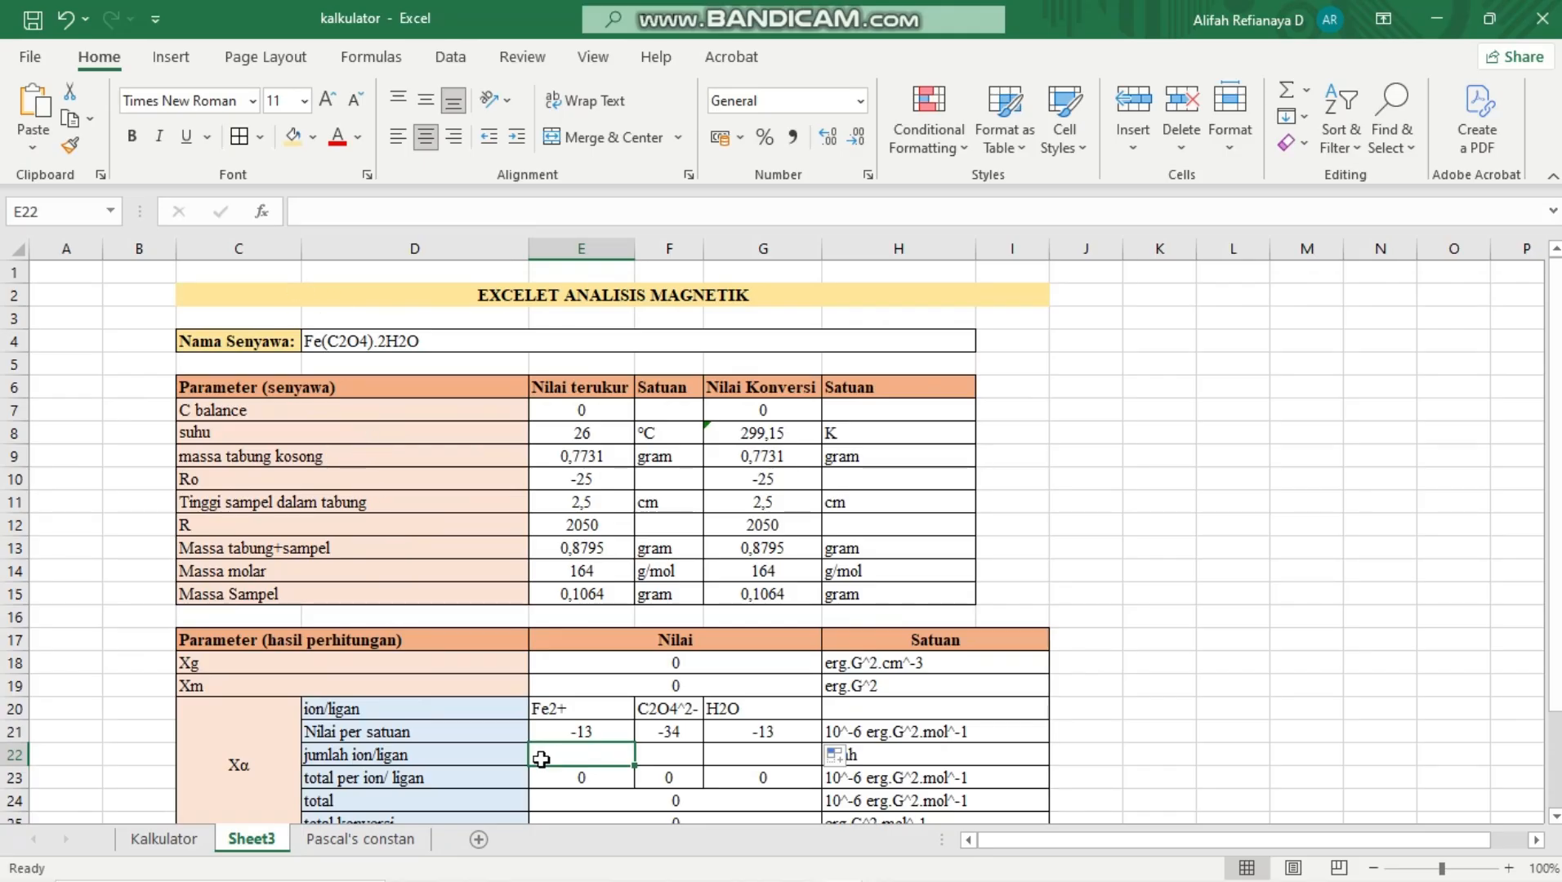
pyautogui.write('1')
pyautogui.click(650, 763)
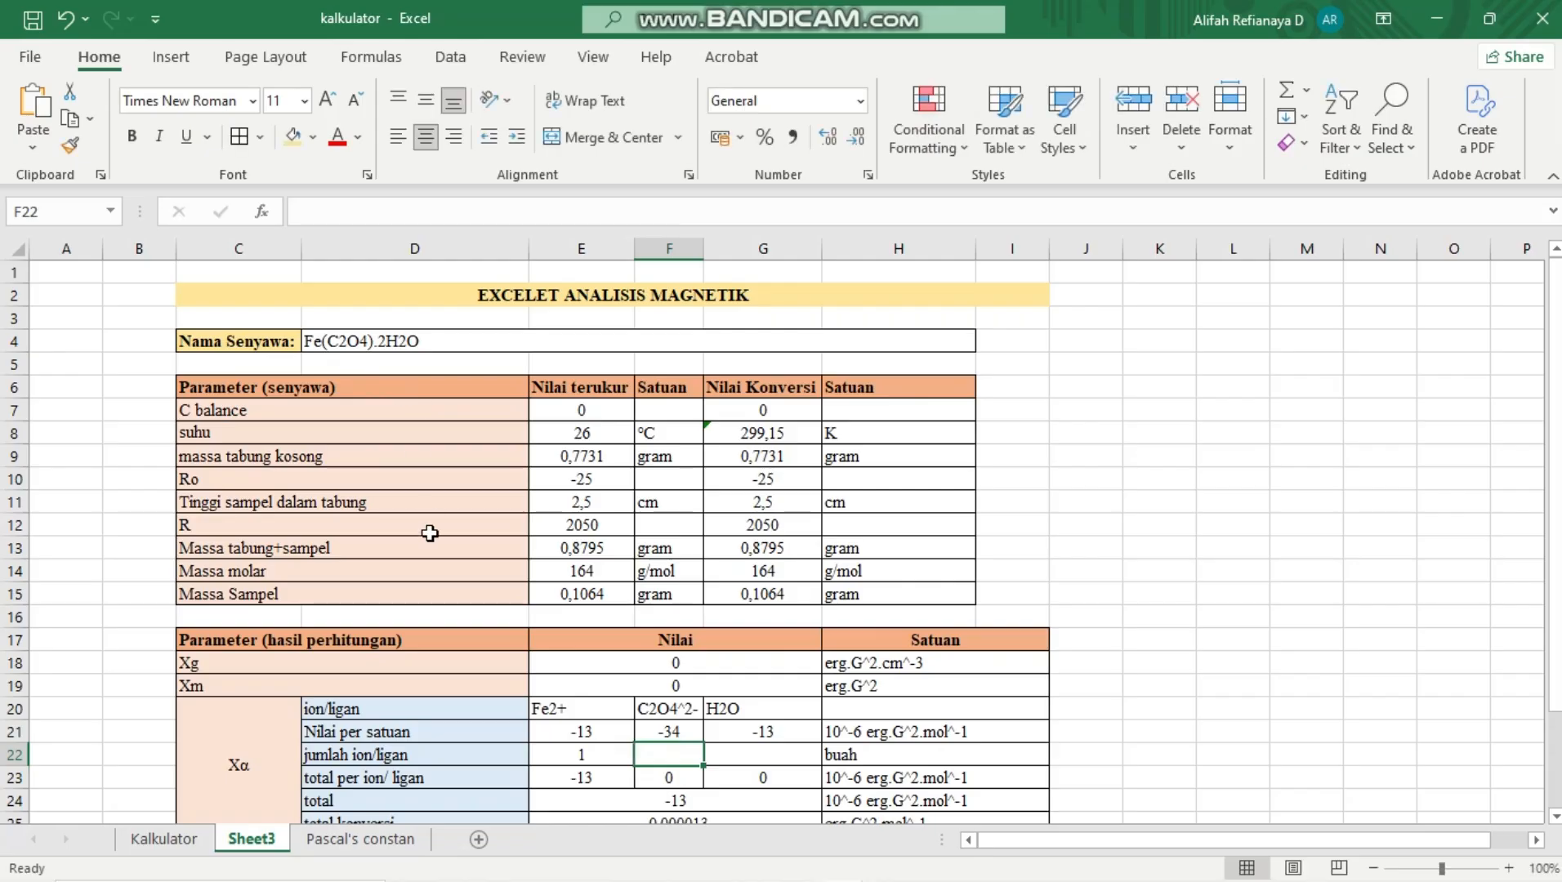
pyautogui.write('1')
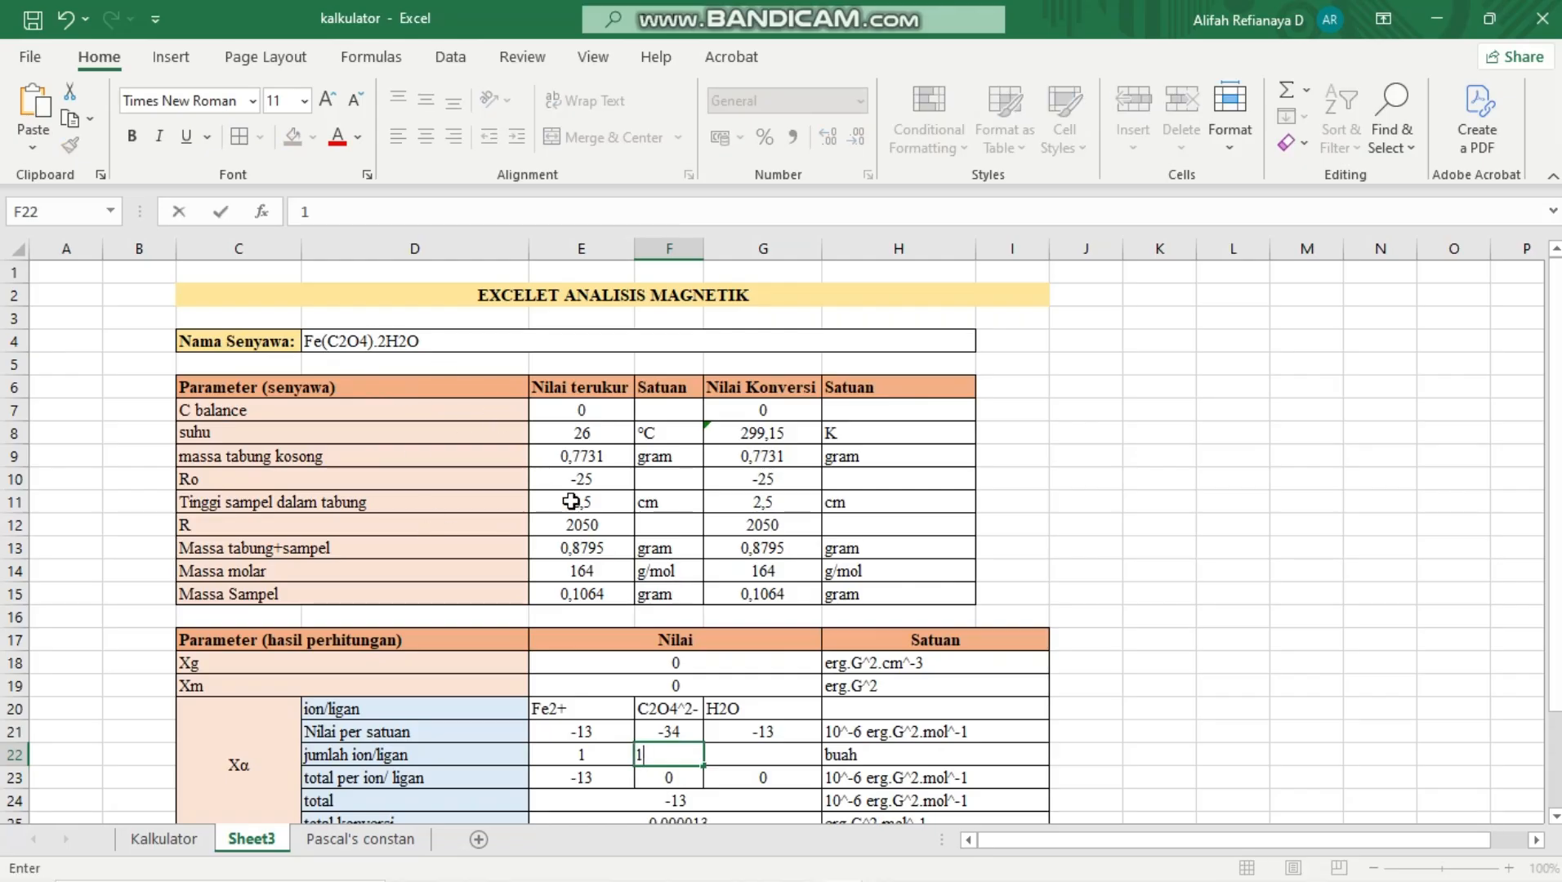
pyautogui.click(752, 759)
pyautogui.write('2')
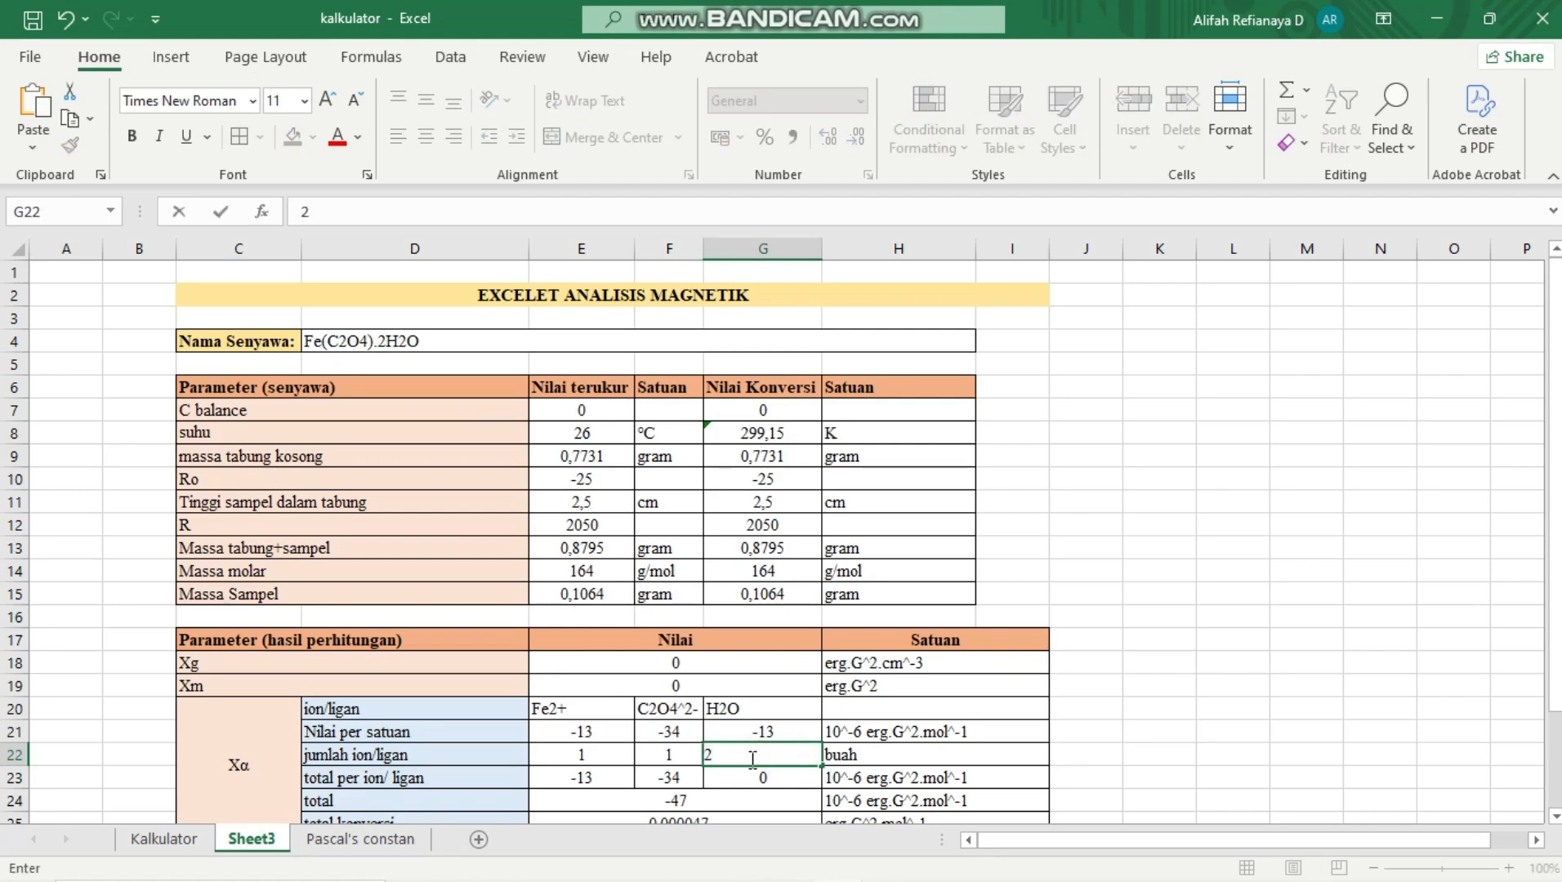
pyautogui.press('Return')
# Review the calculated totals, Xa and µeff, and inspect the formula estimating the number of unpaired electrons in E28
pyautogui.scroll(-1, 750, 759)
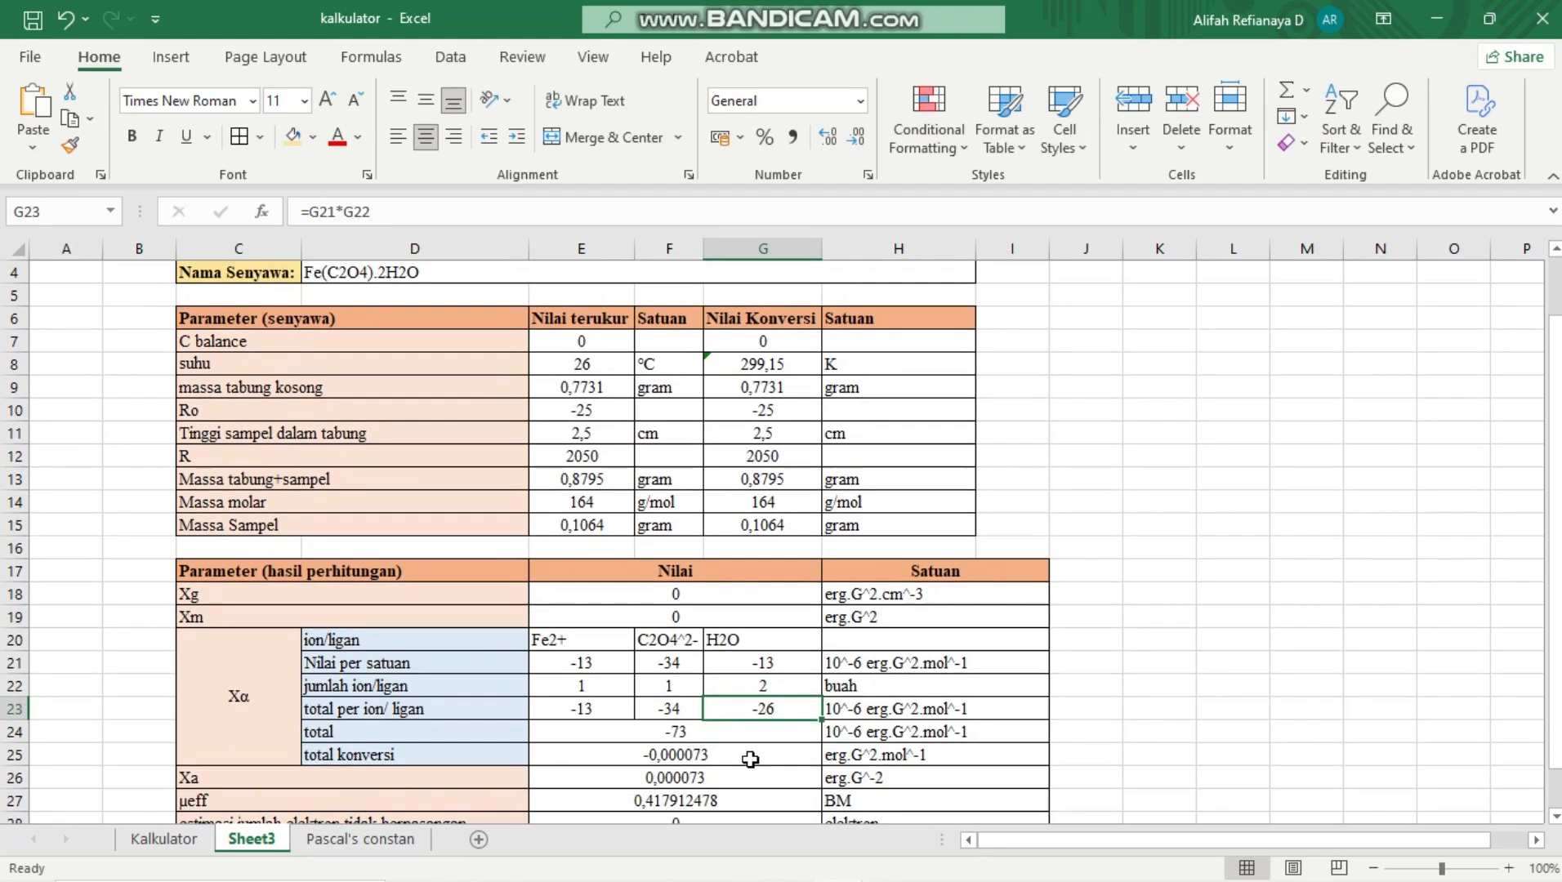
pyautogui.scroll(-2, 660, 737)
pyautogui.scroll(-1, 660, 738)
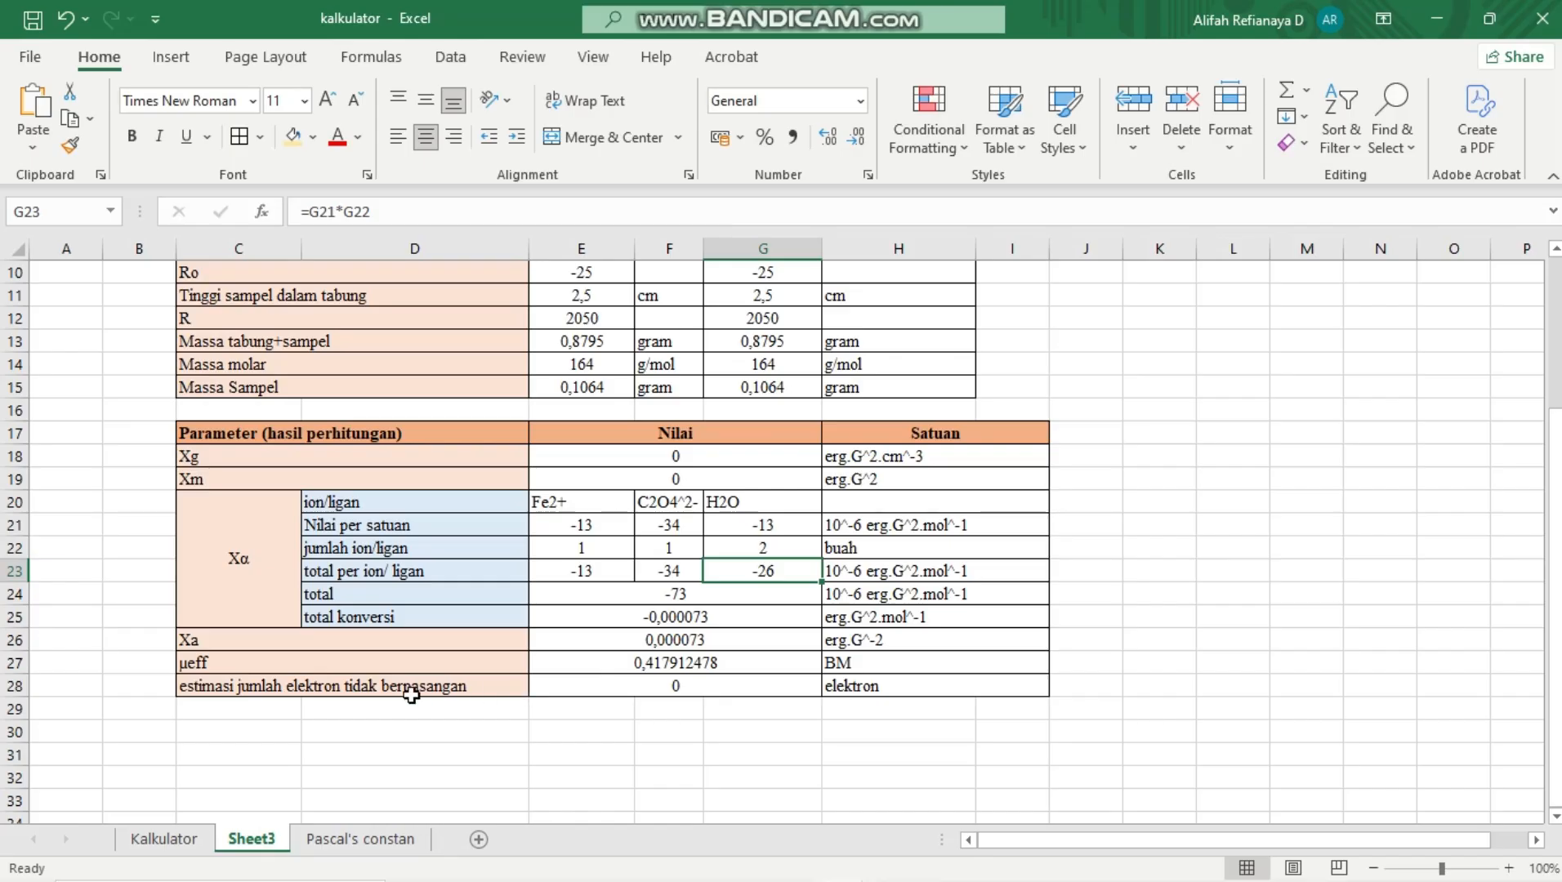
pyautogui.click(599, 696)
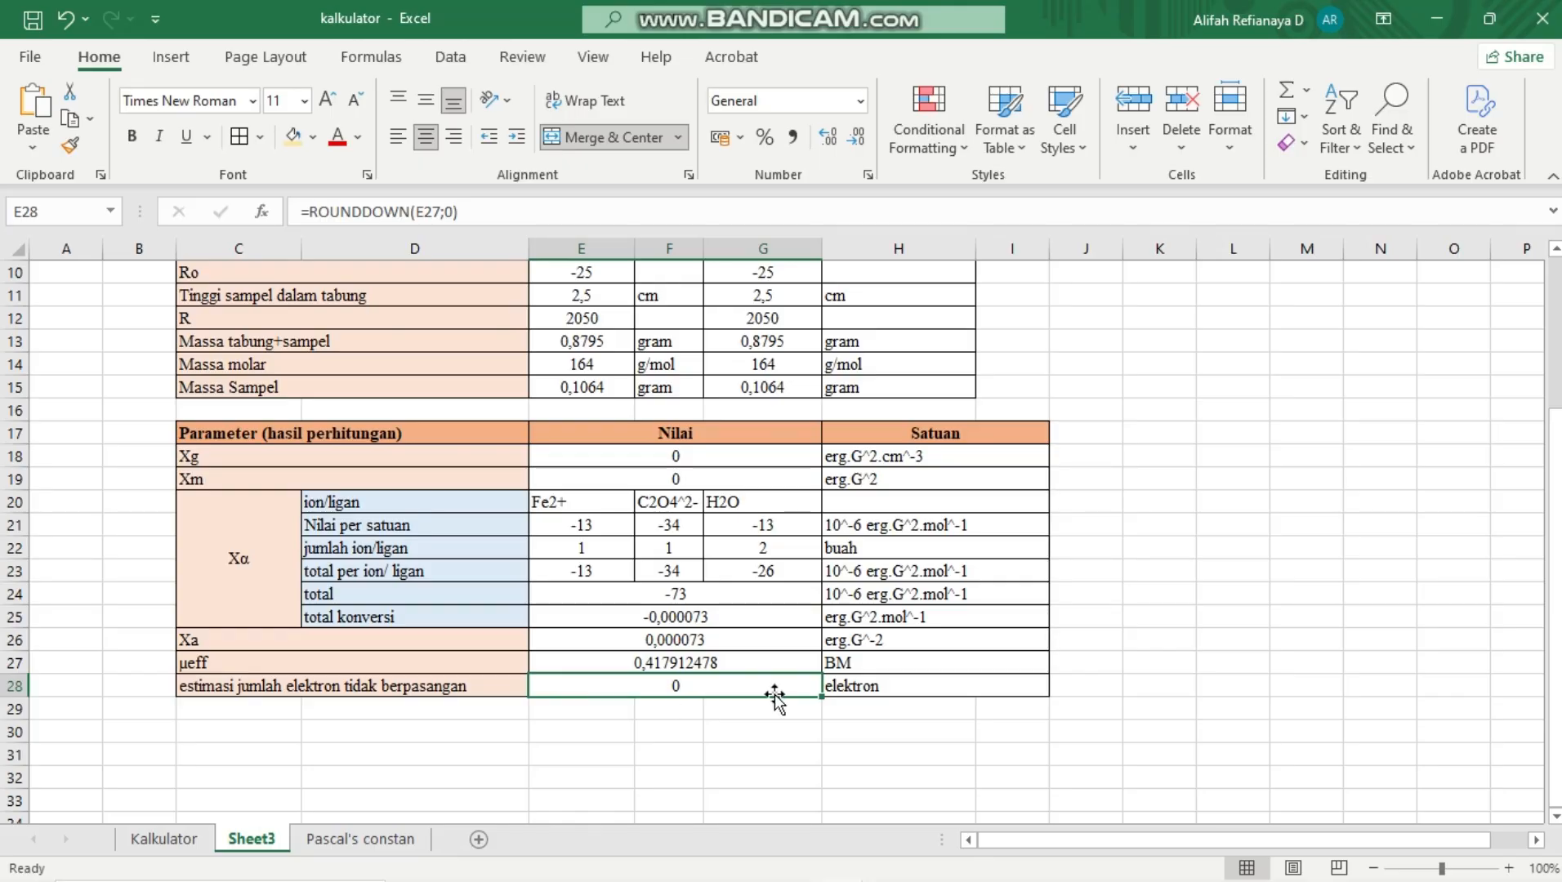
pyautogui.scroll(3, 775, 696)
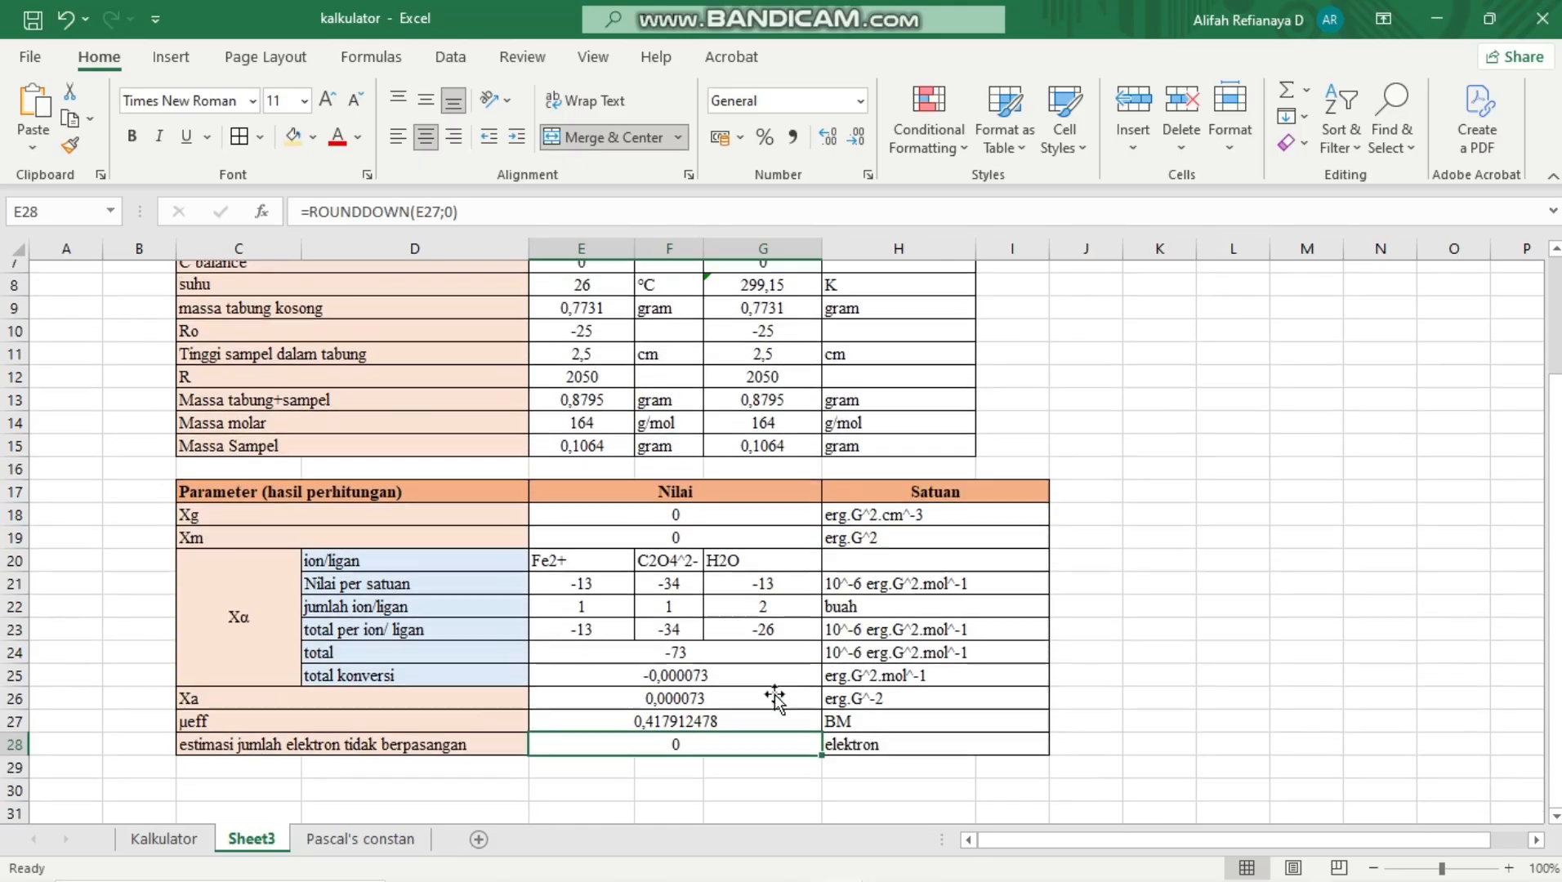
pyautogui.scroll(-2, 775, 696)
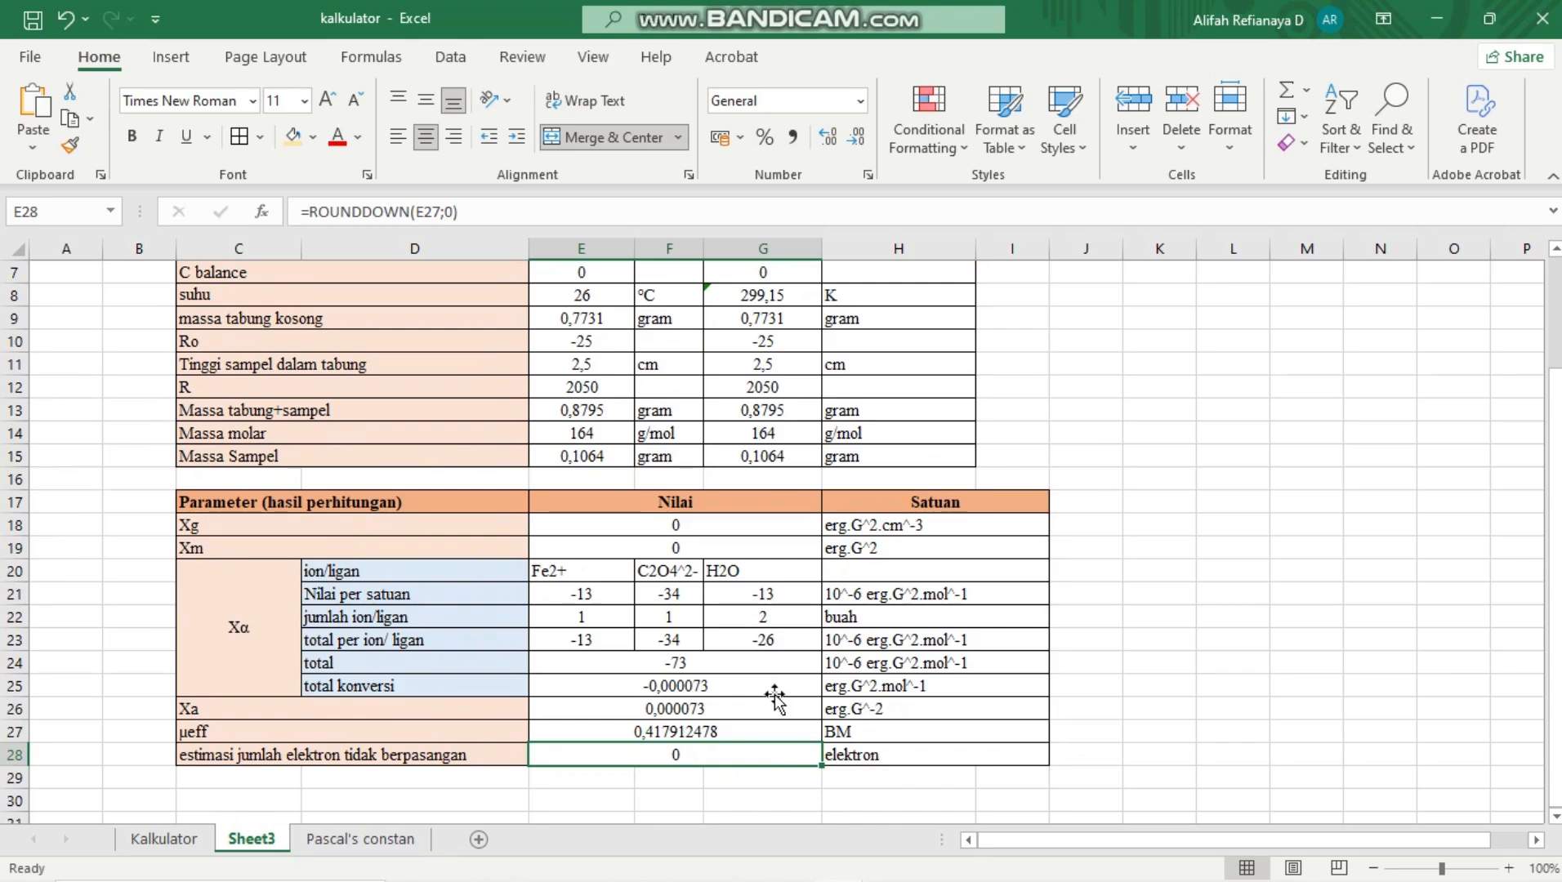
pyautogui.scroll(2, 775, 696)
pyautogui.scroll(-3, 775, 696)
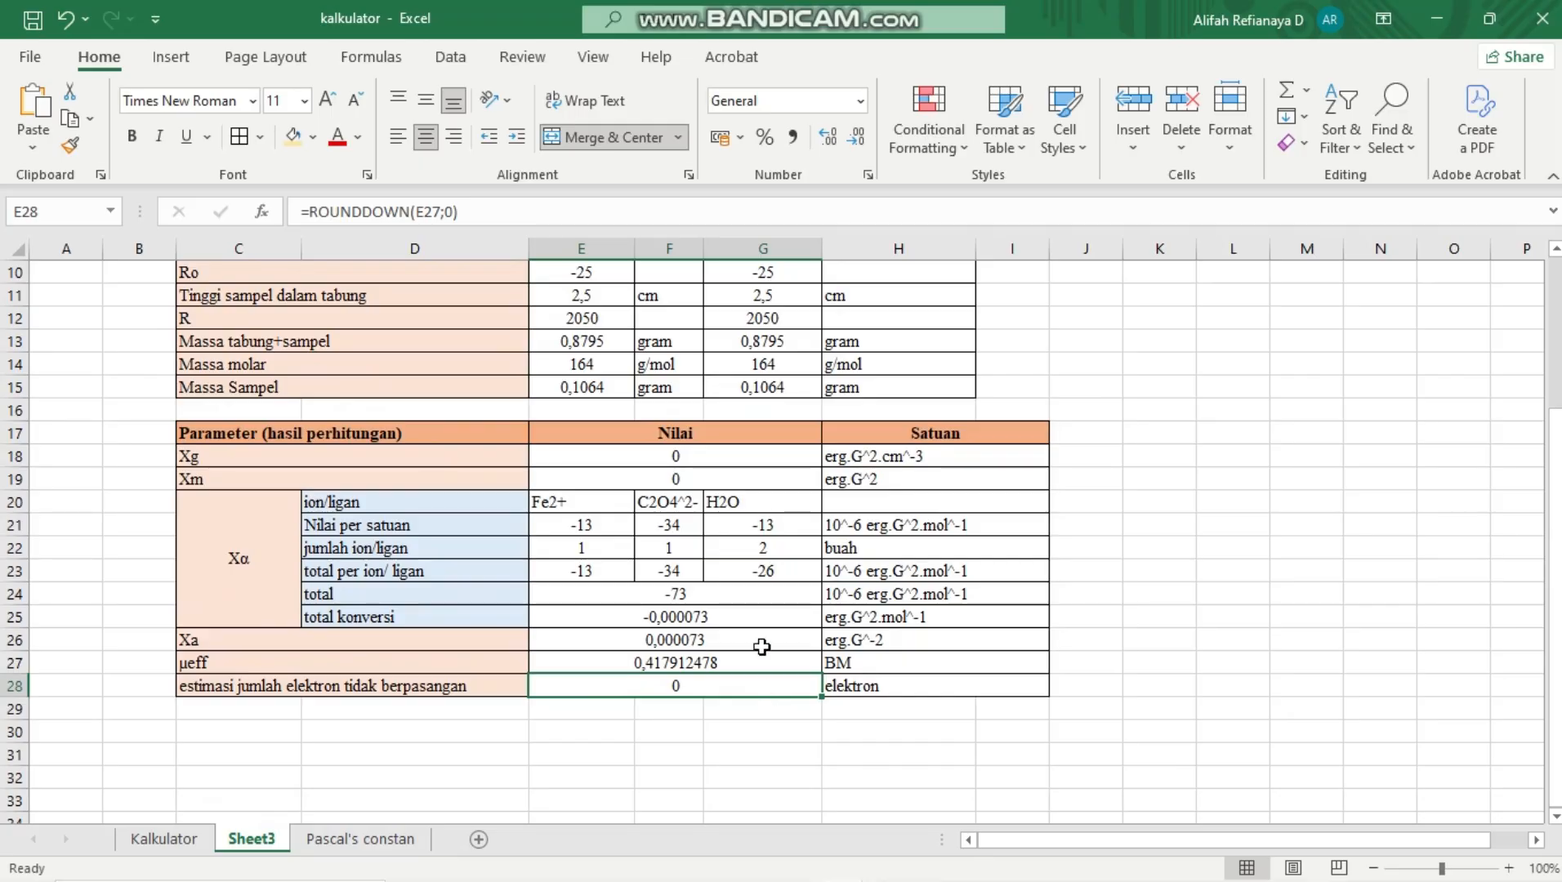
pyautogui.scroll(3, 762, 647)
pyautogui.scroll(-3, 762, 647)
pyautogui.scroll(3, 761, 647)
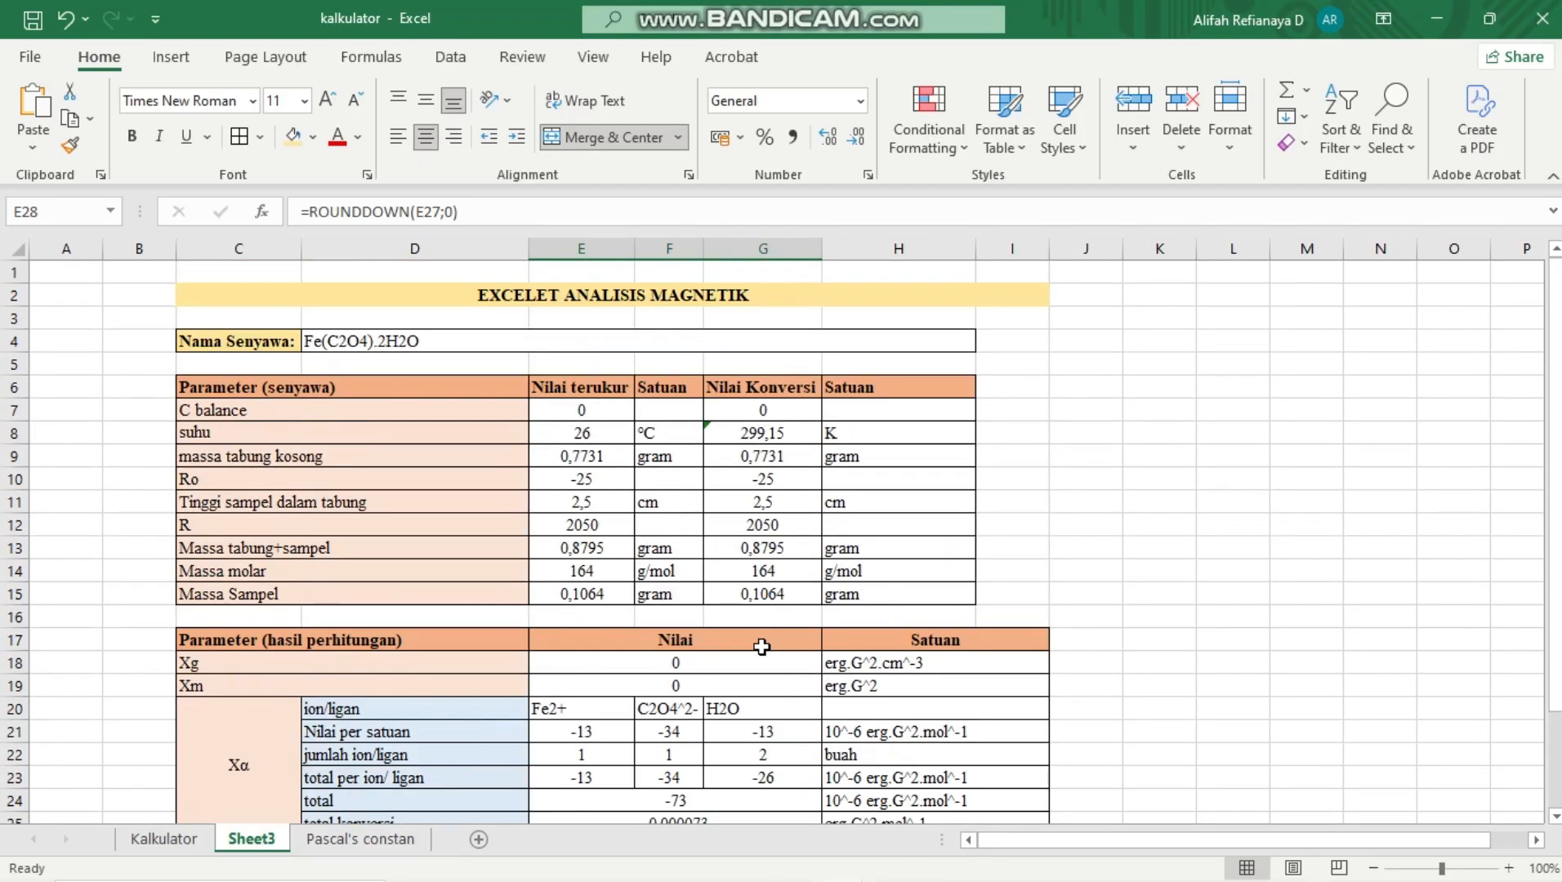
pyautogui.scroll(-1, 762, 647)
pyautogui.scroll(1, 762, 647)
pyautogui.scroll(-4, 762, 647)
pyautogui.scroll(4, 761, 647)
pyautogui.scroll(-3, 762, 646)
pyautogui.scroll(3, 762, 646)
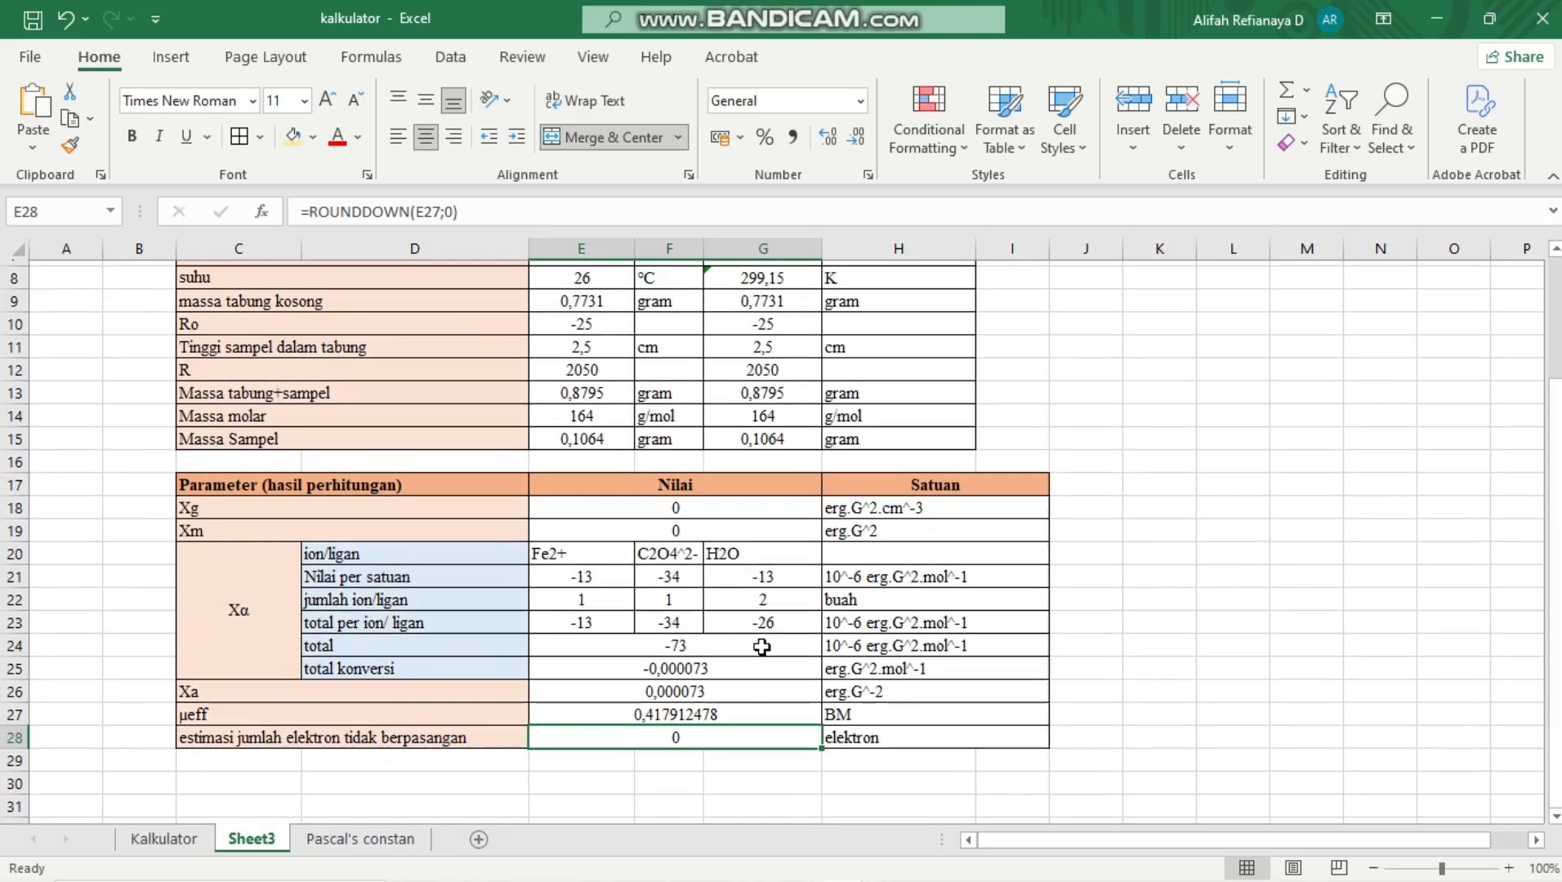
pyautogui.scroll(-1, 761, 646)
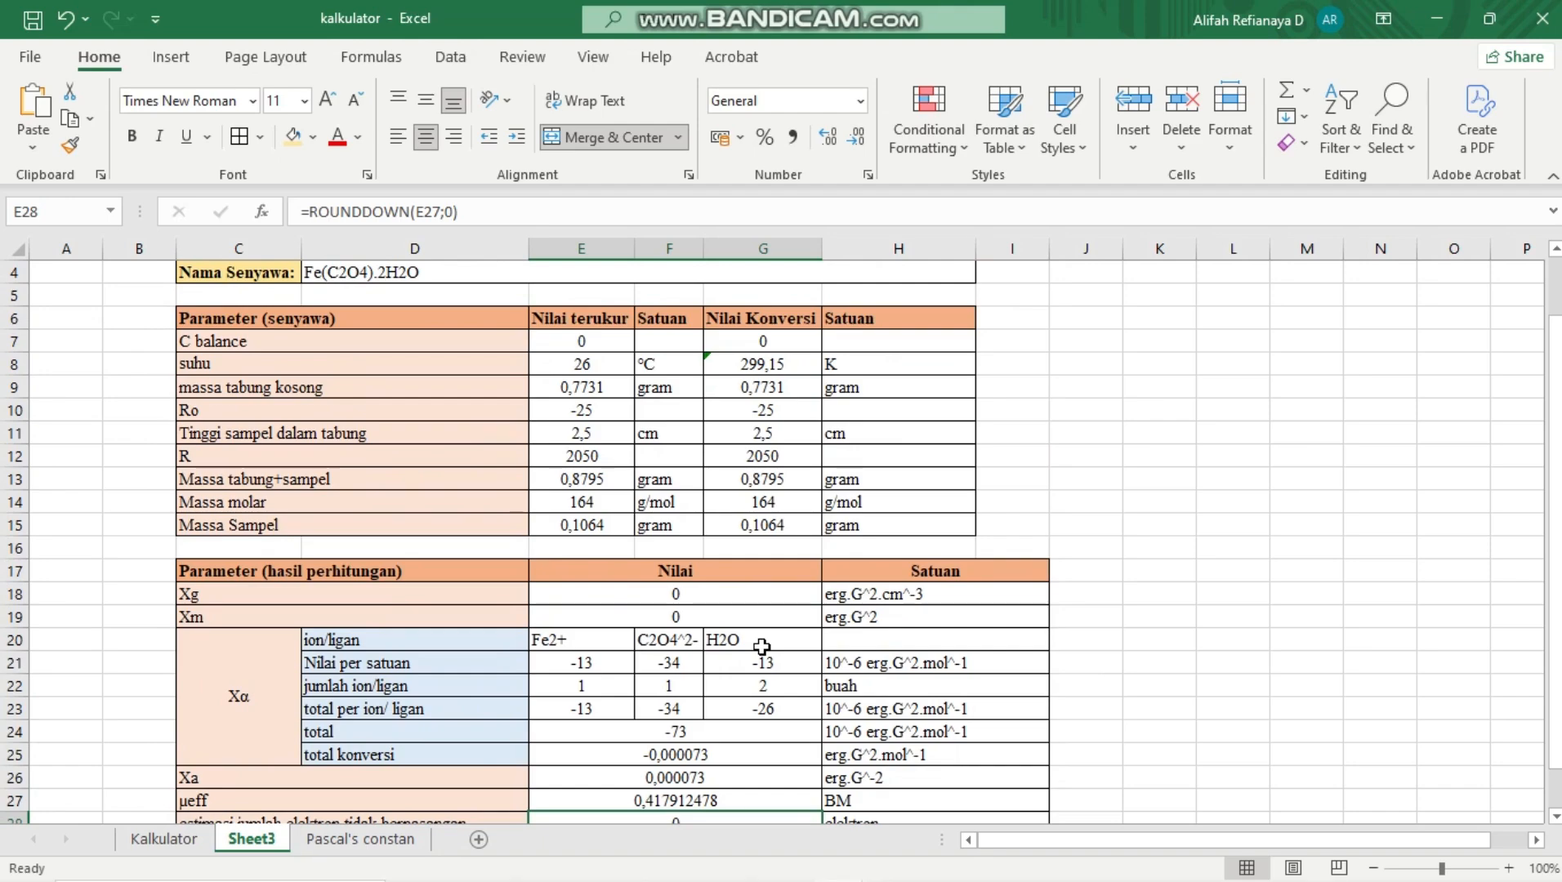
pyautogui.scroll(1, 761, 646)
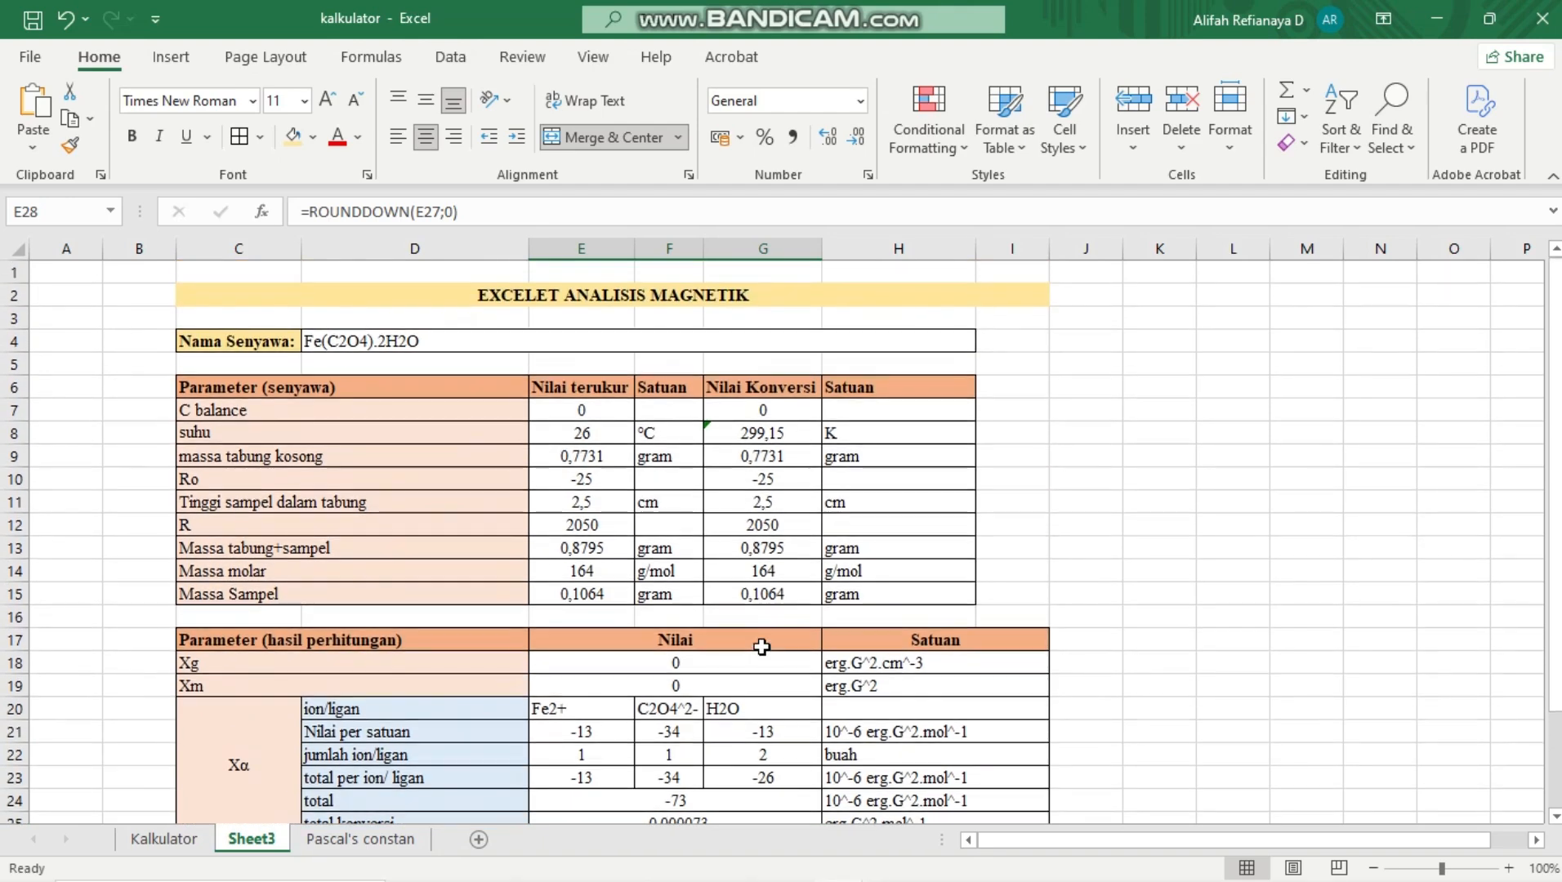
pyautogui.scroll(-2, 761, 646)
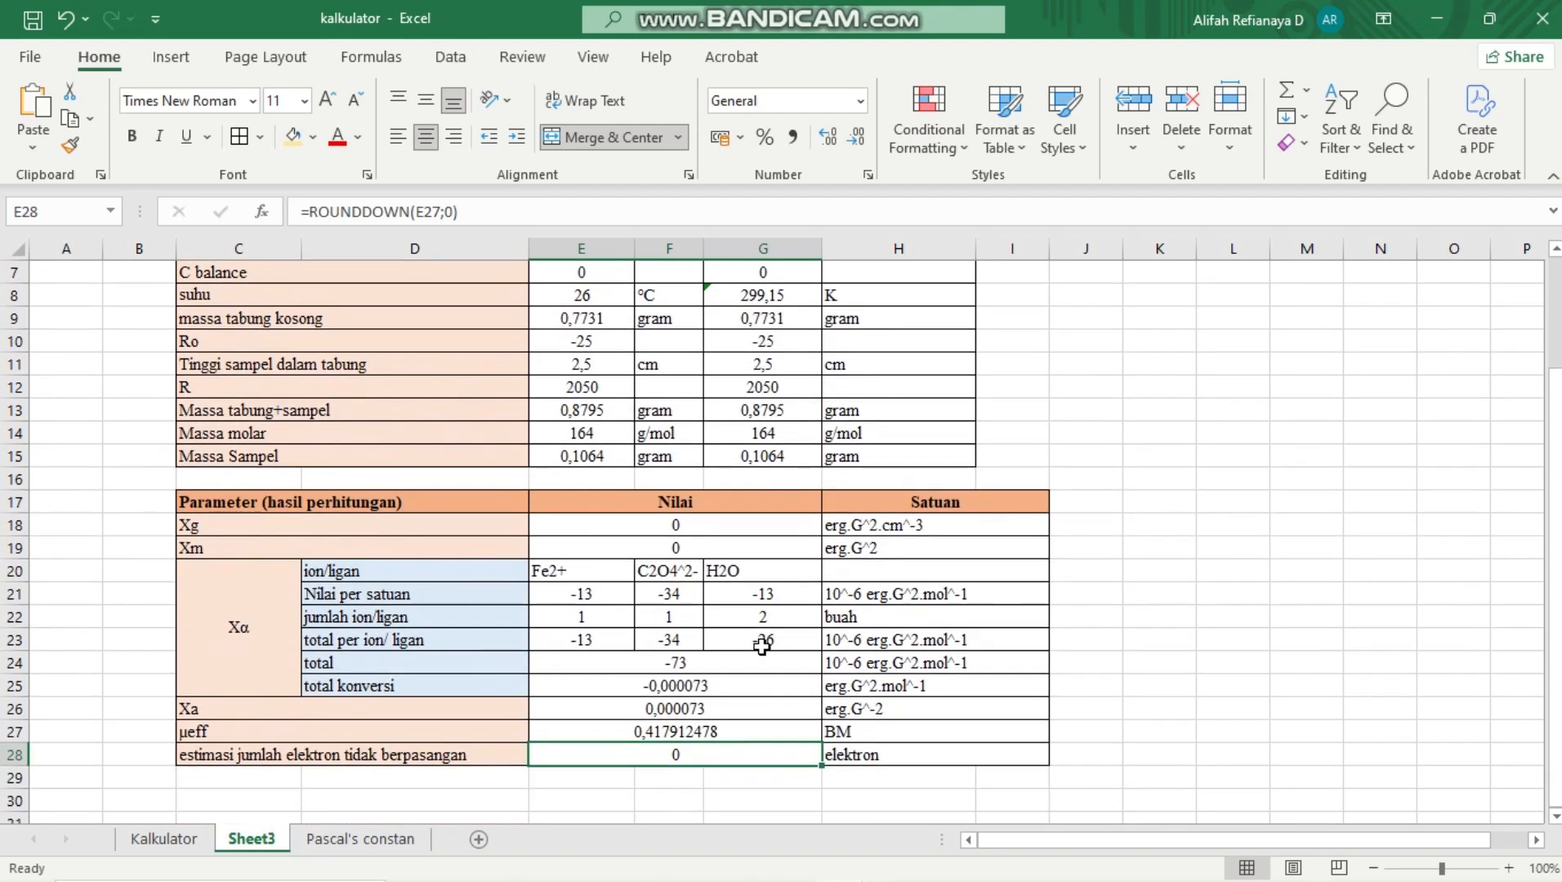